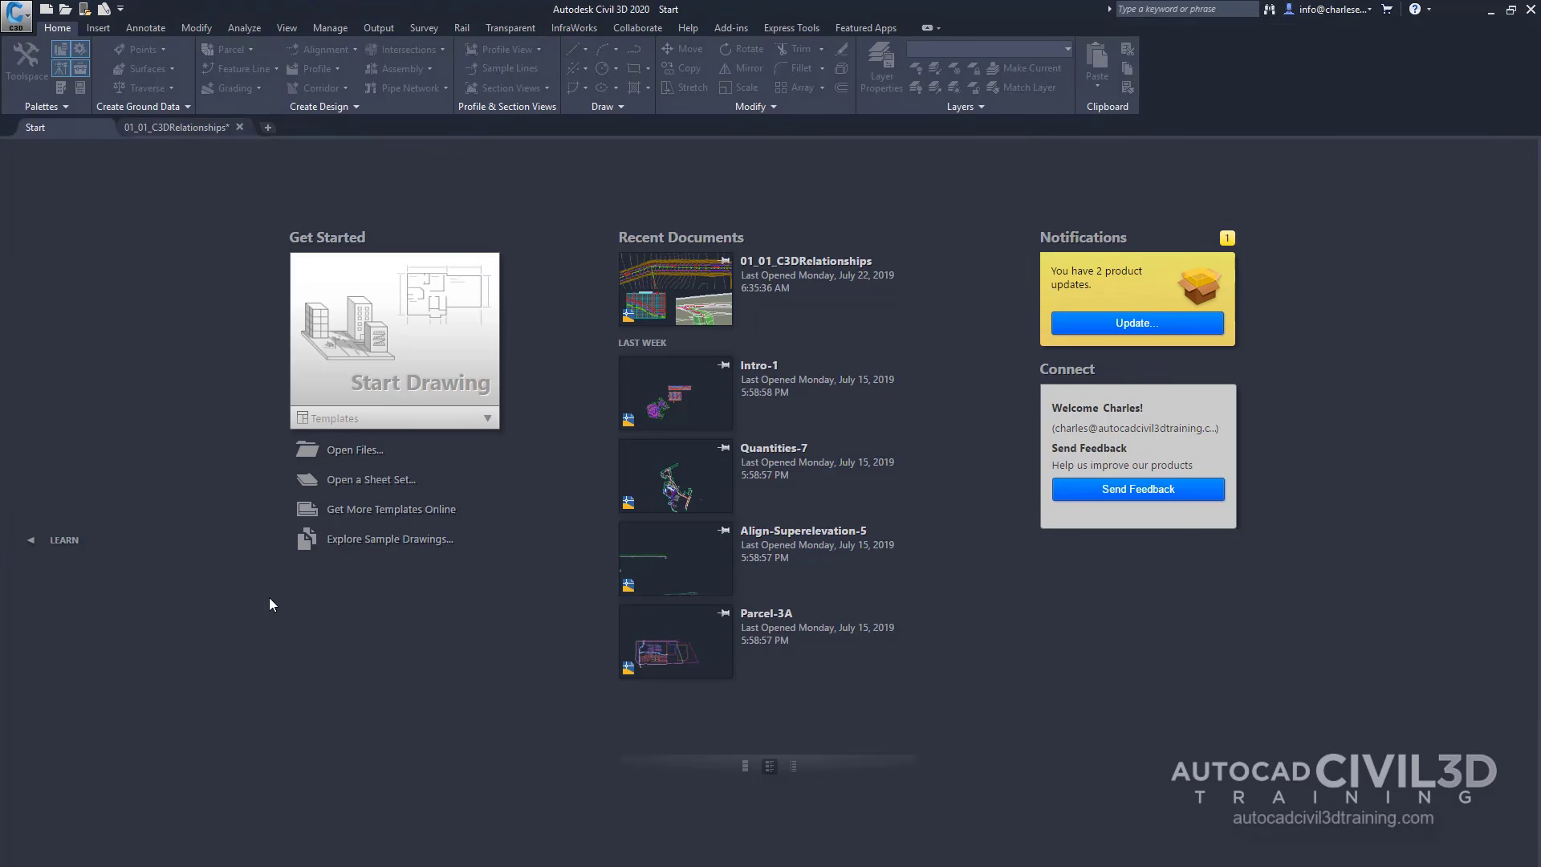
# Start an eTransmit package for the 01_01_C3DRelationships drawing, saving the drawing's changes first.
pyautogui.click(14, 18)
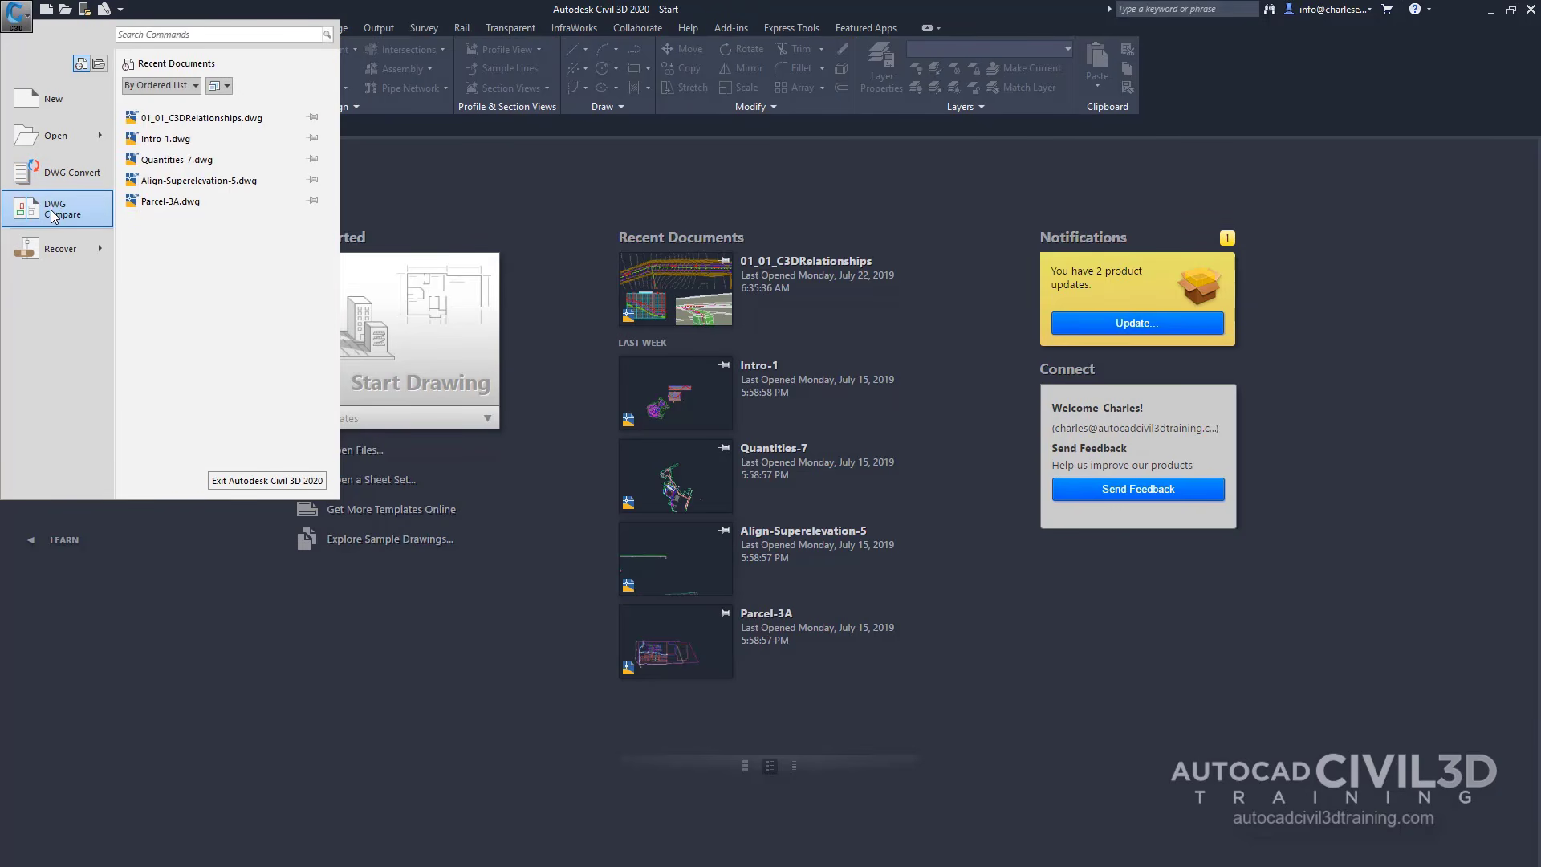
pyautogui.moveTo(24, 255)
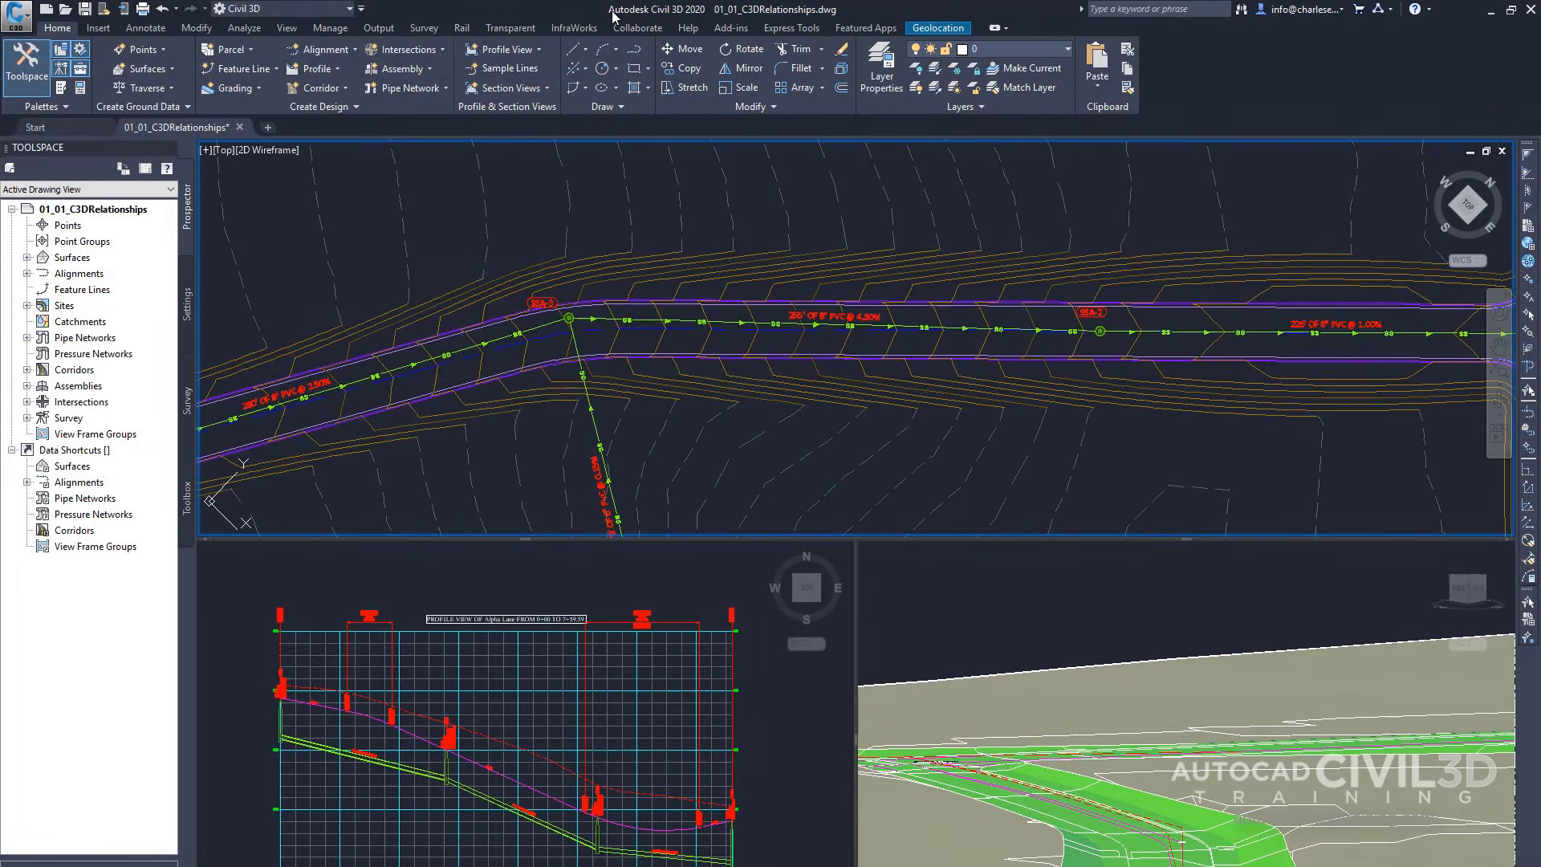
pyautogui.click(17, 17)
pyautogui.click(25, 20)
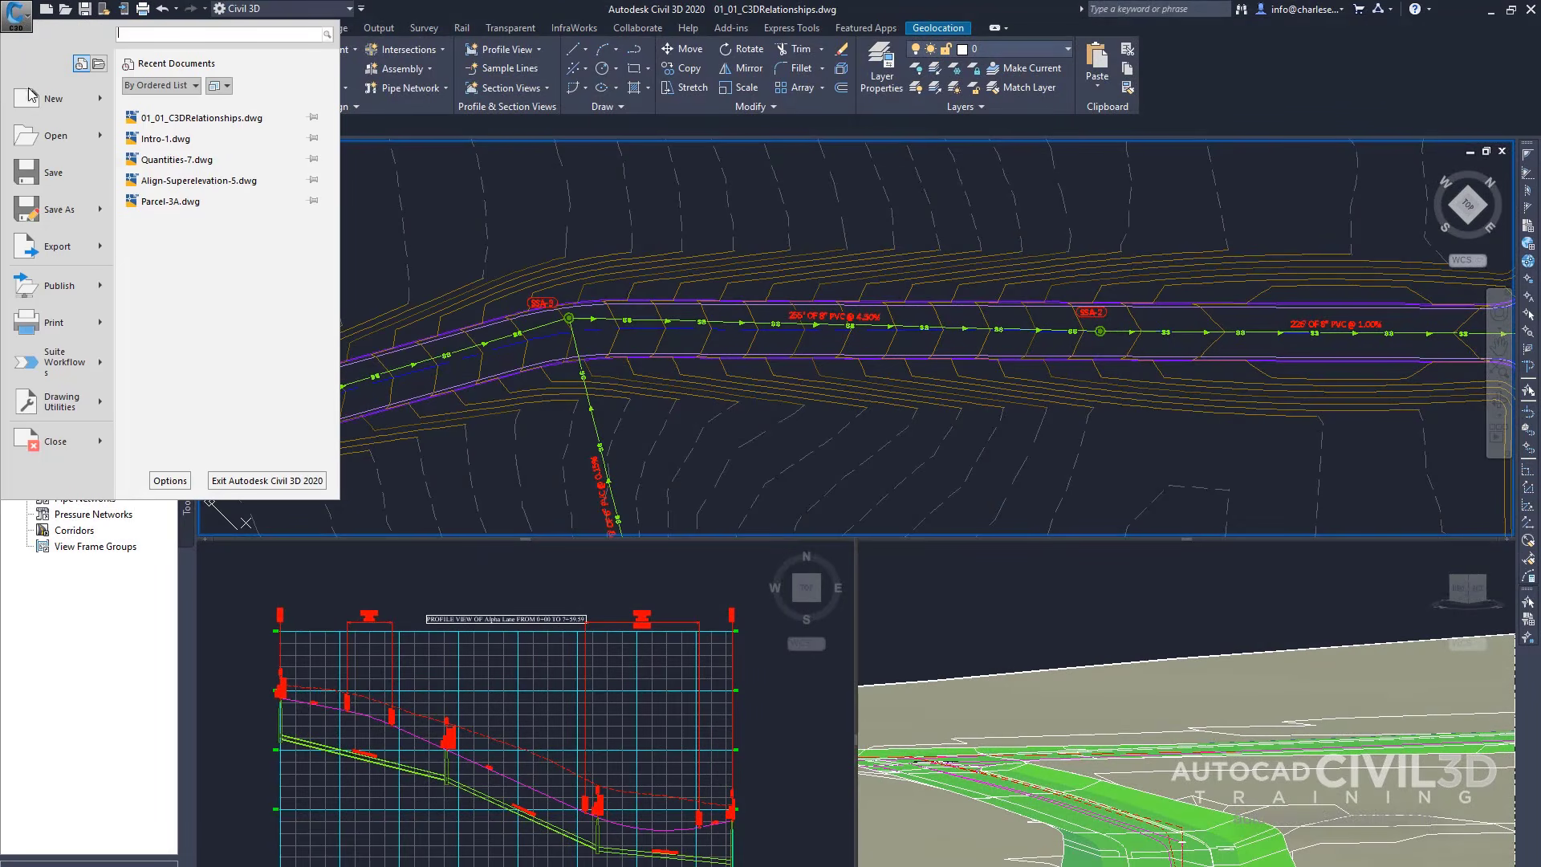
pyautogui.moveTo(64, 302)
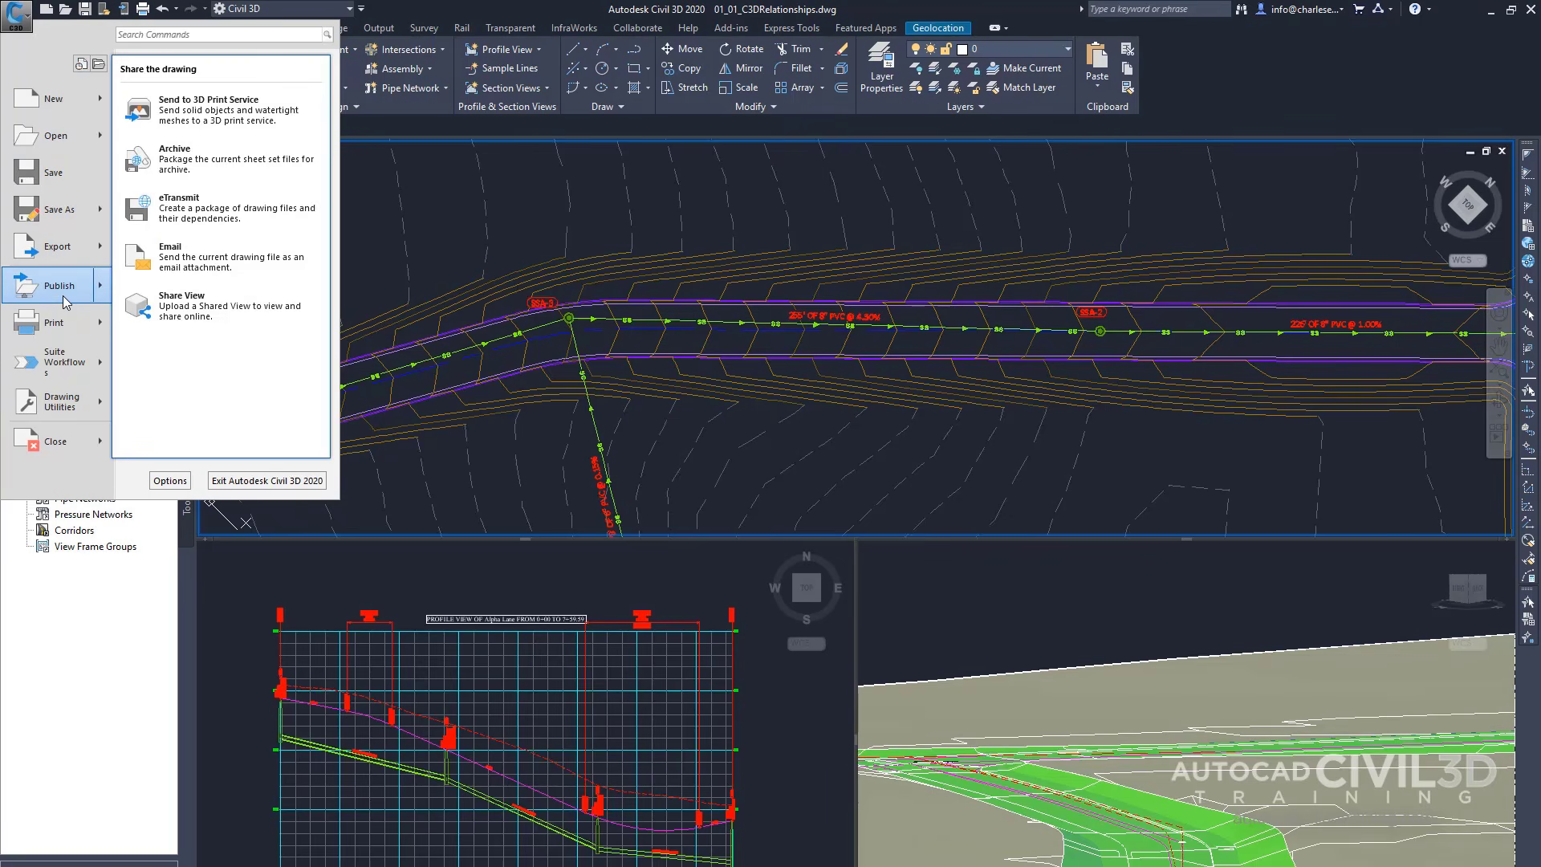
pyautogui.click(245, 211)
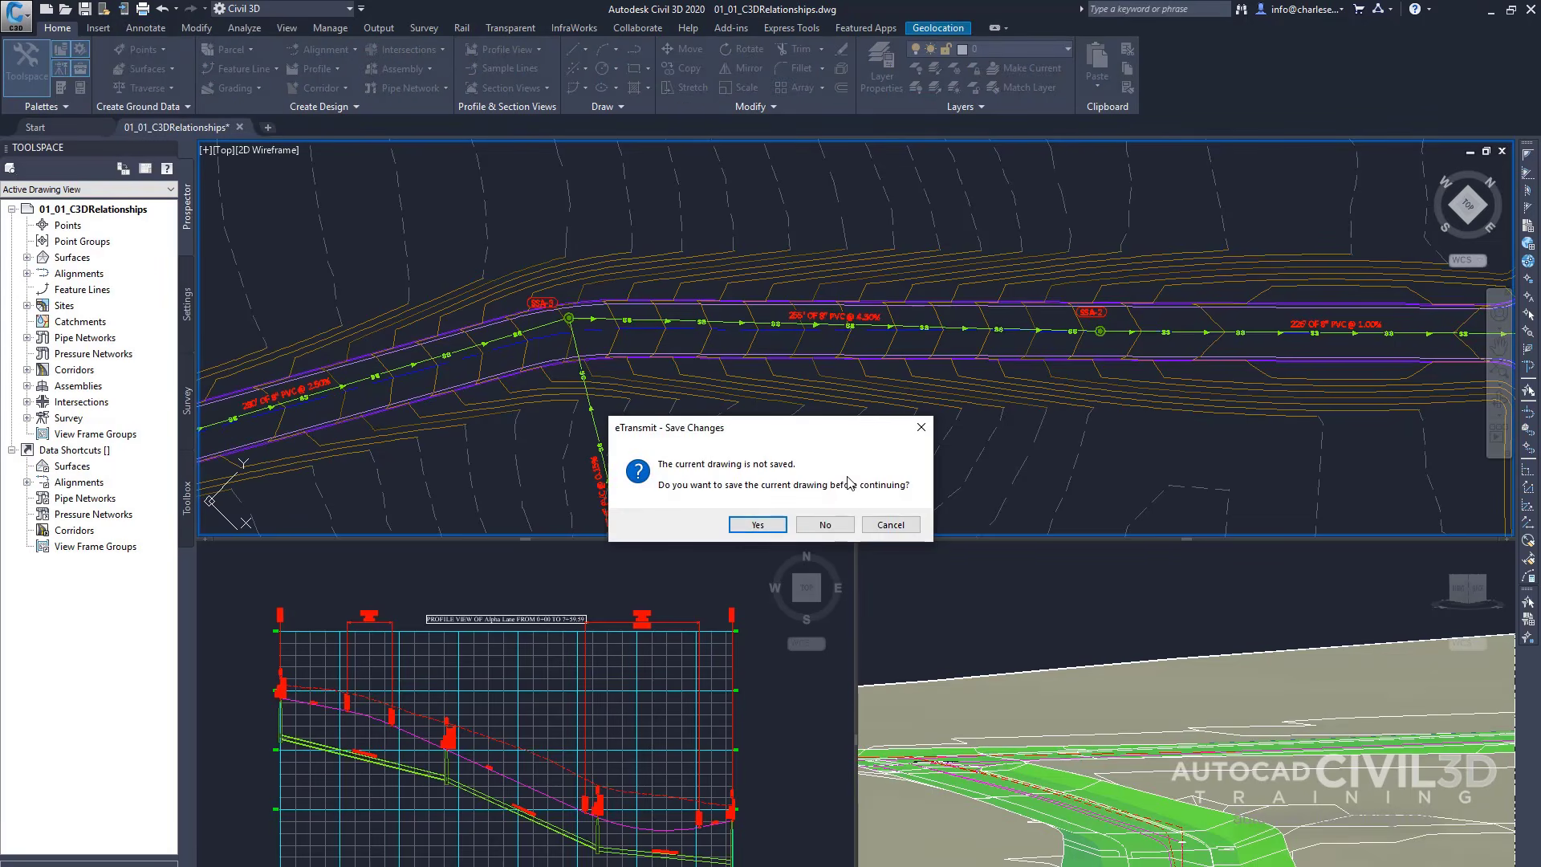
pyautogui.click(759, 525)
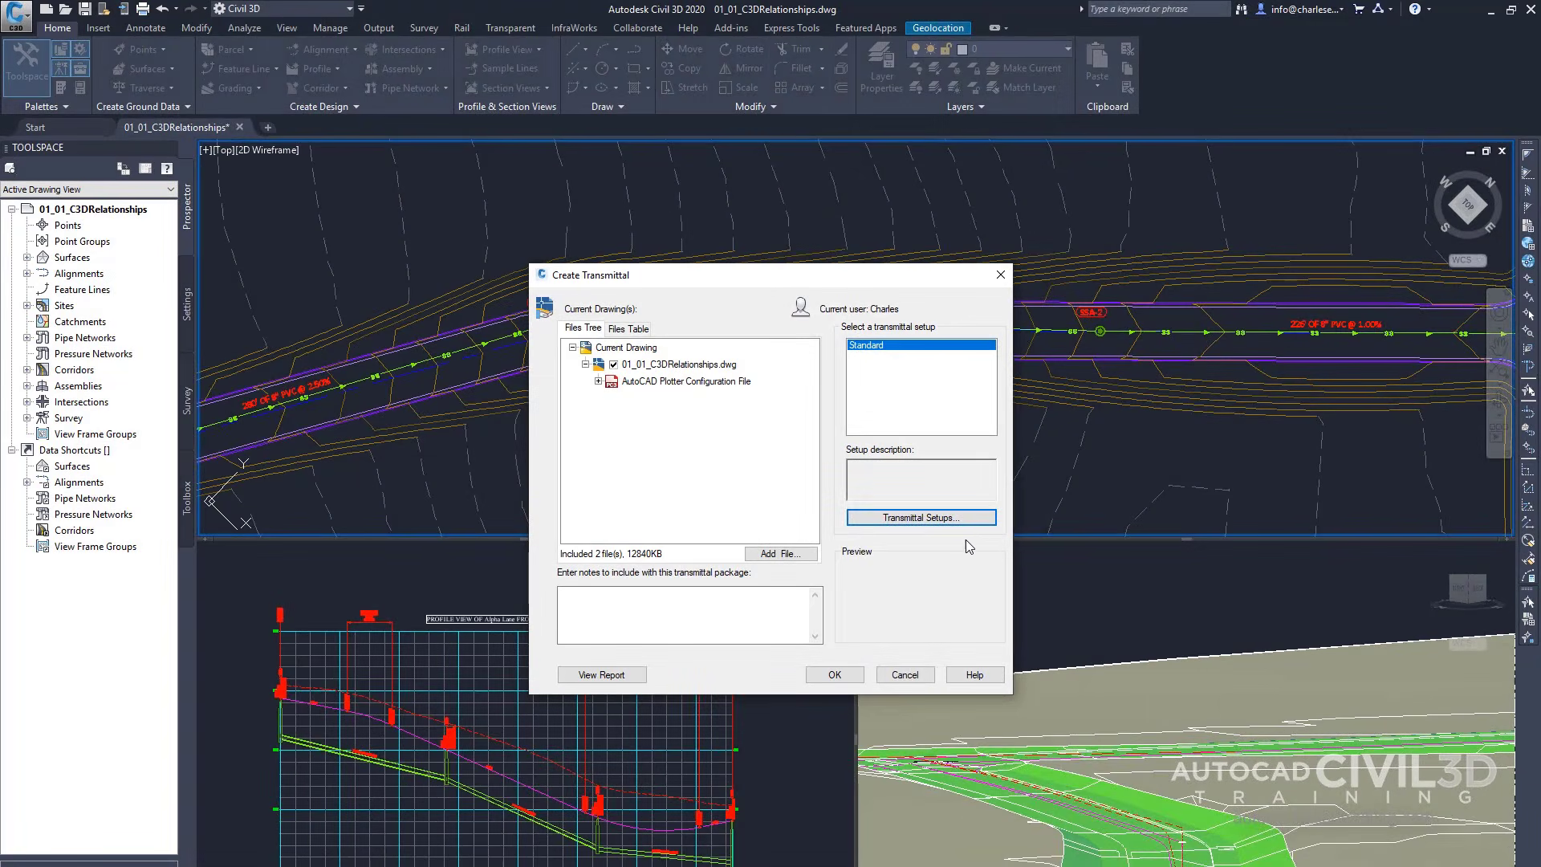
# Examine the Standard transmittal setup's package type and file format options, and close everything without creating the transmittal.
pyautogui.click(977, 520)
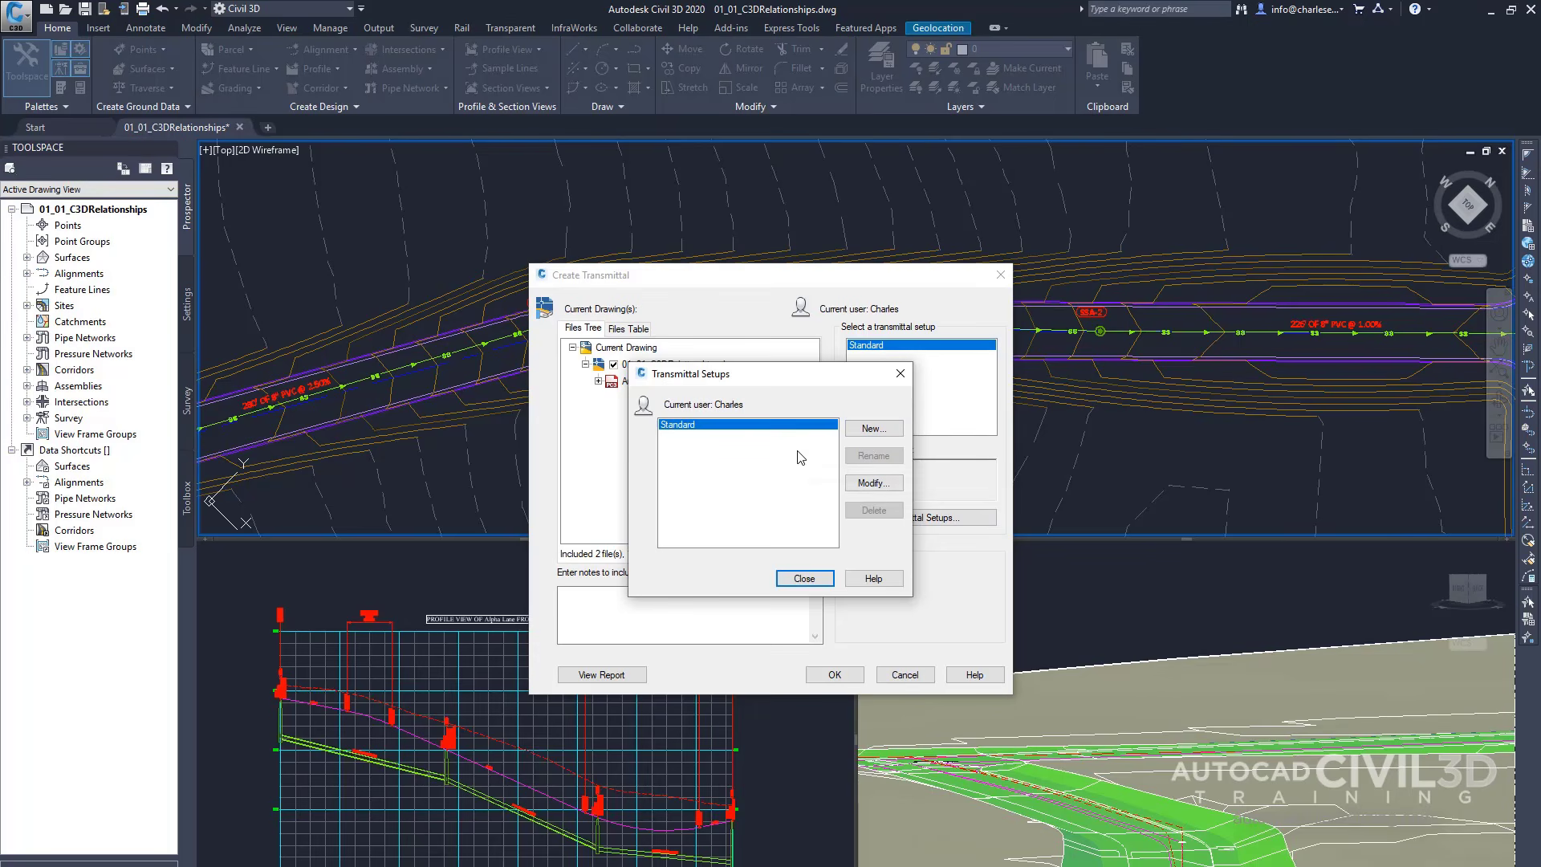
pyautogui.click(891, 483)
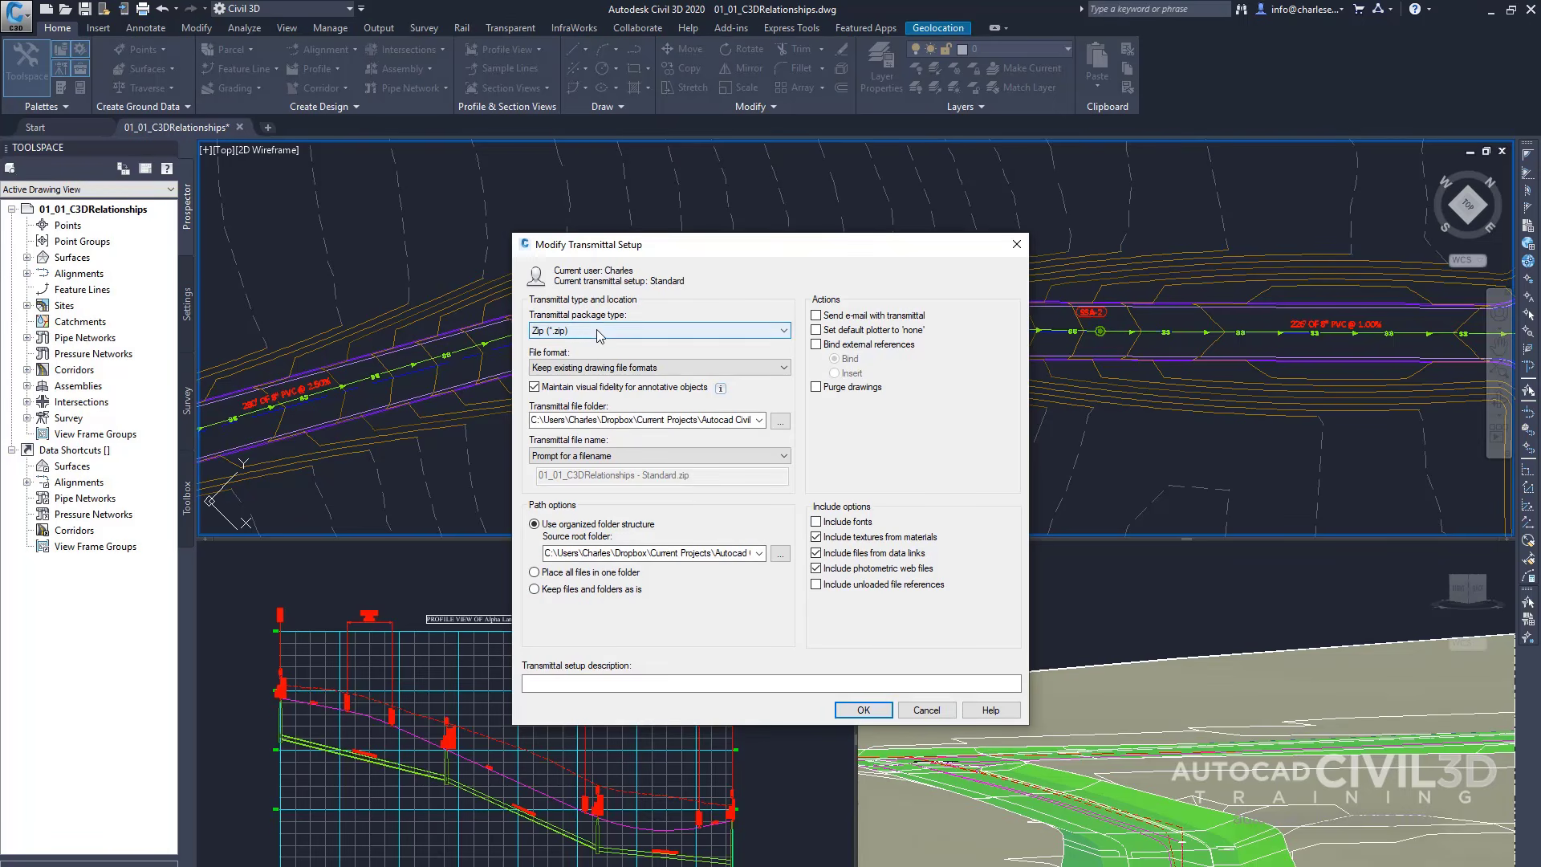
pyautogui.click(650, 330)
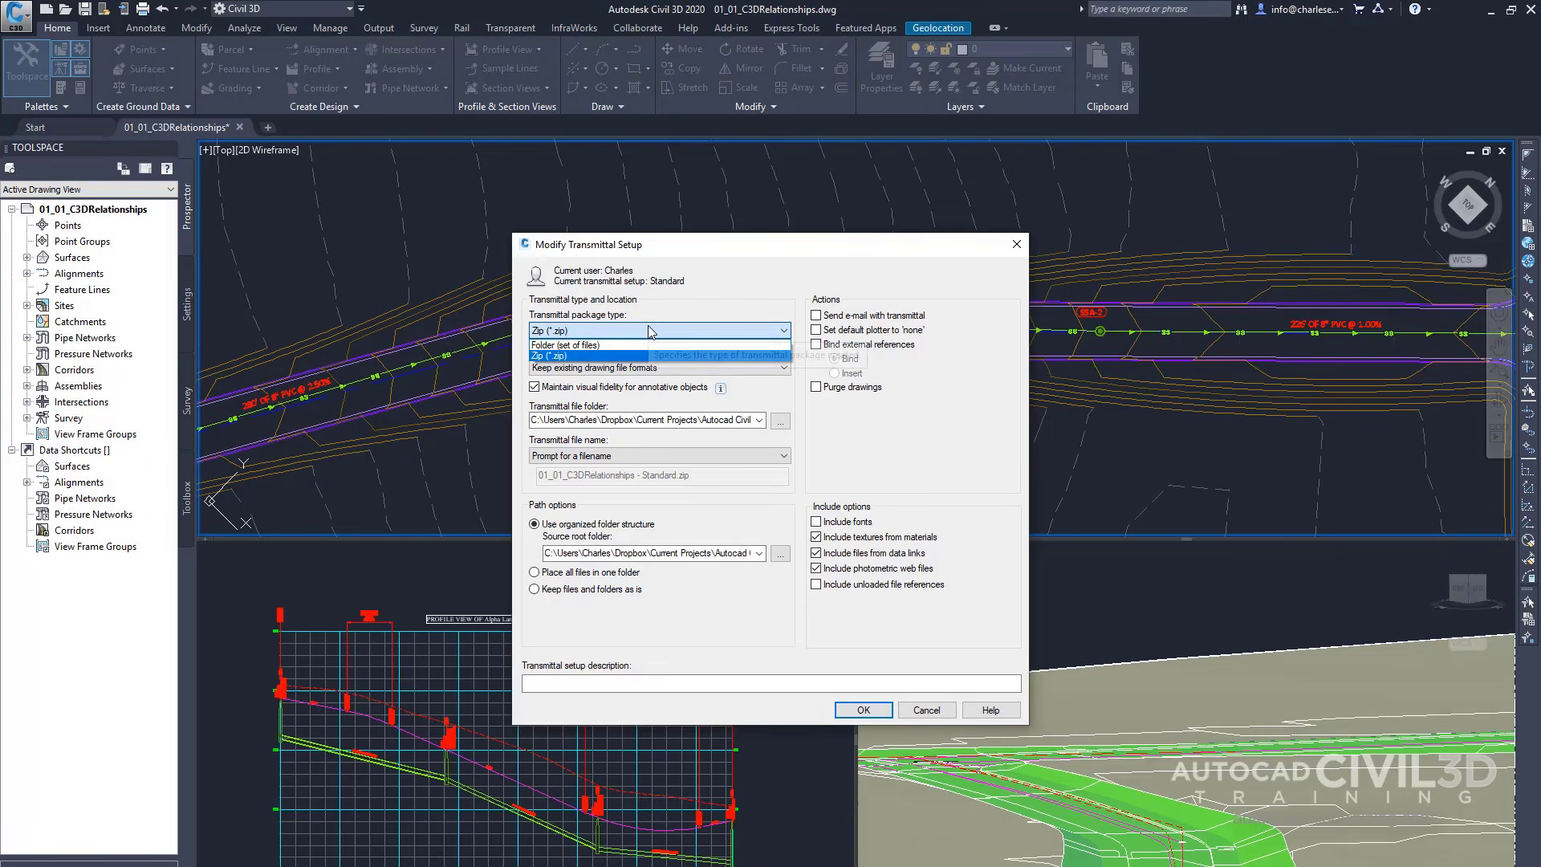
pyautogui.click(649, 330)
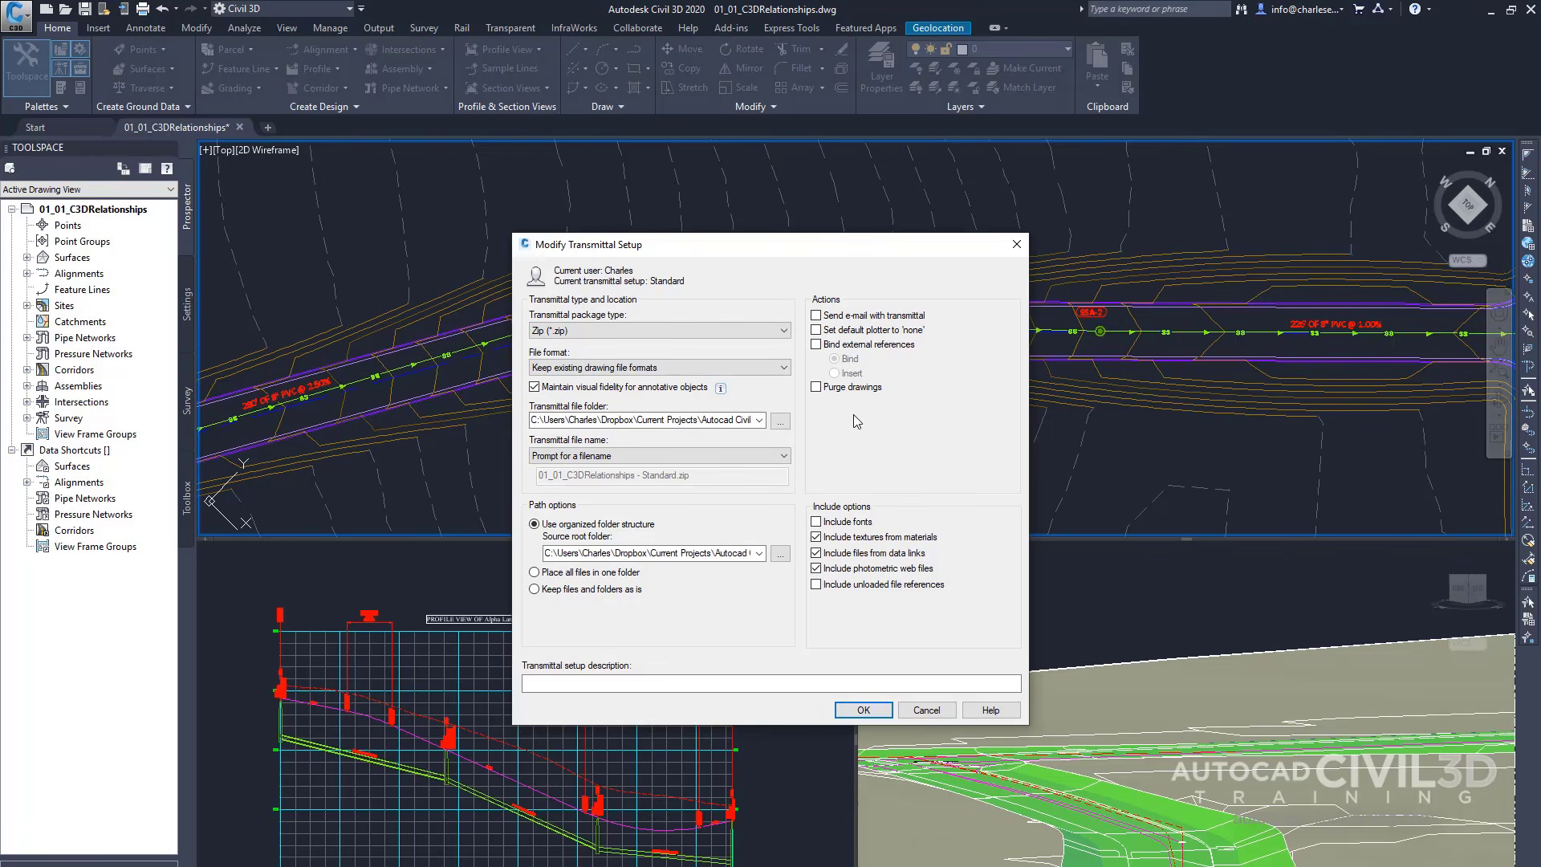
pyautogui.click(784, 367)
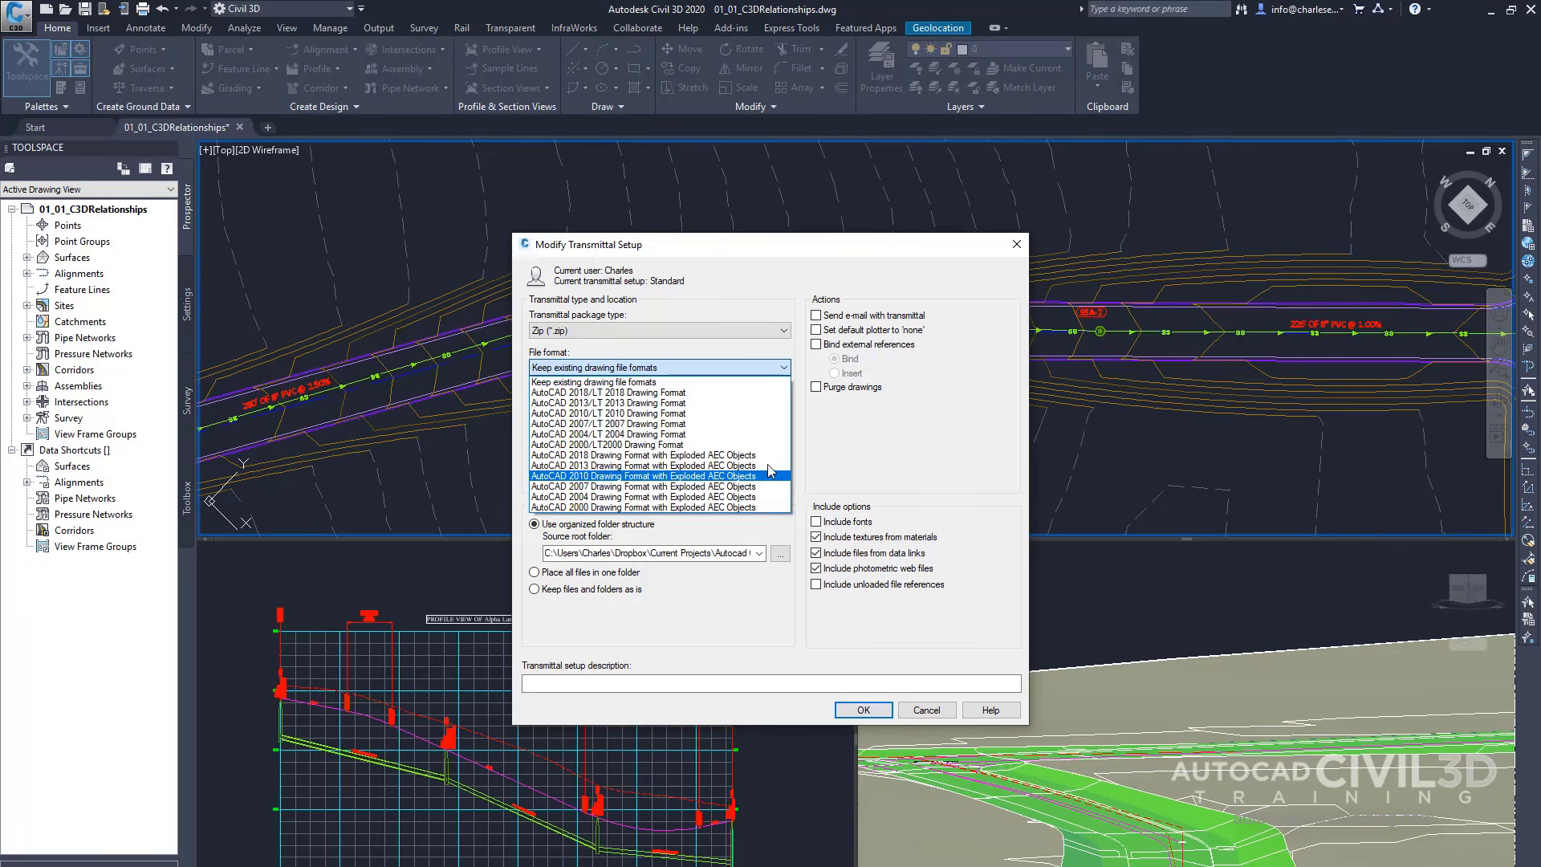
pyautogui.click(936, 411)
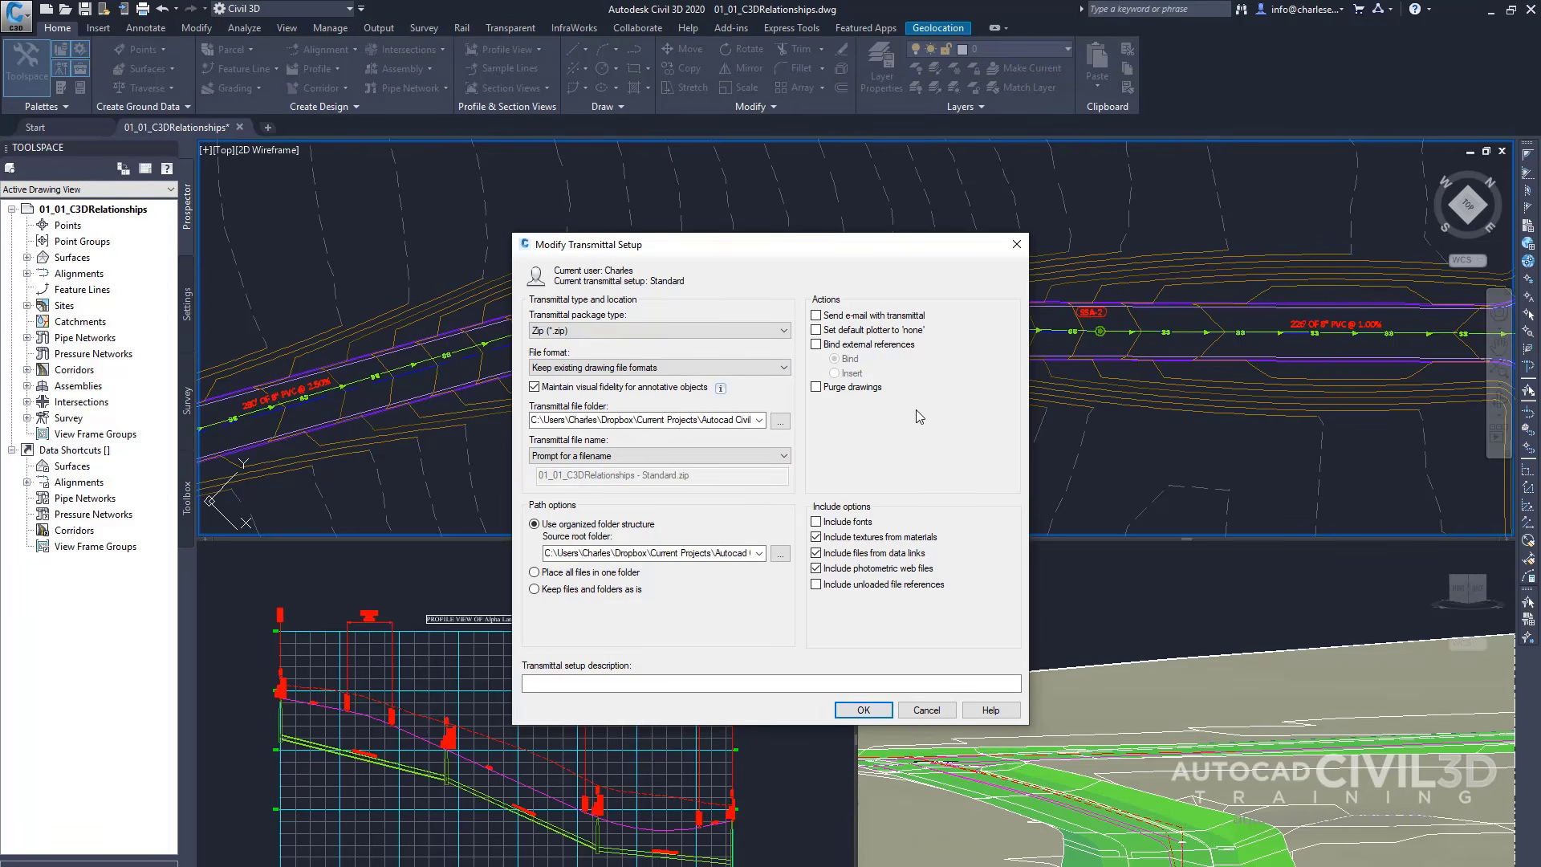
pyautogui.click(869, 390)
pyautogui.click(928, 710)
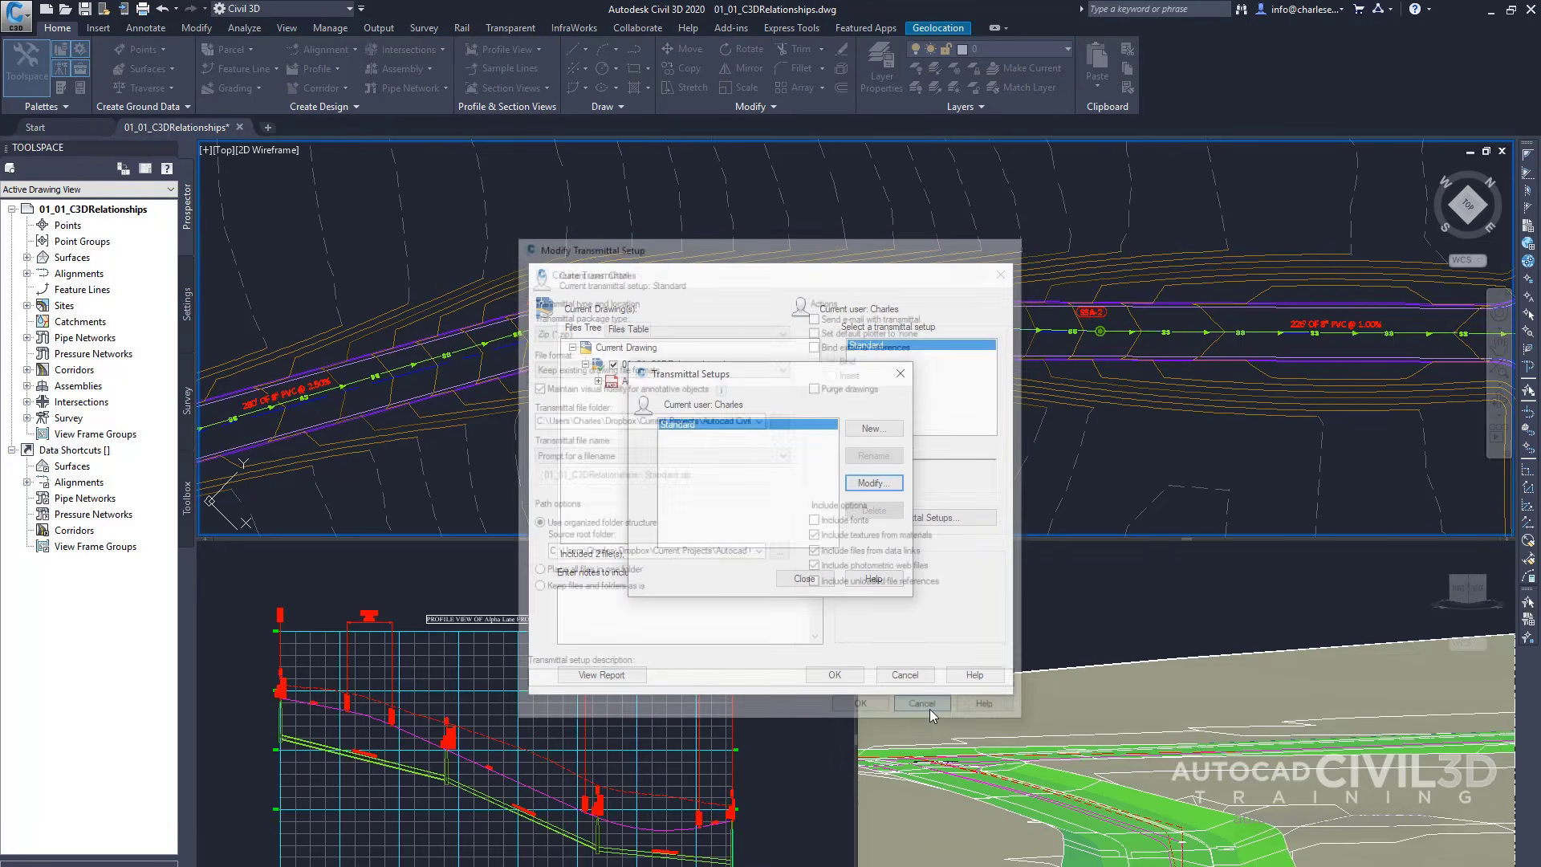
pyautogui.click(804, 579)
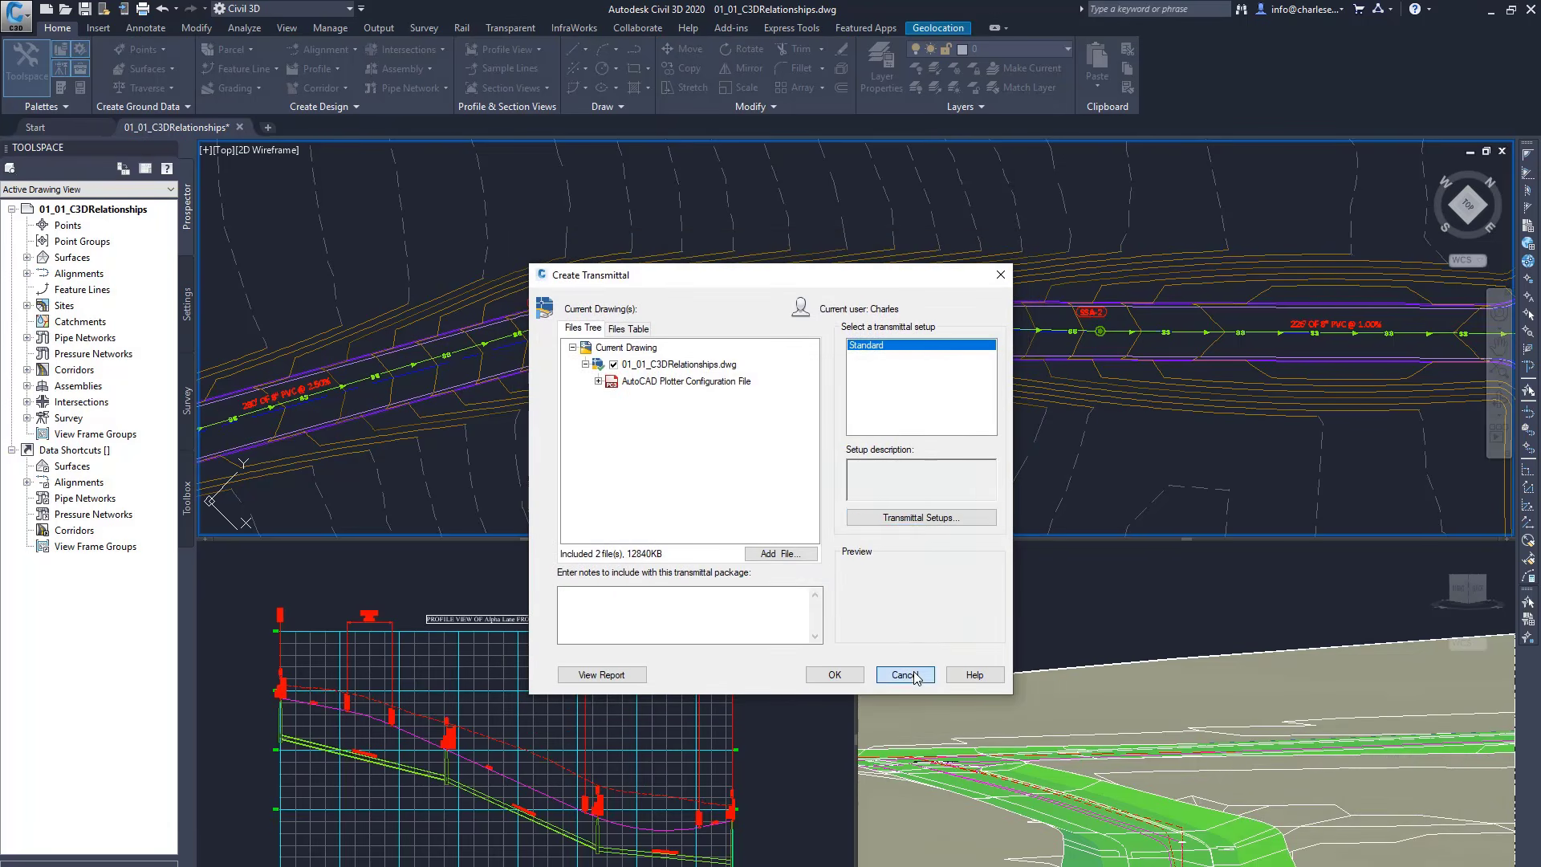
pyautogui.click(905, 675)
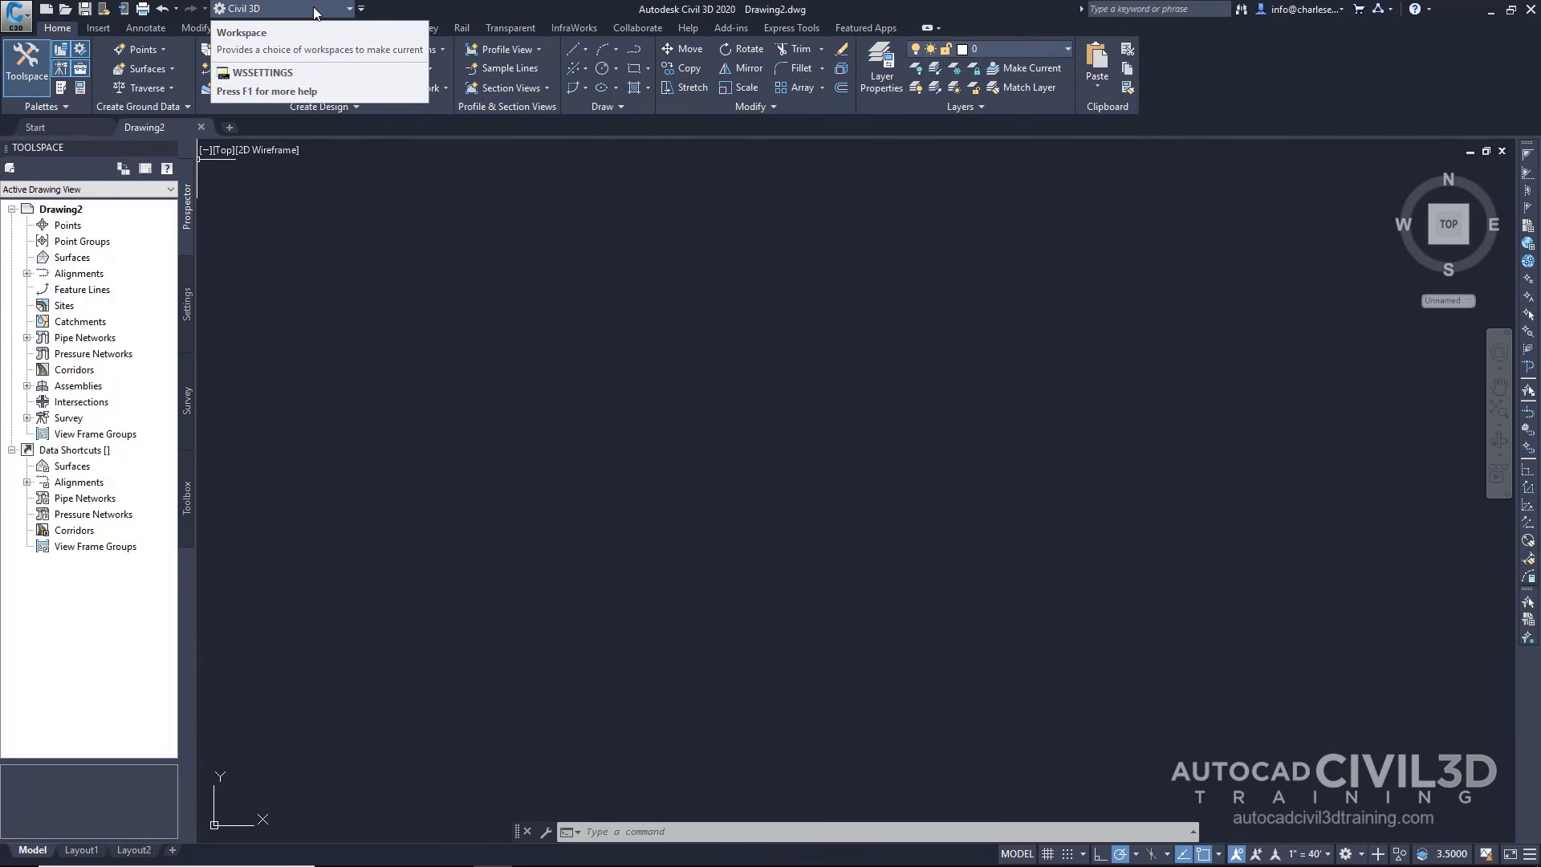
# Examine the Insert, Annotate, Modify, Analyze, View, Manage, Output, Survey and Rail tool sets in turn, finishing on the Home tools.
pyautogui.click(98, 28)
pyautogui.click(146, 28)
pyautogui.click(196, 28)
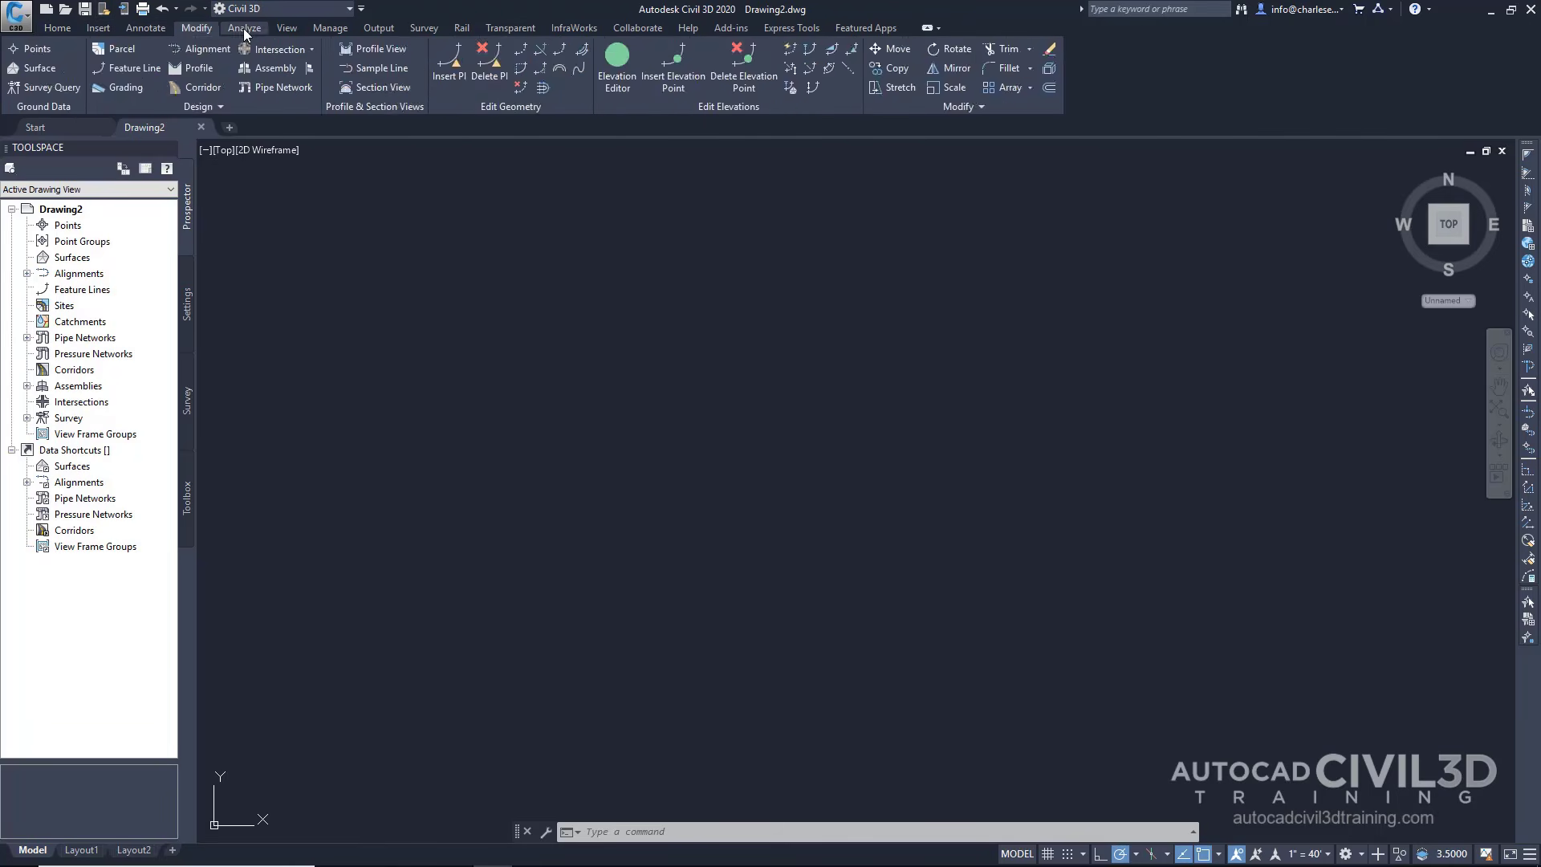
pyautogui.click(244, 28)
pyautogui.click(287, 28)
pyautogui.click(330, 28)
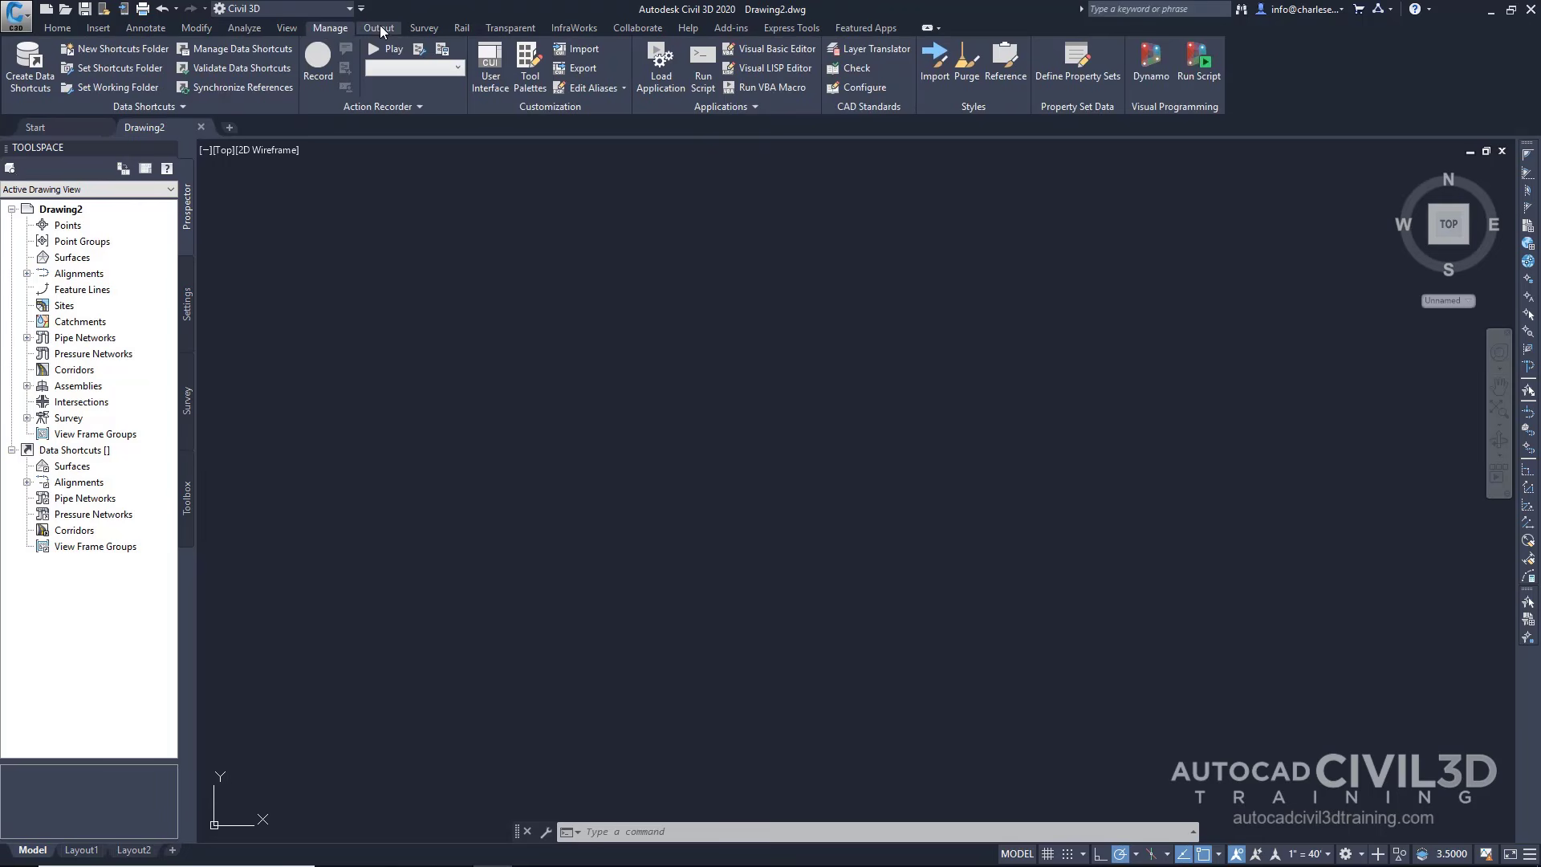
pyautogui.click(378, 28)
pyautogui.click(423, 28)
pyautogui.click(462, 28)
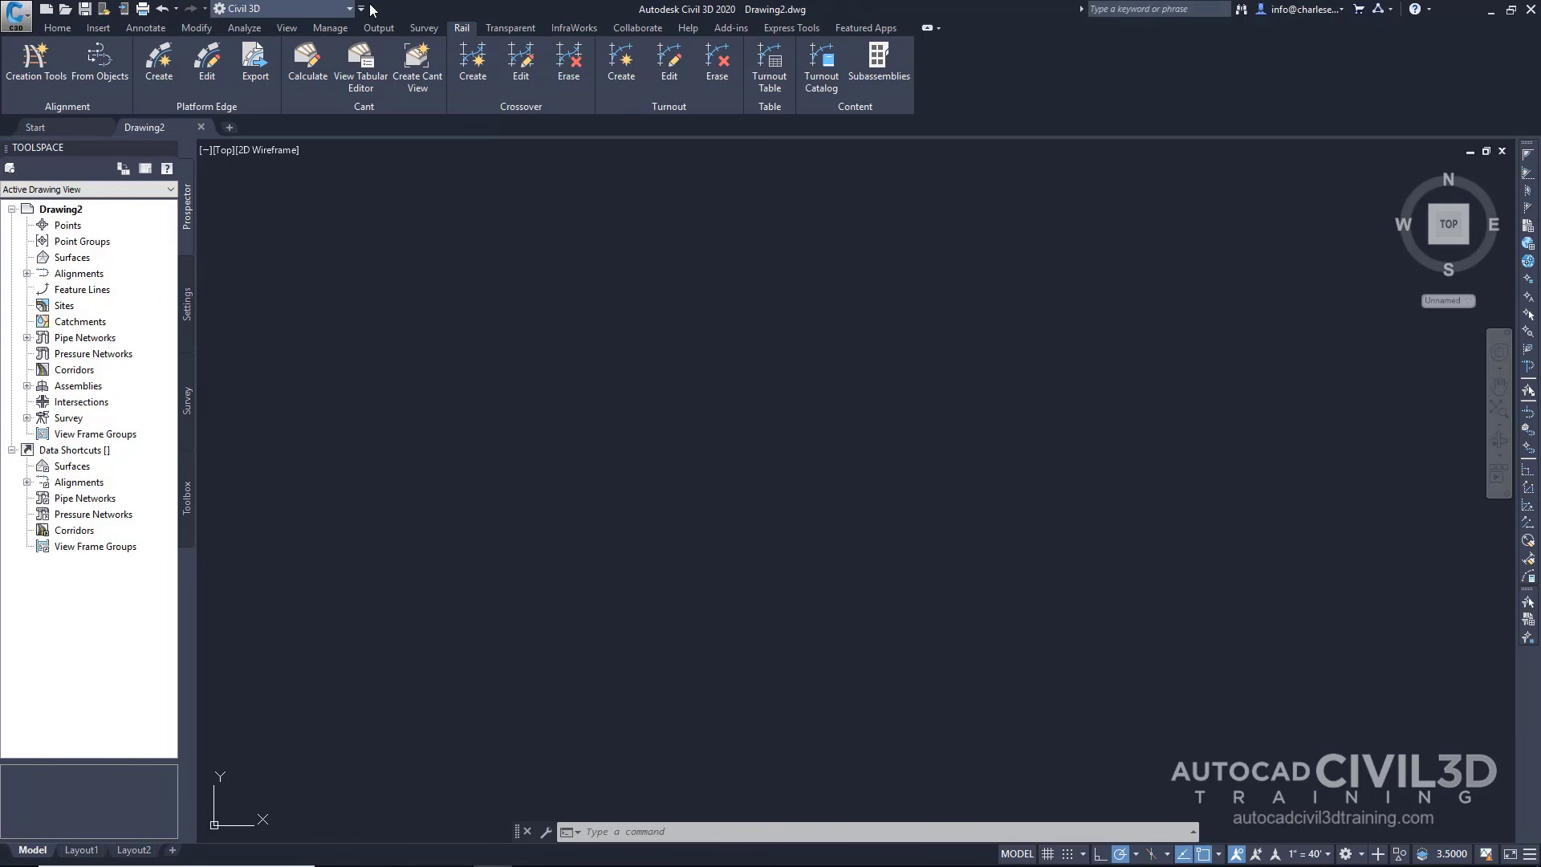
pyautogui.click(55, 29)
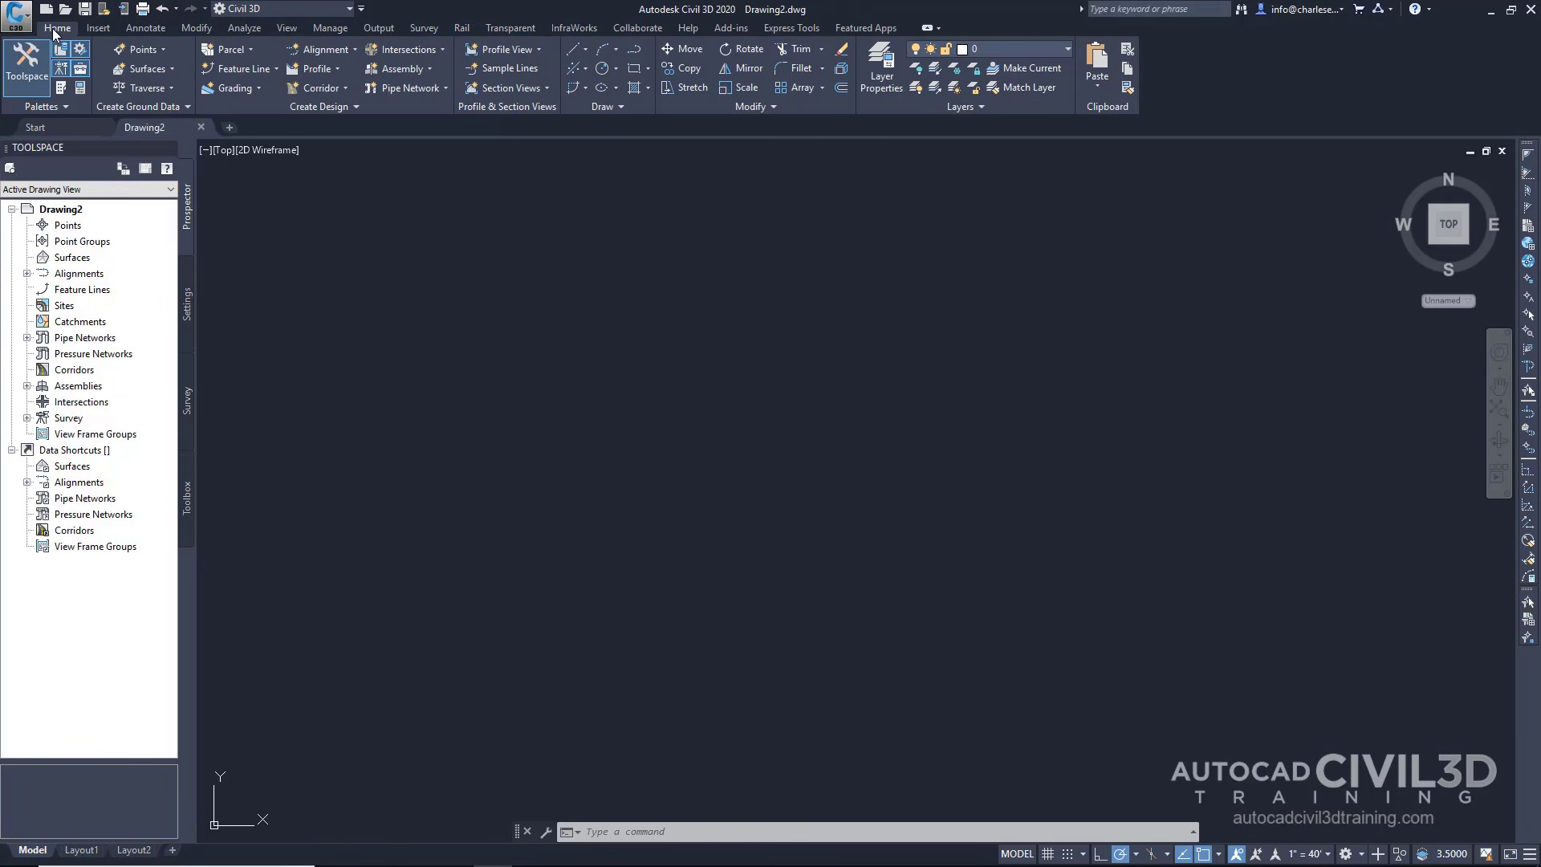
# Examine the available workspaces in both workspace switchers while keeping the Civil 3D workspace.
pyautogui.click(350, 10)
pyautogui.click(382, 12)
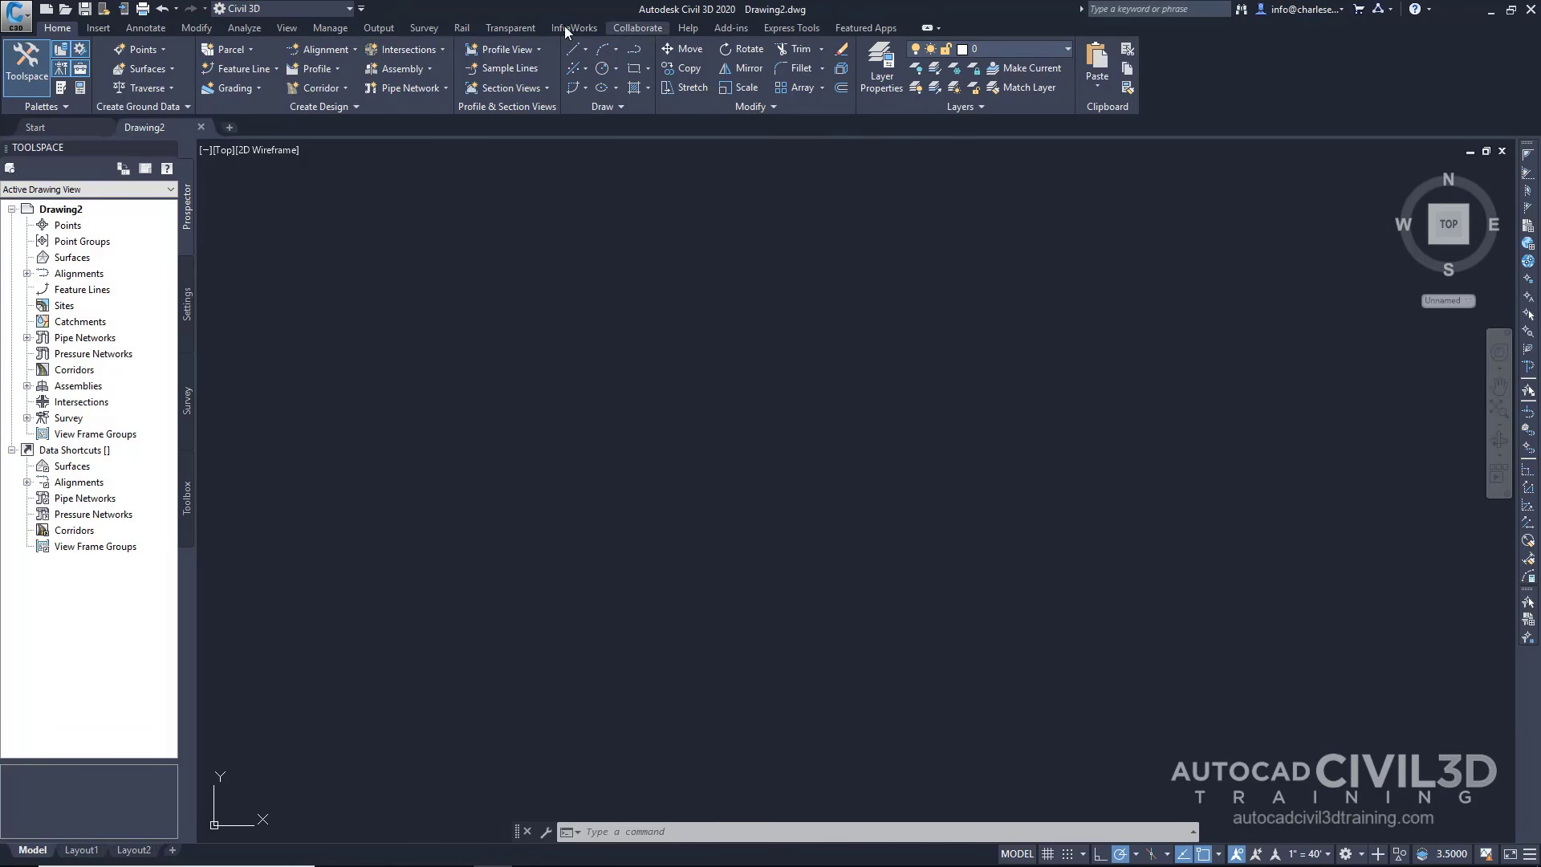
pyautogui.click(350, 10)
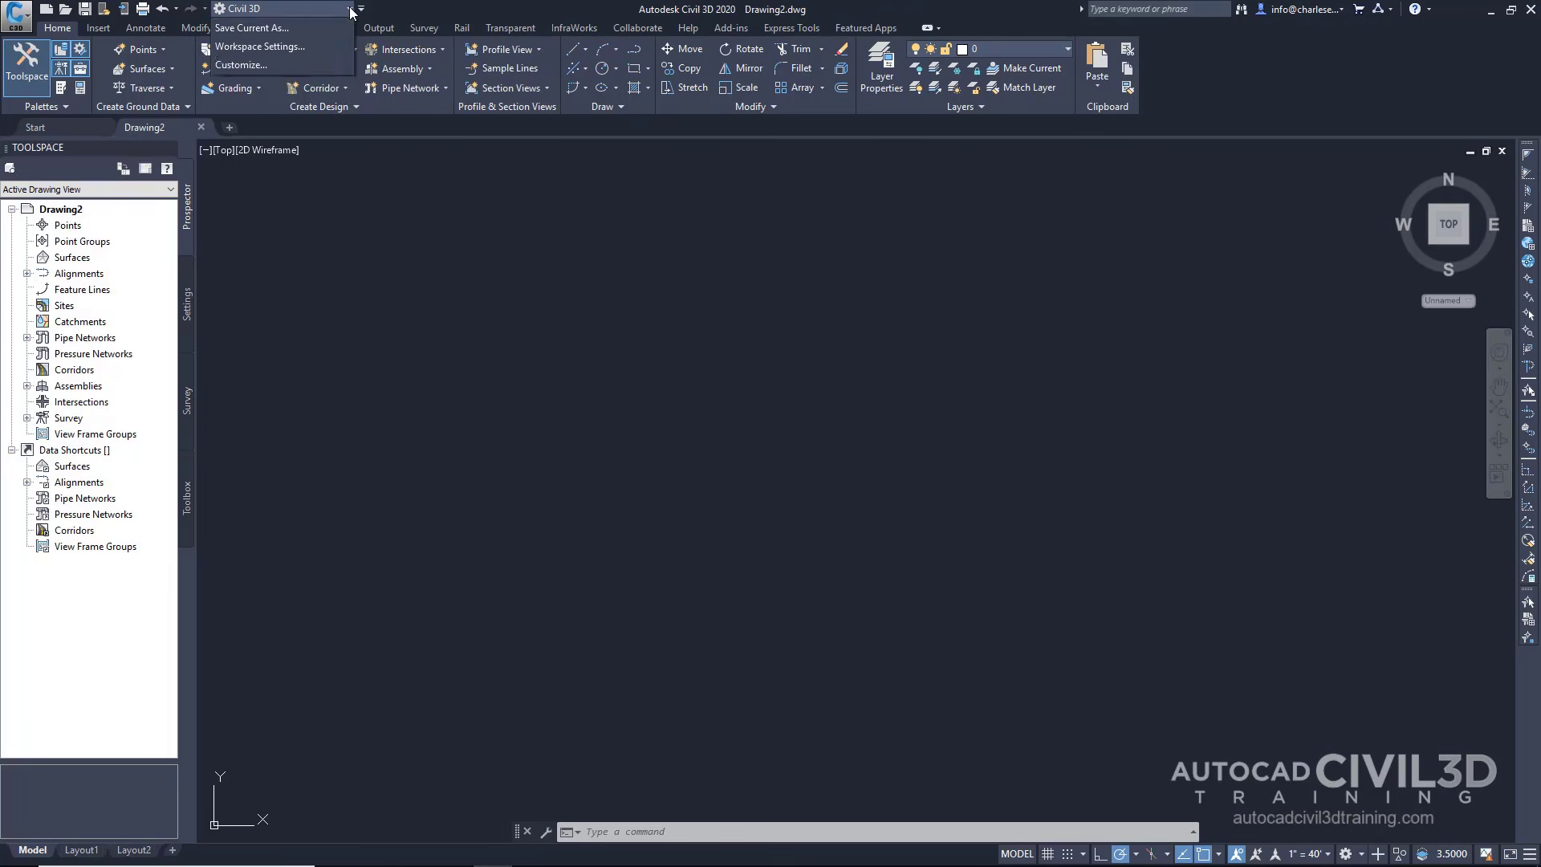
pyautogui.click(415, 5)
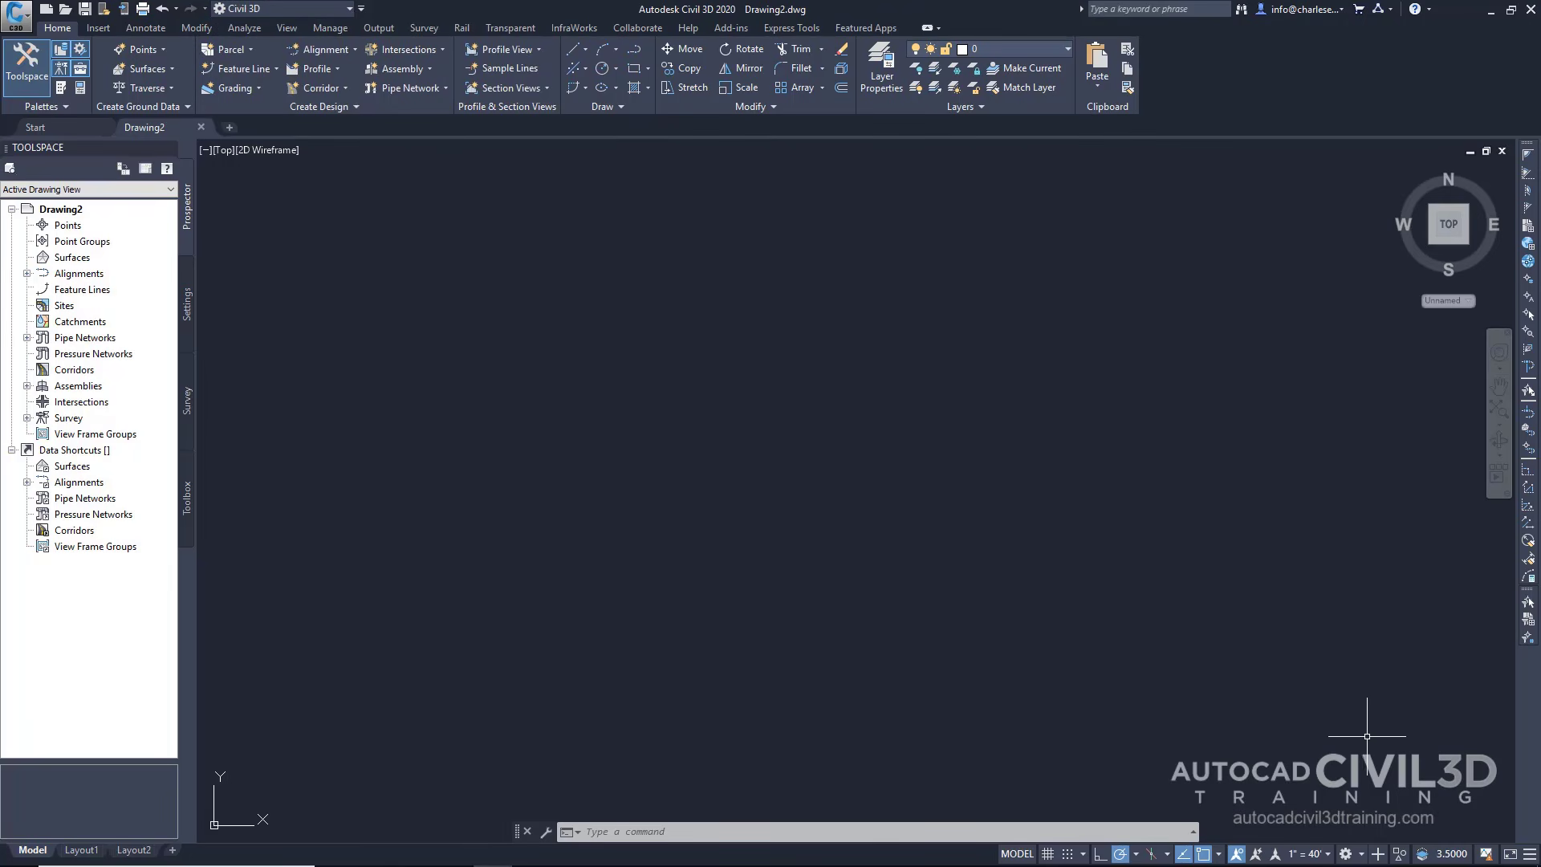
pyautogui.click(1361, 857)
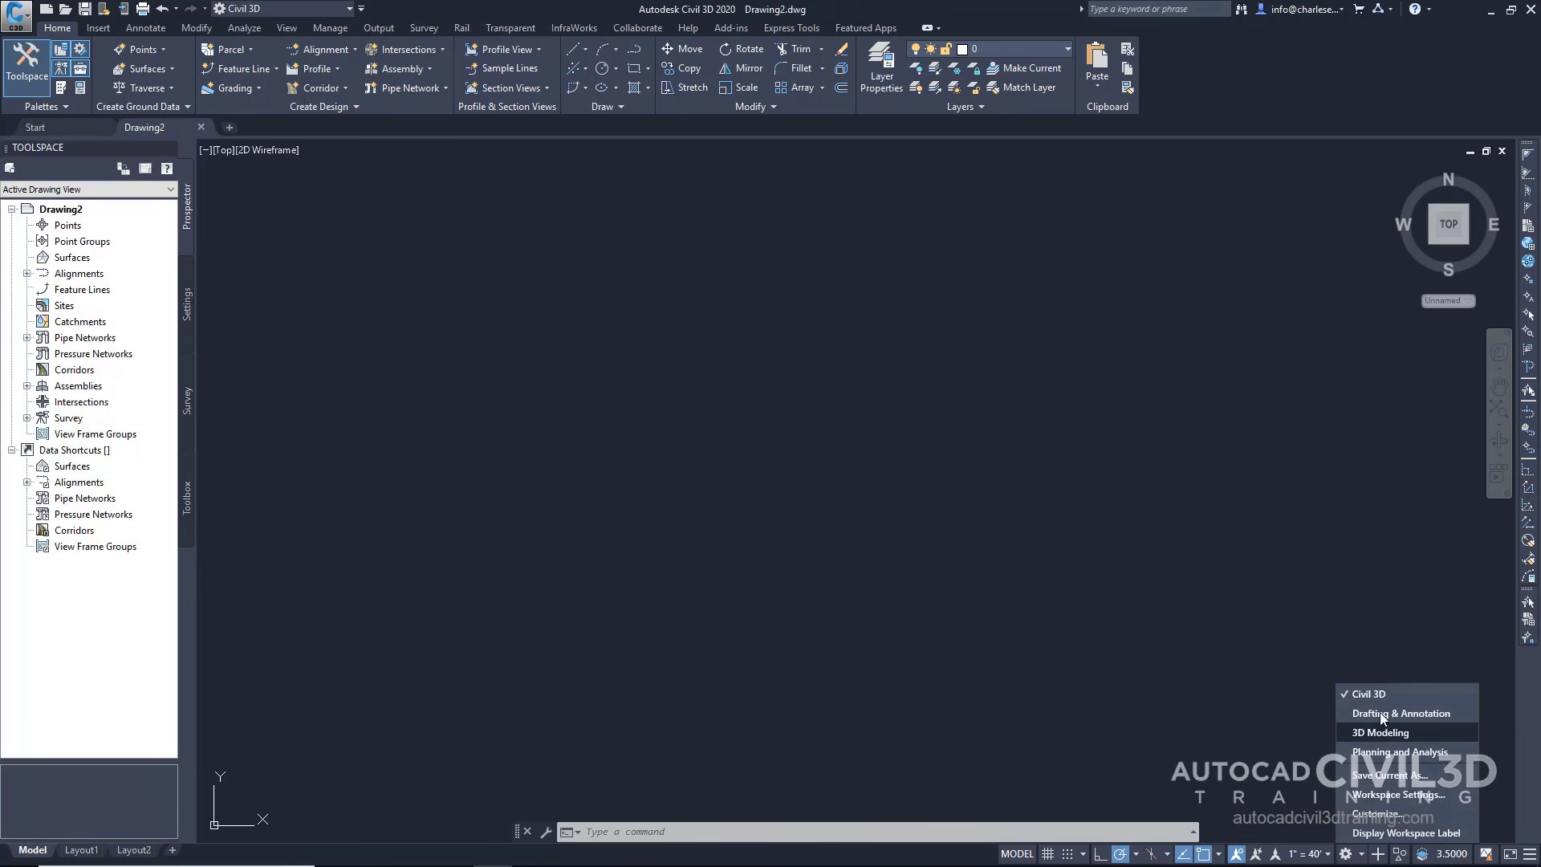
pyautogui.click(999, 7)
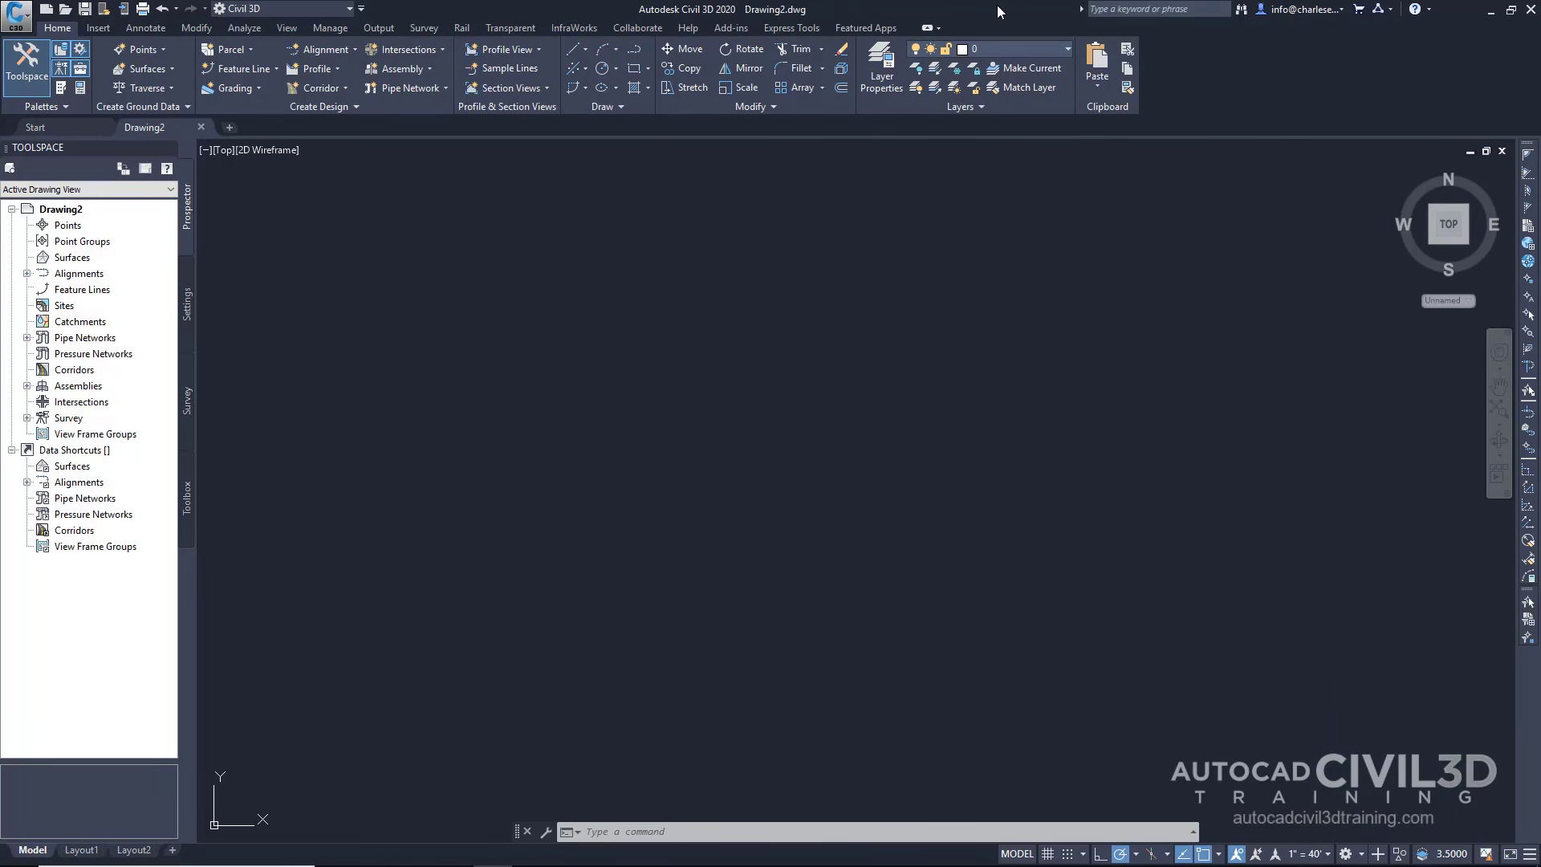
# Replace the workspace selector on the Quick Access Toolbar with the layer list, and check the layers it offers.
pyautogui.rightClick(307, 13)
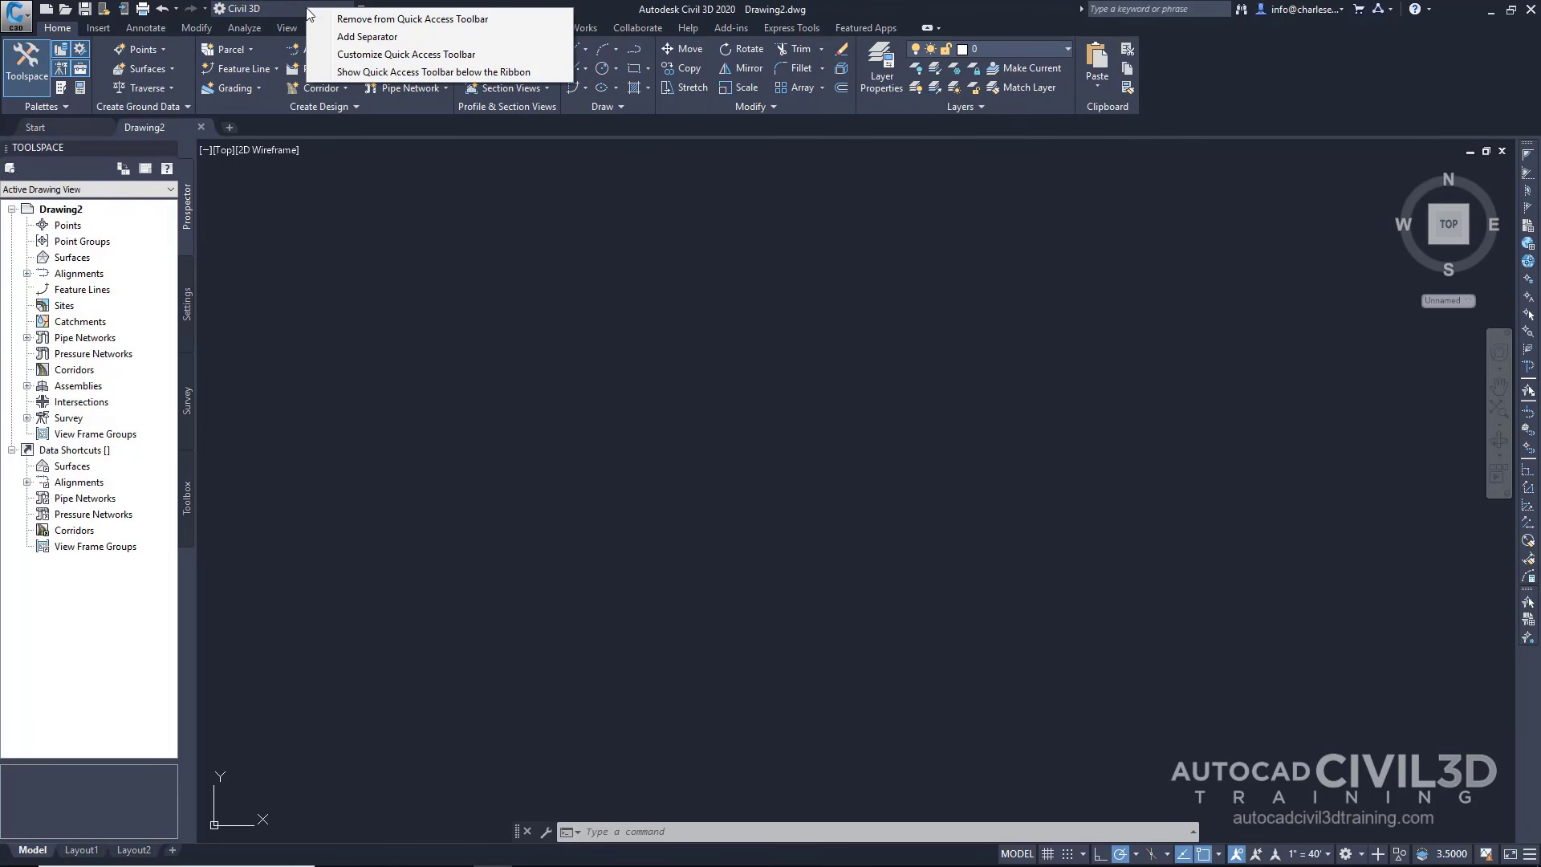
pyautogui.click(502, 20)
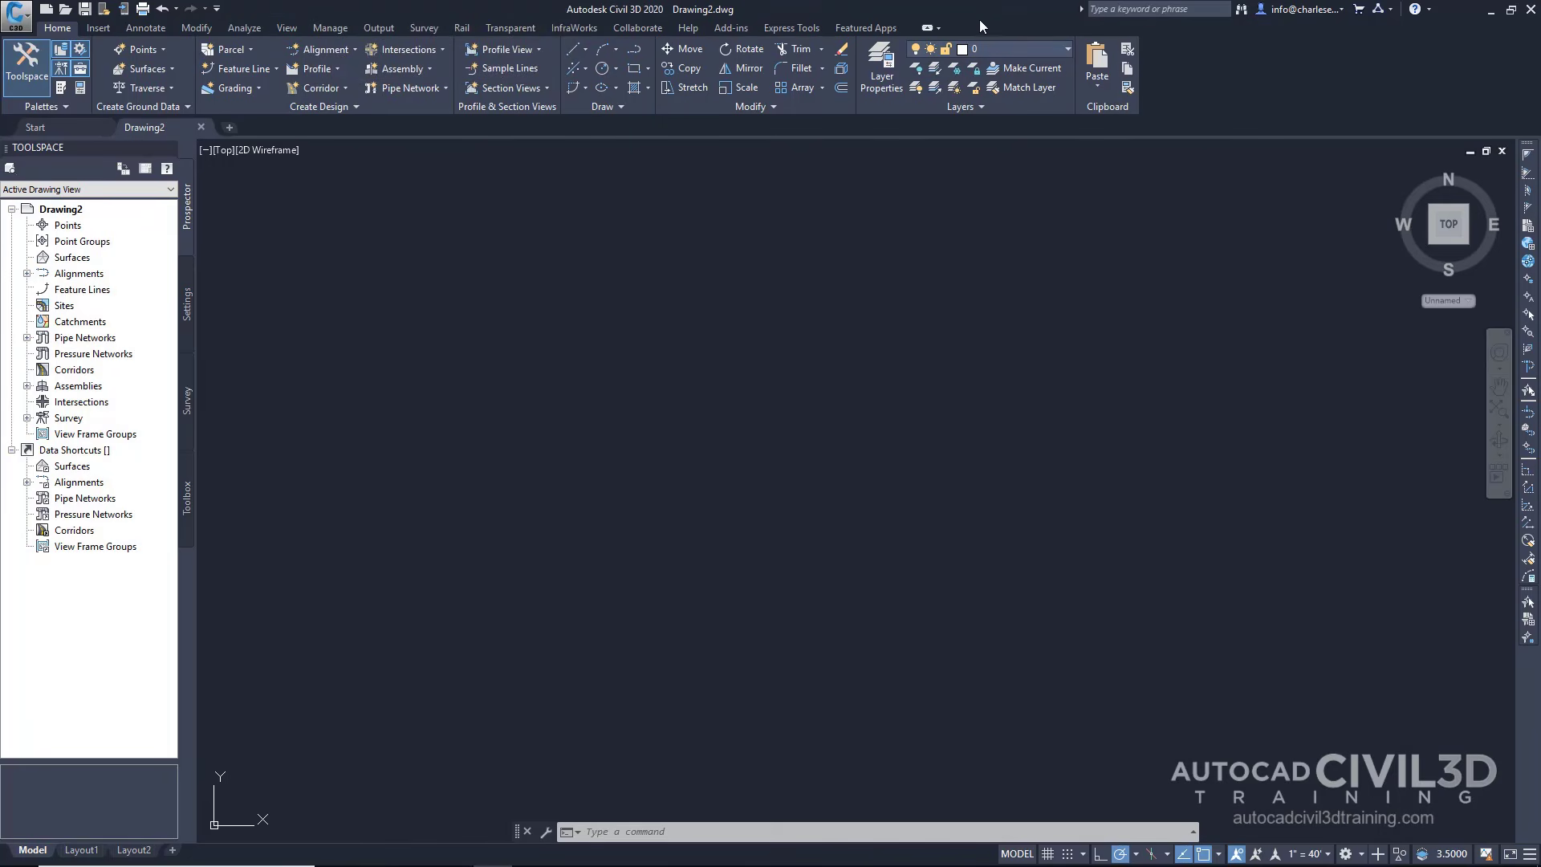
pyautogui.rightClick(1009, 49)
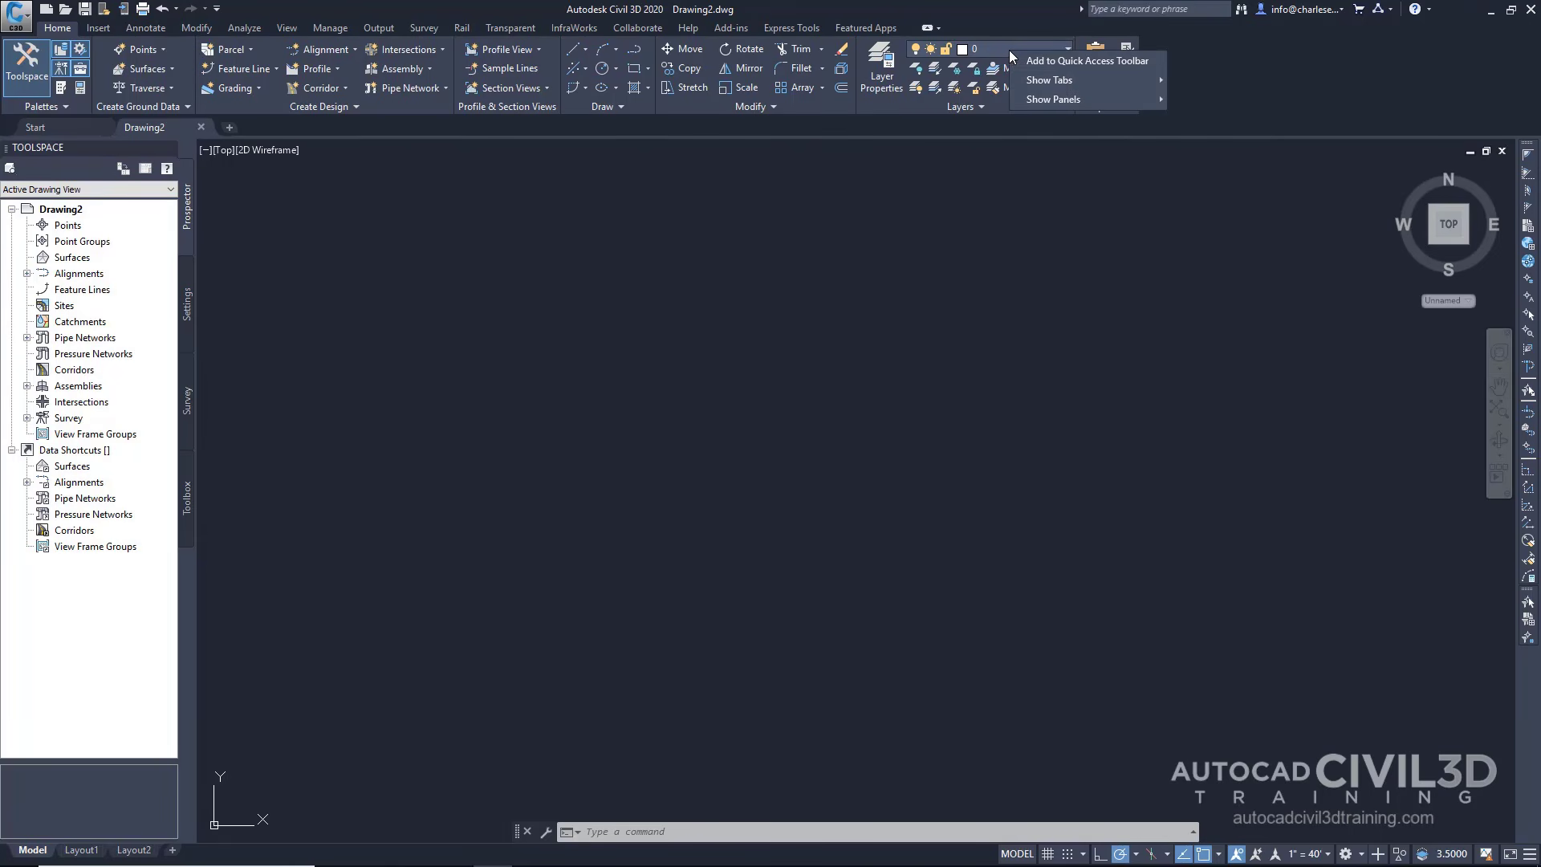
pyautogui.click(1125, 61)
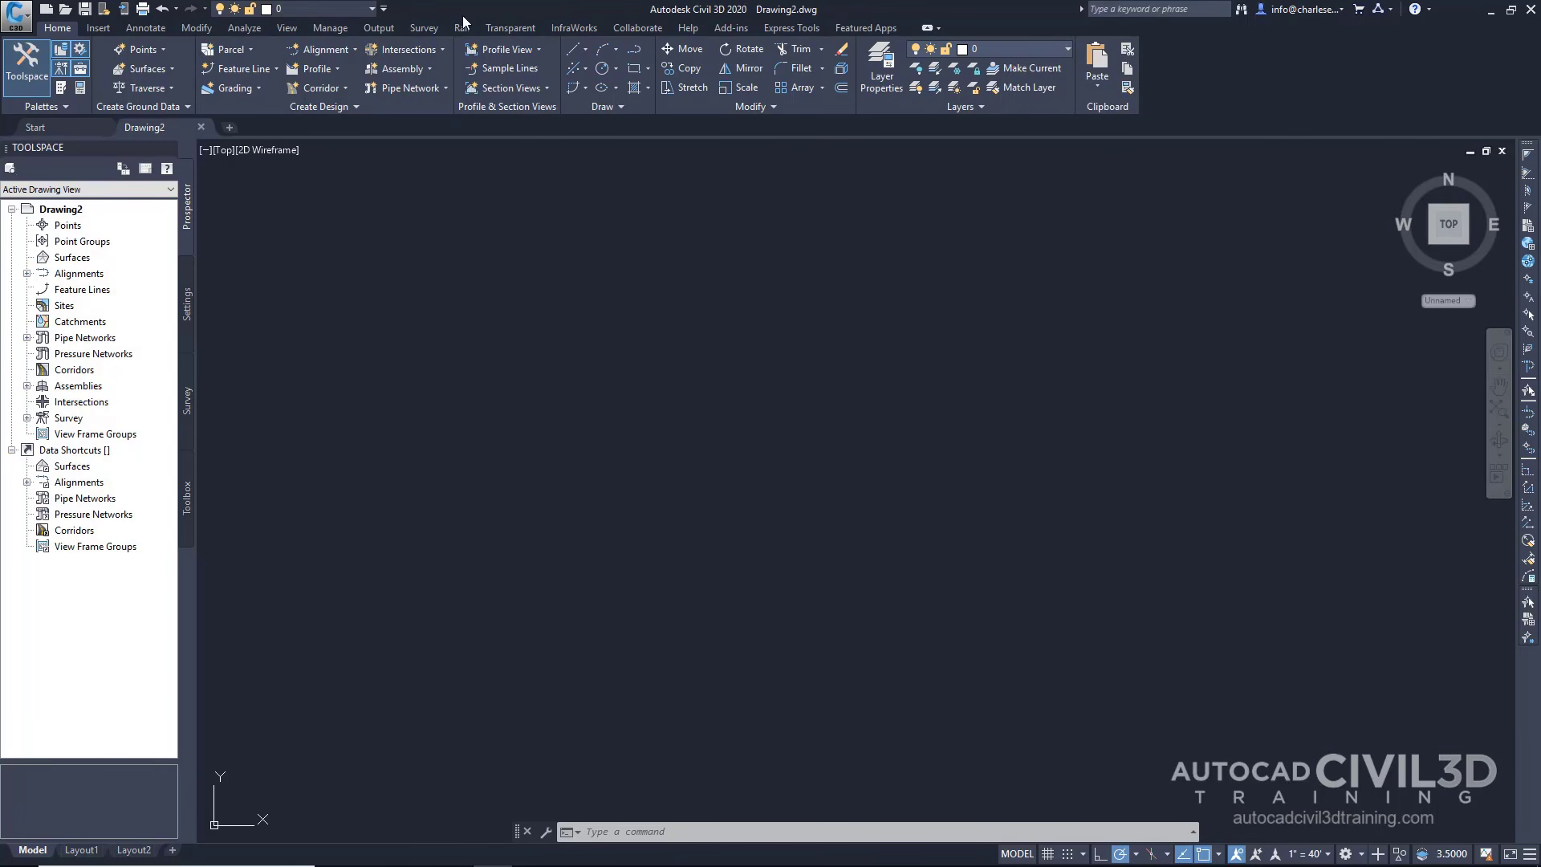
pyautogui.click(373, 10)
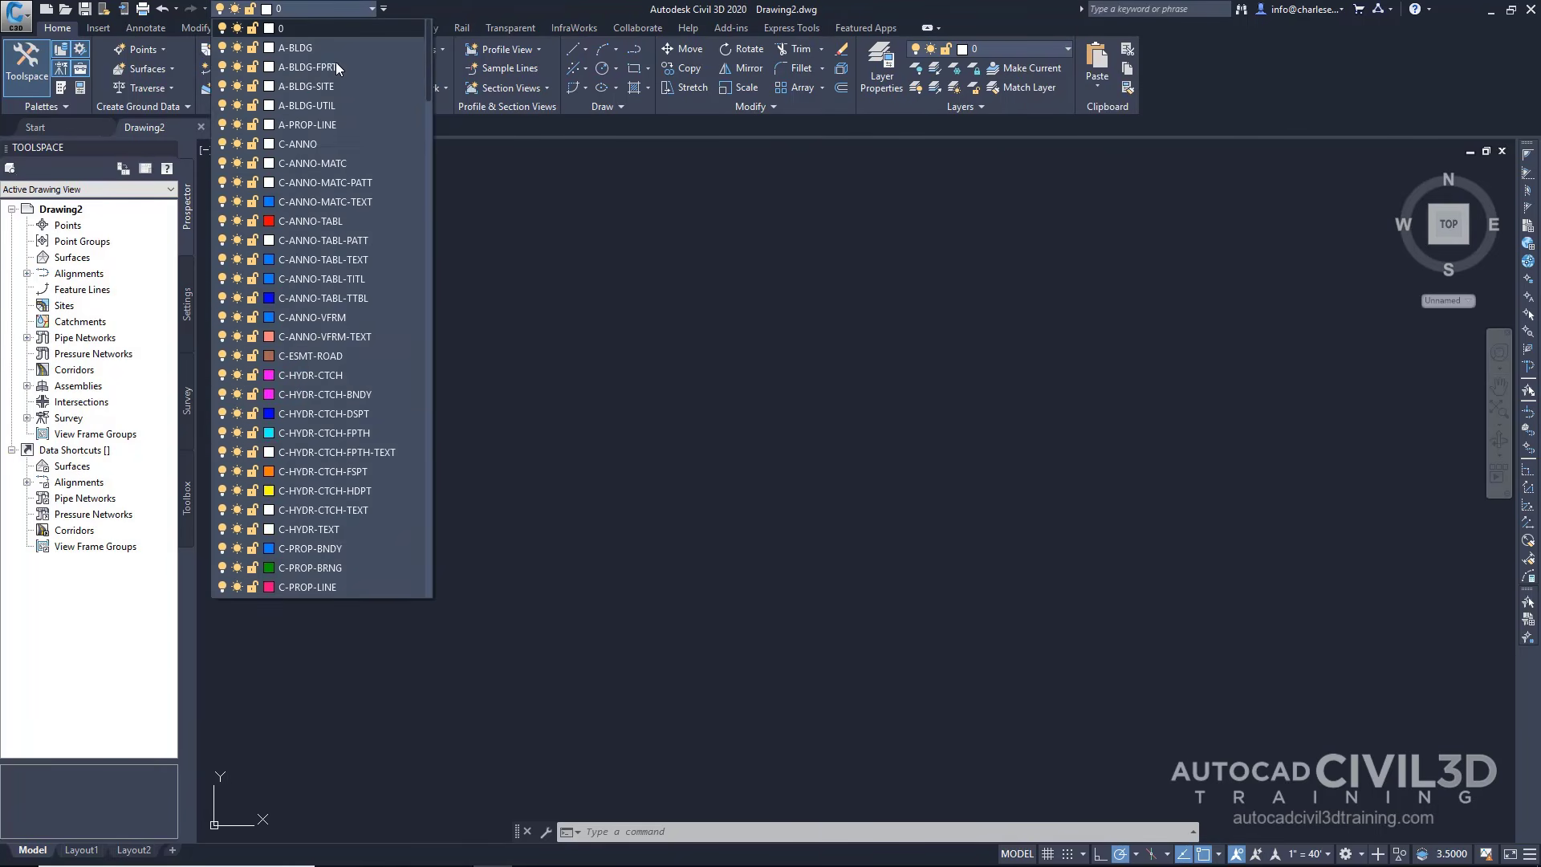
pyautogui.click(440, 8)
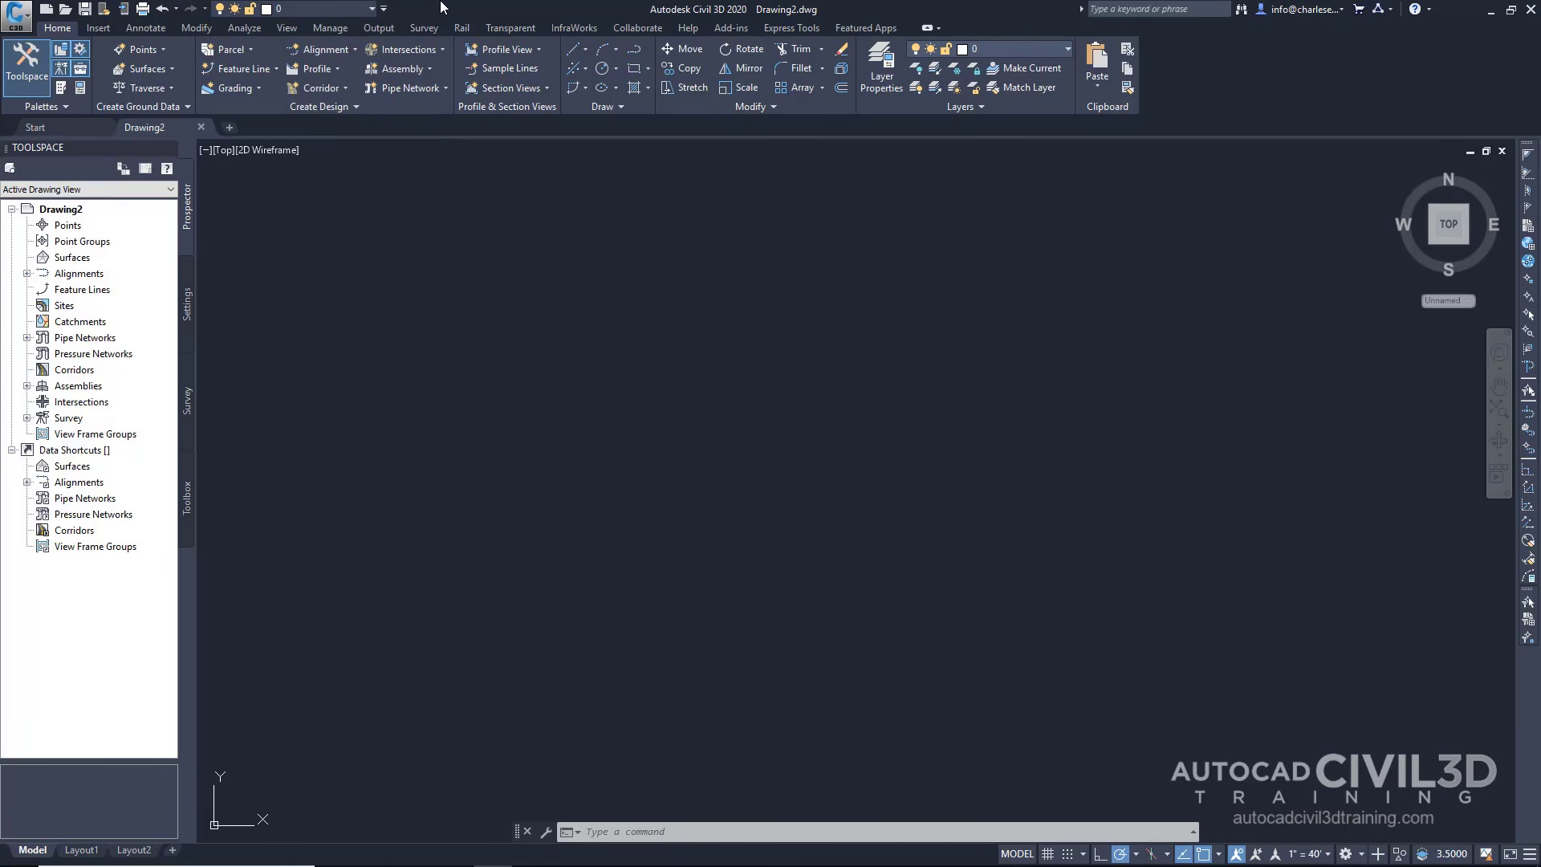
# Check access to the layer list while viewing the Transparent, Rail, Survey, Output, Manage, View and Analyze tool sets.
pyautogui.click(509, 30)
pyautogui.click(461, 30)
pyautogui.click(424, 30)
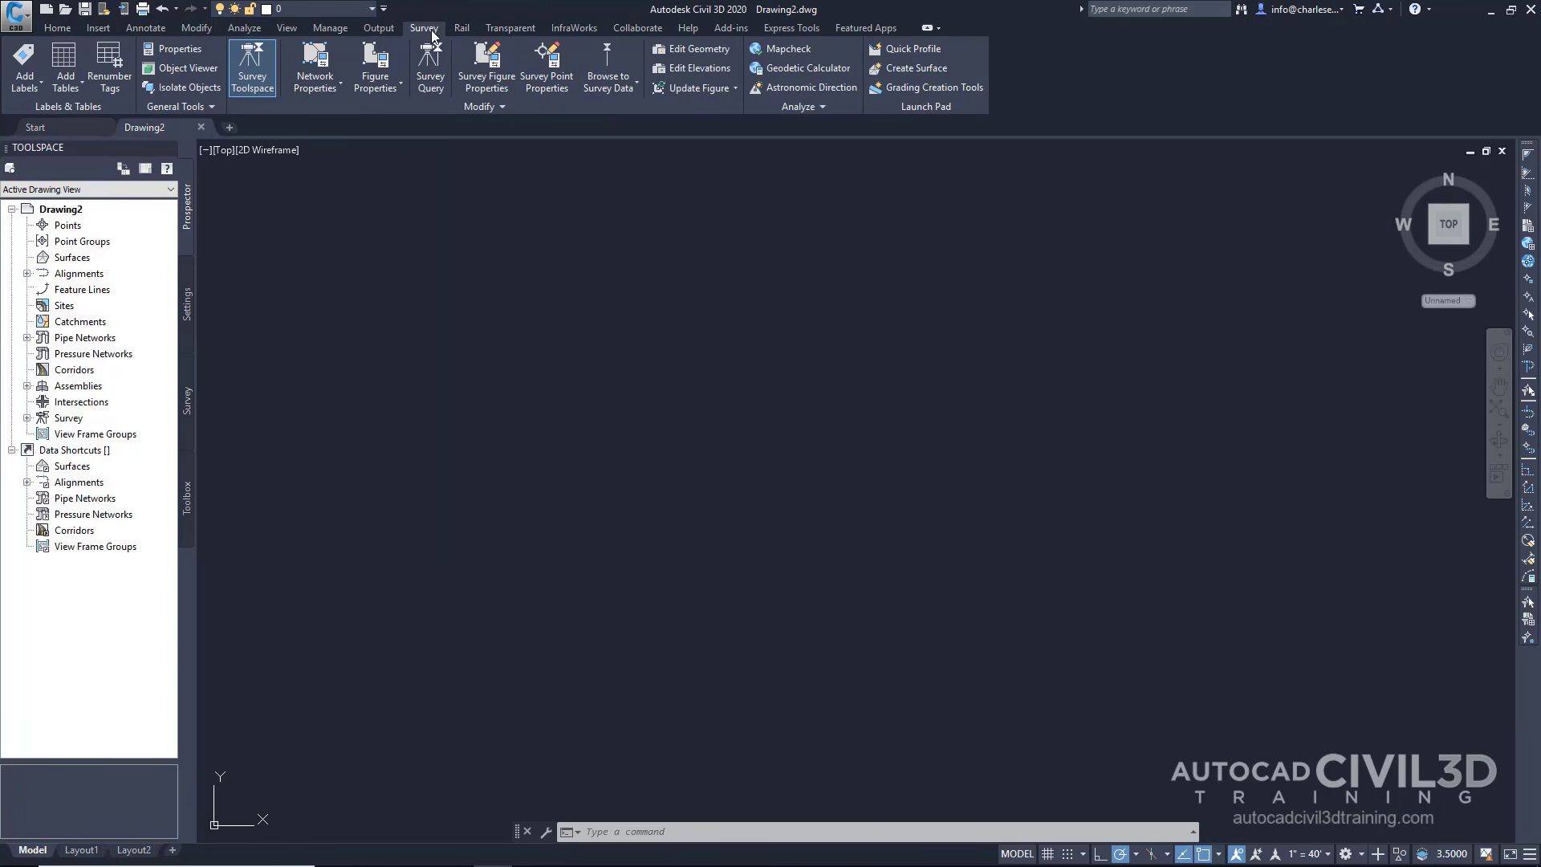
pyautogui.click(379, 30)
pyautogui.click(328, 30)
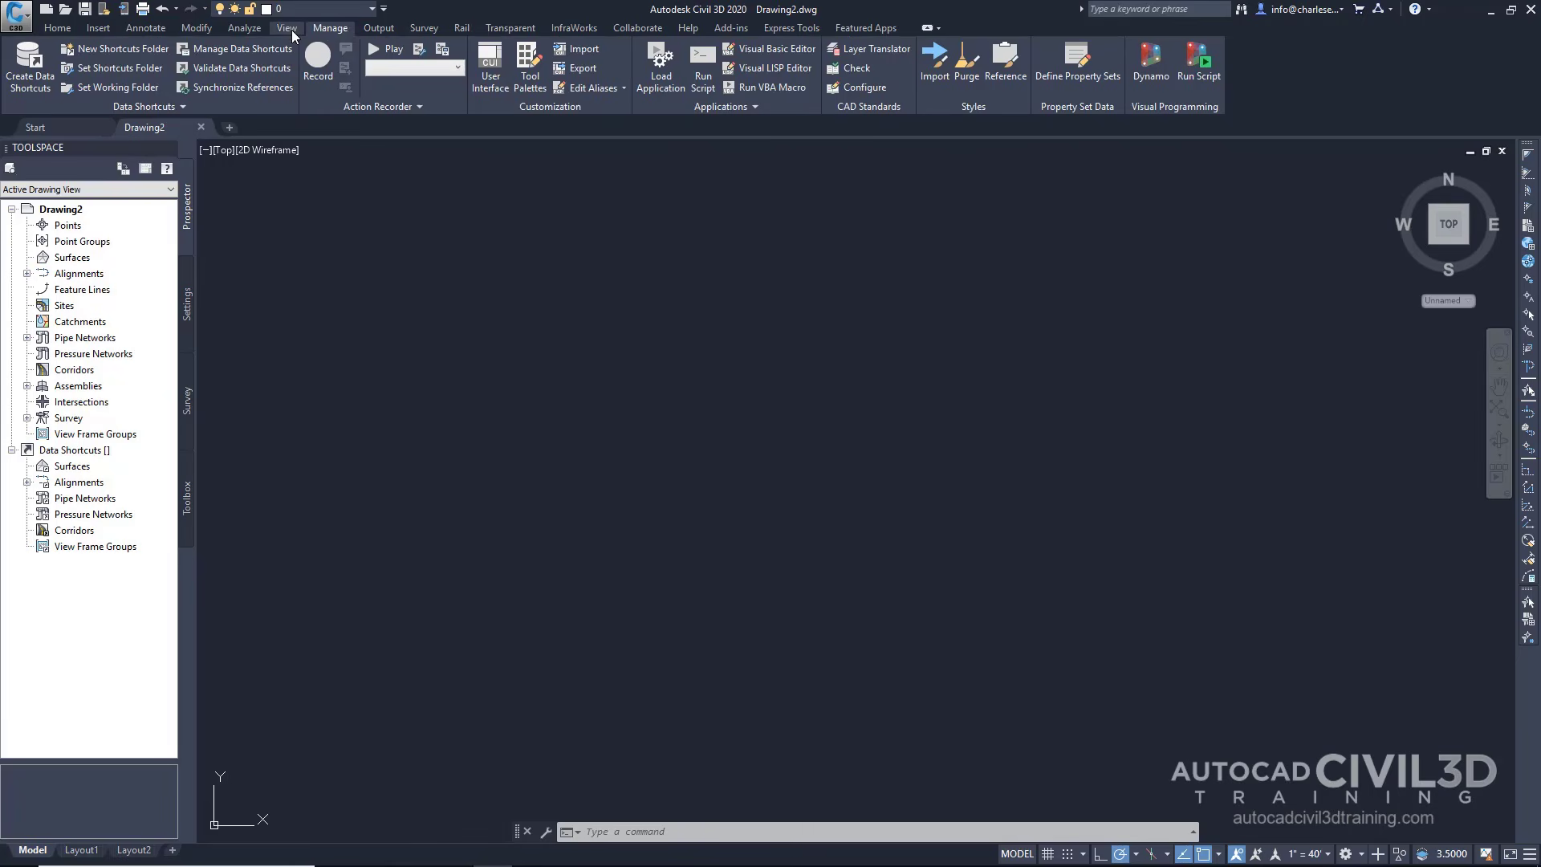
pyautogui.click(286, 29)
pyautogui.click(244, 30)
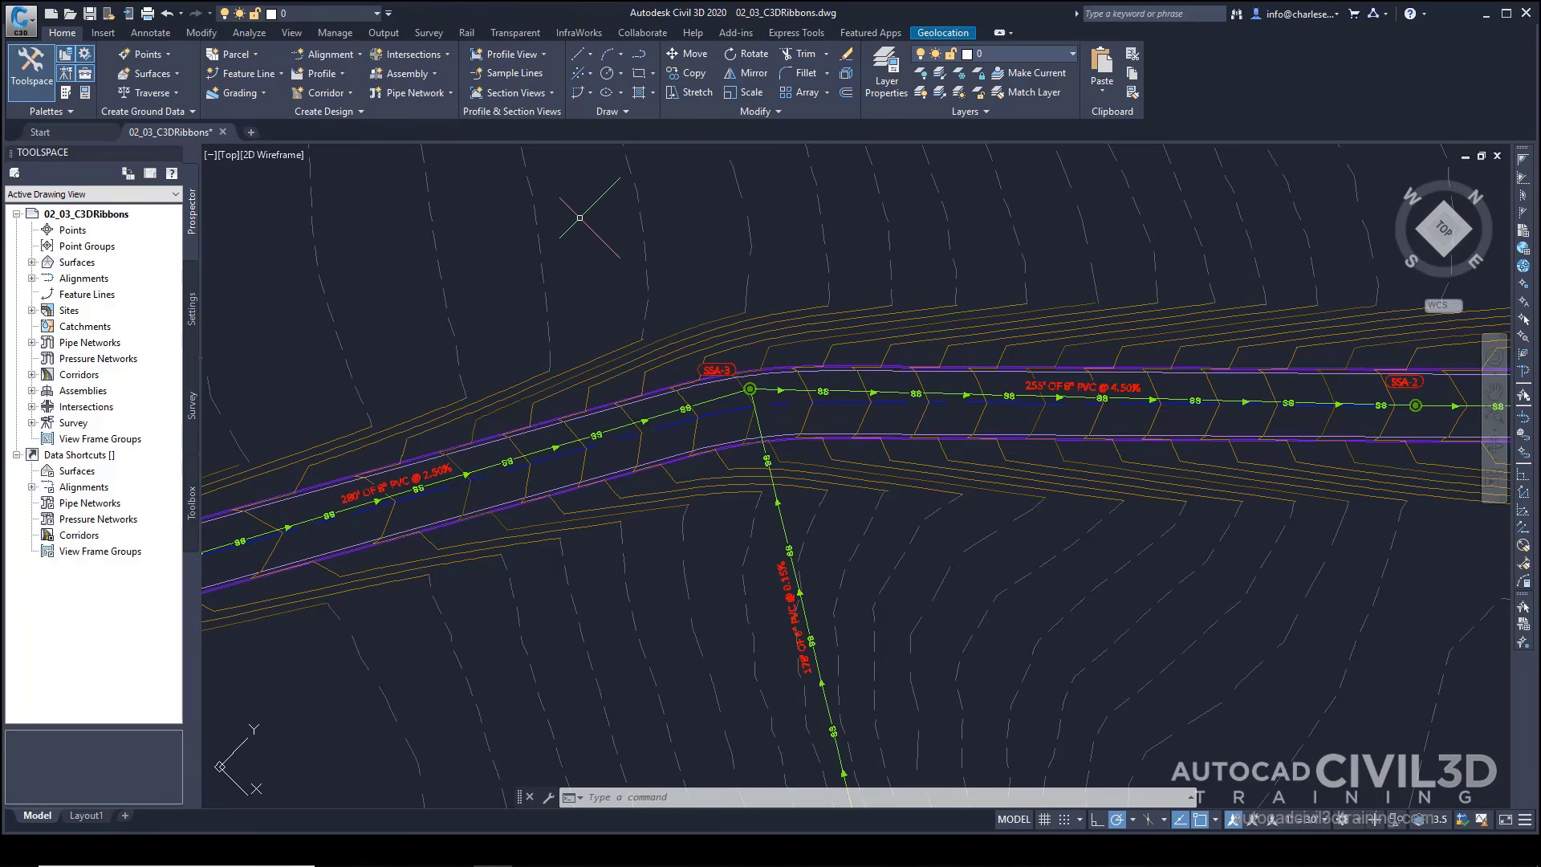
# Examine the Insert, Annotate, Modify and Analyze tool sets, and return to the Home tools.
pyautogui.click(103, 33)
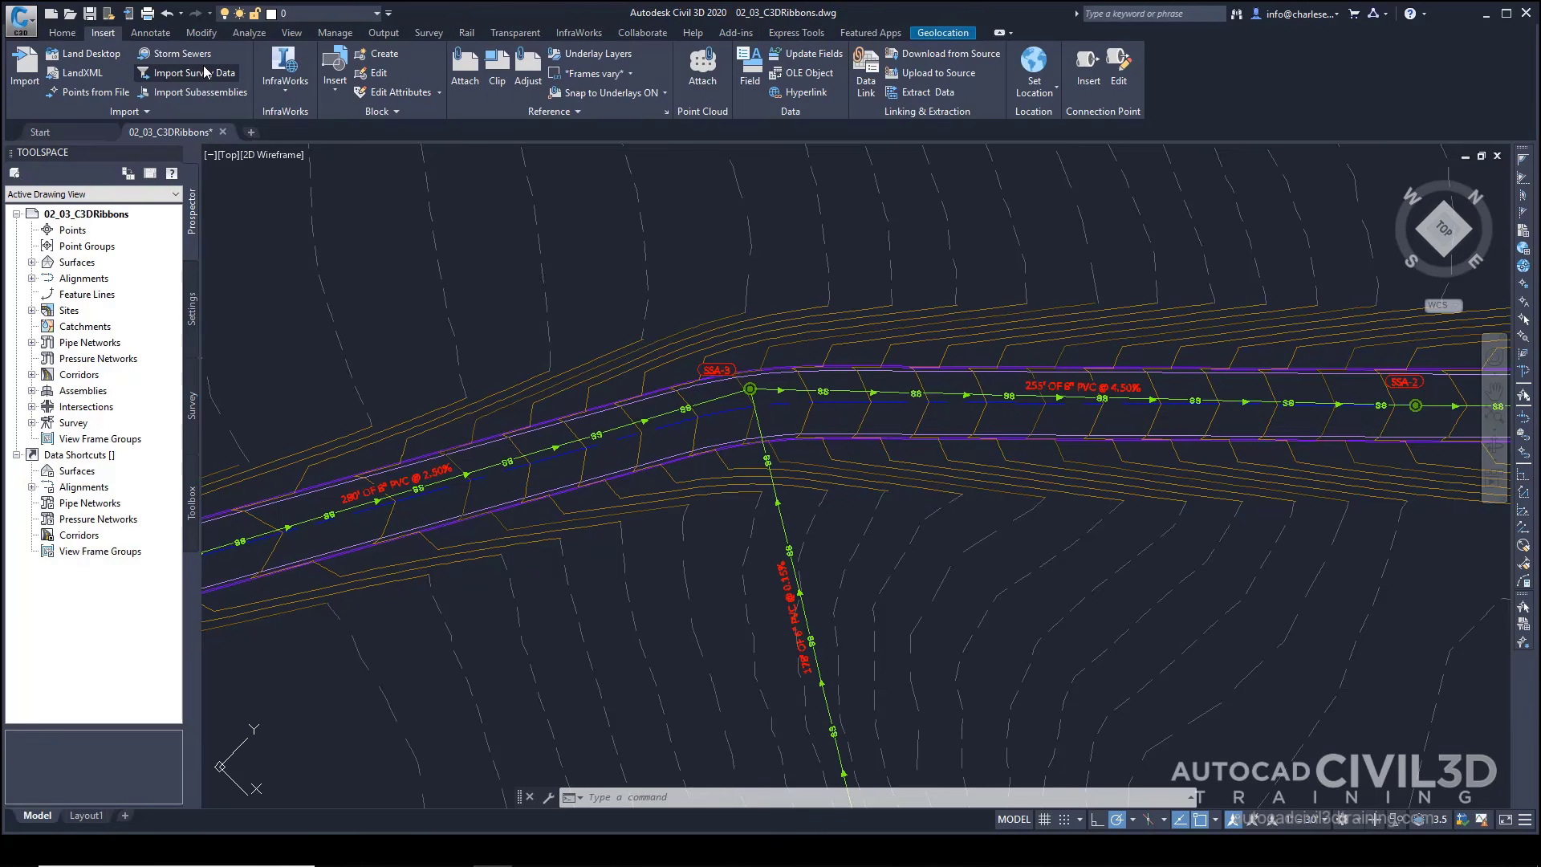
pyautogui.click(152, 33)
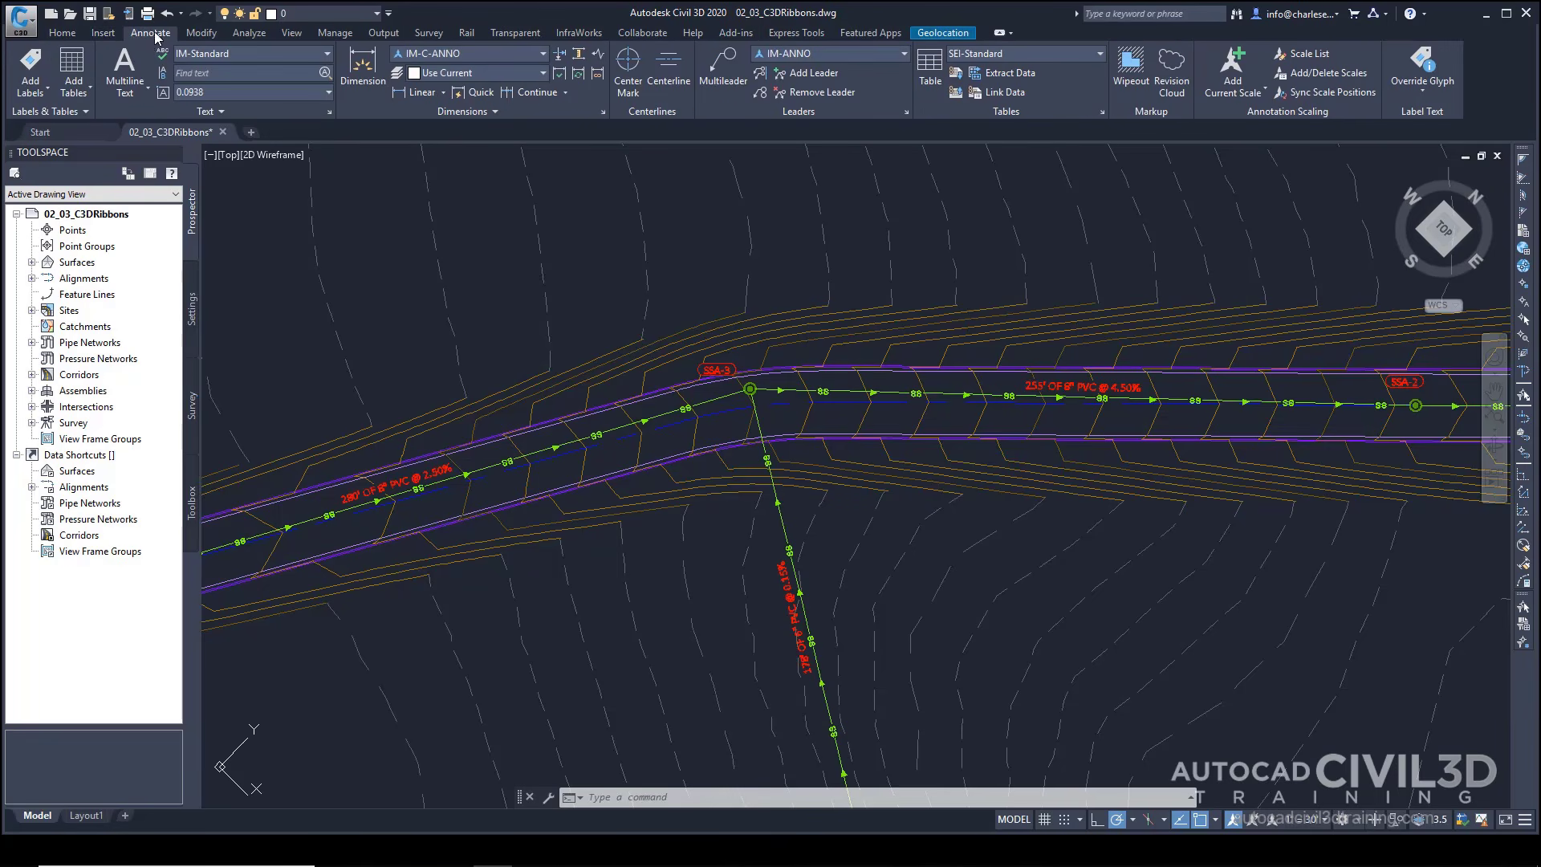
pyautogui.click(203, 34)
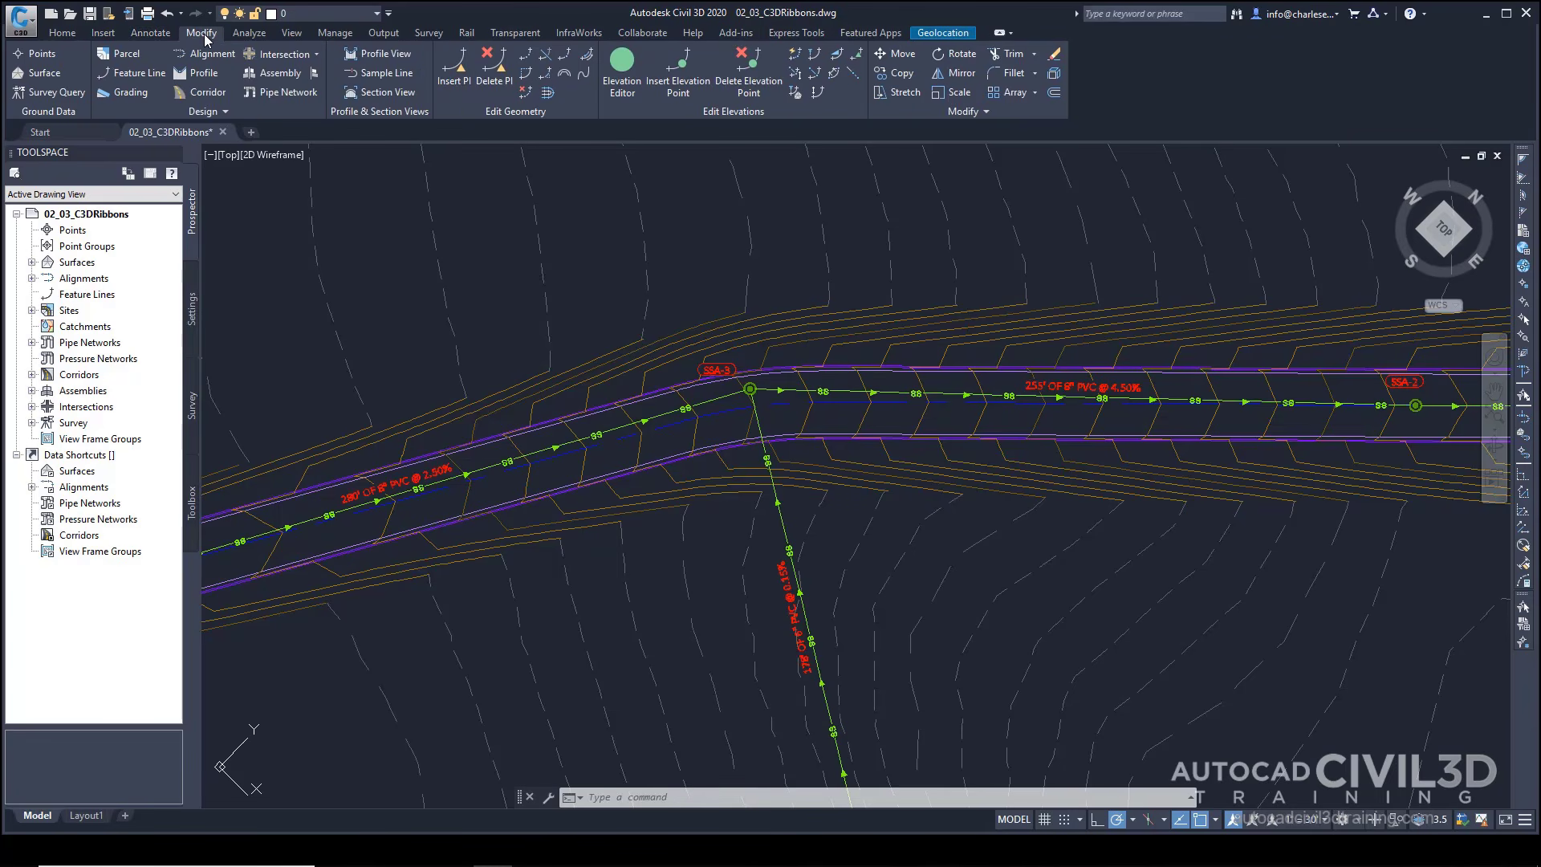
pyautogui.click(250, 35)
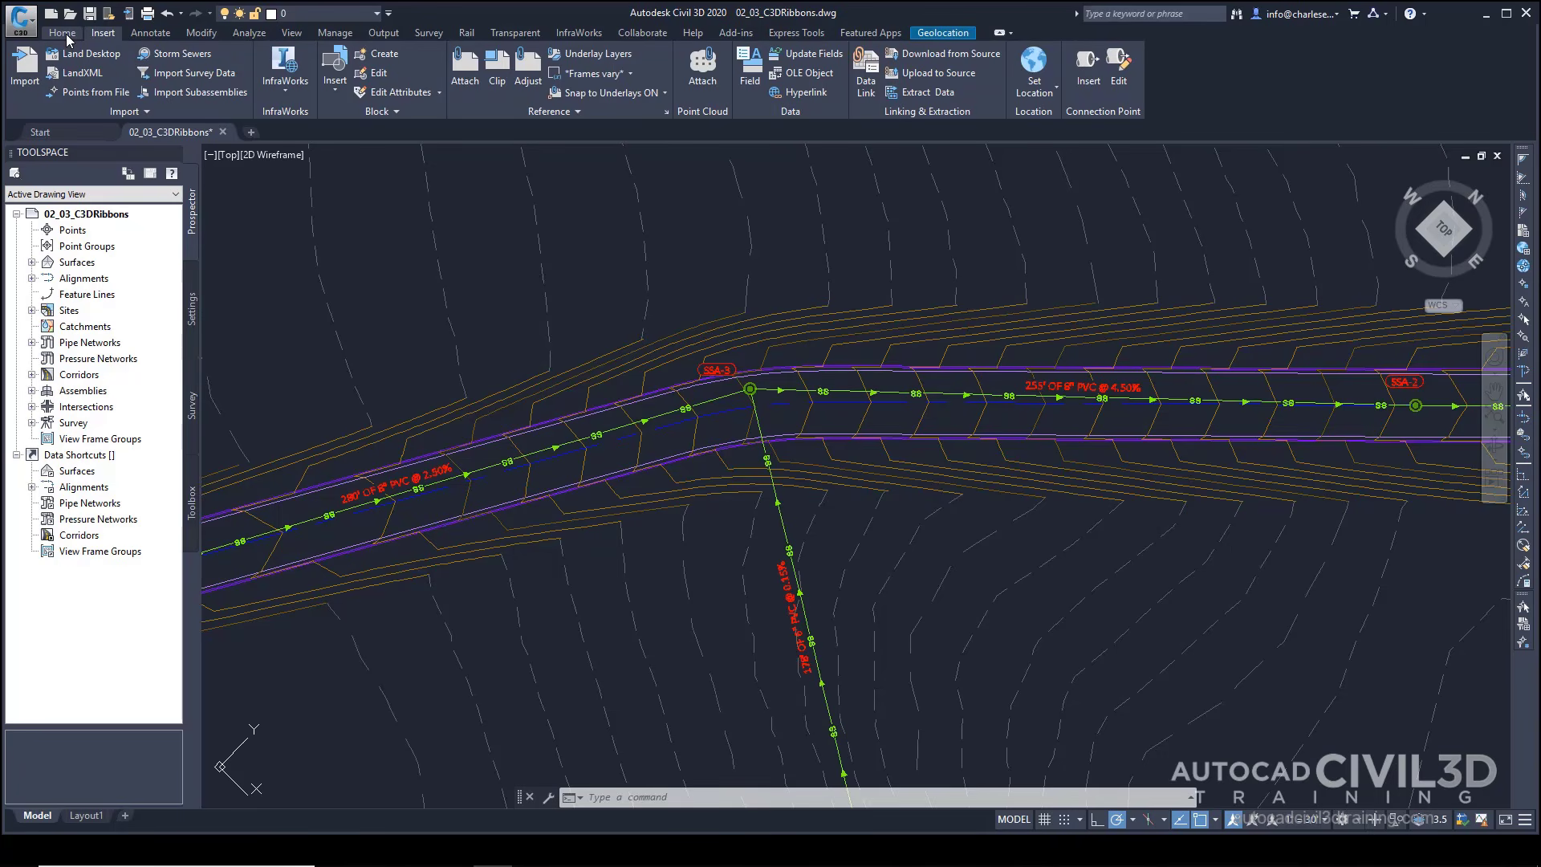
pyautogui.click(62, 33)
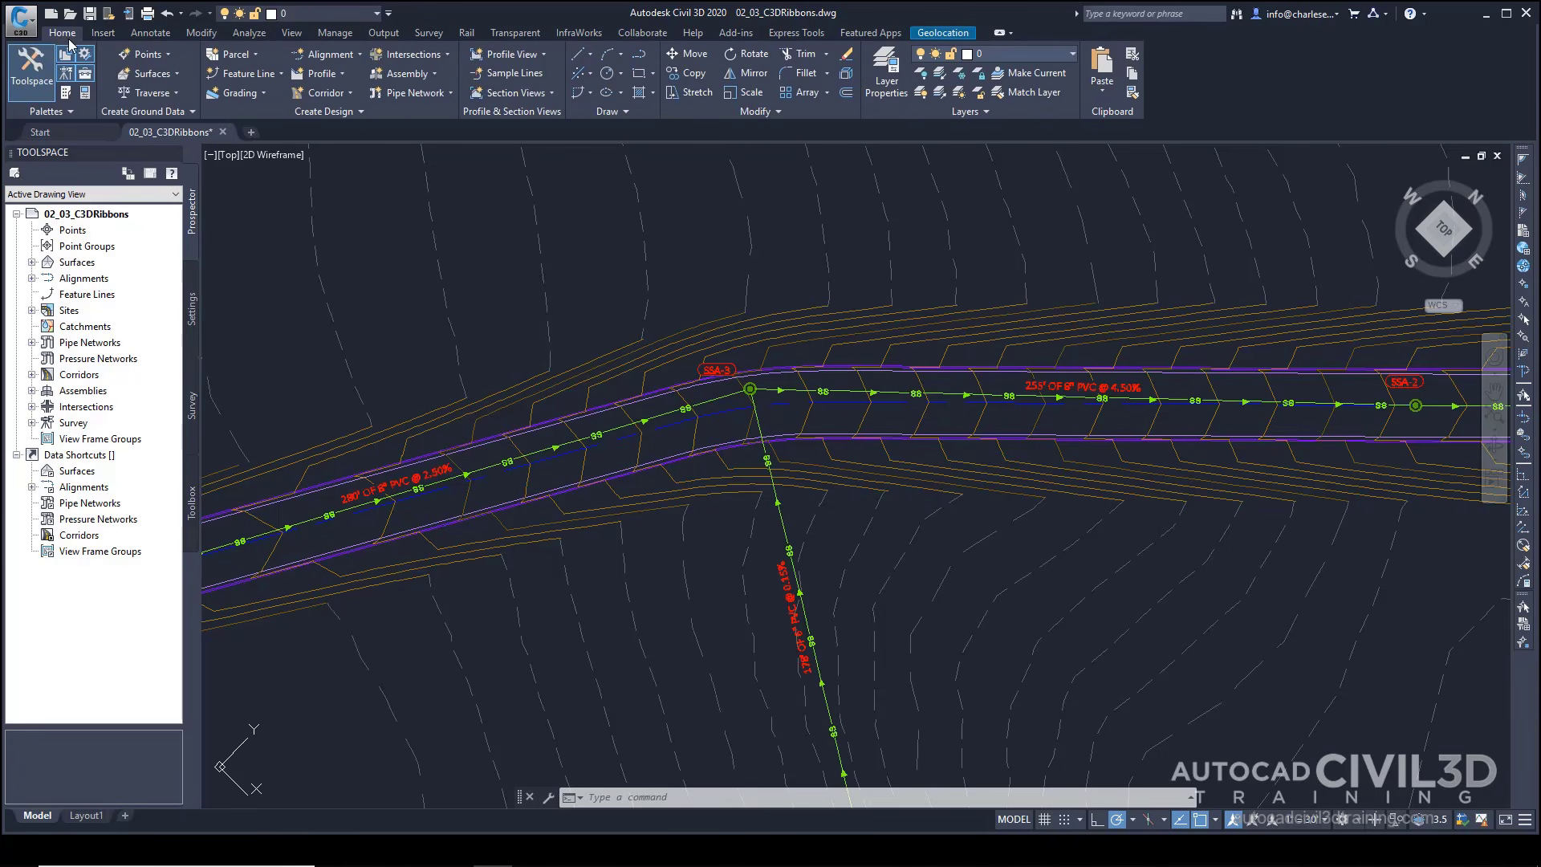
# Examine the additional Create Ground Data and Create Design commands, and check the text tools and settings in the Annotate tool set.
pyautogui.click(194, 112)
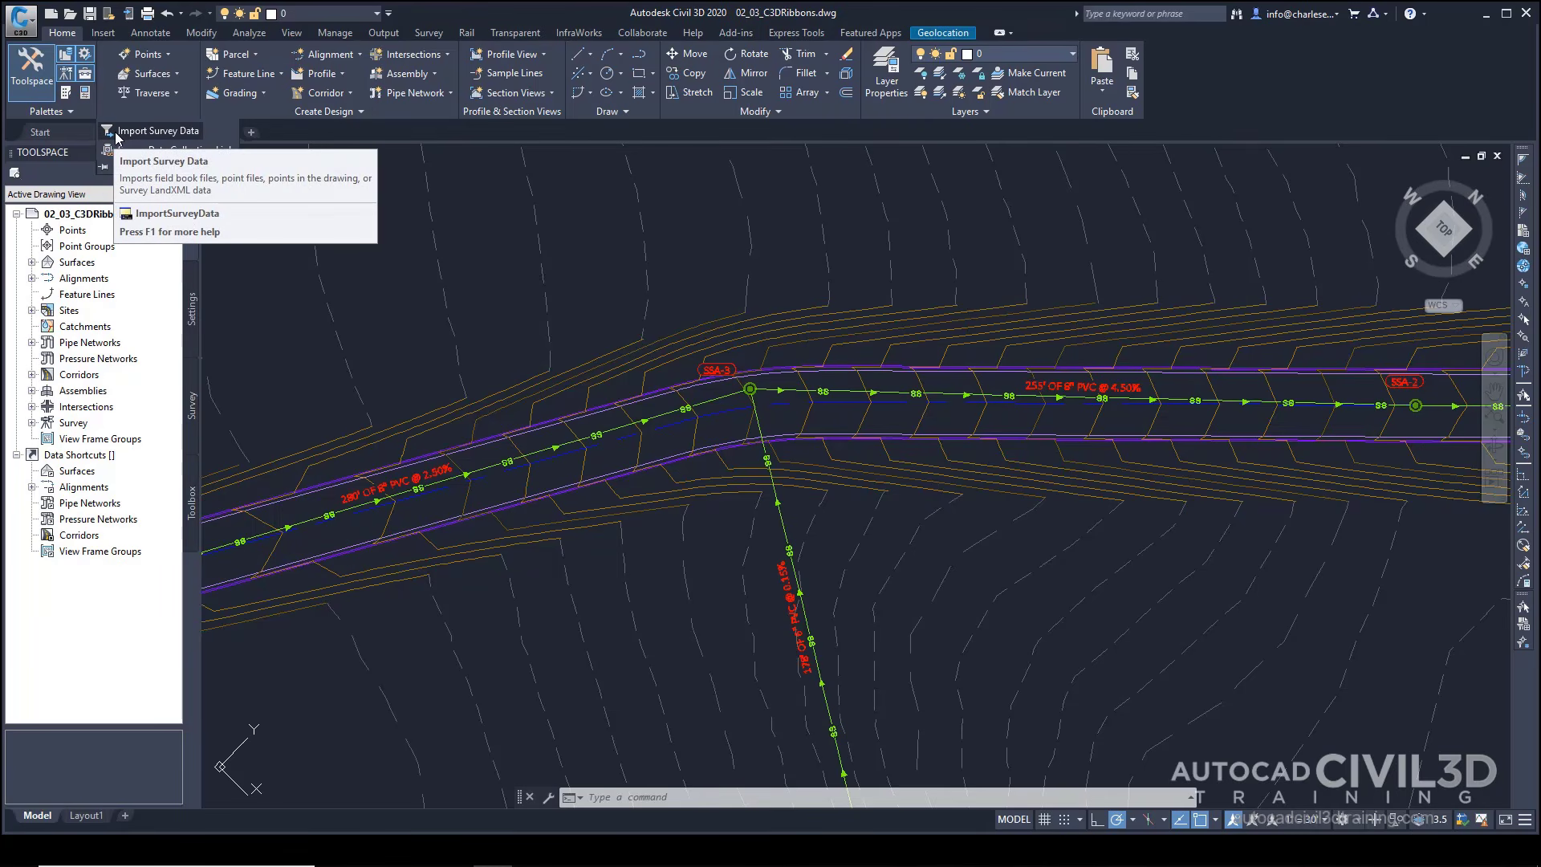
pyautogui.click(367, 109)
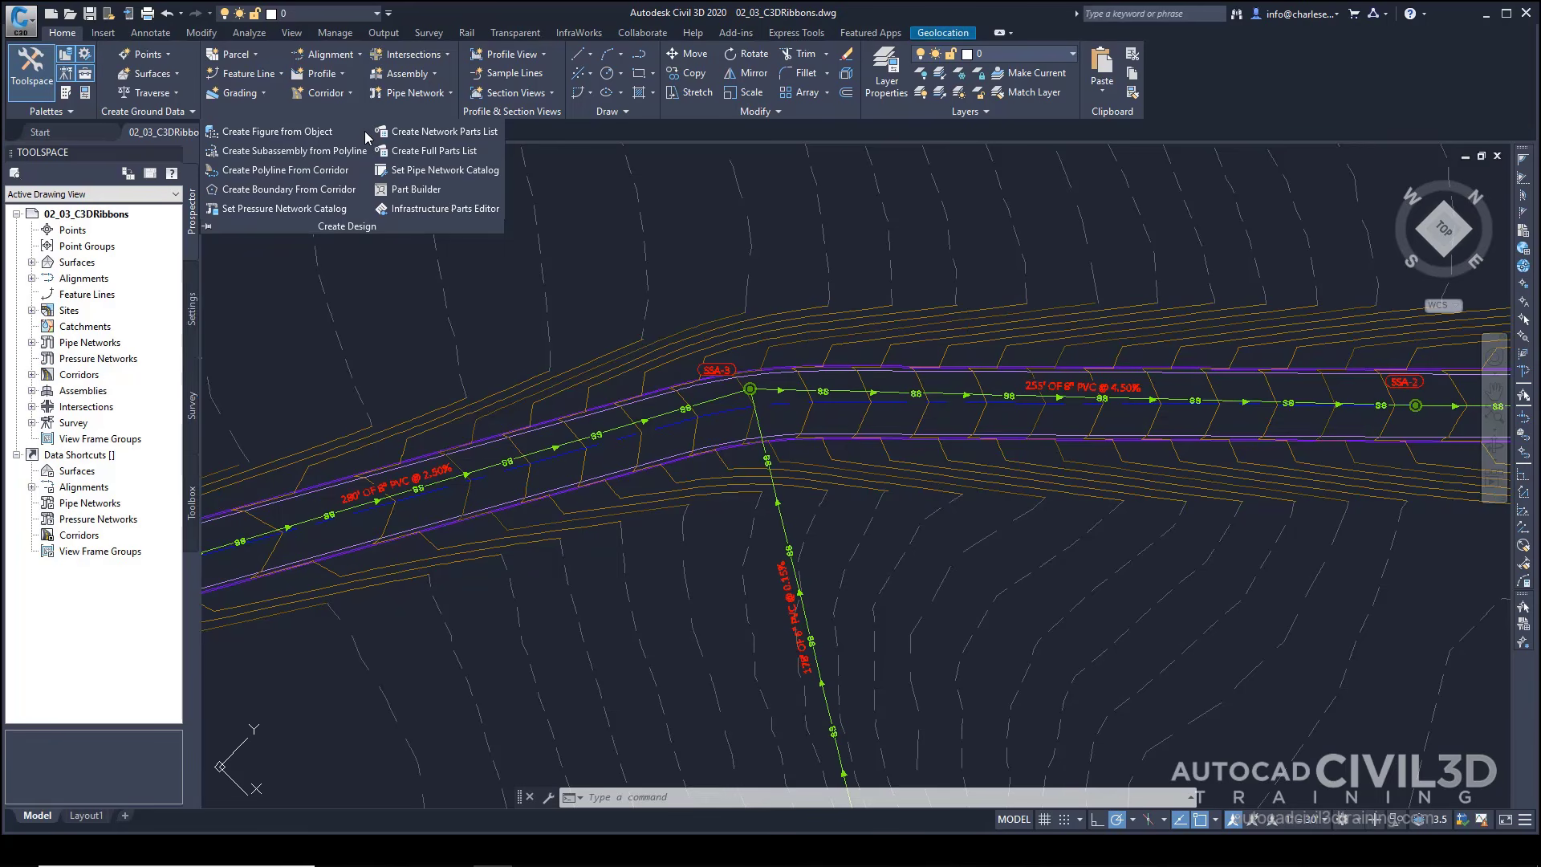
pyautogui.click(151, 33)
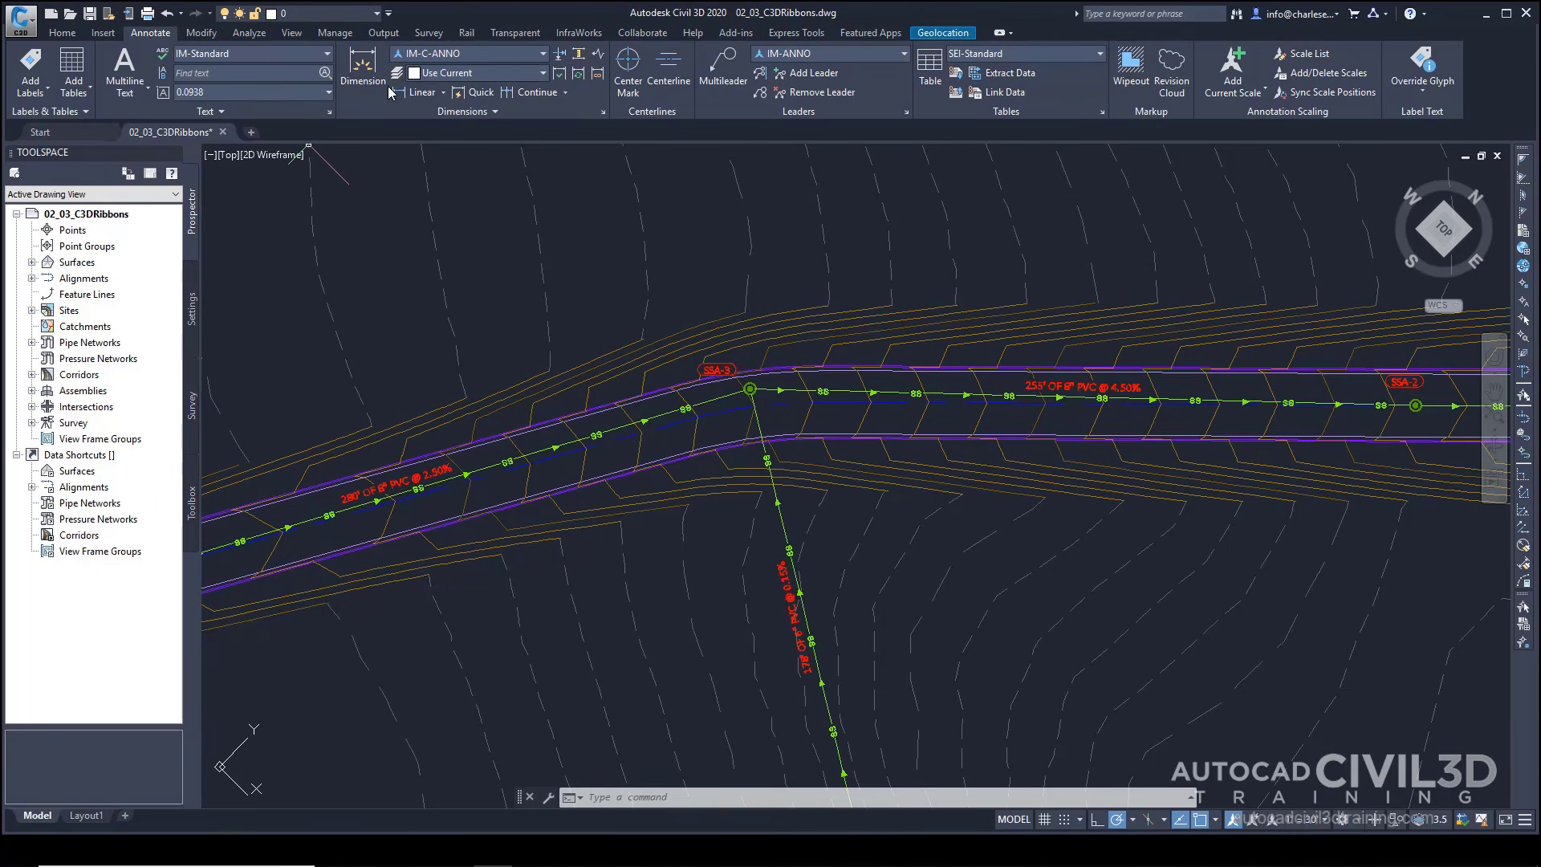
pyautogui.click(330, 113)
# Select the Osceola Road surface and the pipe between SSA-3 and SSA-2 to examine their contextual tools.
pyautogui.click(714, 335)
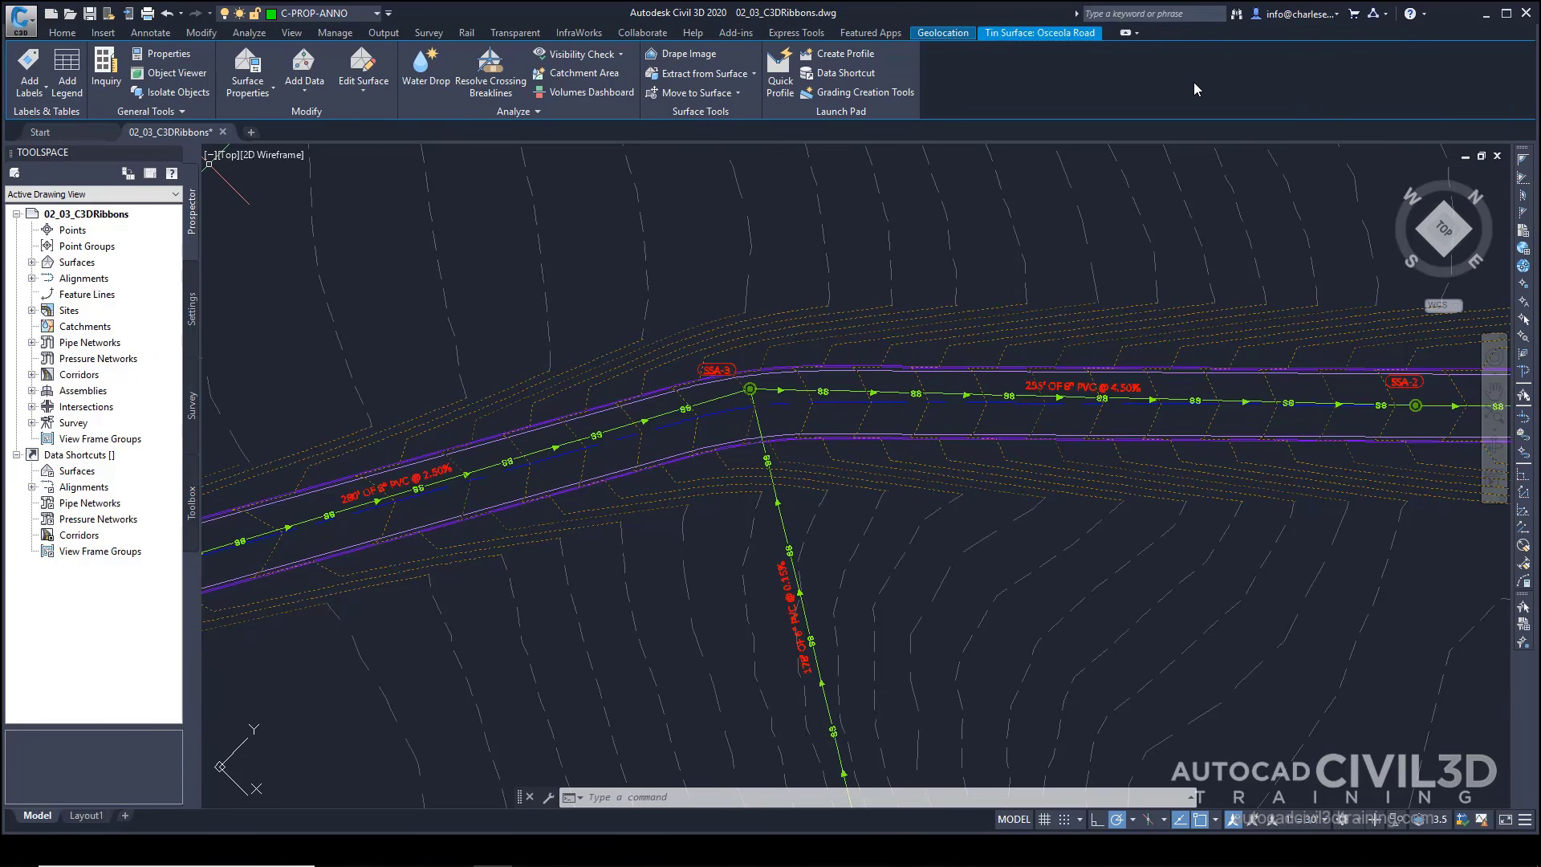
pyautogui.click(842, 390)
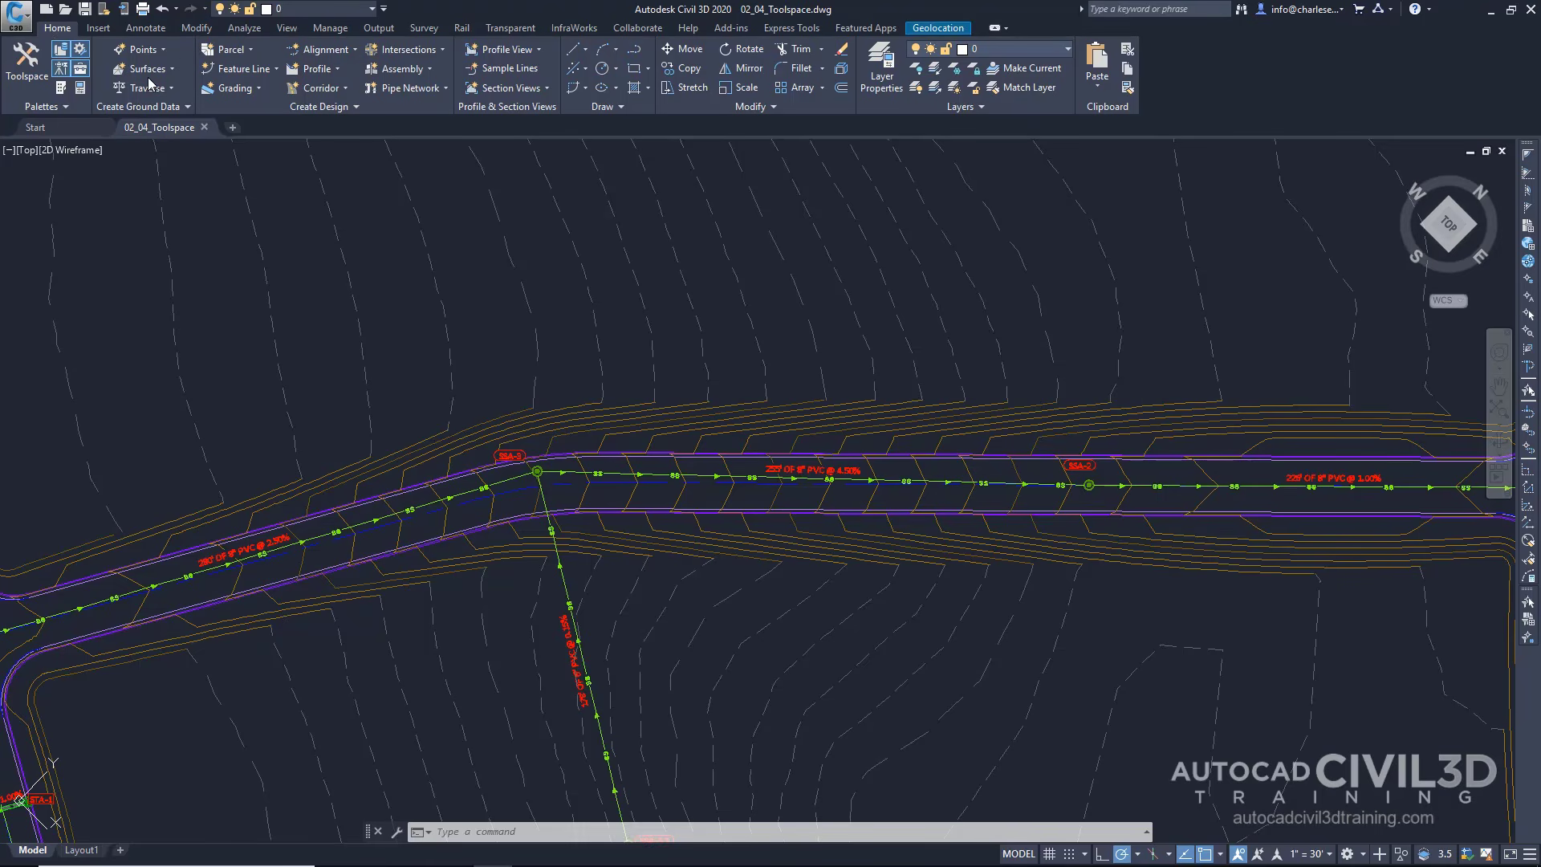
# Show the Toolspace in the 02_04_Toolspace drawing and expand the Surfaces collection in Prospector.
pyautogui.click(33, 63)
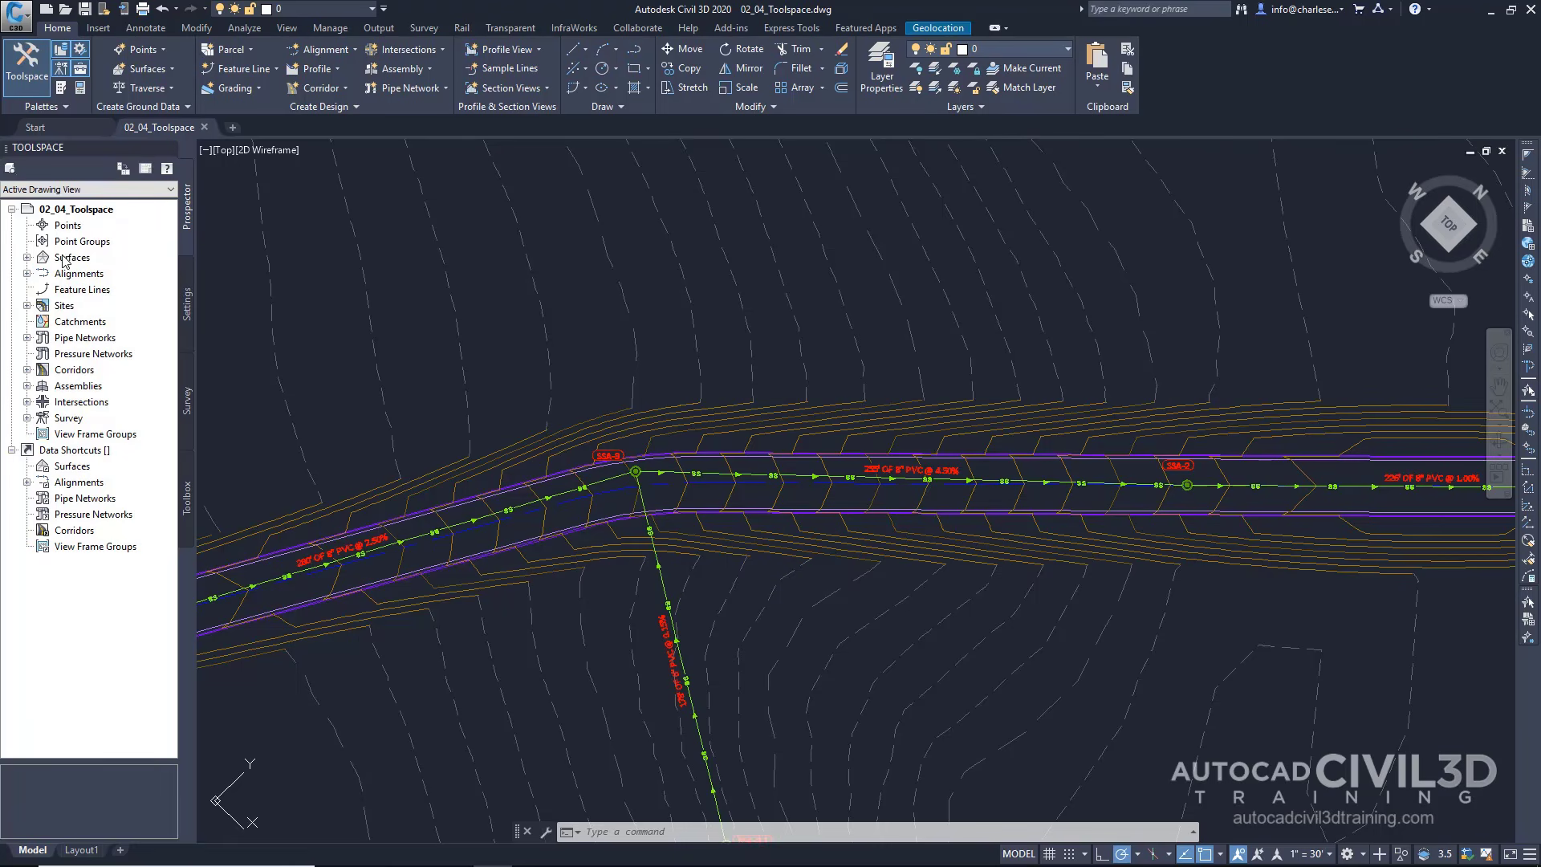
pyautogui.click(27, 258)
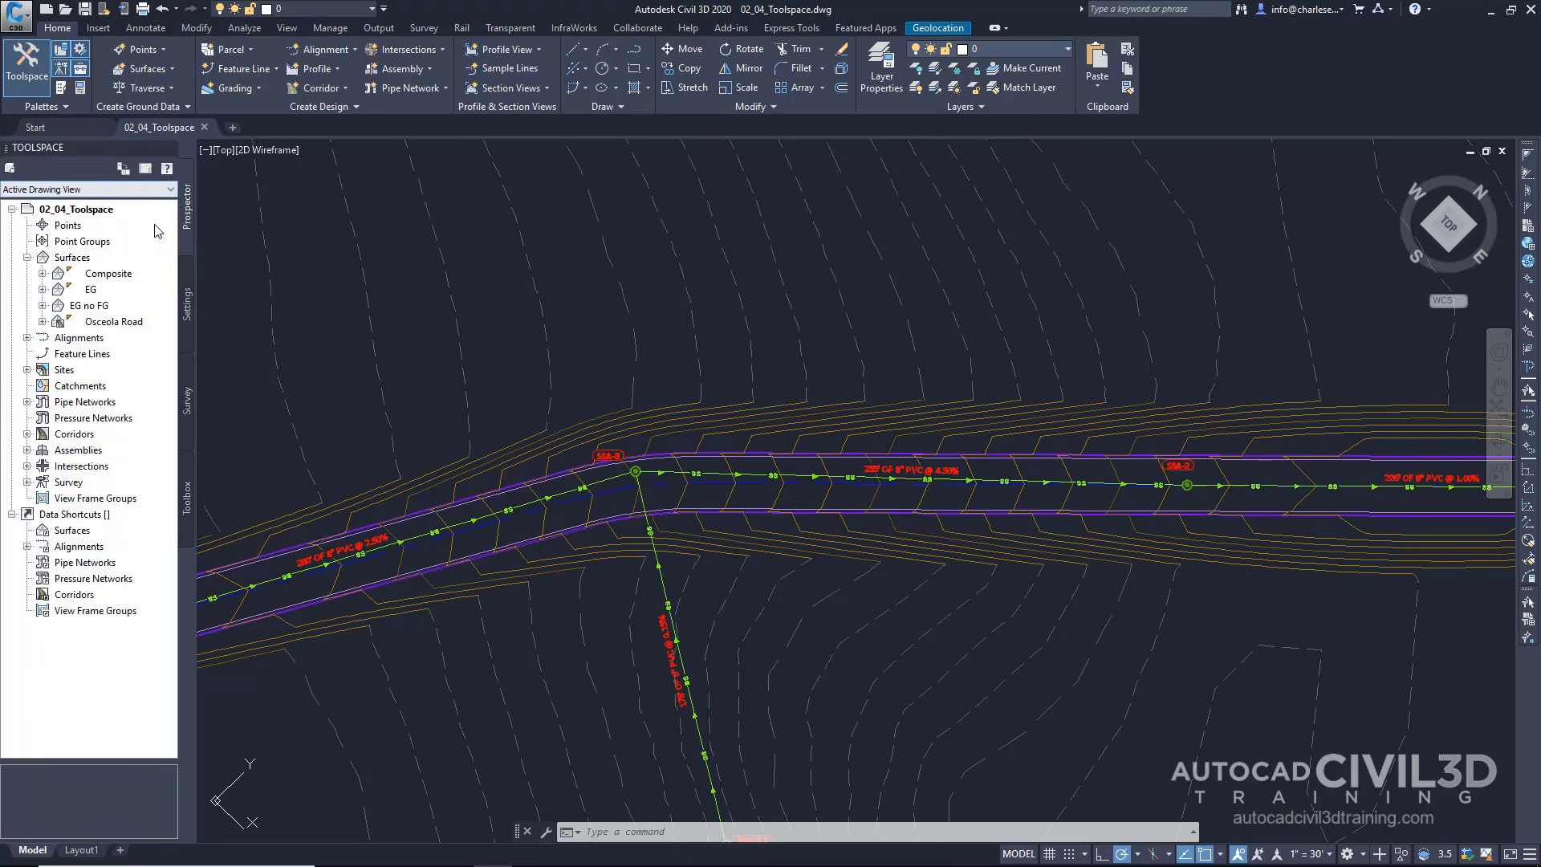
# Examine the Settings, Survey and Toolbox contents of the Toolspace in turn.
pyautogui.click(187, 309)
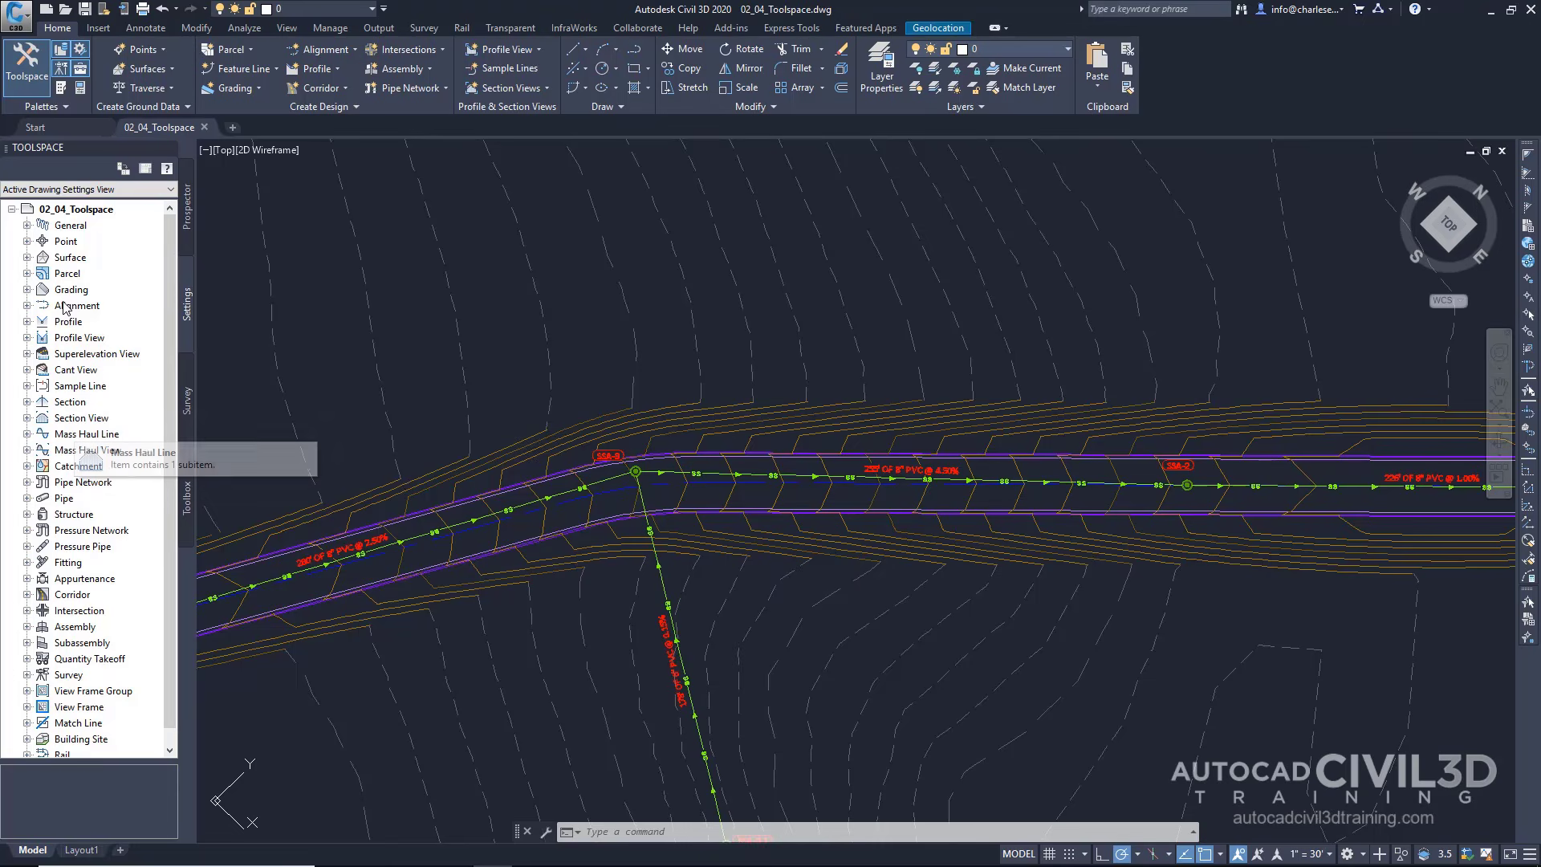
pyautogui.click(188, 401)
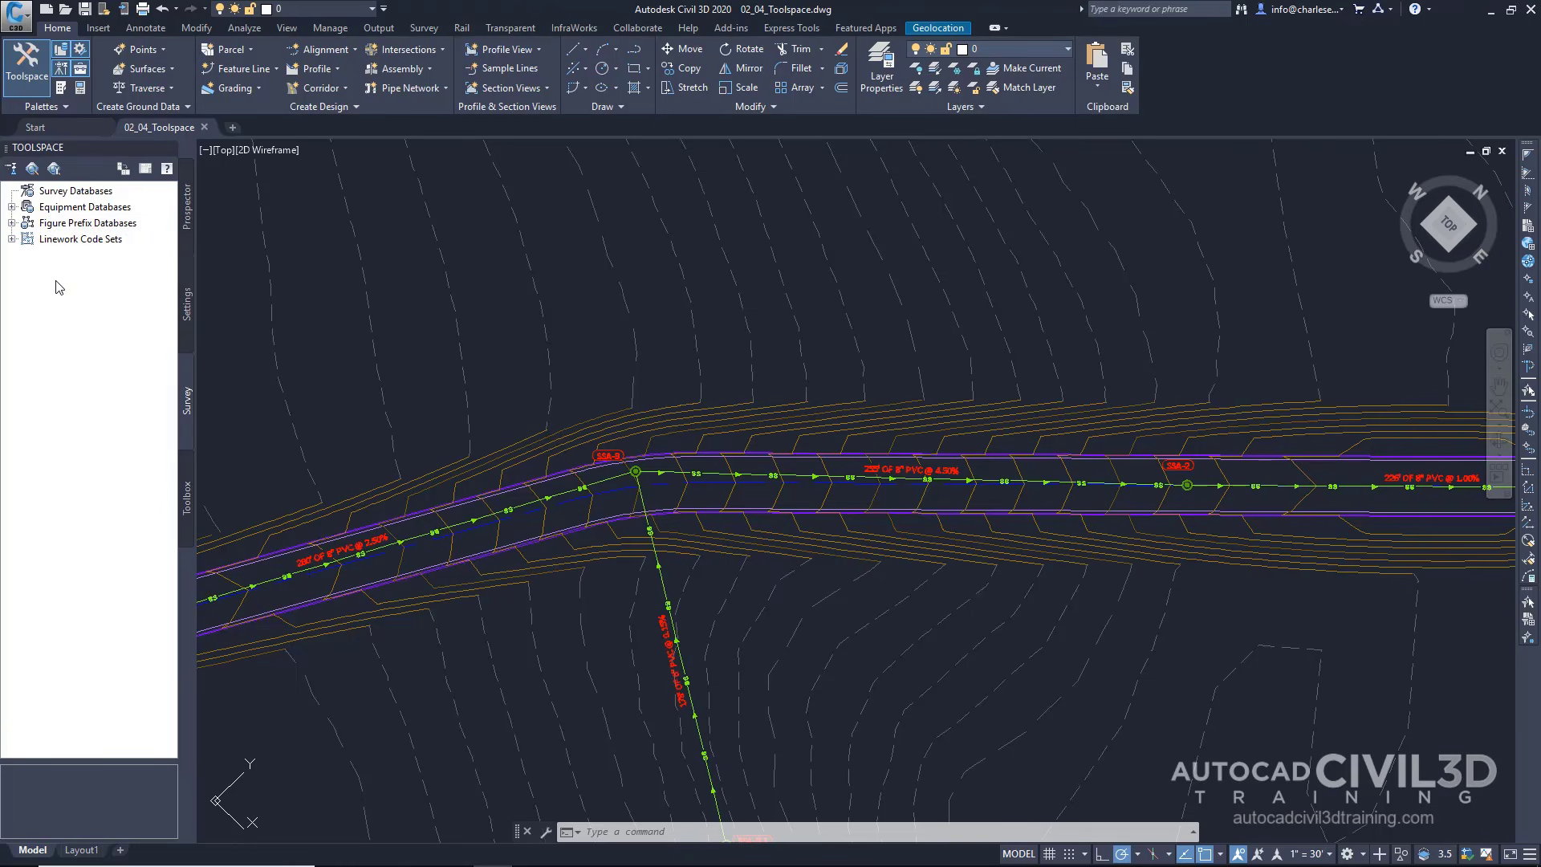
pyautogui.click(186, 491)
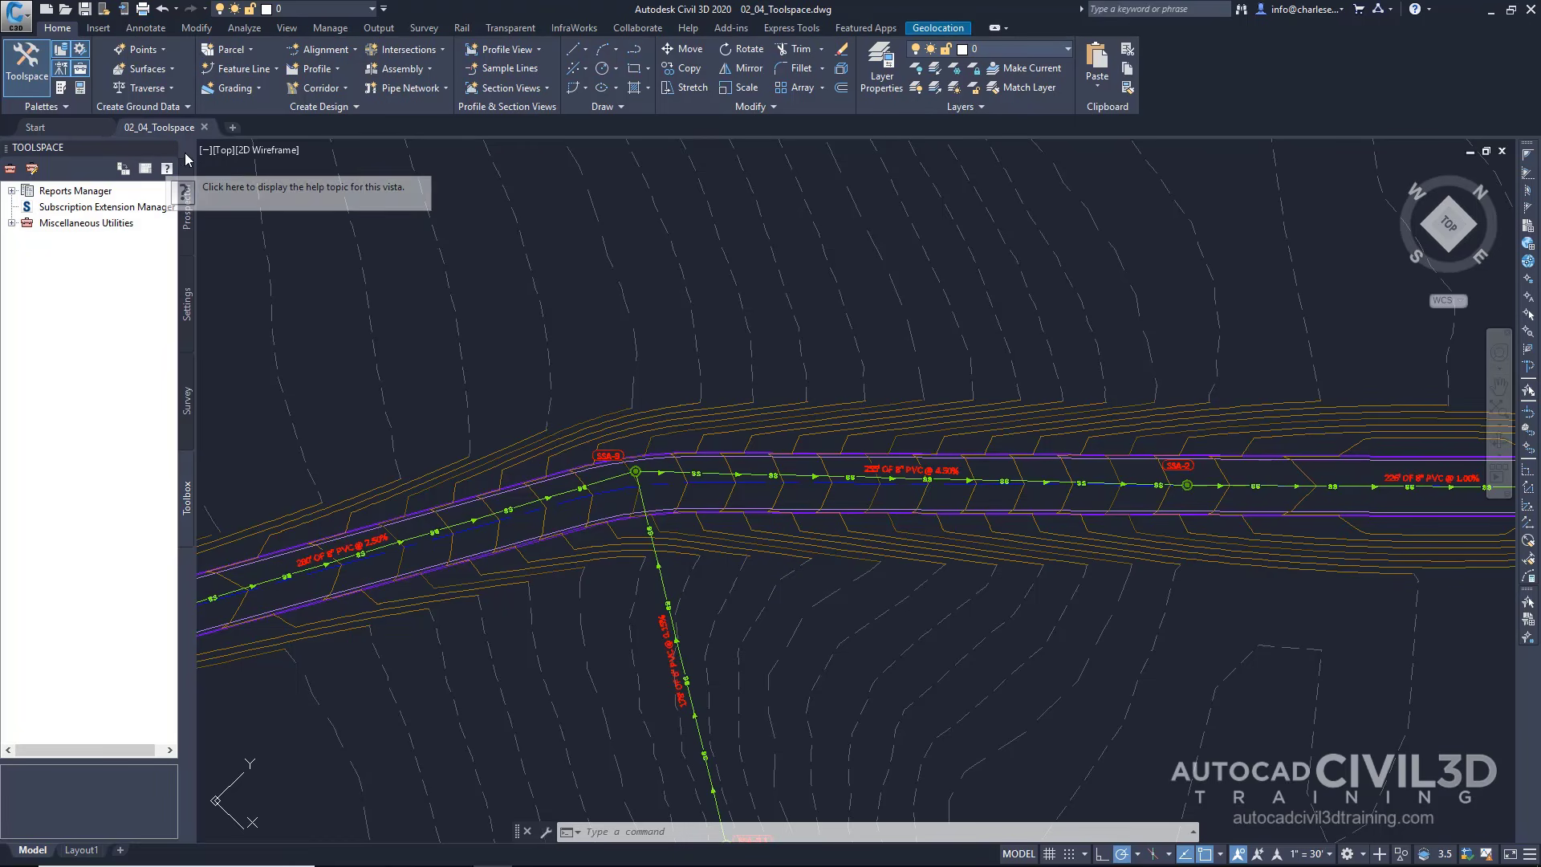
# Float the Toolspace over the drawing and dock it back along the drawing's side.
pyautogui.moveTo(112, 146)
pyautogui.mouseDown()
pyautogui.moveTo(601, 281)
pyautogui.moveTo(663, 275)
pyautogui.moveTo(647, 252)
pyautogui.mouseUp()
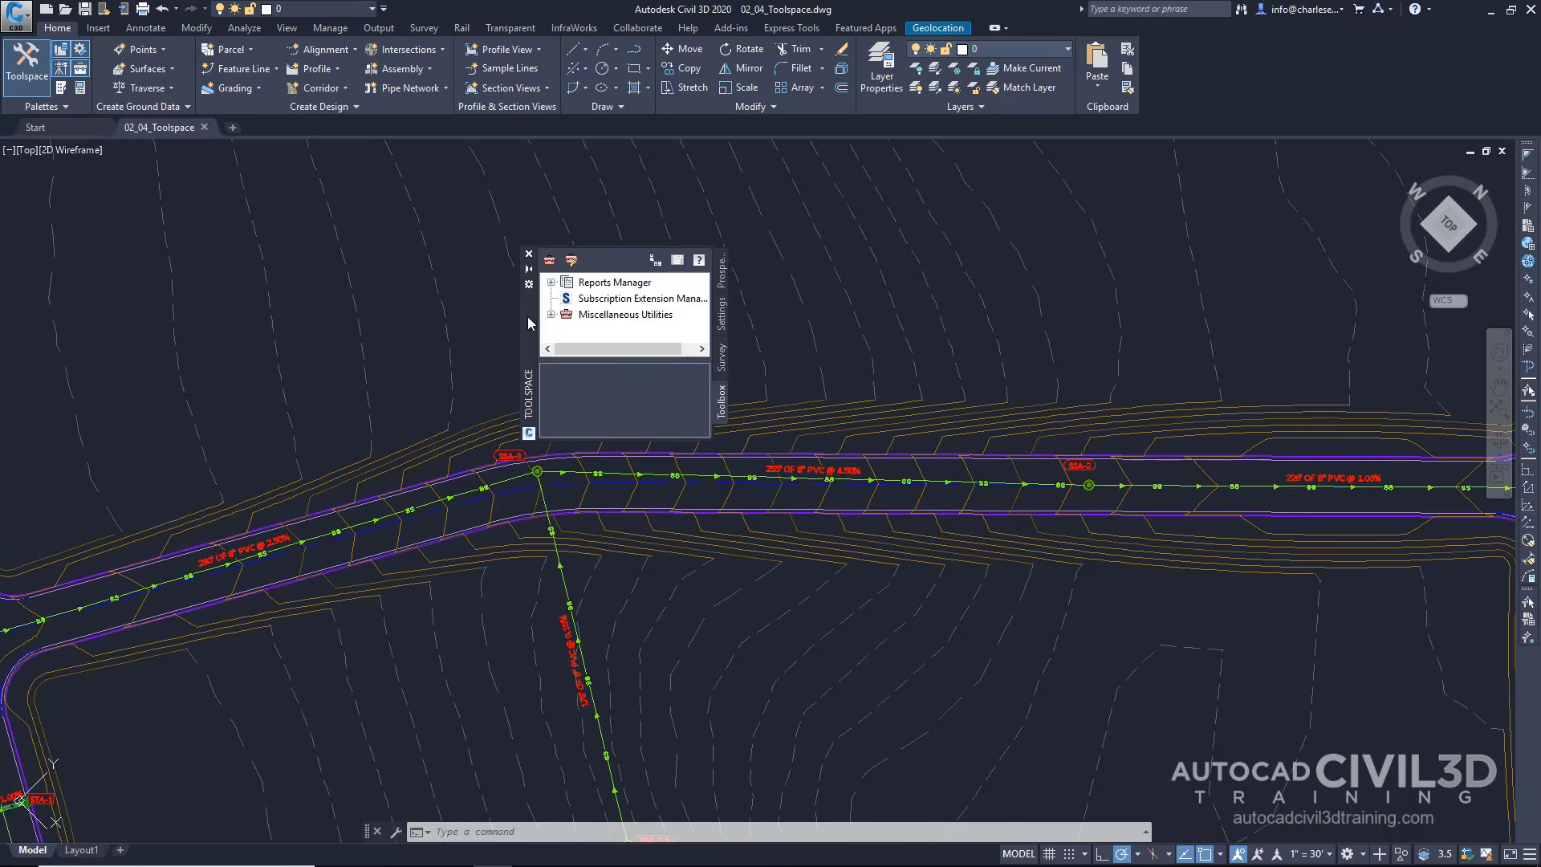
pyautogui.moveTo(527, 316)
pyautogui.mouseDown()
pyautogui.moveTo(83, 281)
pyautogui.moveTo(4, 293)
pyautogui.mouseUp()
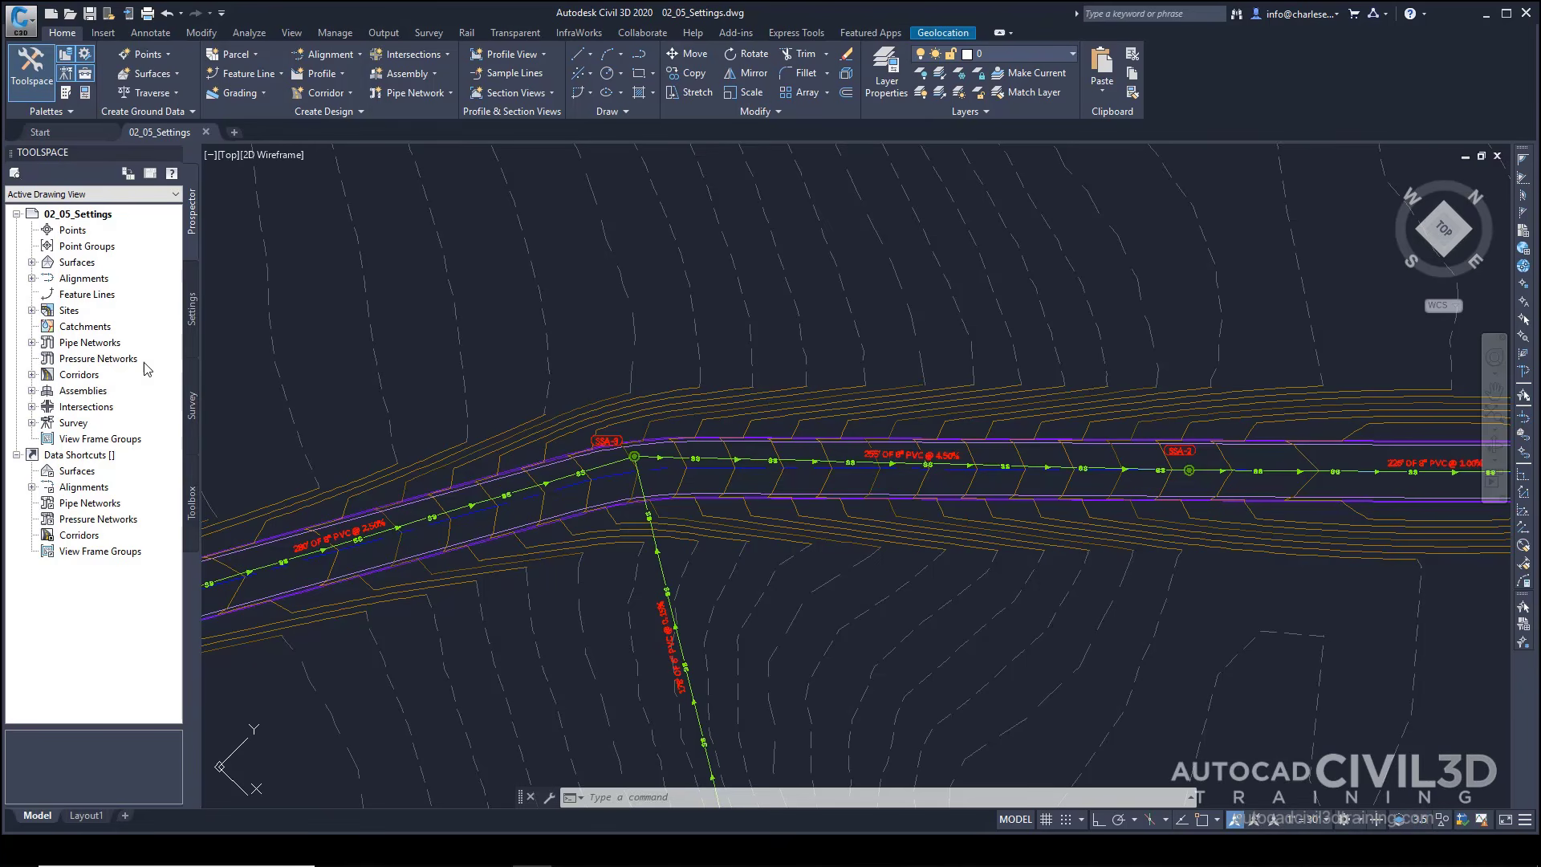
# Examine the surface styles and contour label styles under Surface in the settings tree of 02_05_Settings.
pyautogui.click(192, 332)
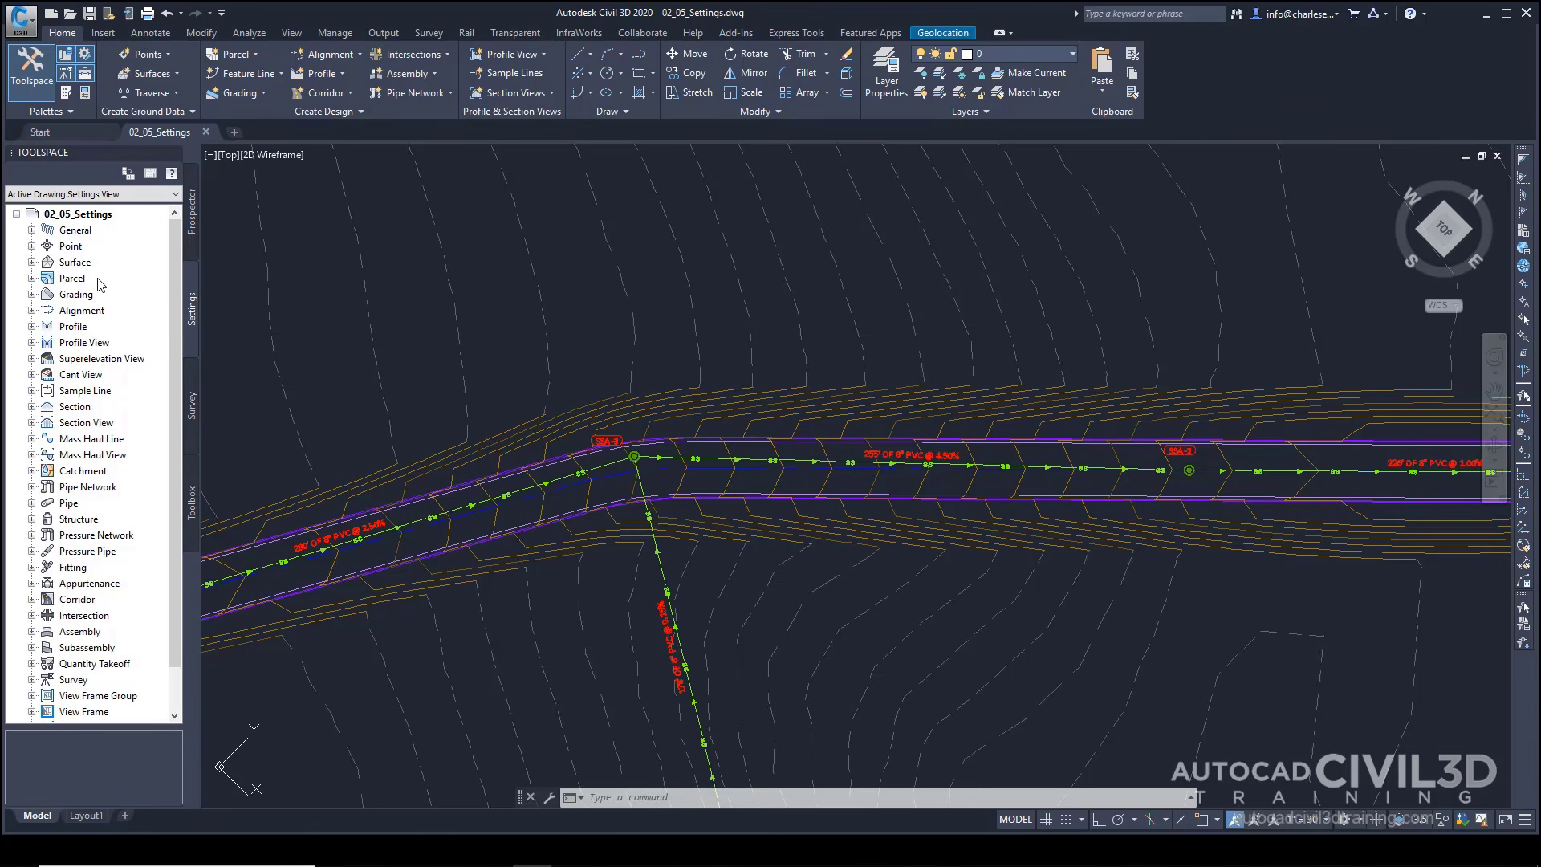
pyautogui.click(32, 263)
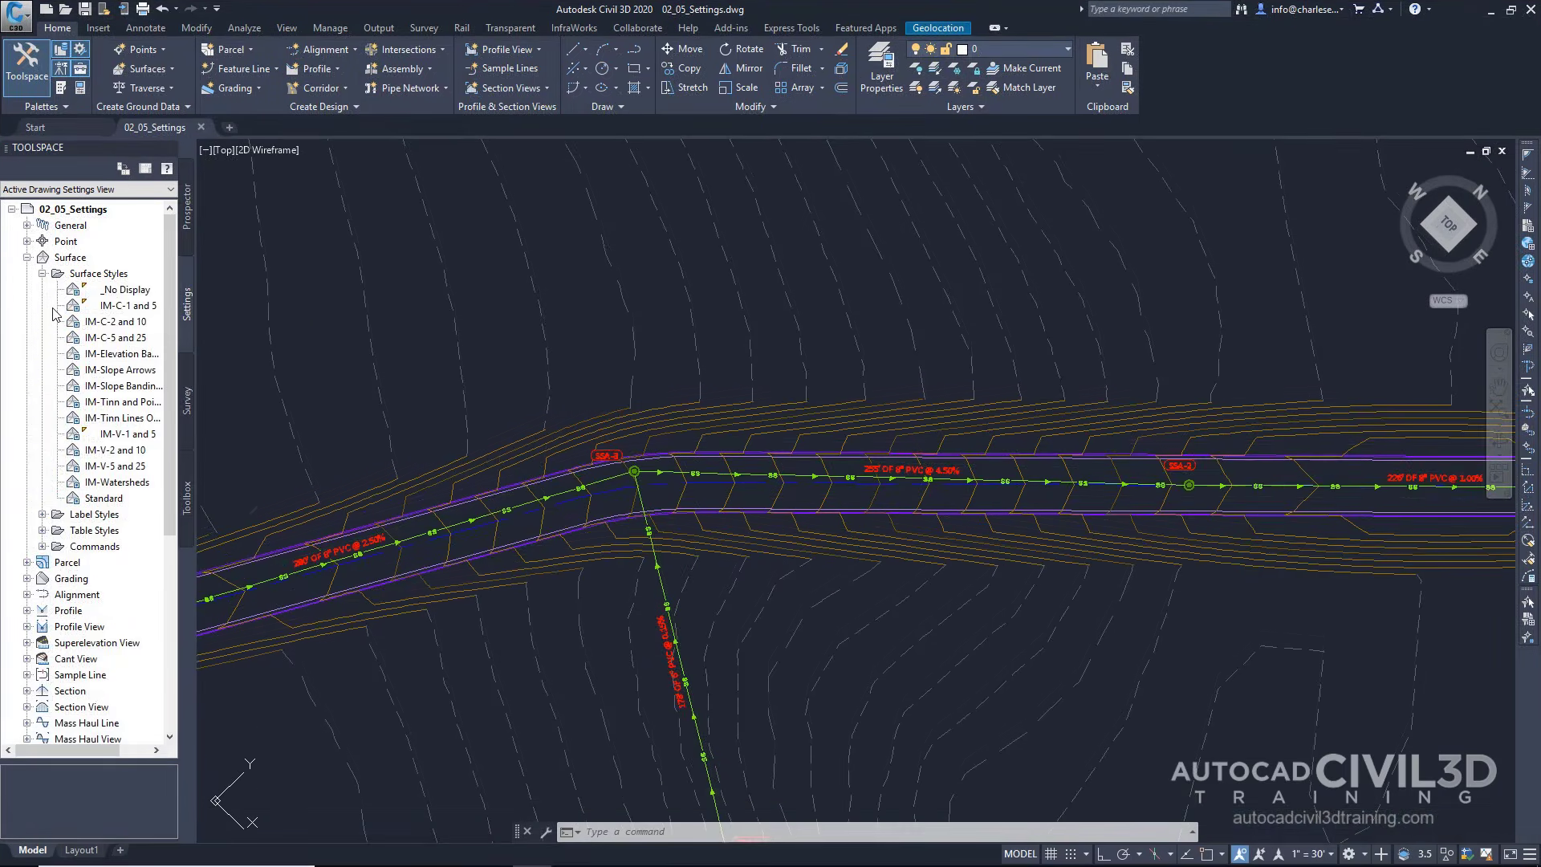
pyautogui.click(43, 514)
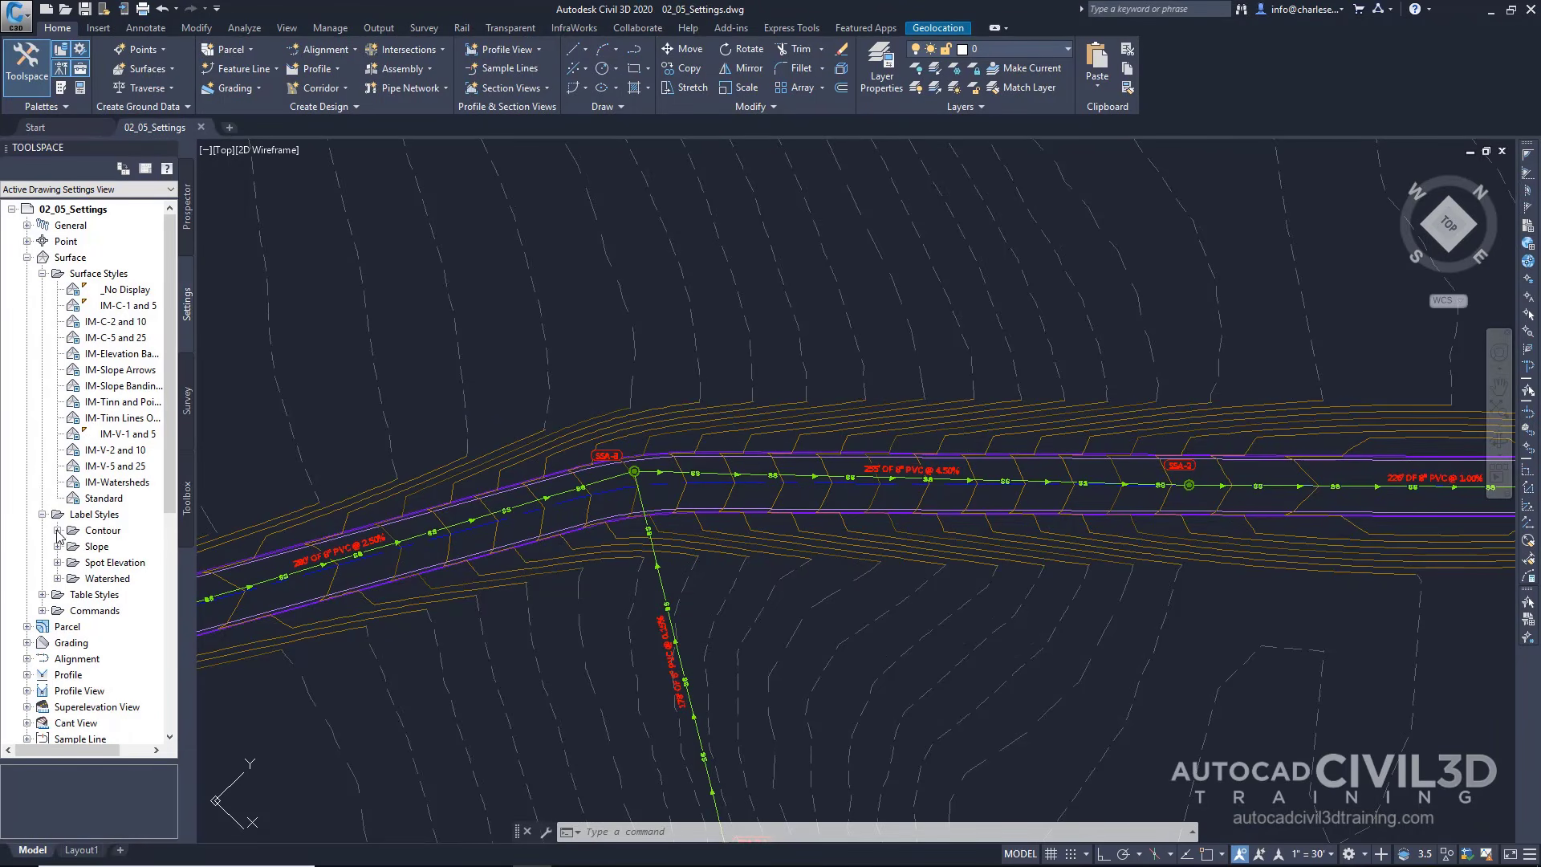
pyautogui.click(57, 530)
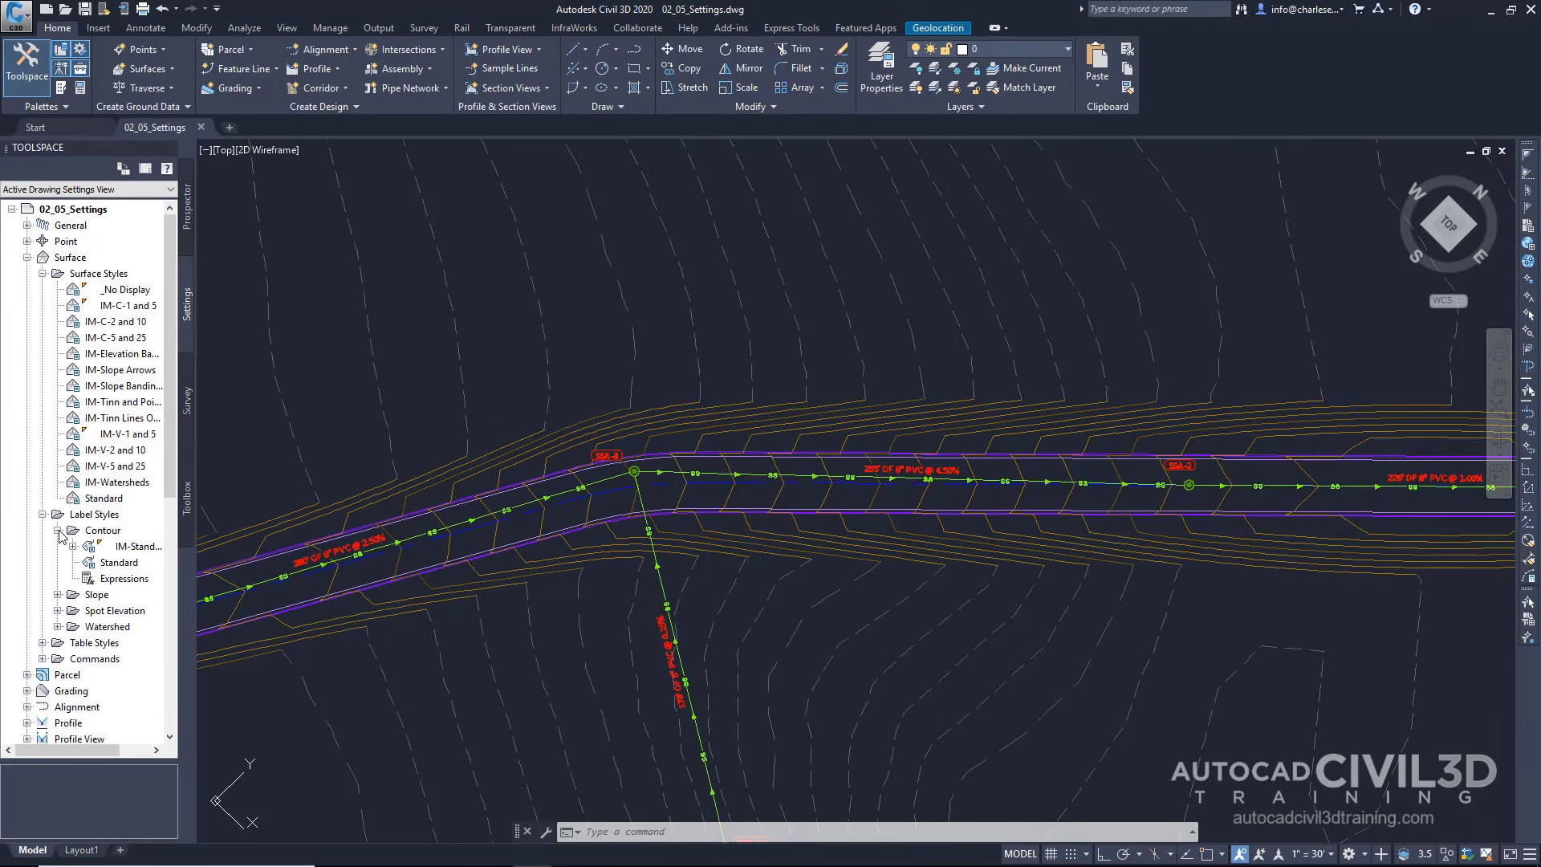
# Examine the surface table styles for direction, elevation and slope, and select the Surface collection in the settings tree.
pyautogui.click(43, 643)
pyautogui.scroll(-1, 45, 645)
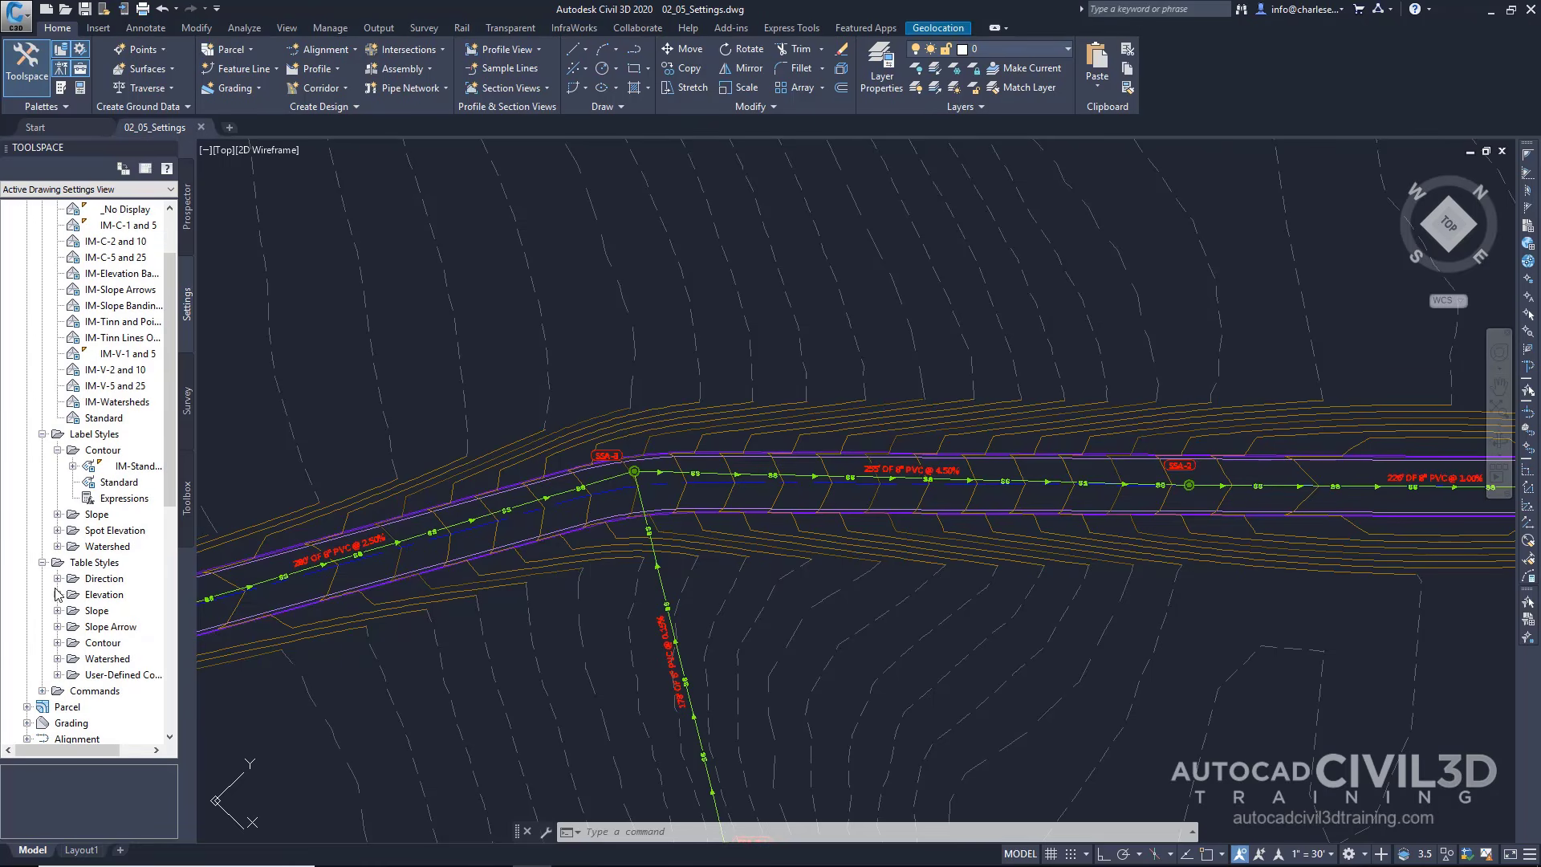
pyautogui.click(58, 579)
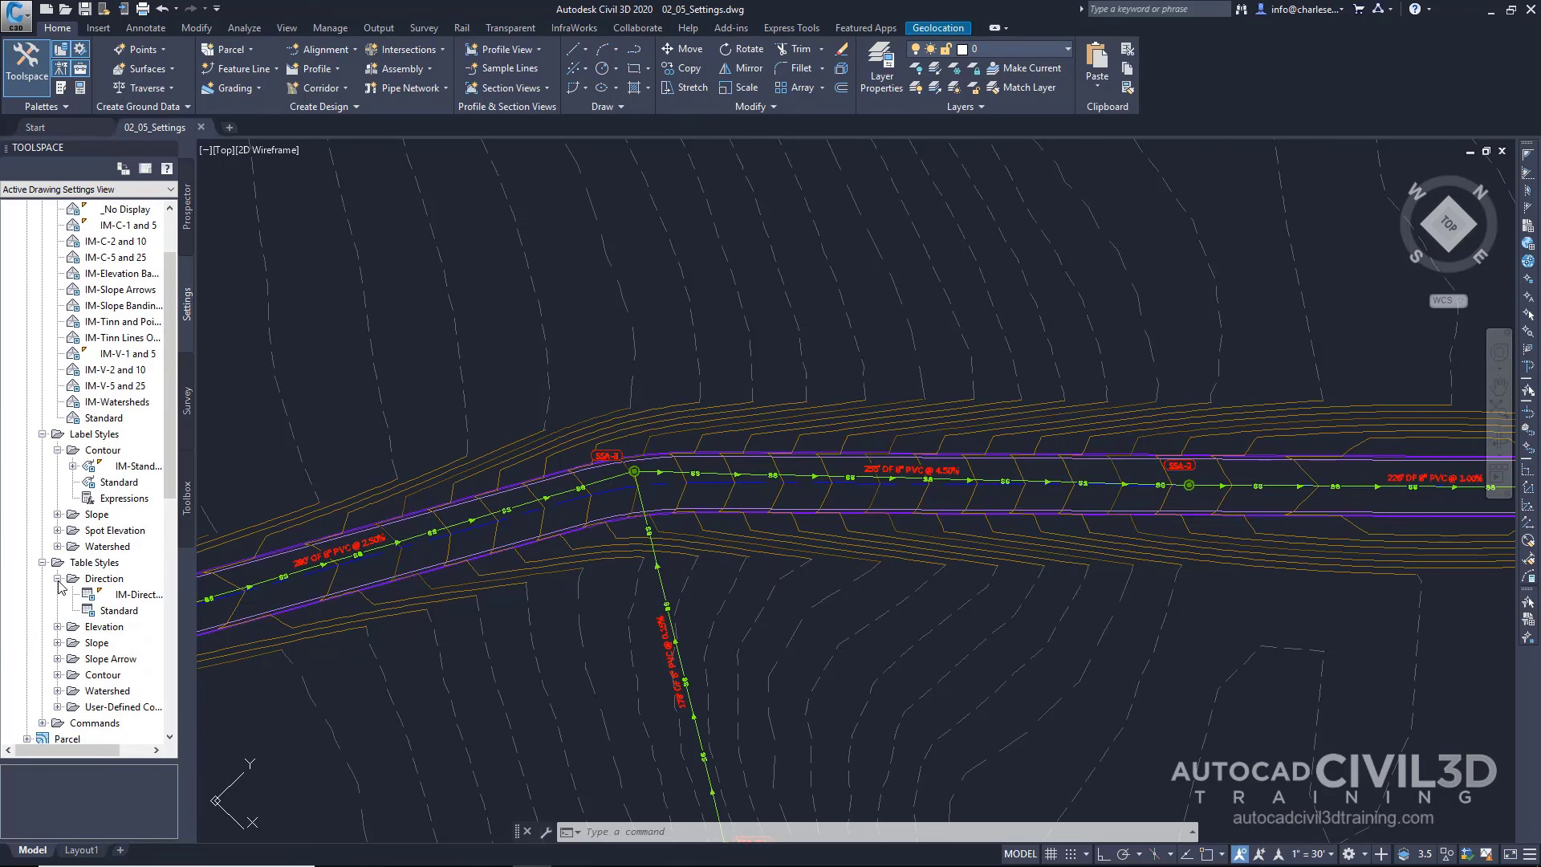
pyautogui.click(57, 627)
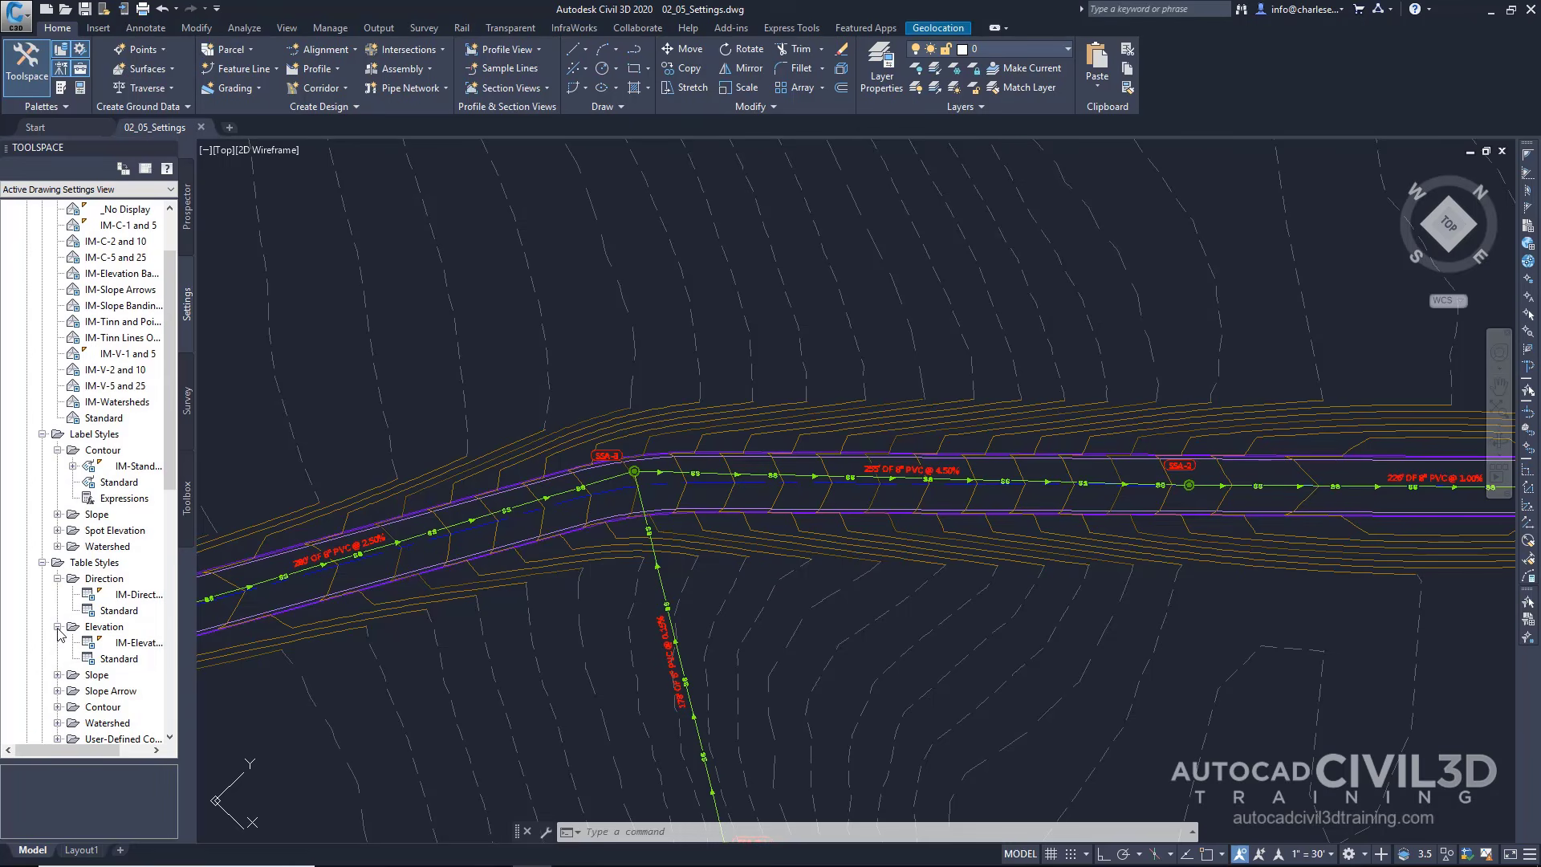
pyautogui.click(57, 674)
pyautogui.scroll(-3, 58, 622)
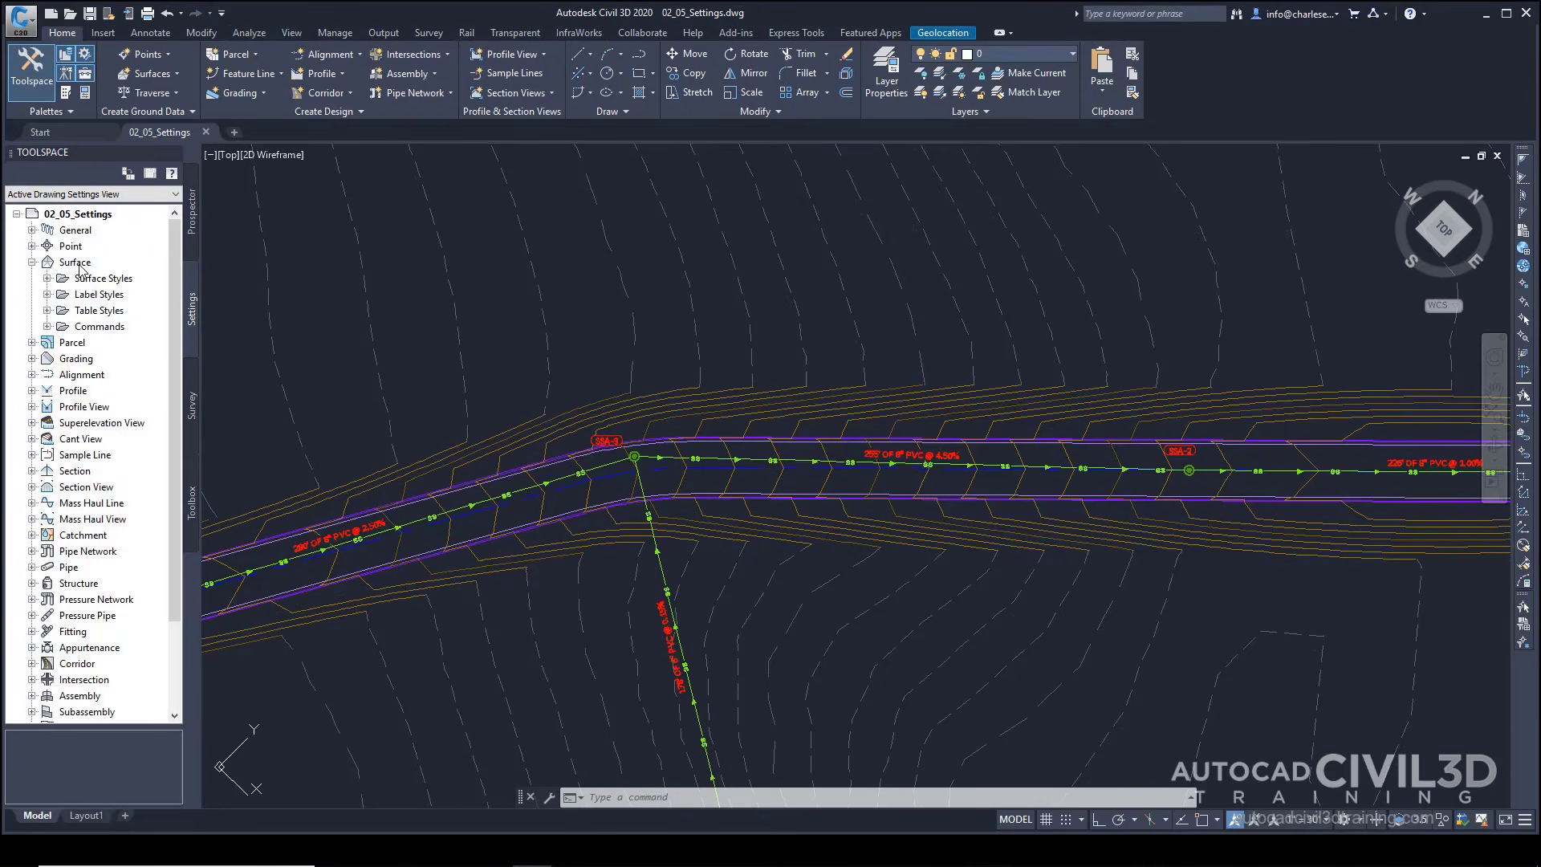
pyautogui.click(126, 267)
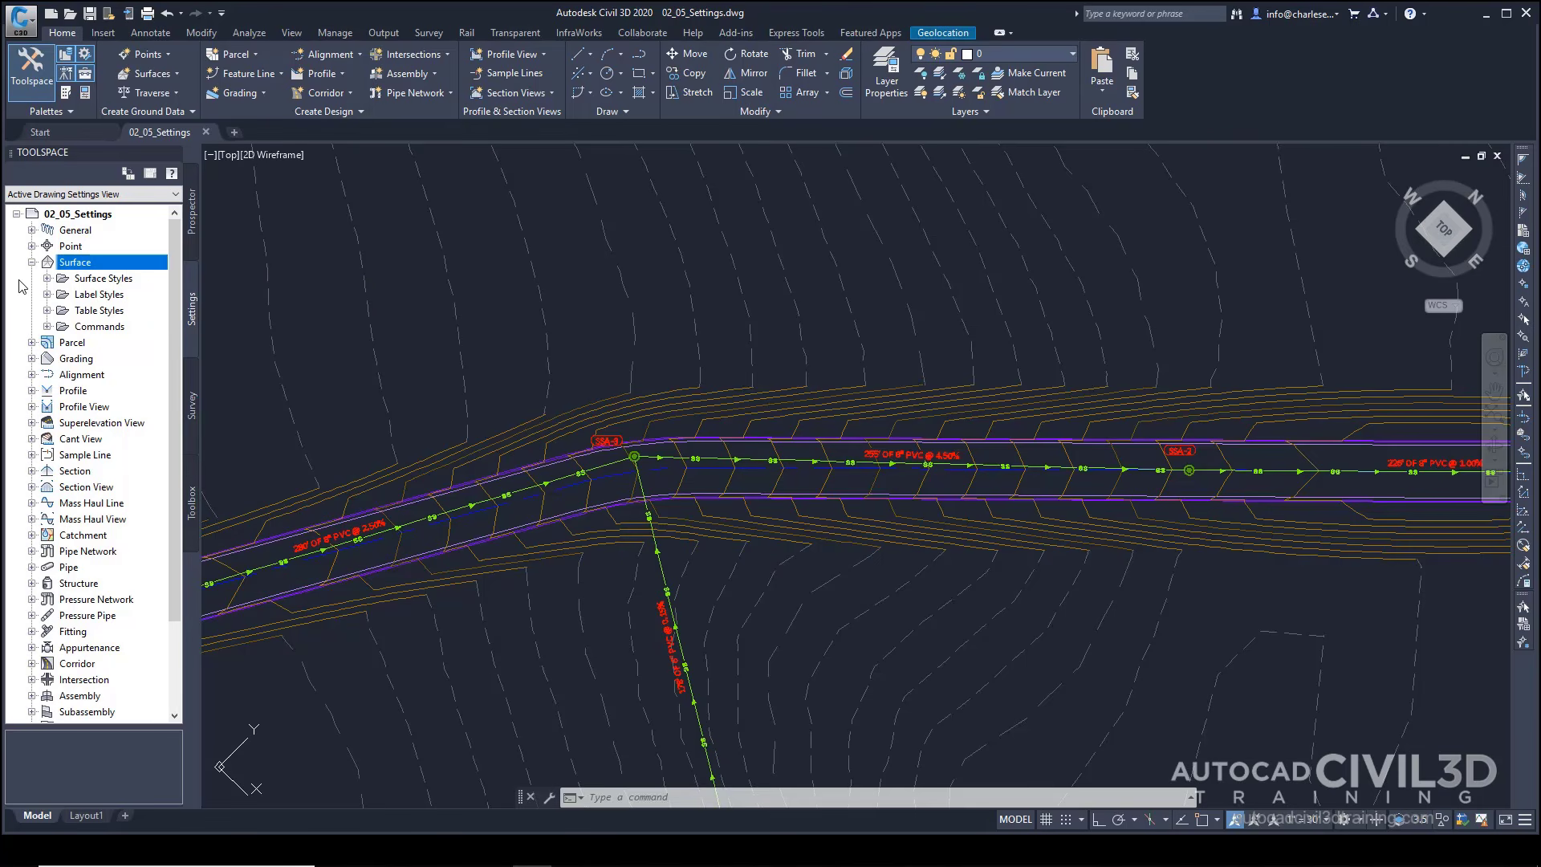
# Open the drawing settings of 02_05_Settings and check the available Georgia coordinate systems while keeping NAD83 Georgia State Planes, West Zone, US Foot.
pyautogui.rightClick(95, 215)
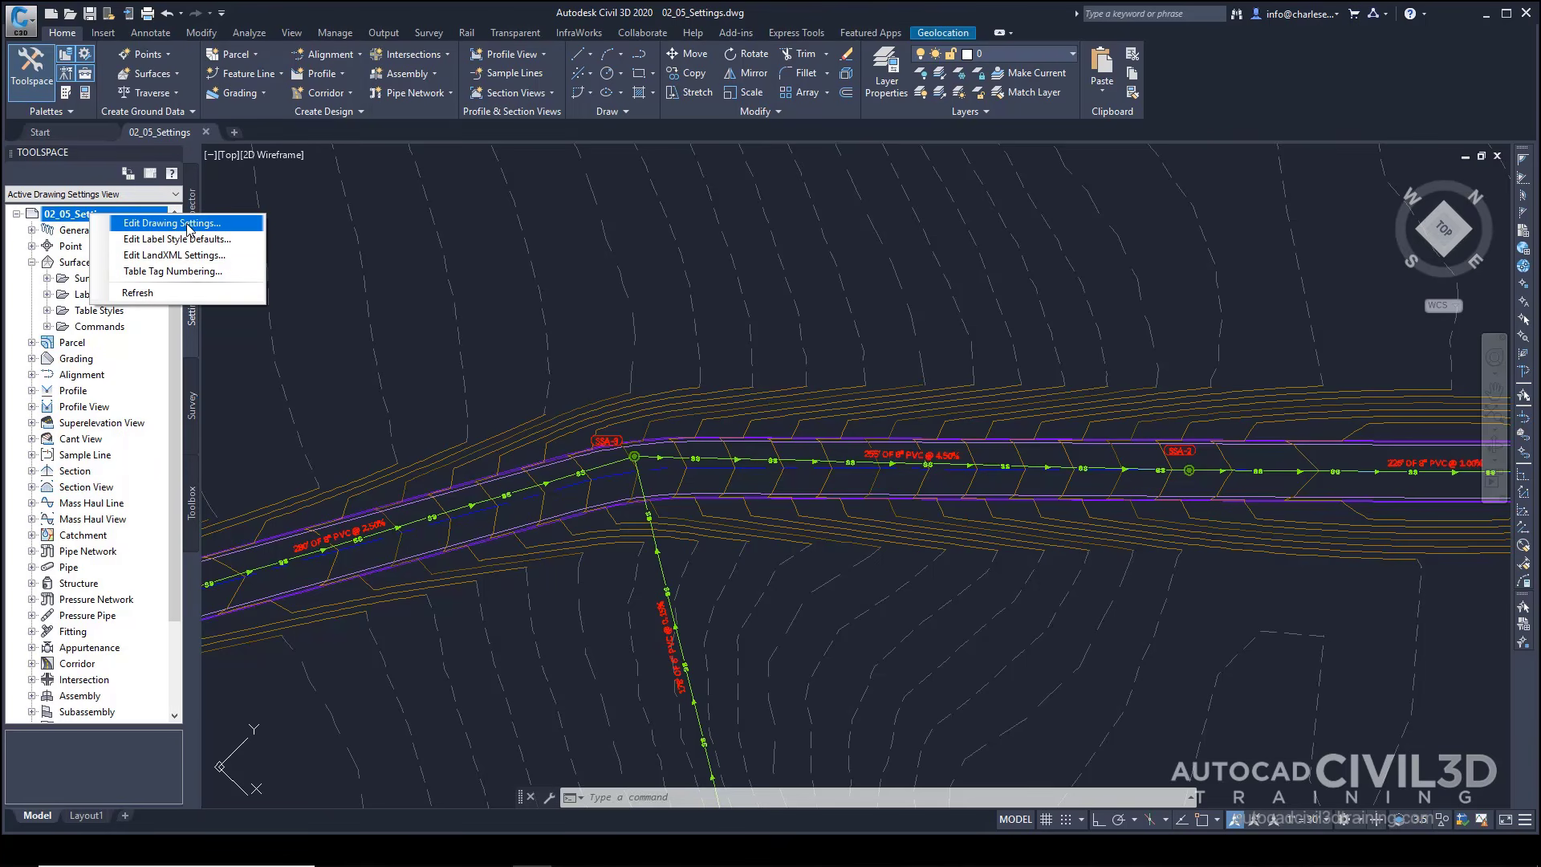
pyautogui.click(189, 226)
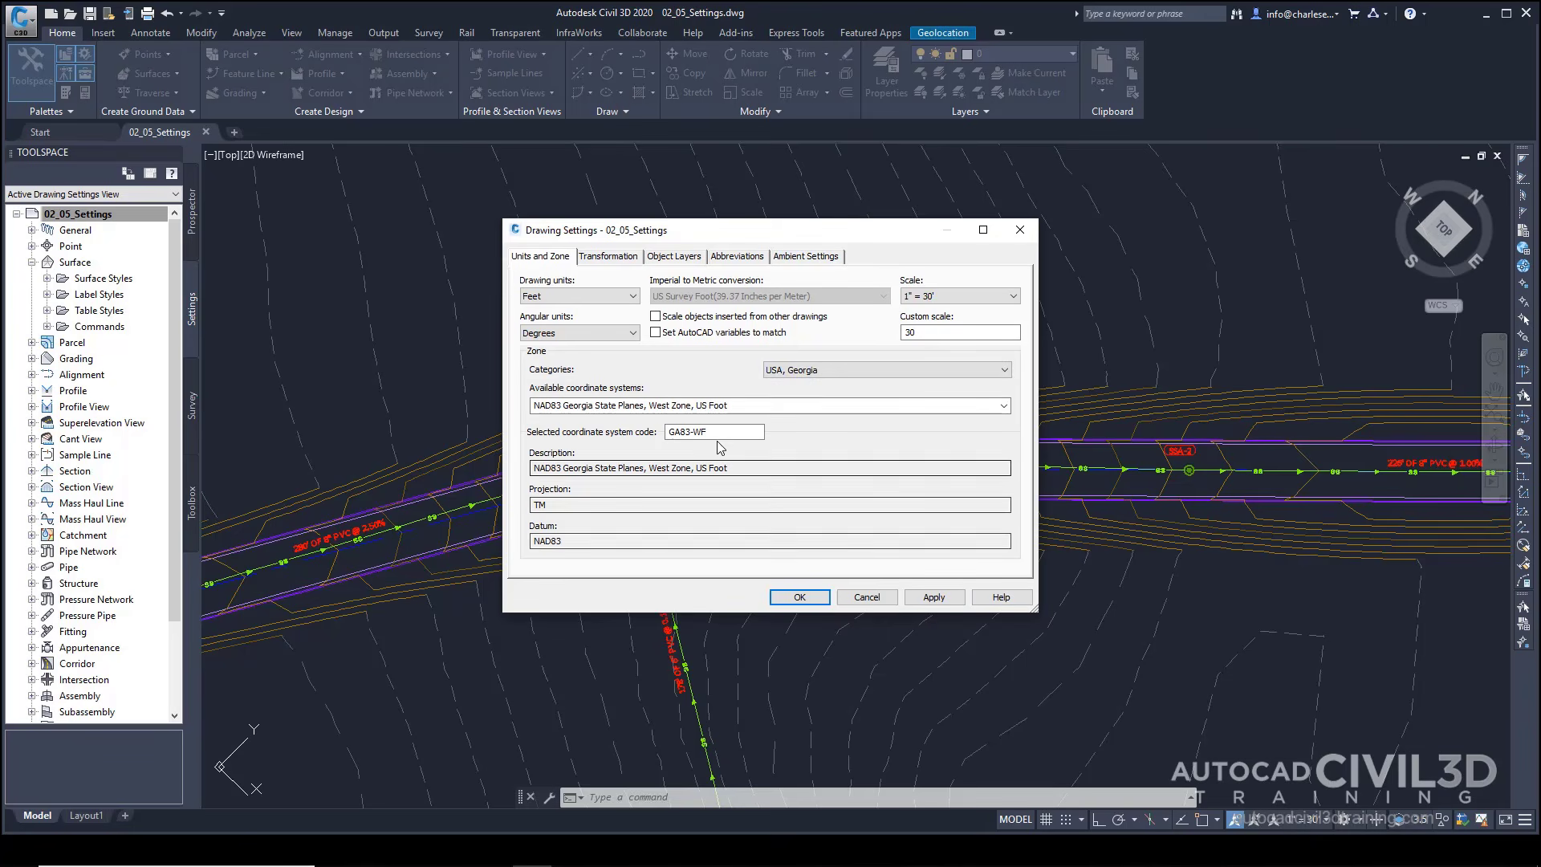
pyautogui.click(1003, 405)
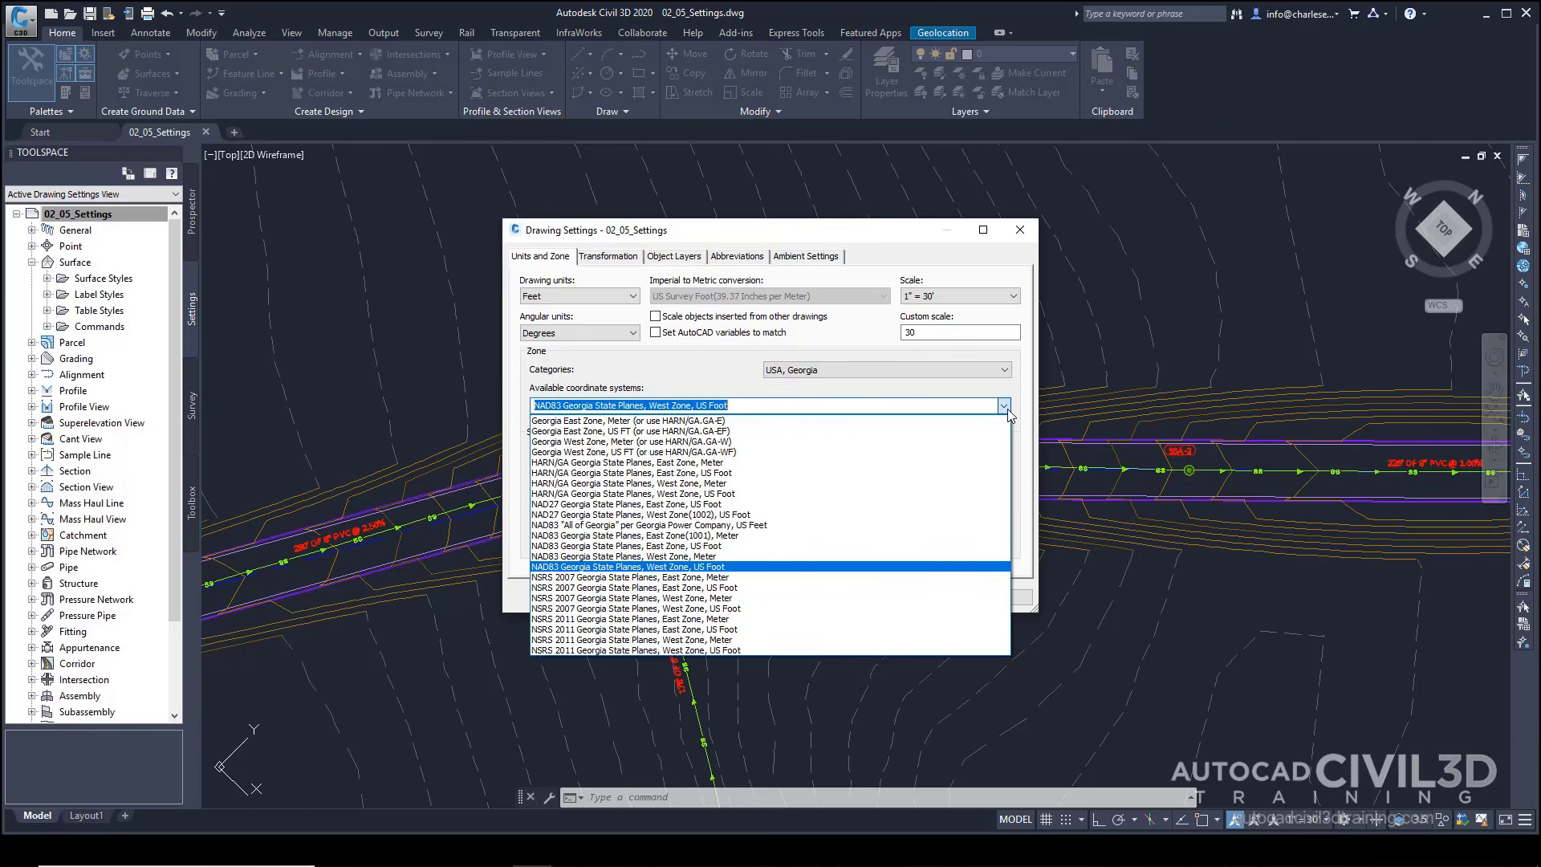
pyautogui.click(1004, 406)
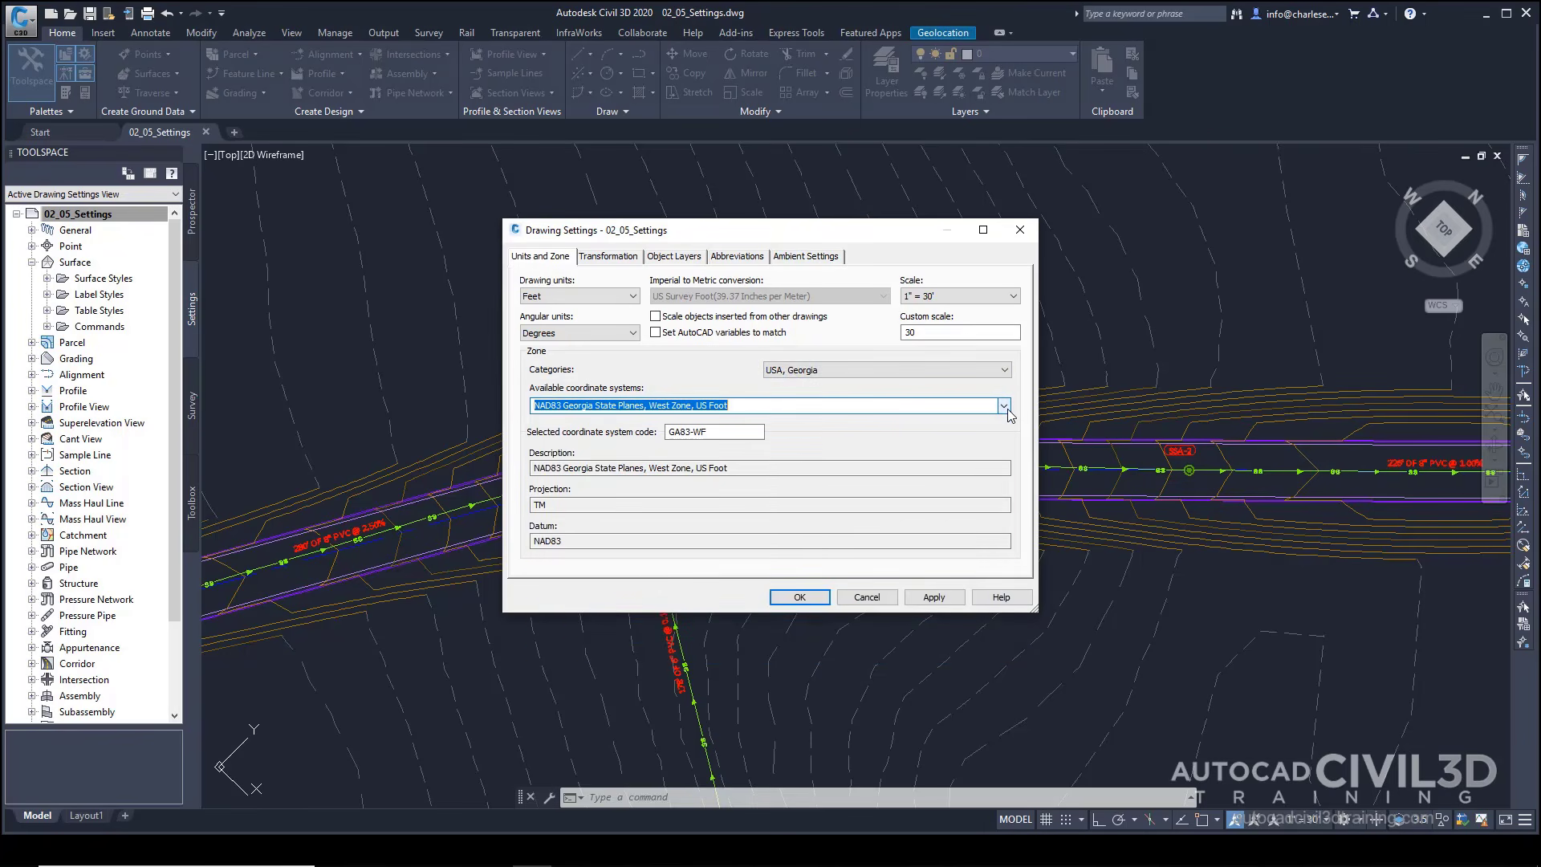
# Examine the drawing's object layers and abbreviations, and open the Alignment Beginning Point abbreviation in the Text Component Editor.
pyautogui.click(681, 257)
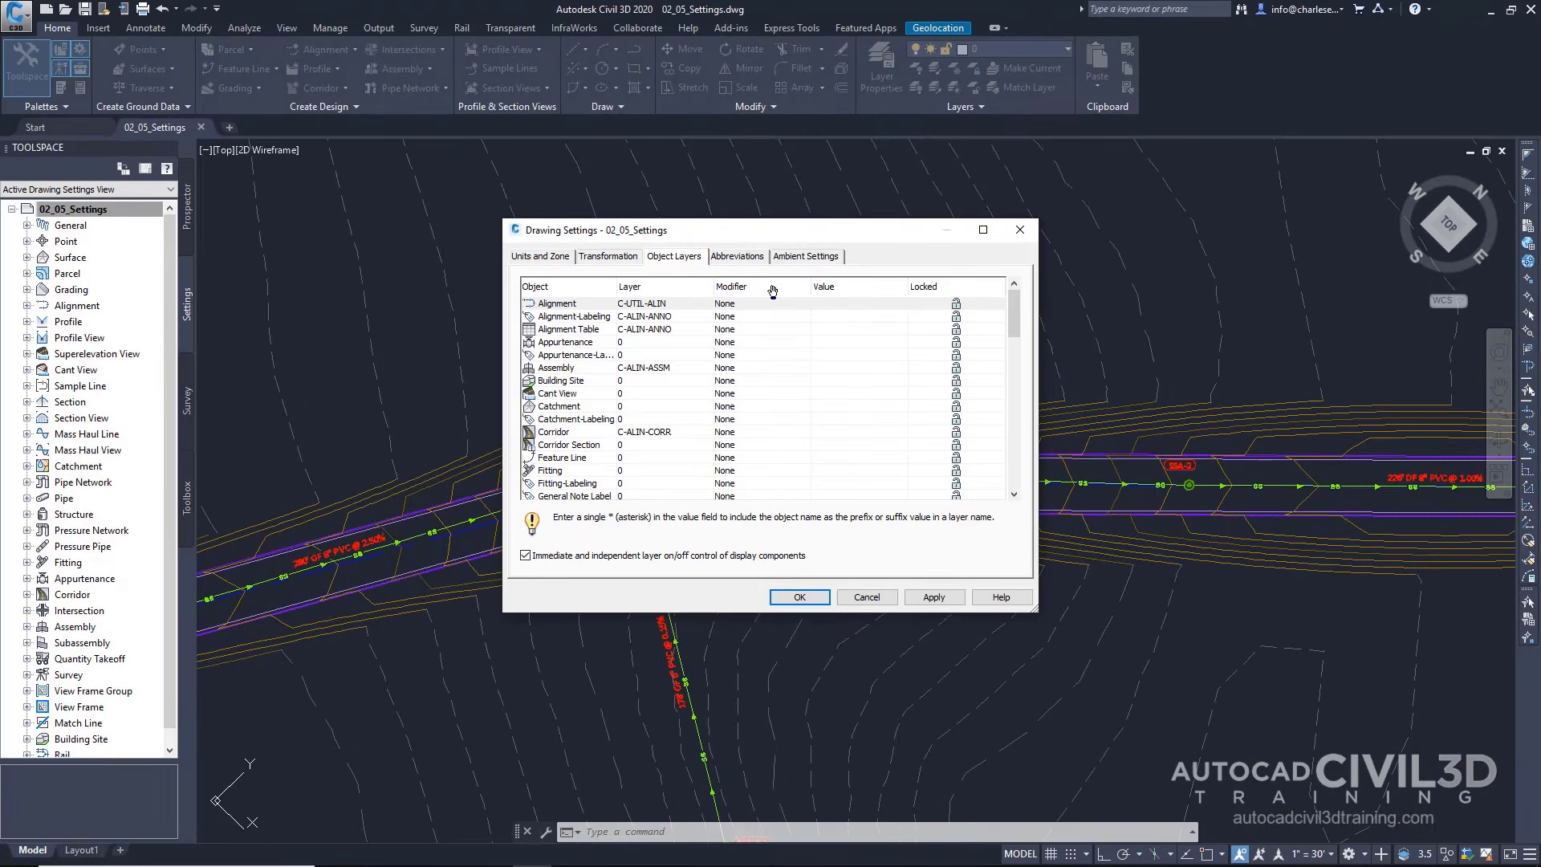
pyautogui.click(745, 258)
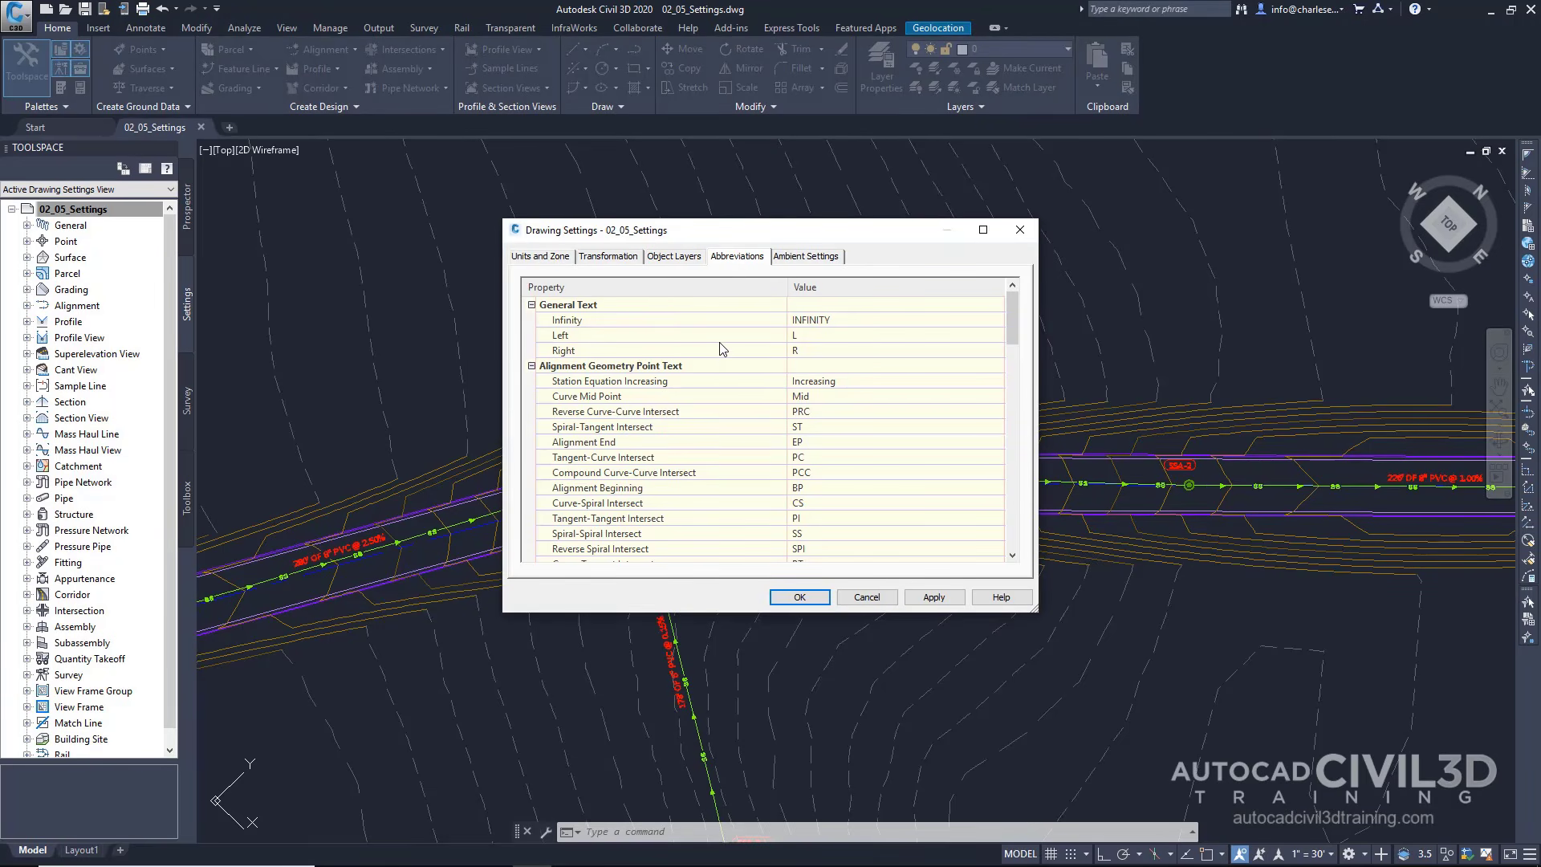
pyautogui.moveTo(1016, 309); pyautogui.dragTo(1020, 376)
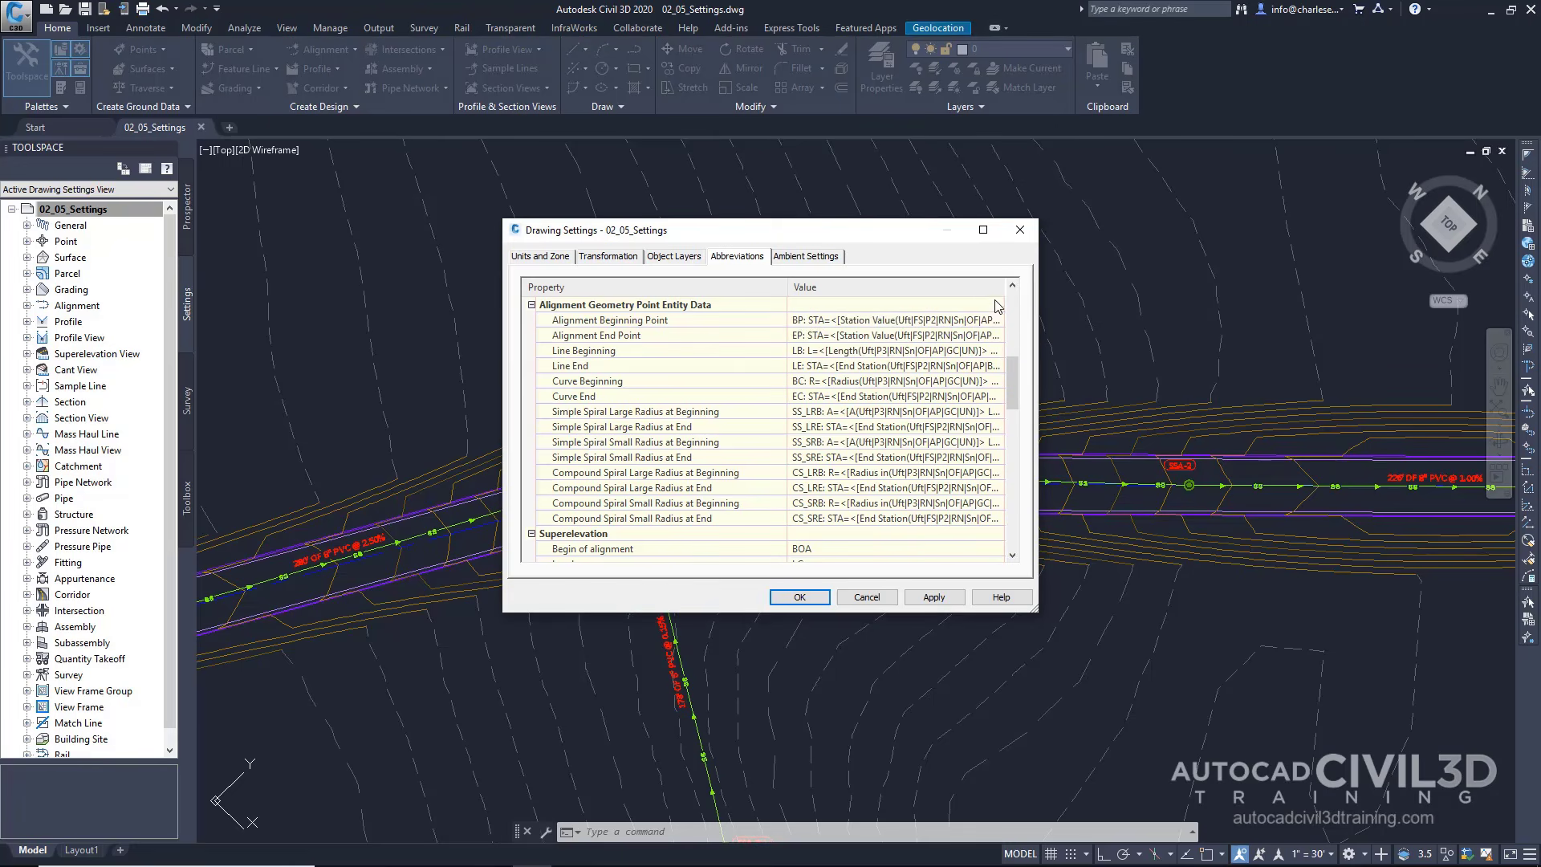
pyautogui.click(998, 321)
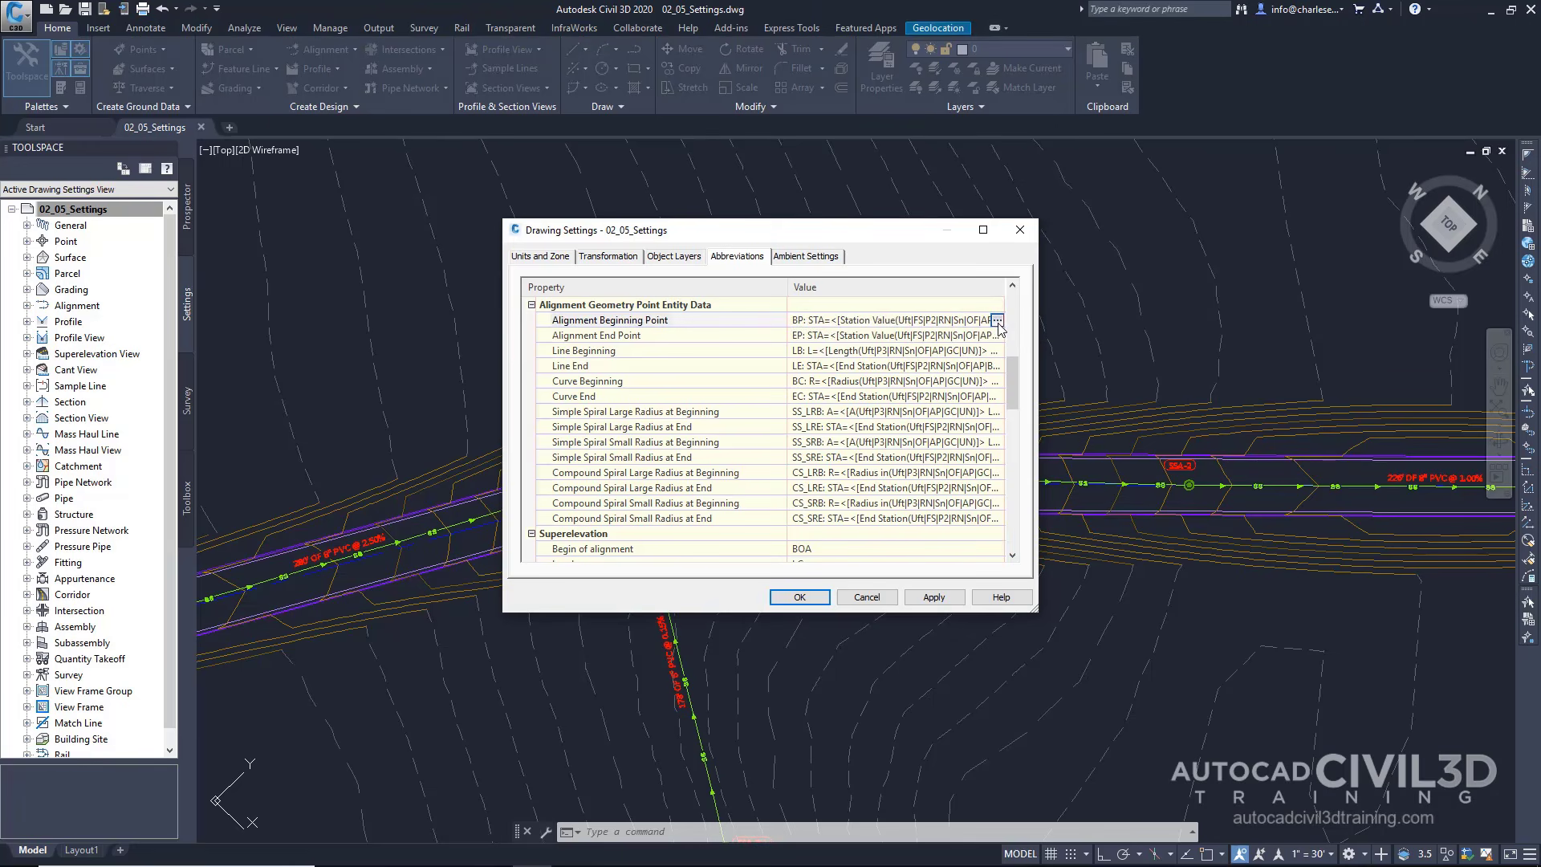
pyautogui.click(997, 321)
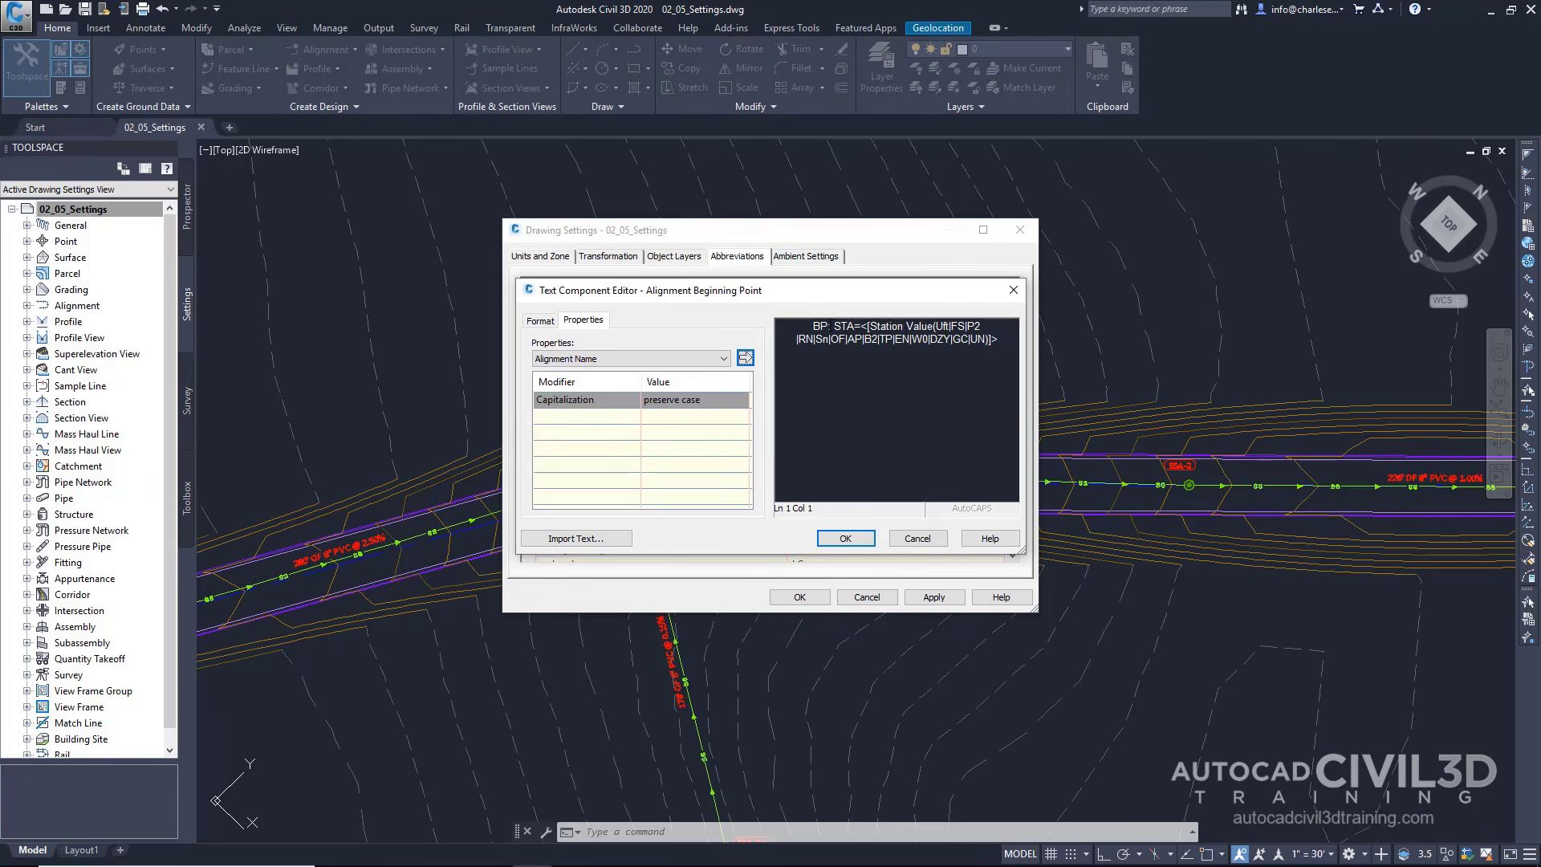
# Change the Alignment Beginning Point abbreviation's prefix to BEGIN and accept the edited text.
pyautogui.click(822, 326)
pyautogui.write('EGIN')
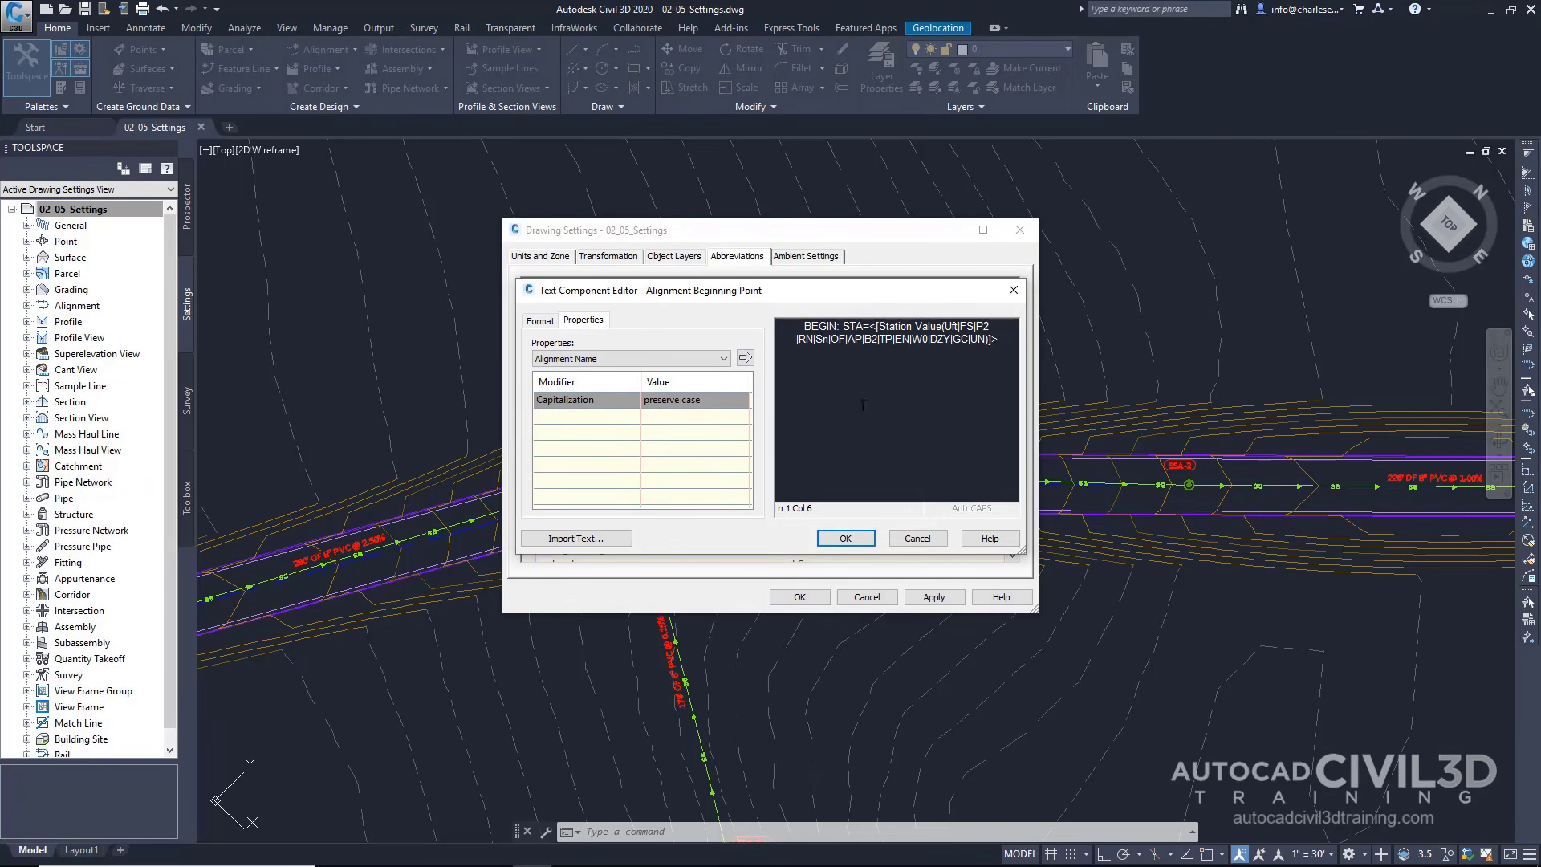
pyautogui.click(847, 539)
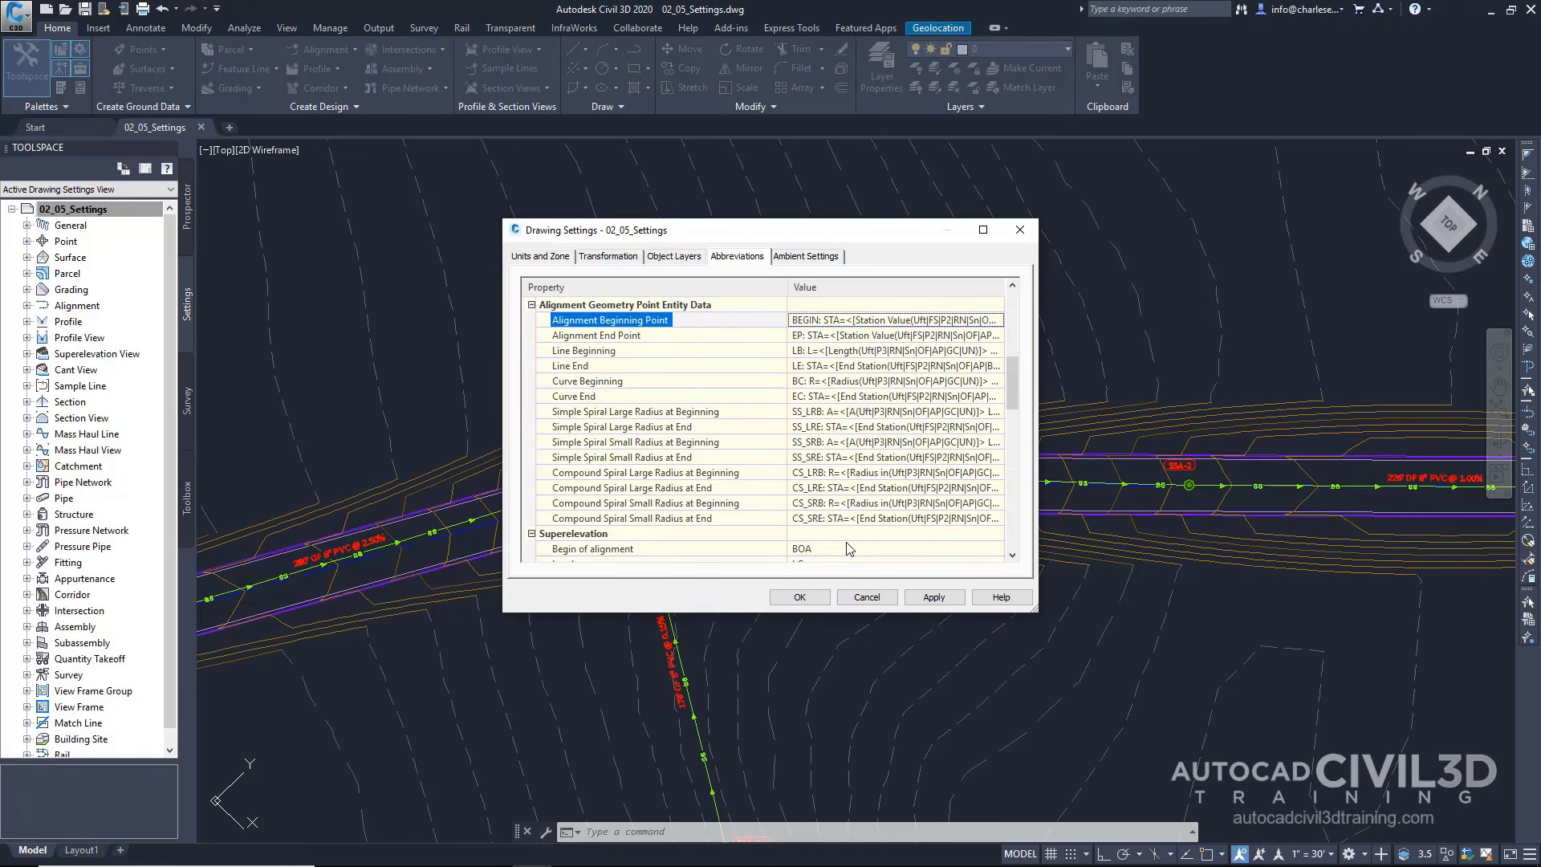
# Change the Alignment End Point abbreviation's prefix to END and accept the edited text.
pyautogui.click(573, 339)
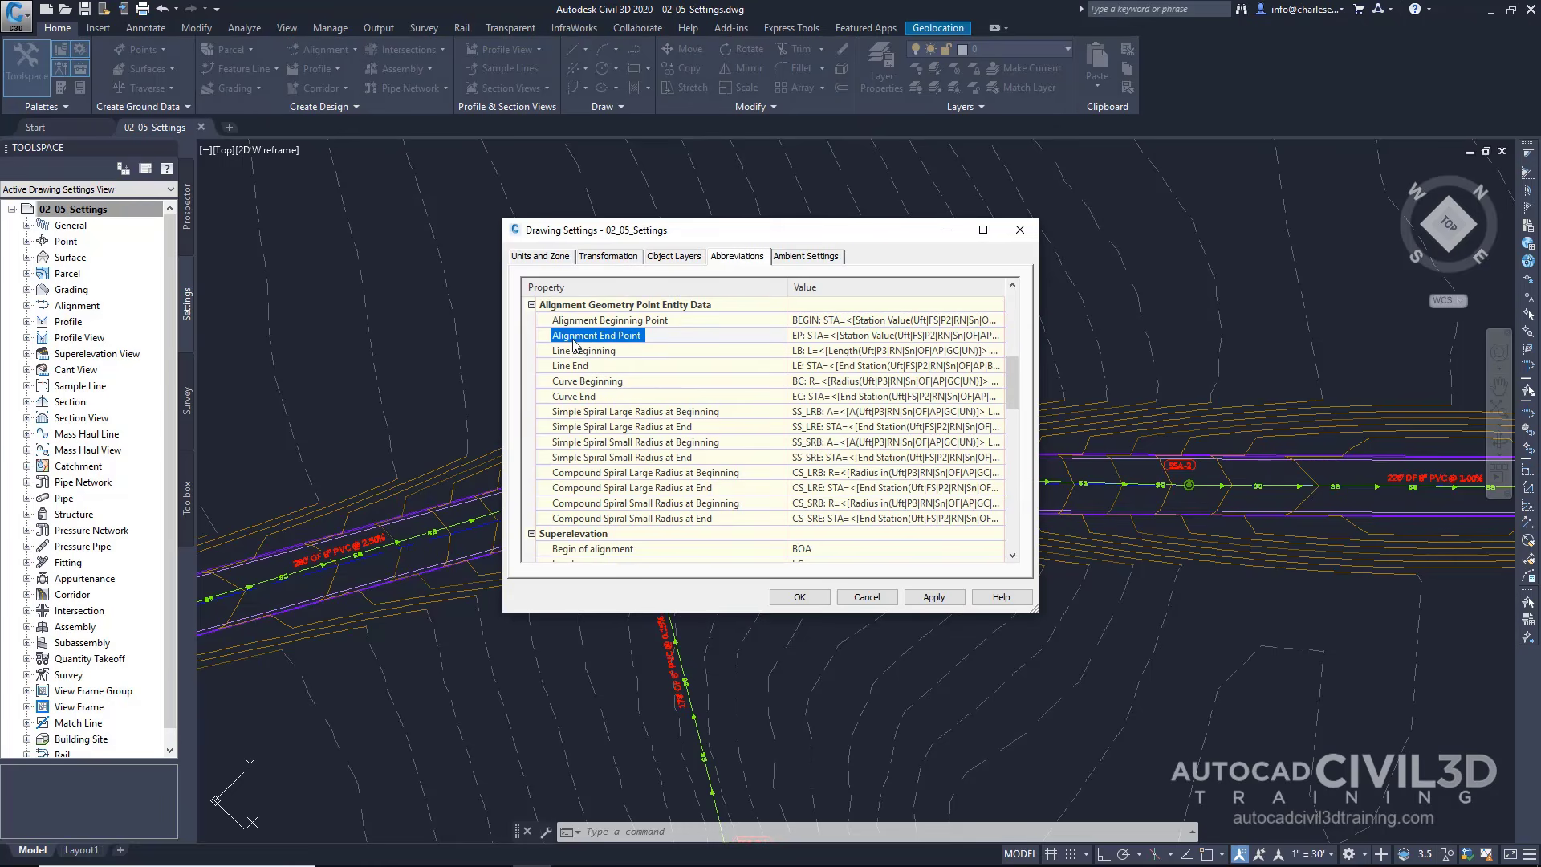
pyautogui.click(991, 336)
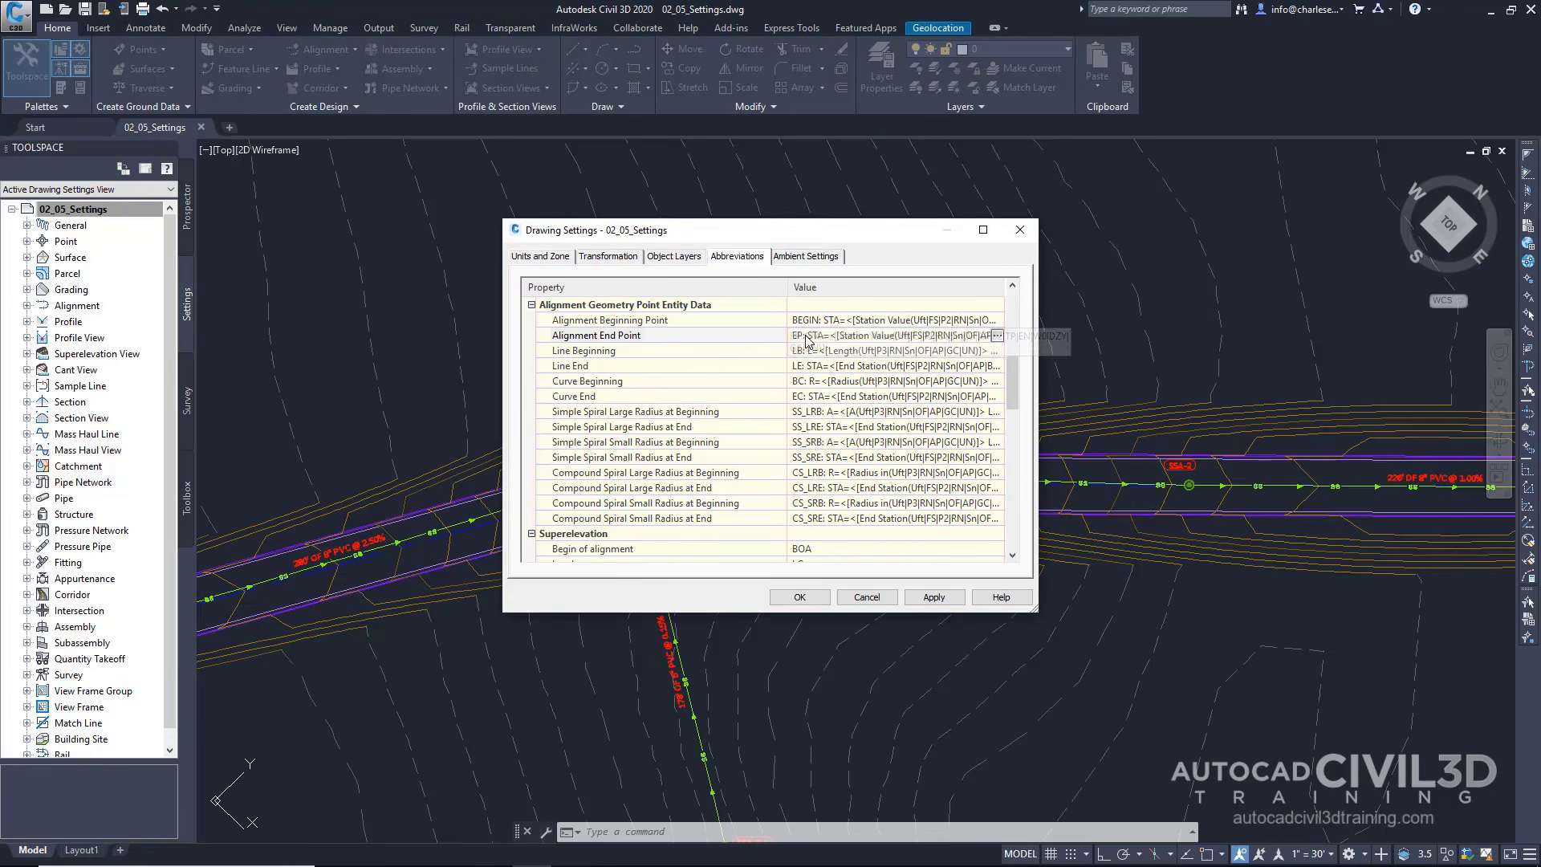
pyautogui.click(997, 336)
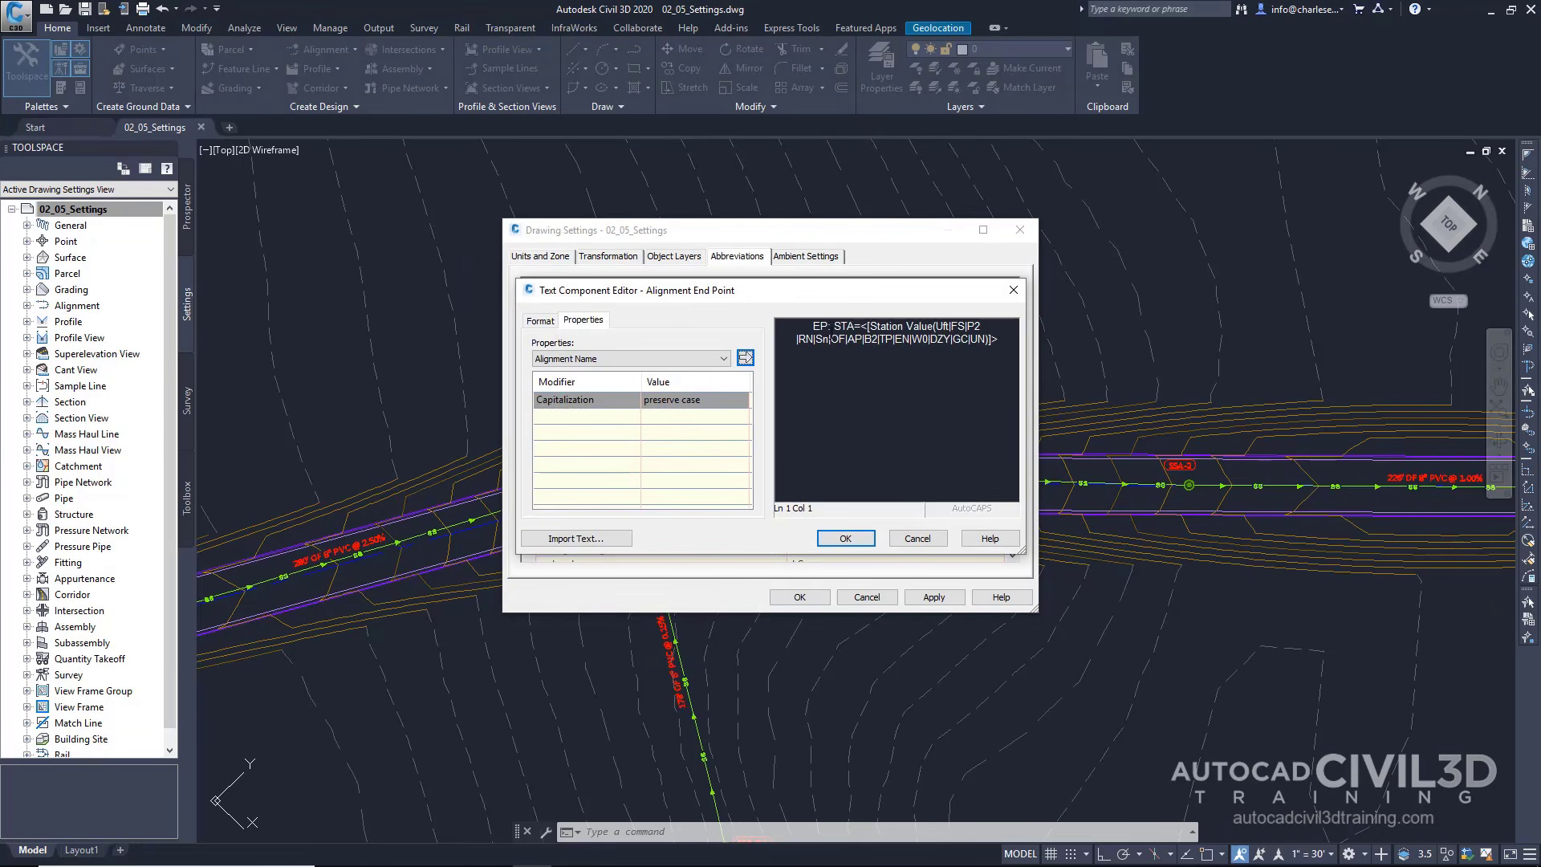
pyautogui.click(825, 326)
pyautogui.write('ND')
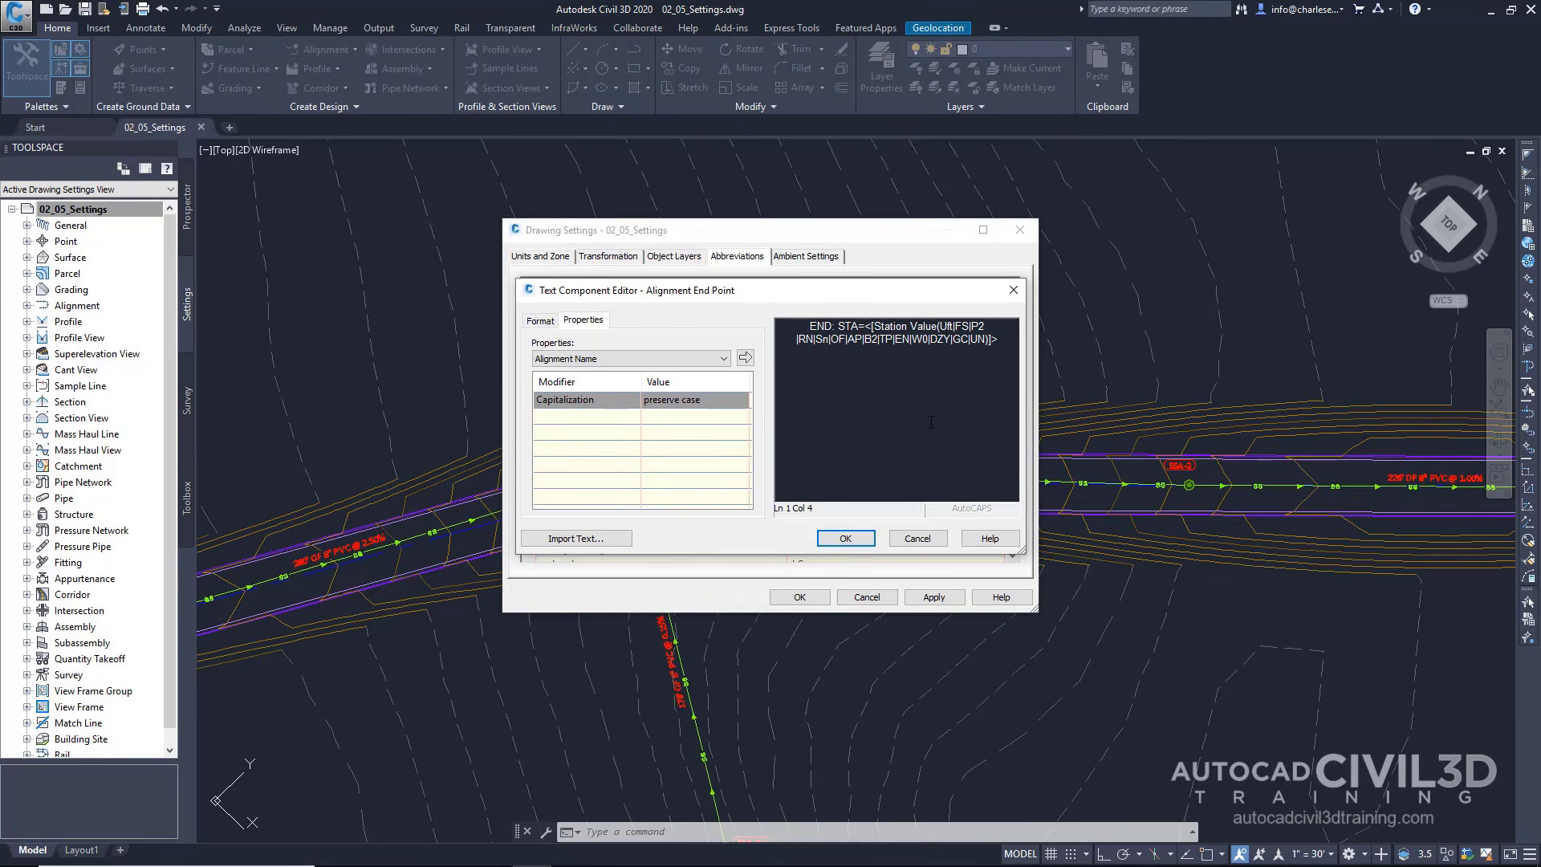
pyautogui.click(845, 539)
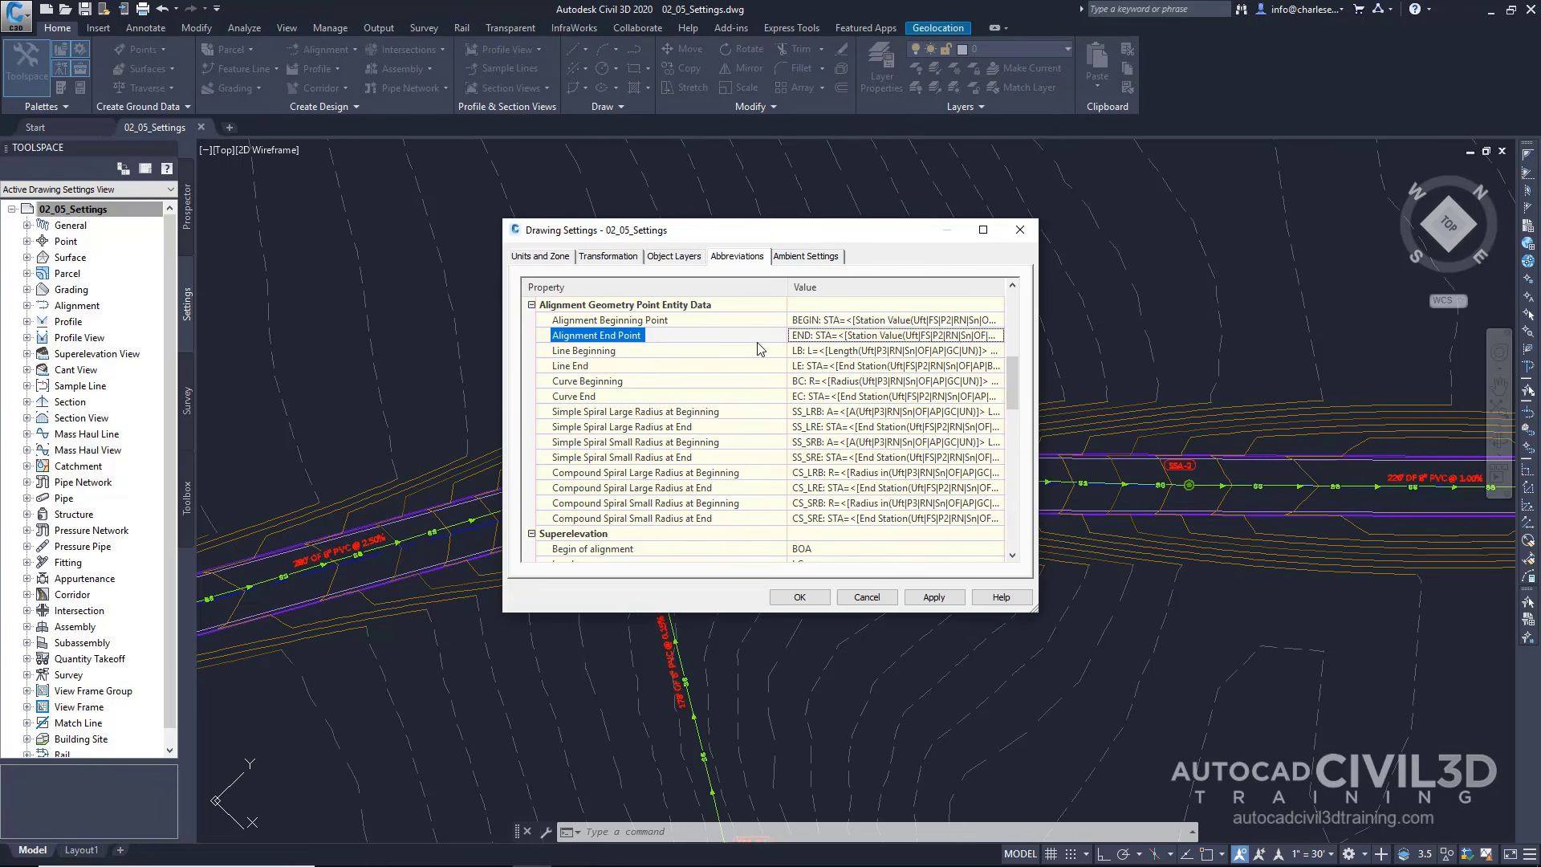
# Examine the drawing's ambient Elevation settings, checking the available units and the decimal precision.
pyautogui.click(815, 261)
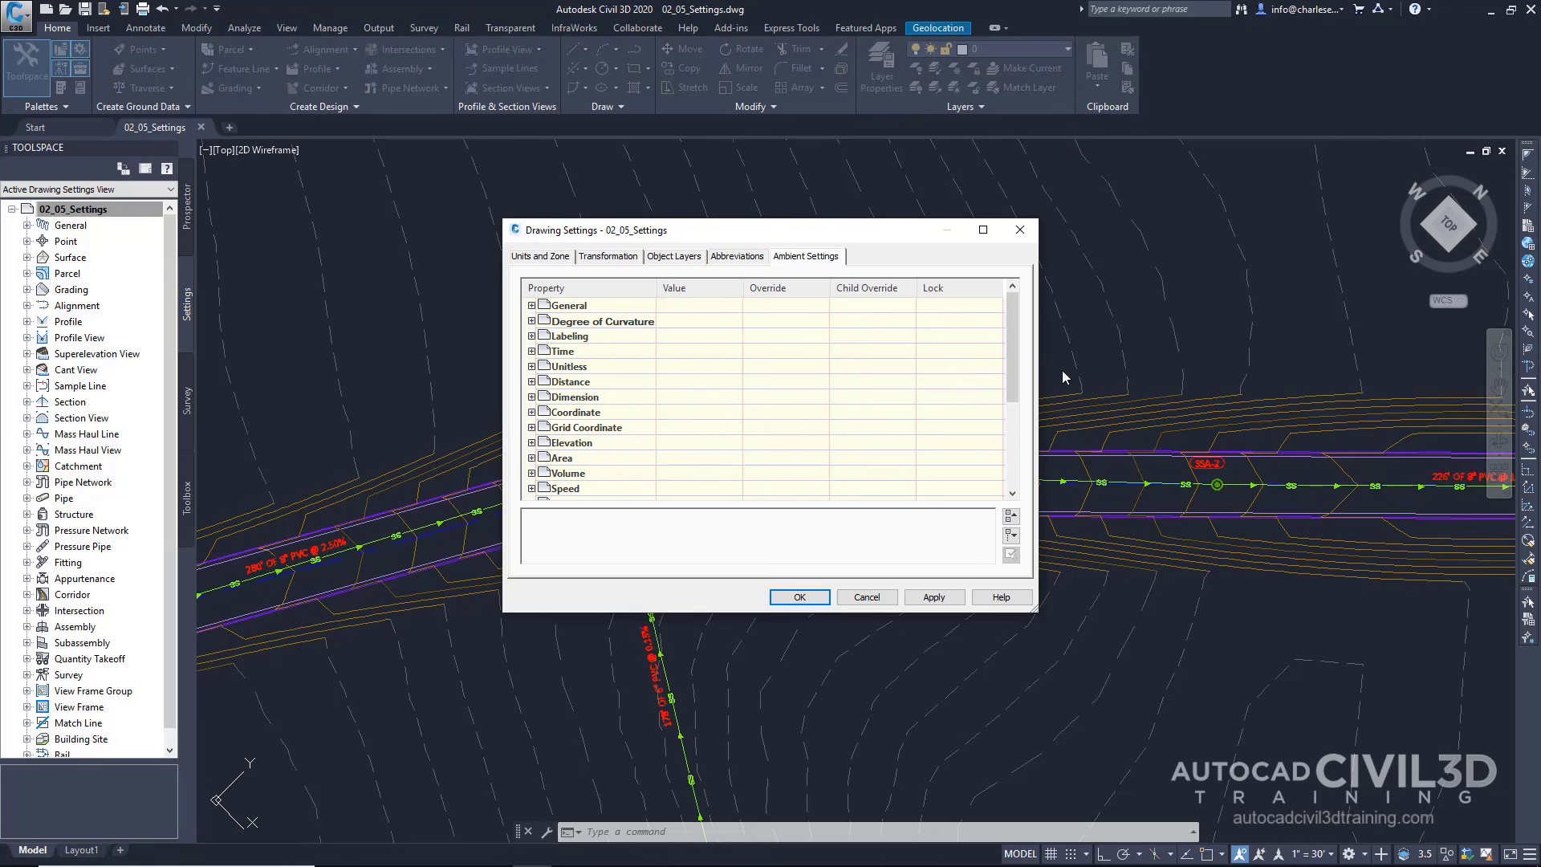
pyautogui.moveTo(1012, 361)
pyautogui.mouseDown()
pyautogui.moveTo(1022, 484)
pyautogui.moveTo(1013, 329)
pyautogui.moveTo(1009, 380)
pyautogui.mouseUp()
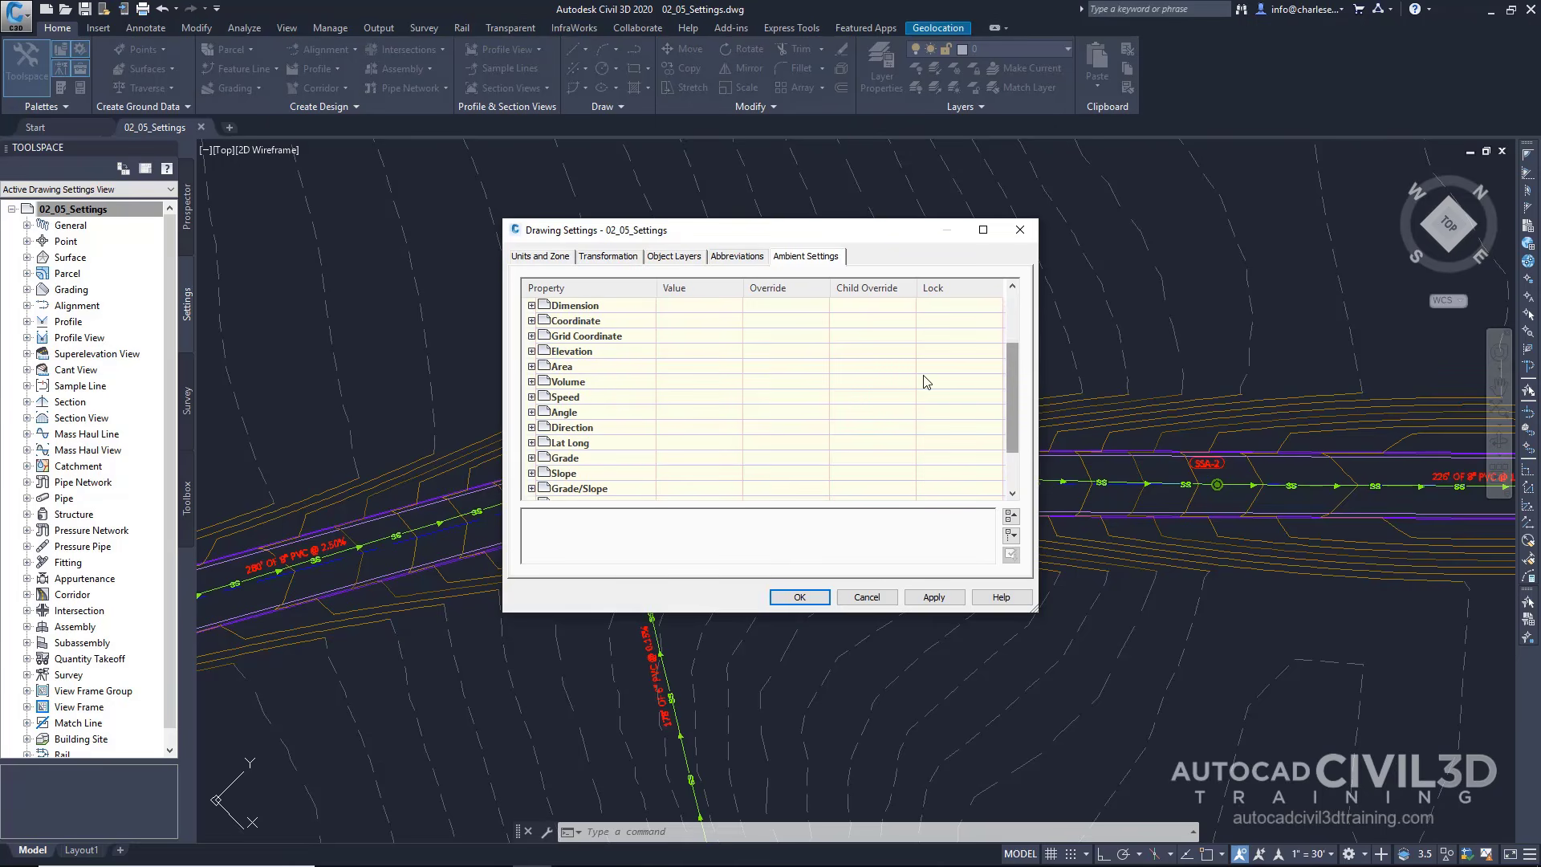
pyautogui.click(531, 351)
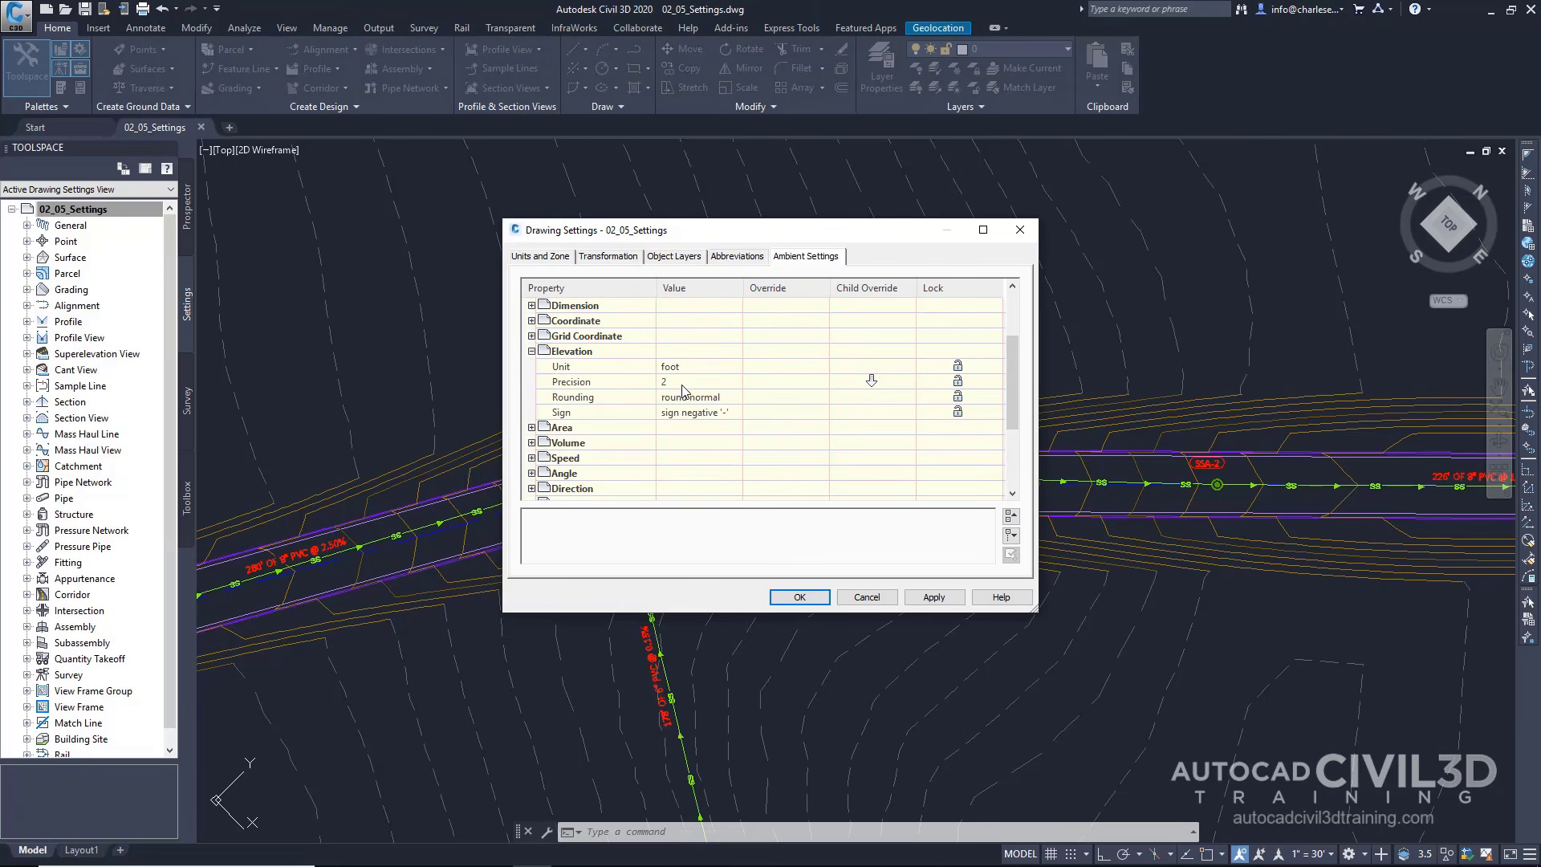
pyautogui.click(706, 369)
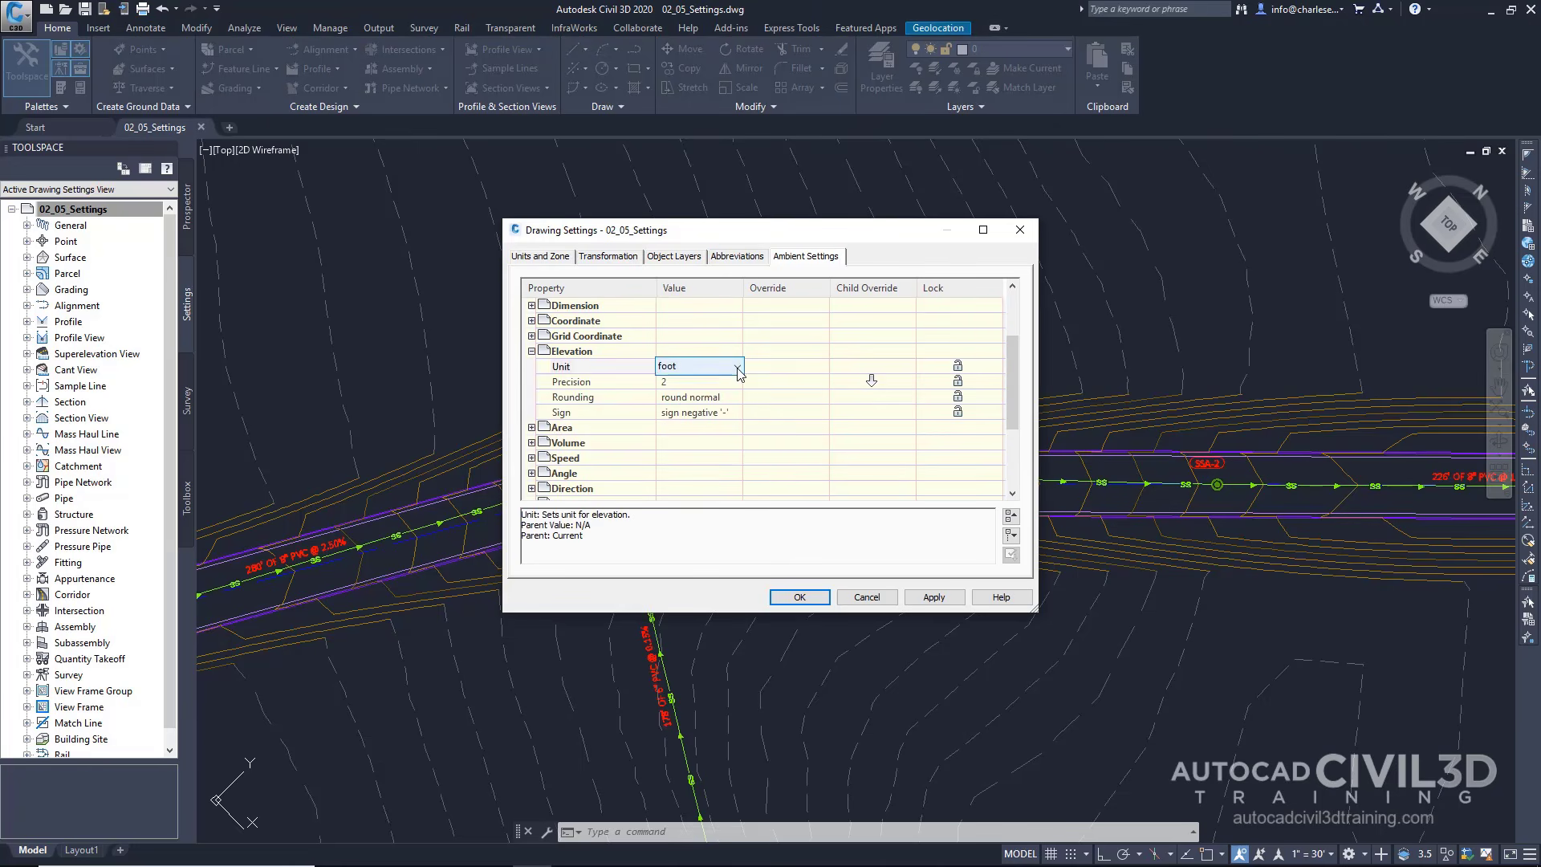
pyautogui.click(737, 369)
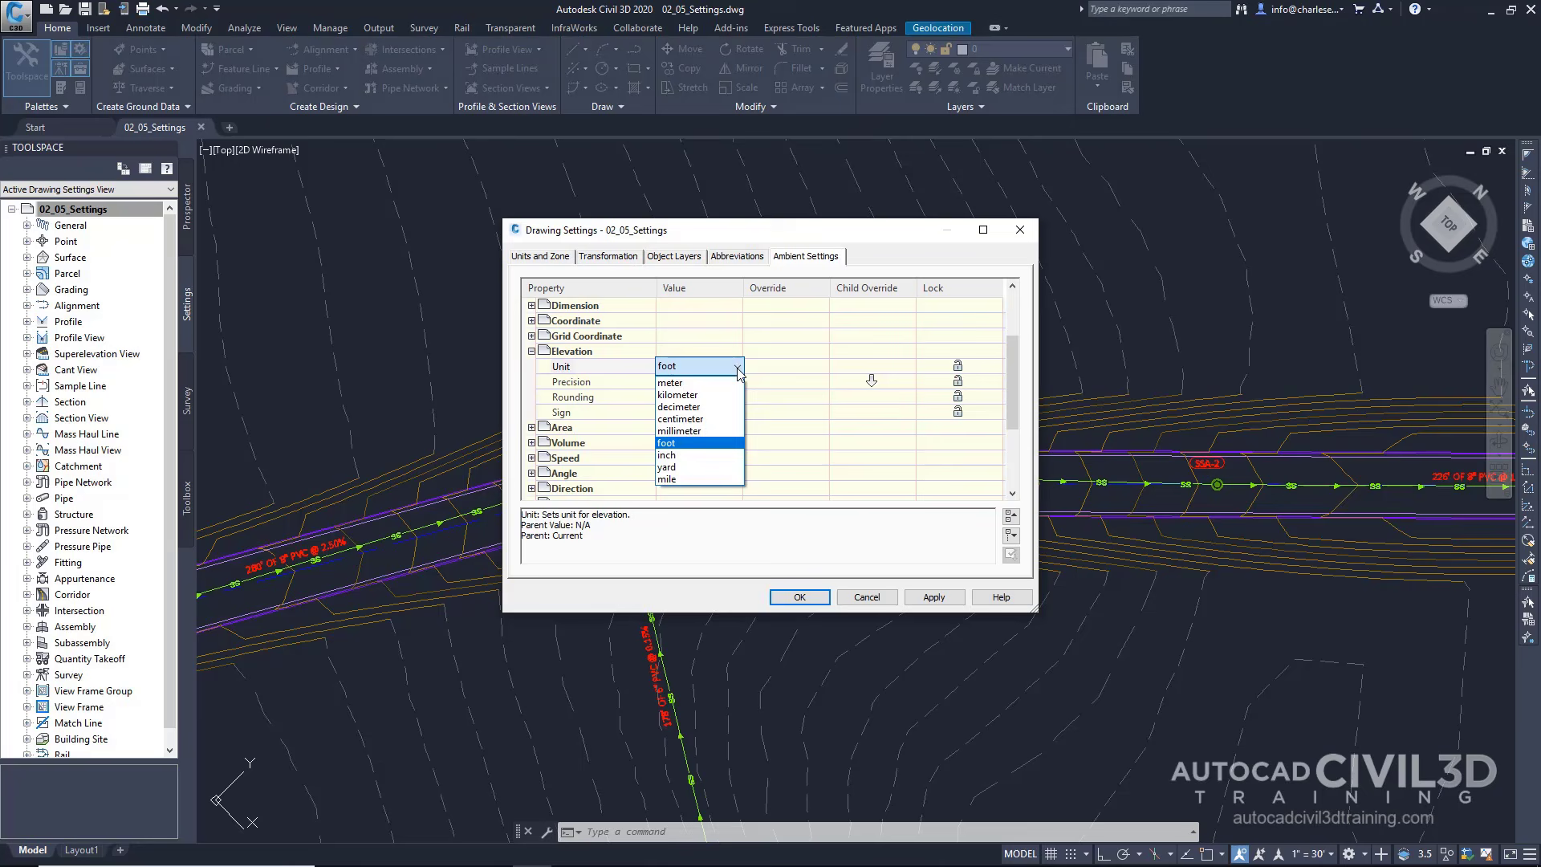
pyautogui.click(778, 367)
pyautogui.click(695, 381)
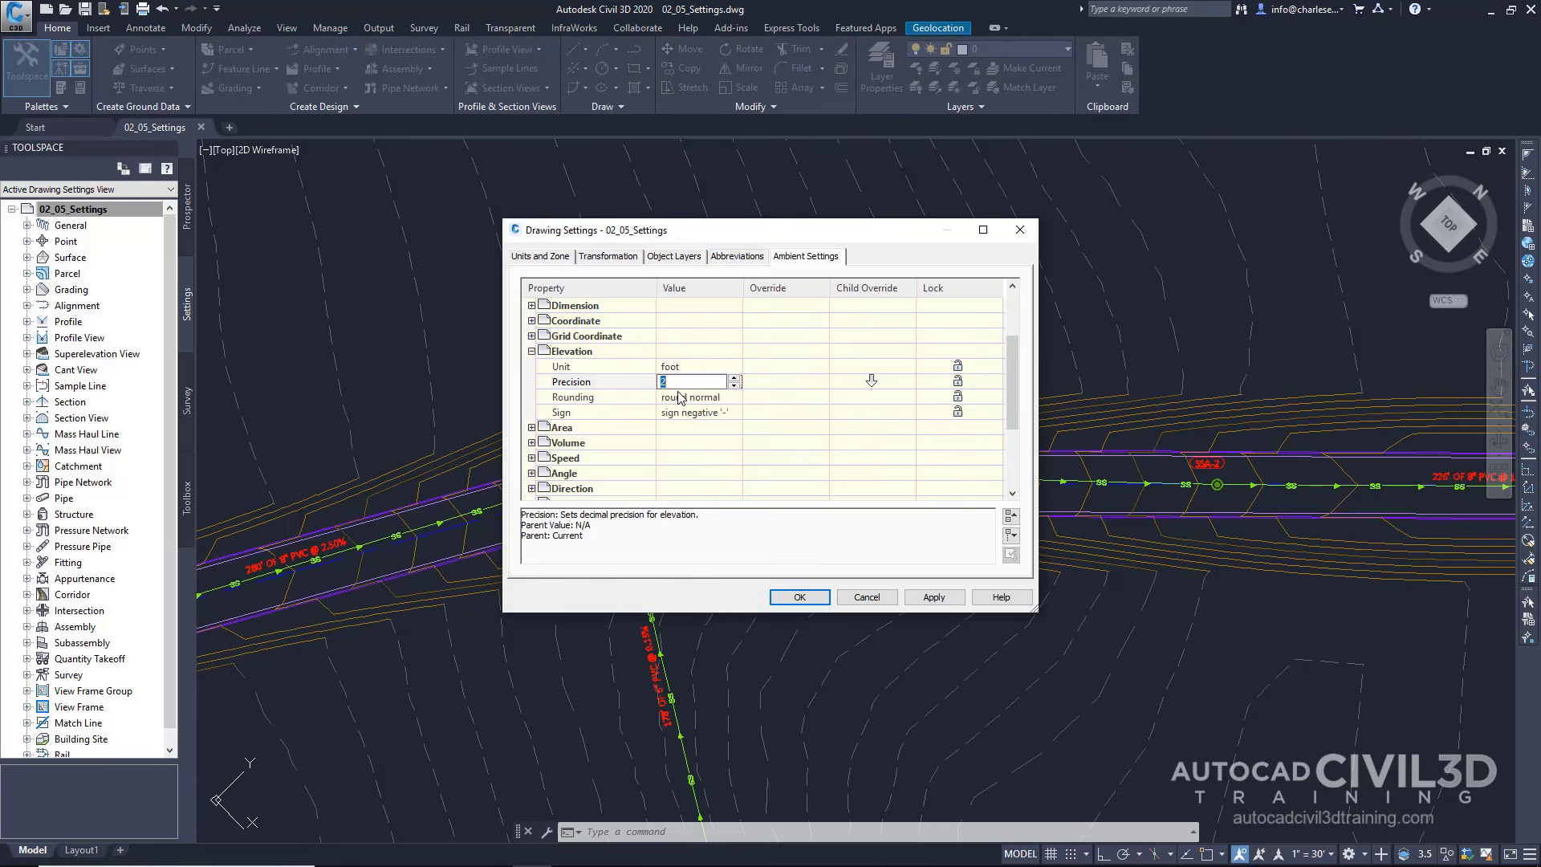
# Examine the ambient Station settings and check the available station units while keeping foot.
pyautogui.scroll(-3, 678, 399)
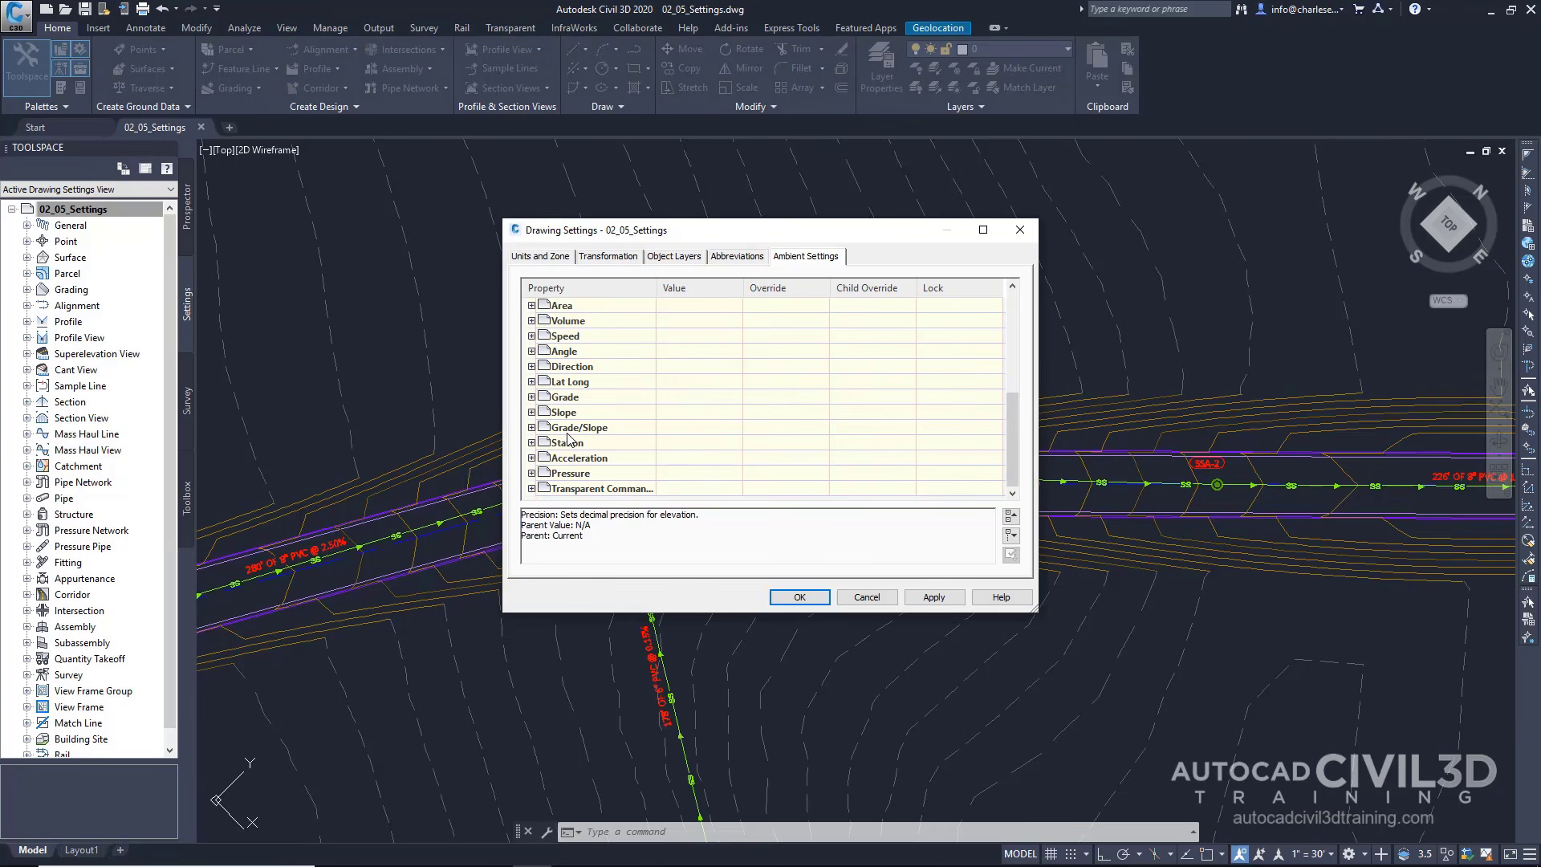
pyautogui.click(531, 442)
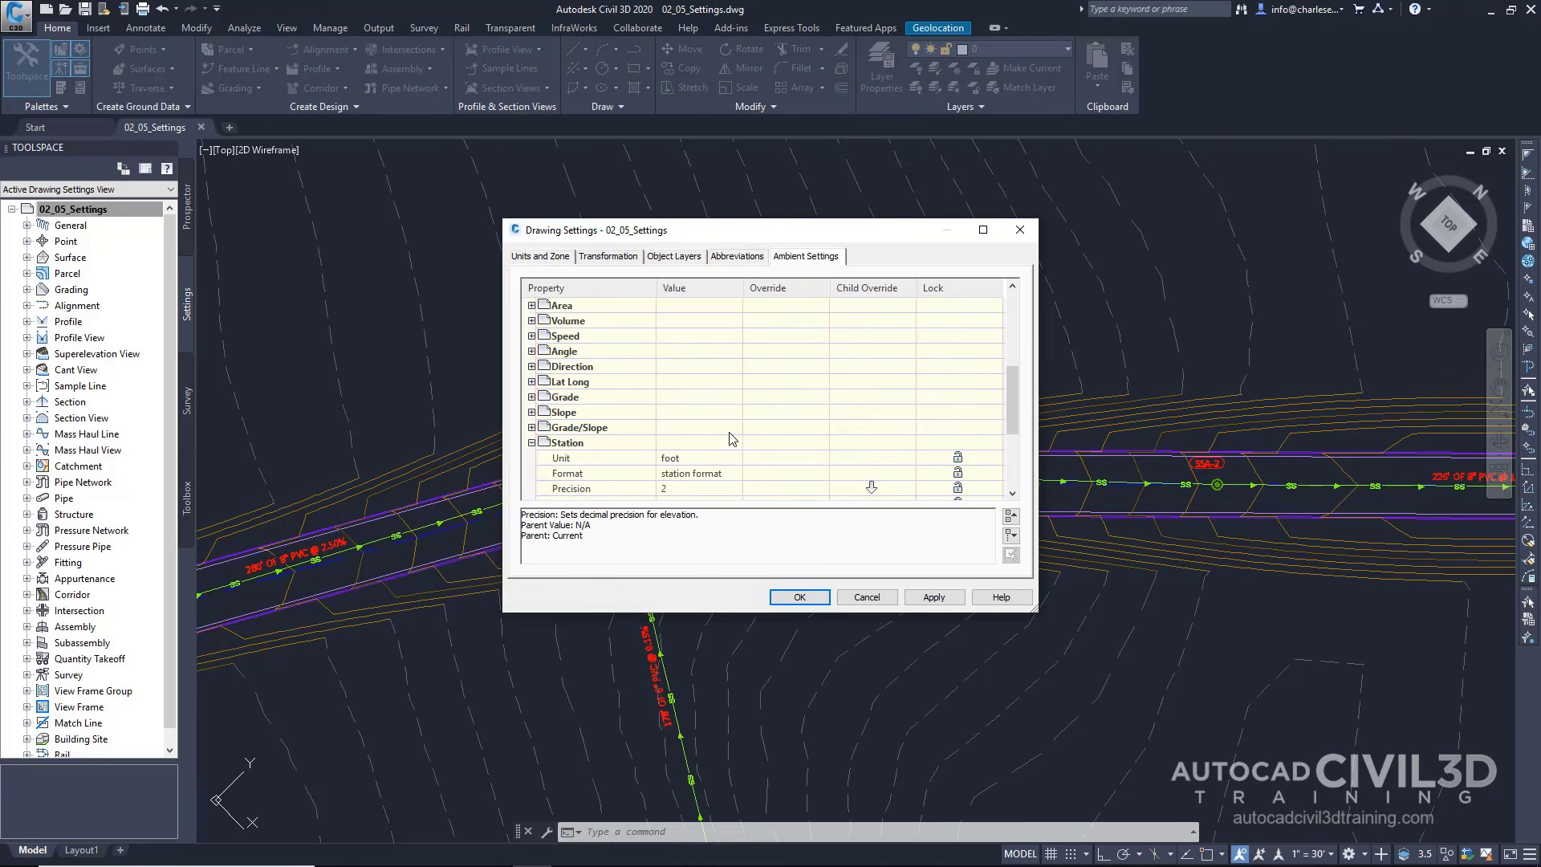
pyautogui.scroll(-1, 732, 440)
pyautogui.click(692, 413)
pyautogui.click(691, 413)
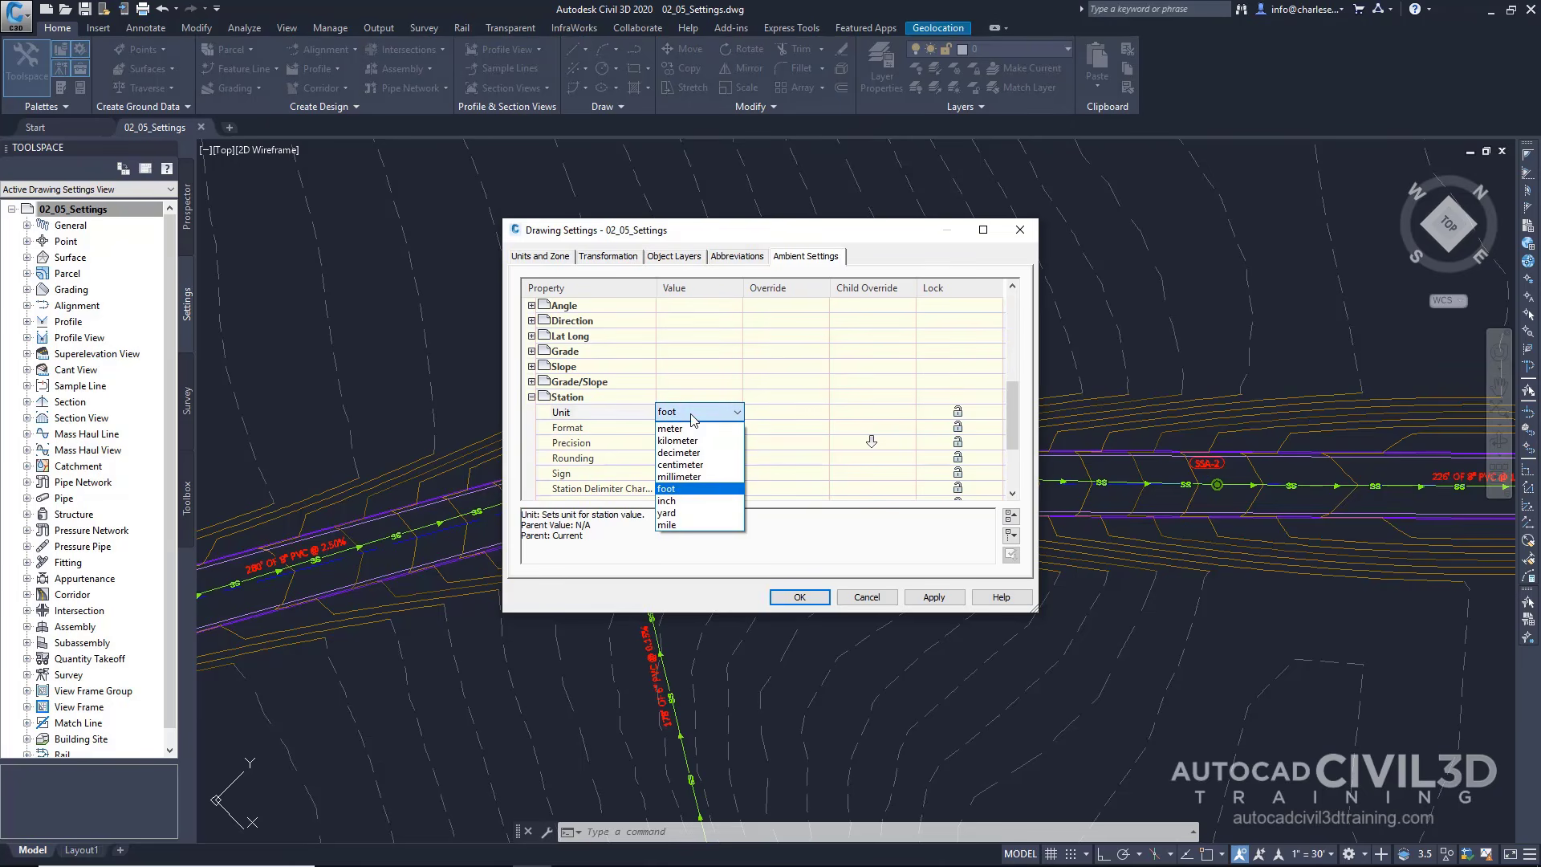
pyautogui.click(806, 396)
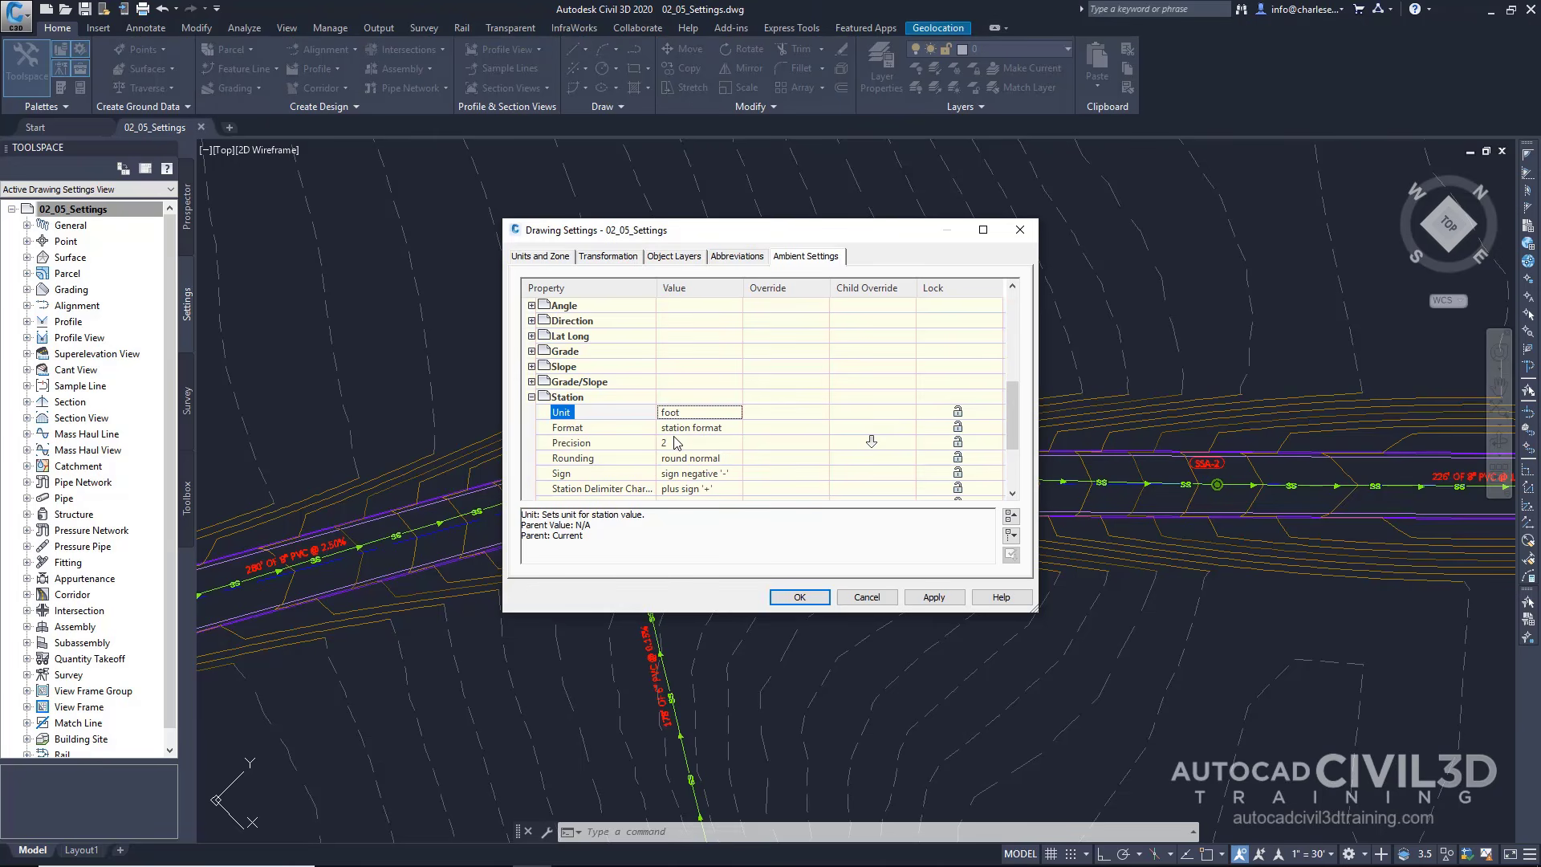
# Set the ambient Slope format to rise:run and accept the drawing settings.
pyautogui.click(531, 352)
pyautogui.click(531, 352)
pyautogui.click(531, 428)
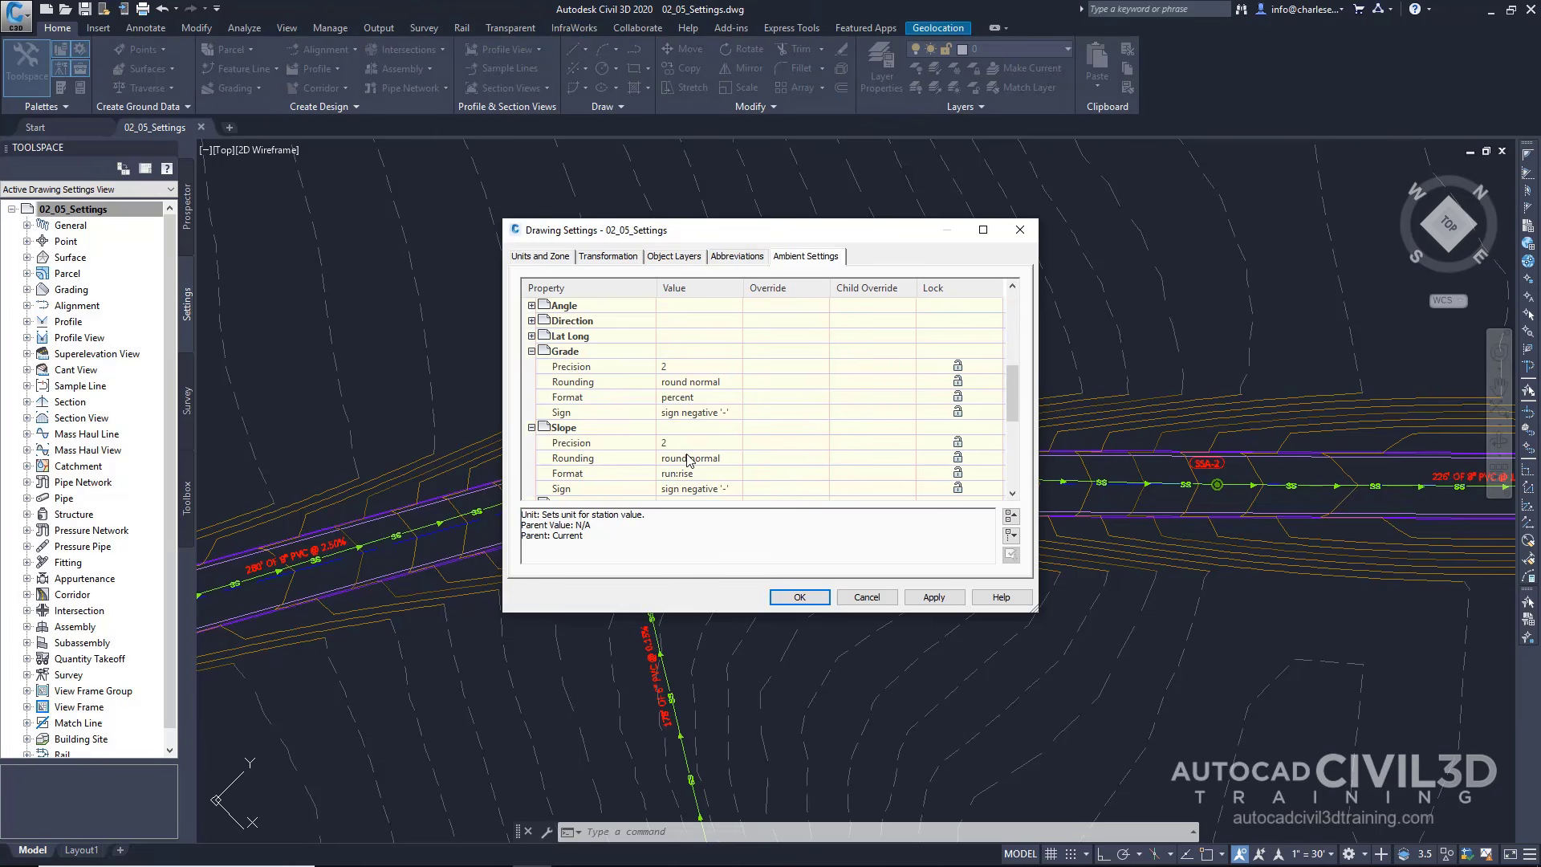
pyautogui.scroll(-1, 688, 460)
pyautogui.click(563, 382)
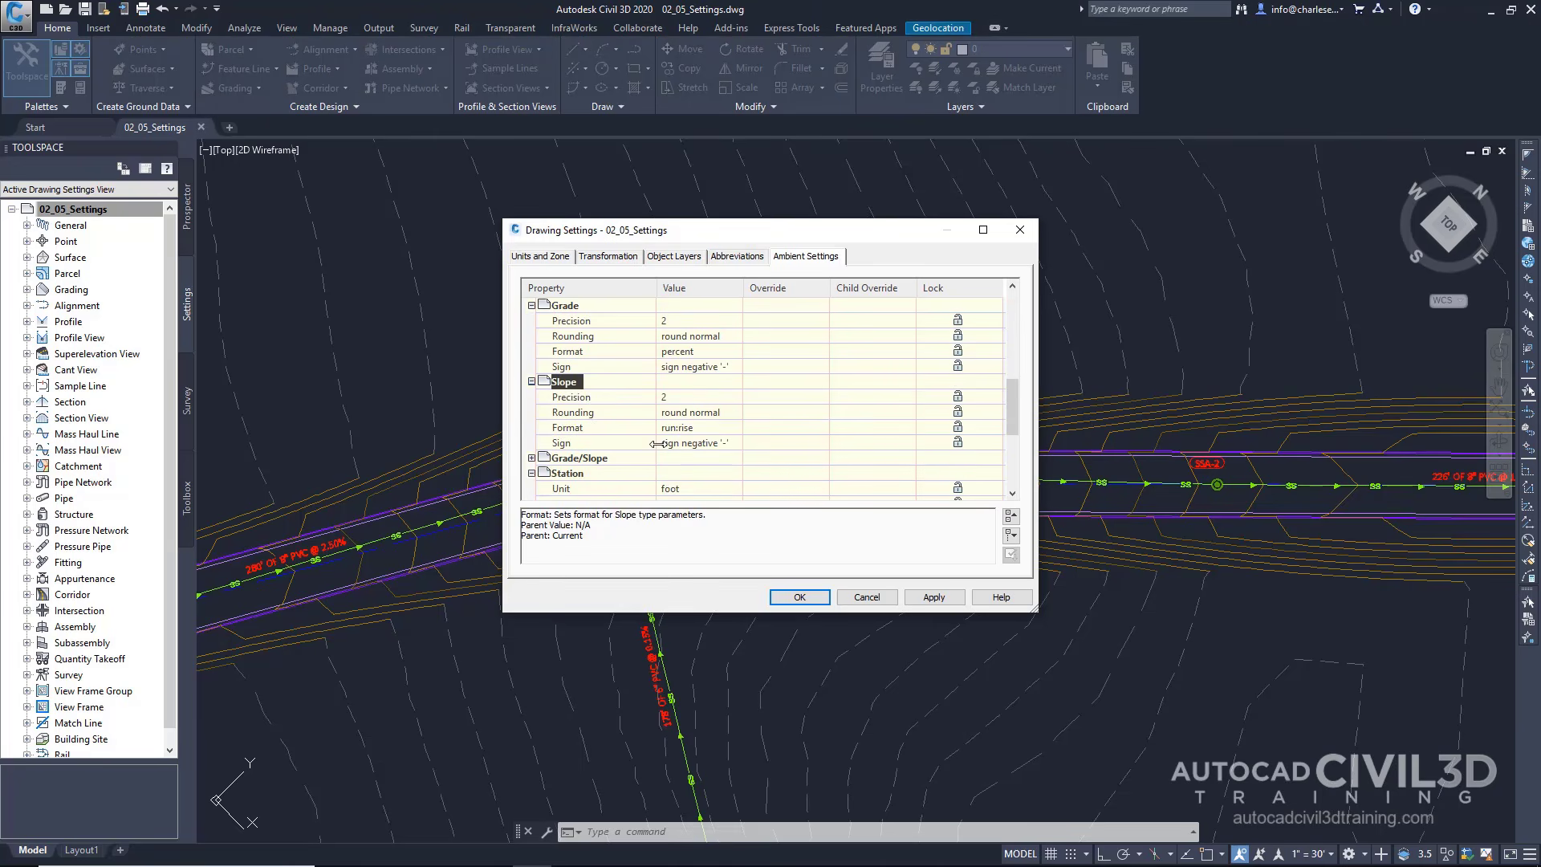
pyautogui.click(706, 428)
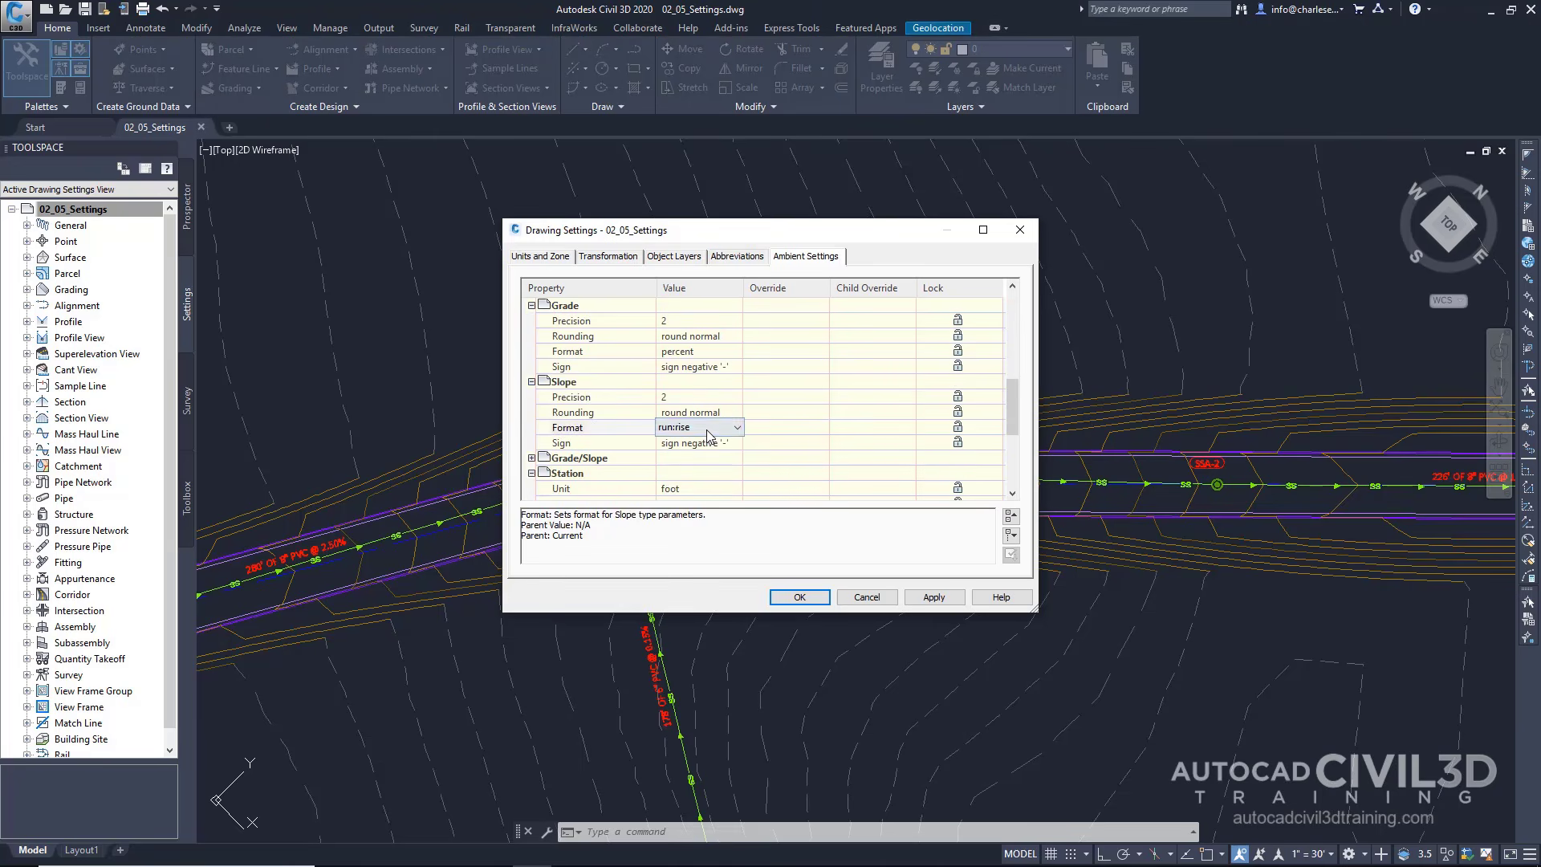
pyautogui.click(707, 431)
pyautogui.click(695, 448)
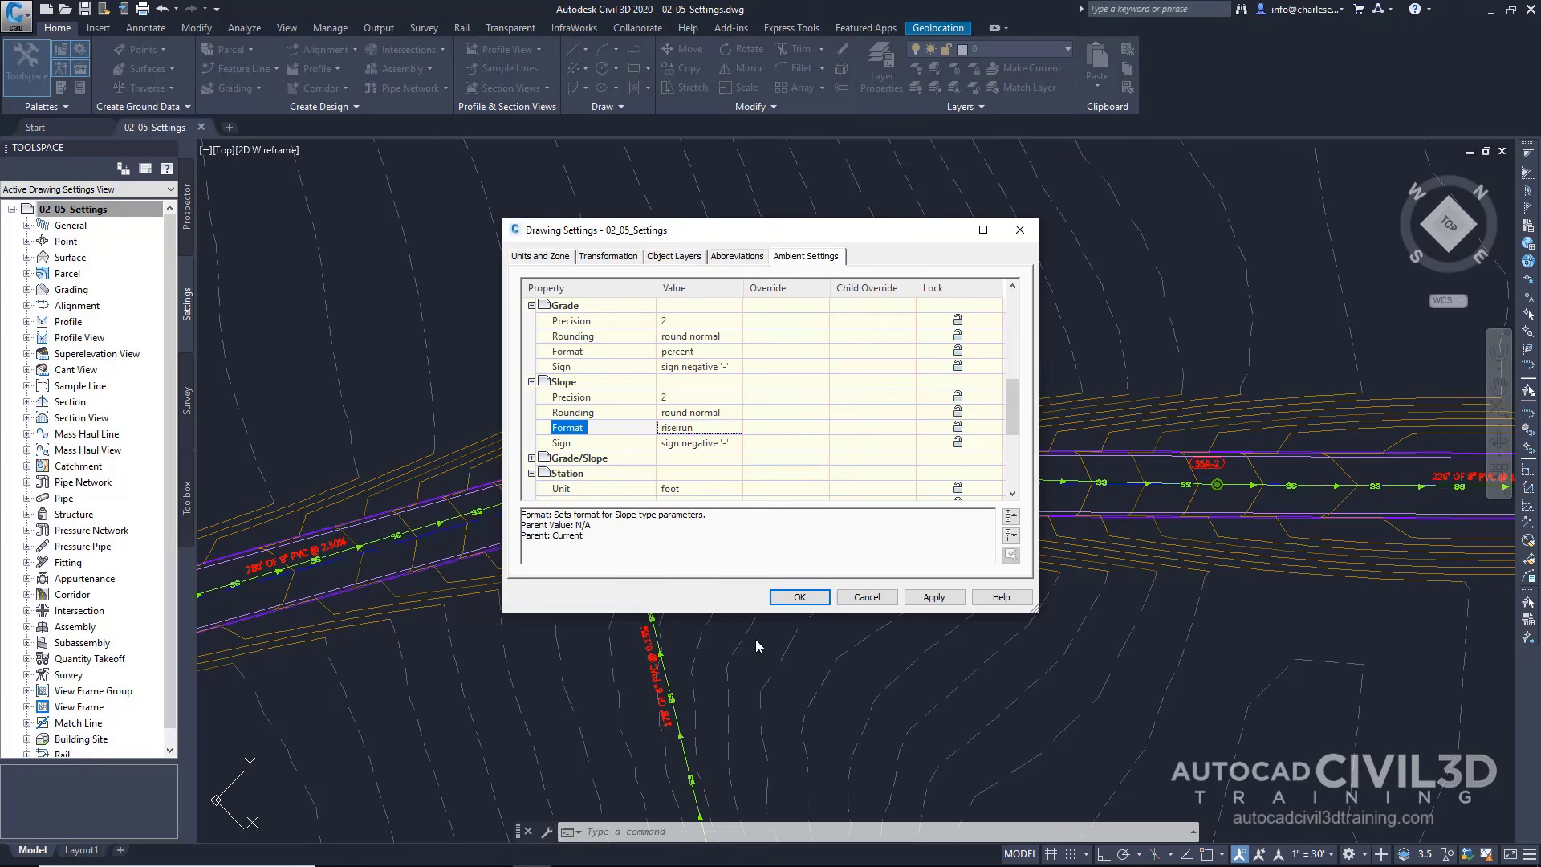
pyautogui.press('Return')
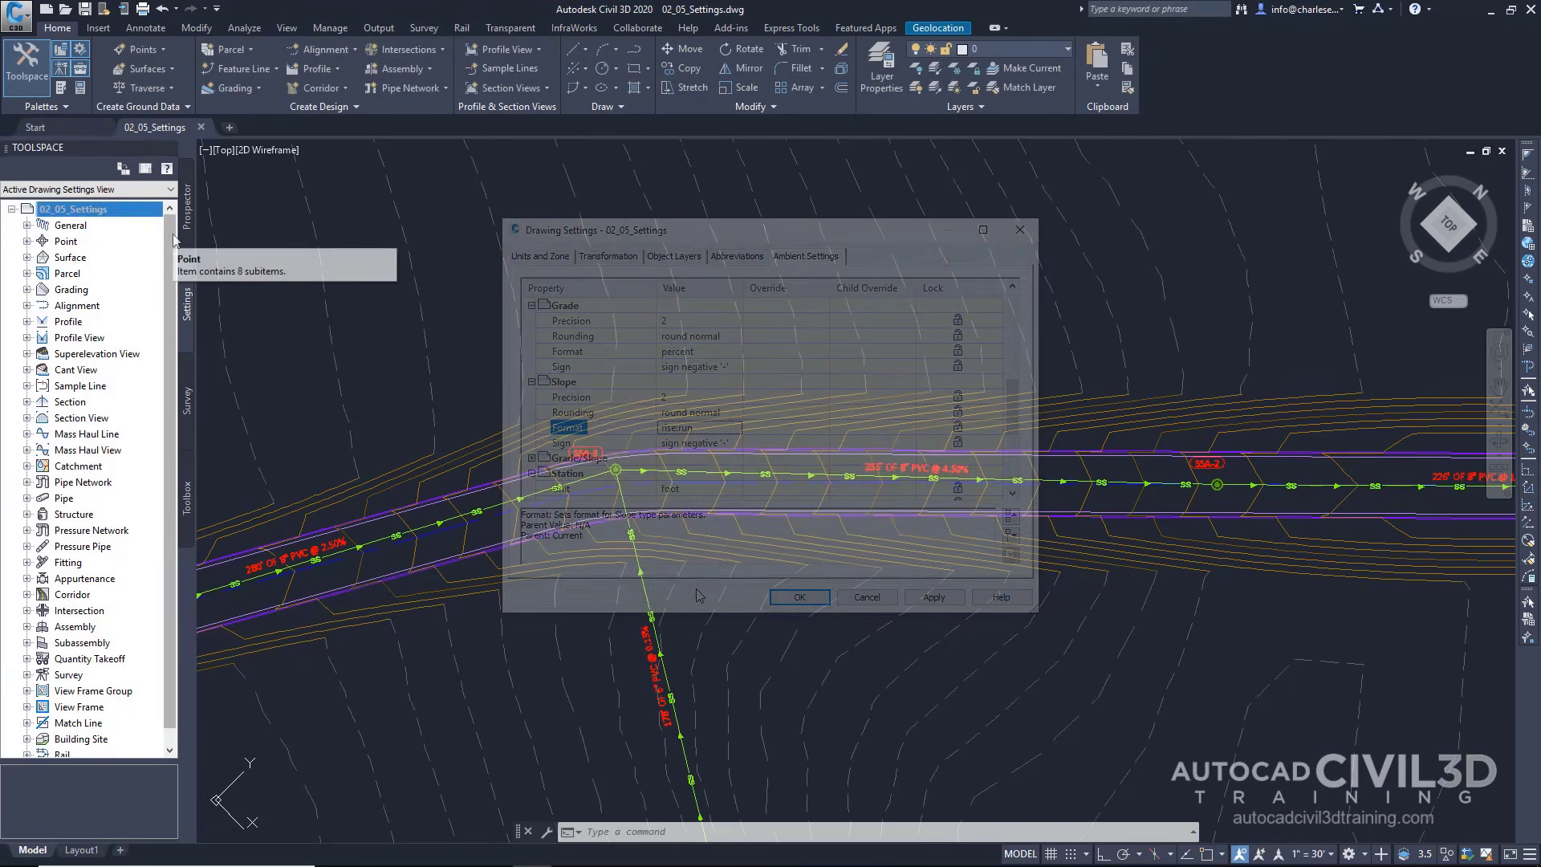
# View the feature settings of the Alignment collection and close them without changes.
pyautogui.rightClick(68, 307)
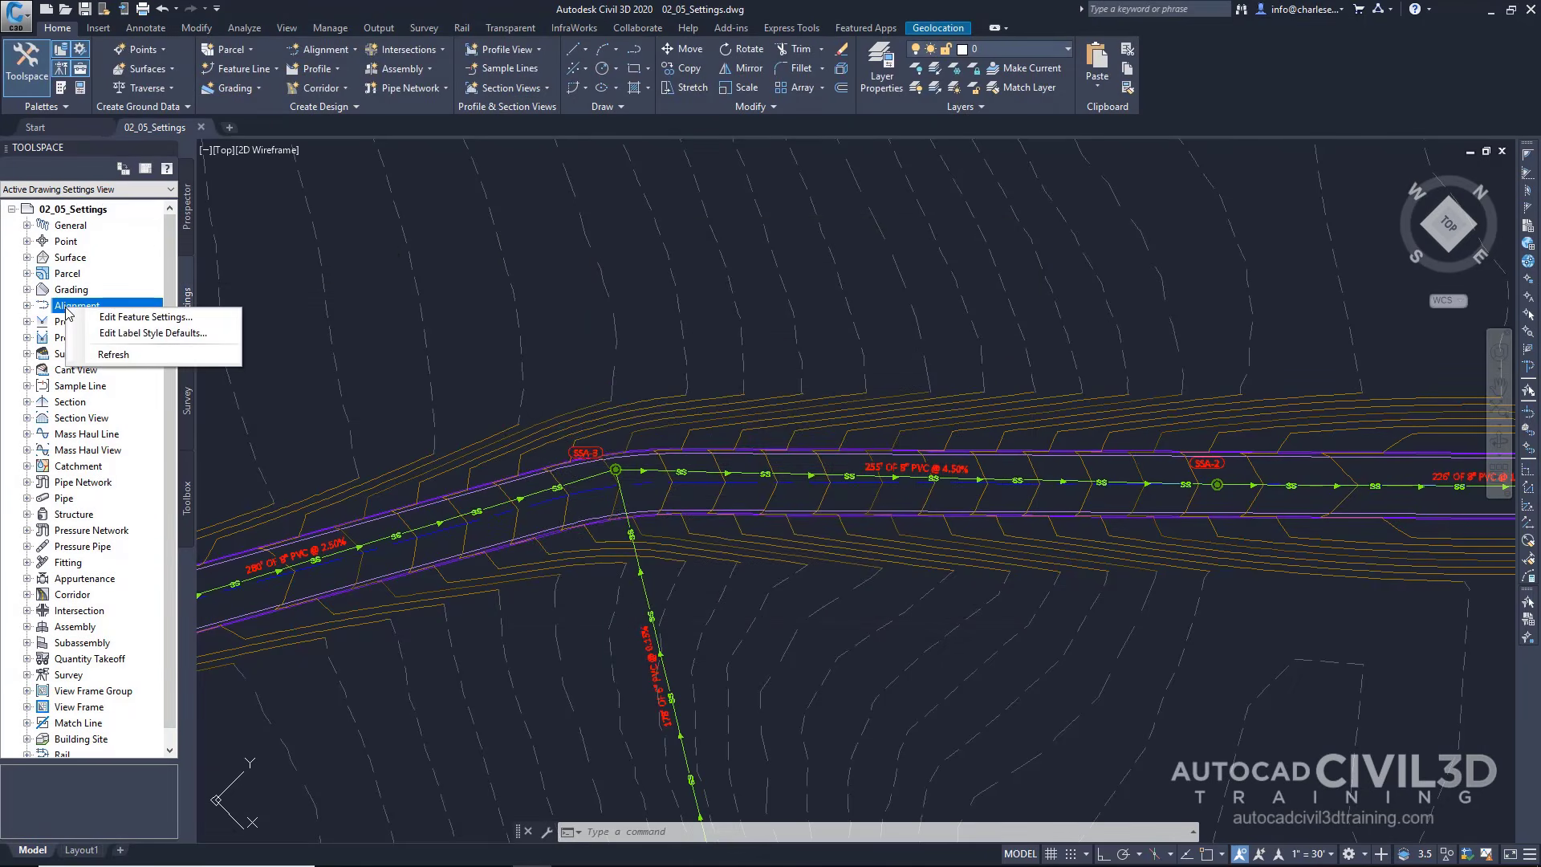
pyautogui.click(204, 318)
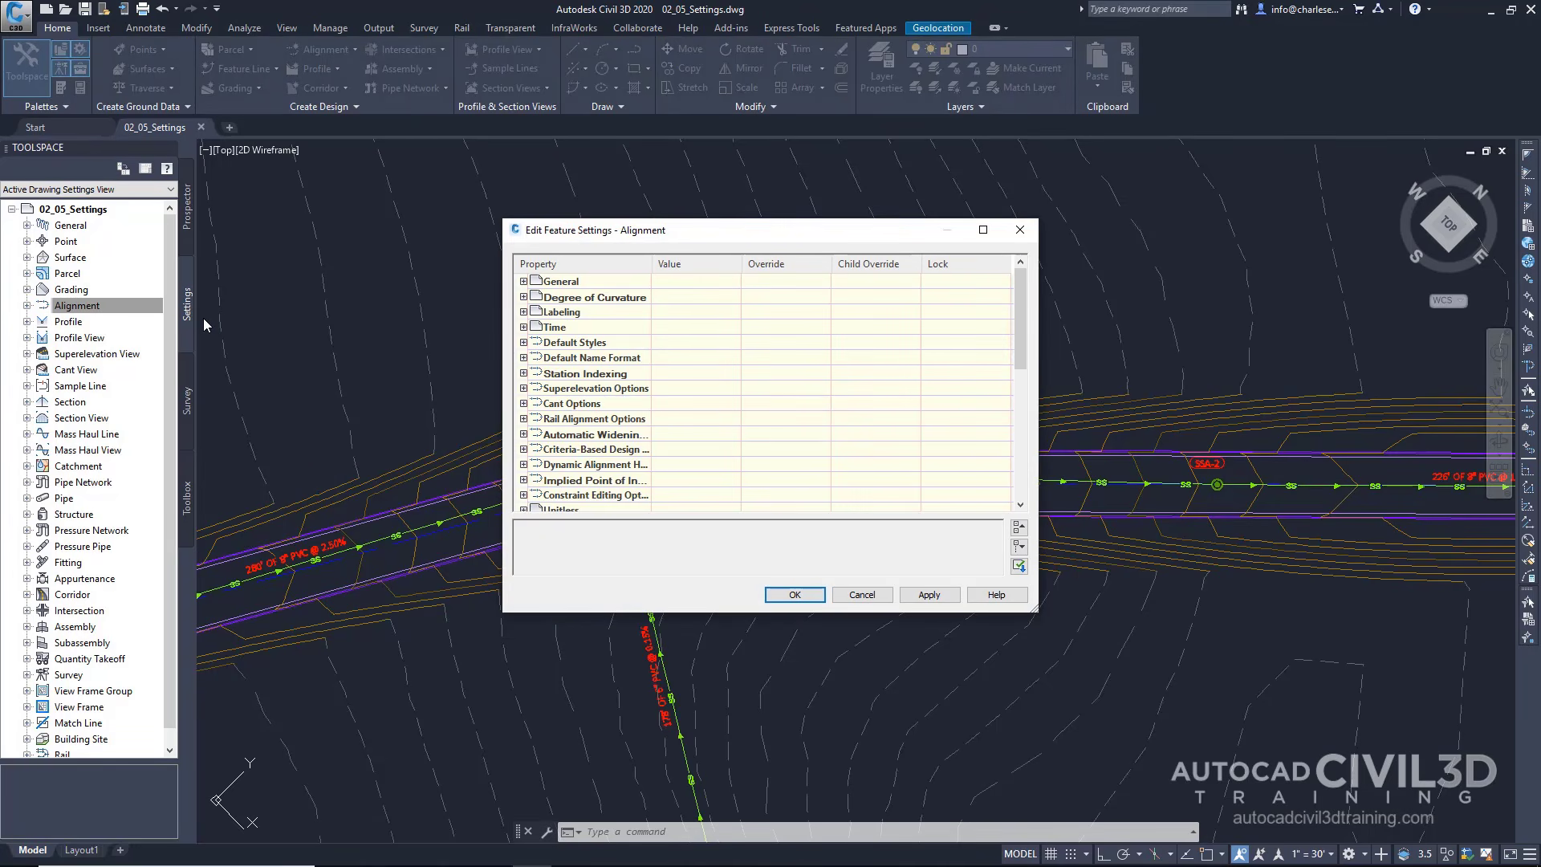
pyautogui.click(862, 594)
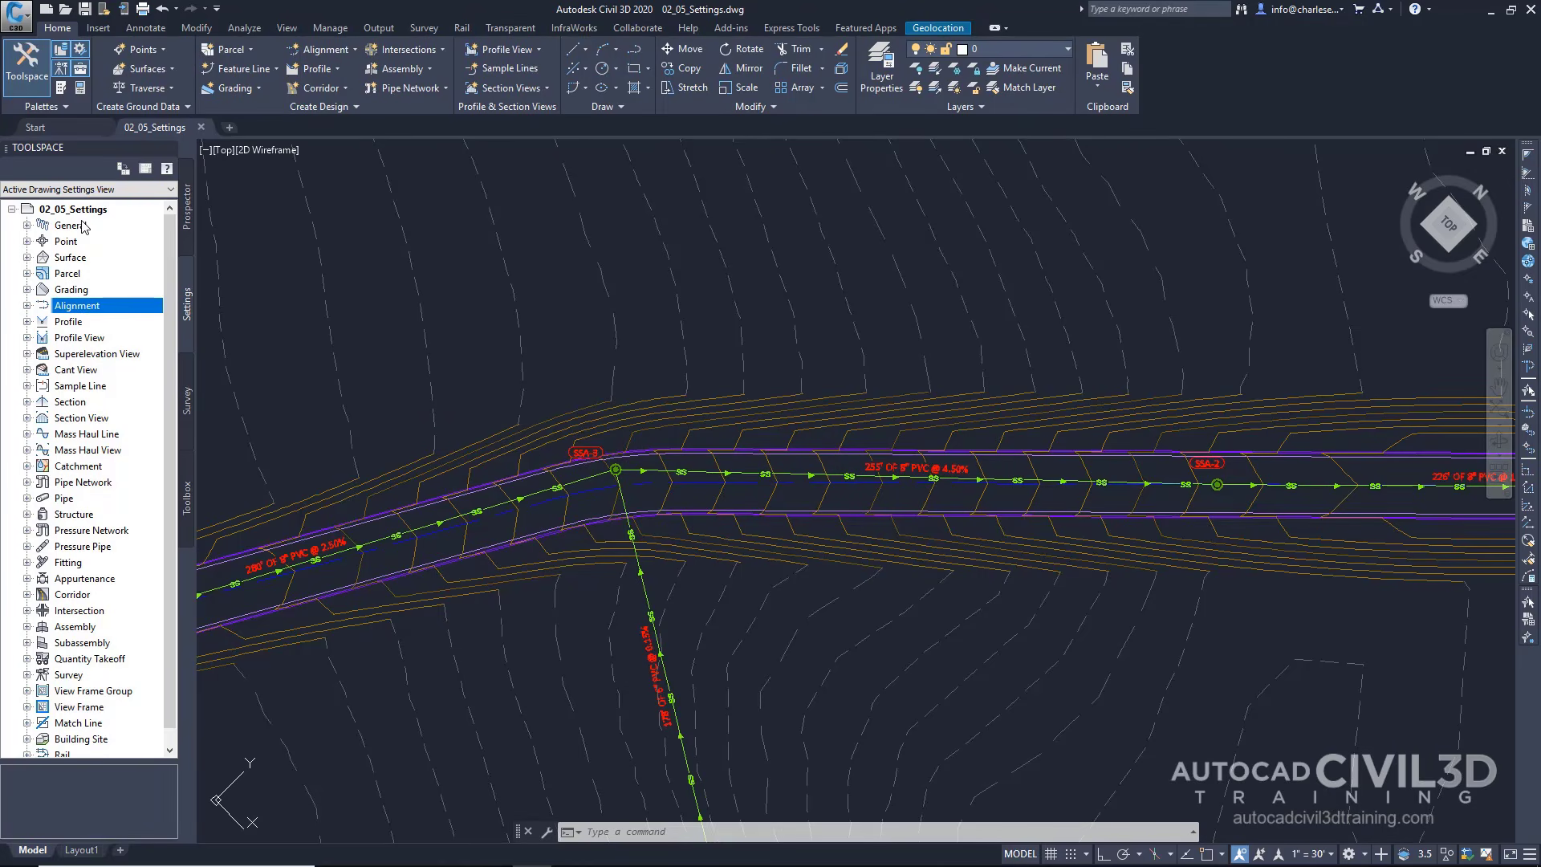
# View the label style defaults for General Line labels in the settings tree and close them without changes.
pyautogui.click(27, 226)
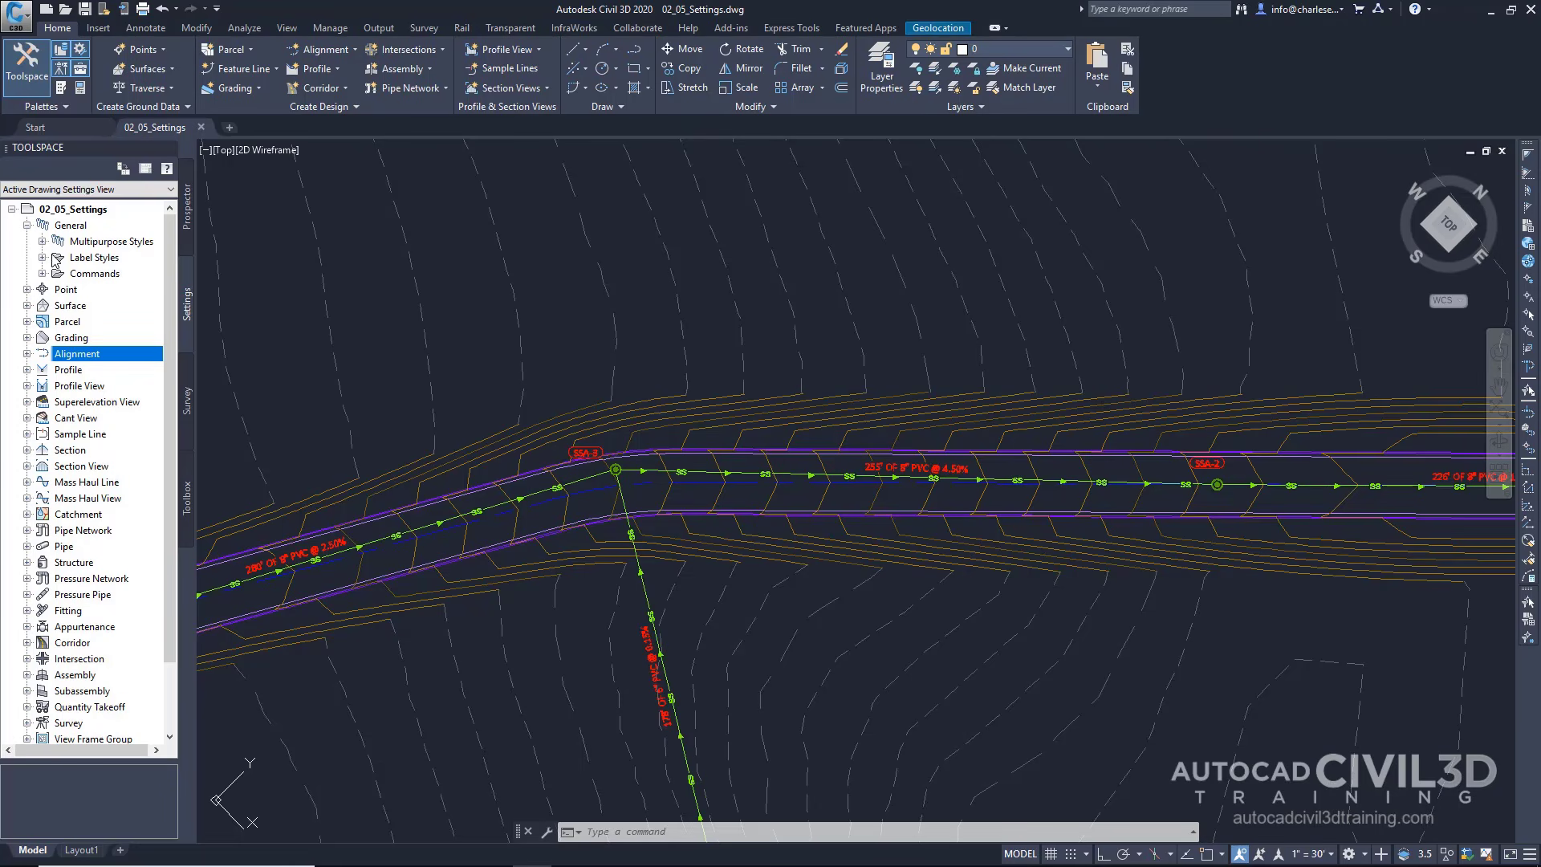
pyautogui.click(43, 257)
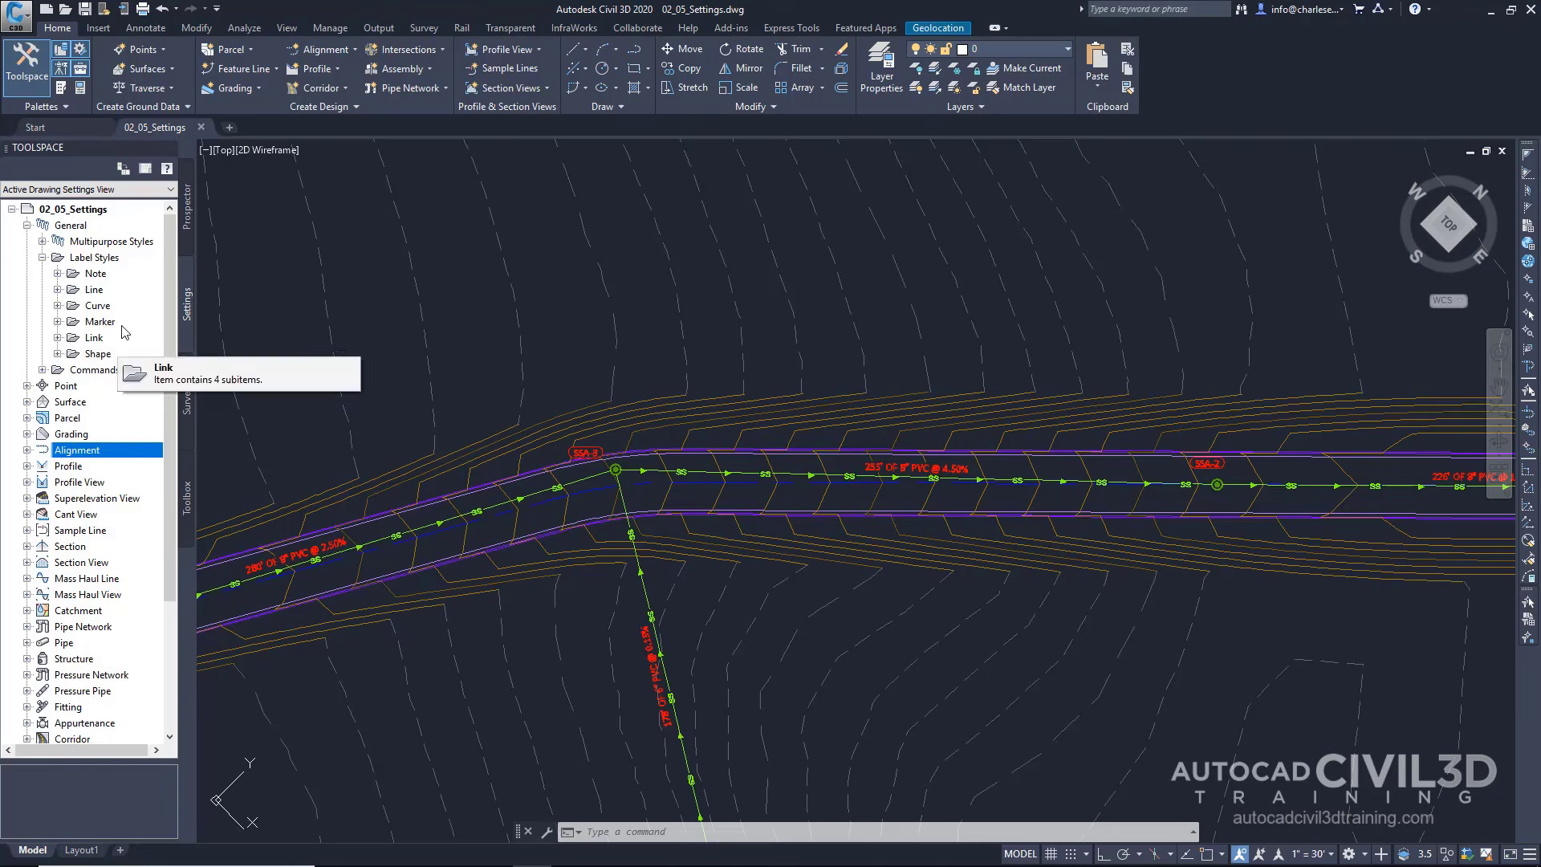
pyautogui.rightClick(93, 292)
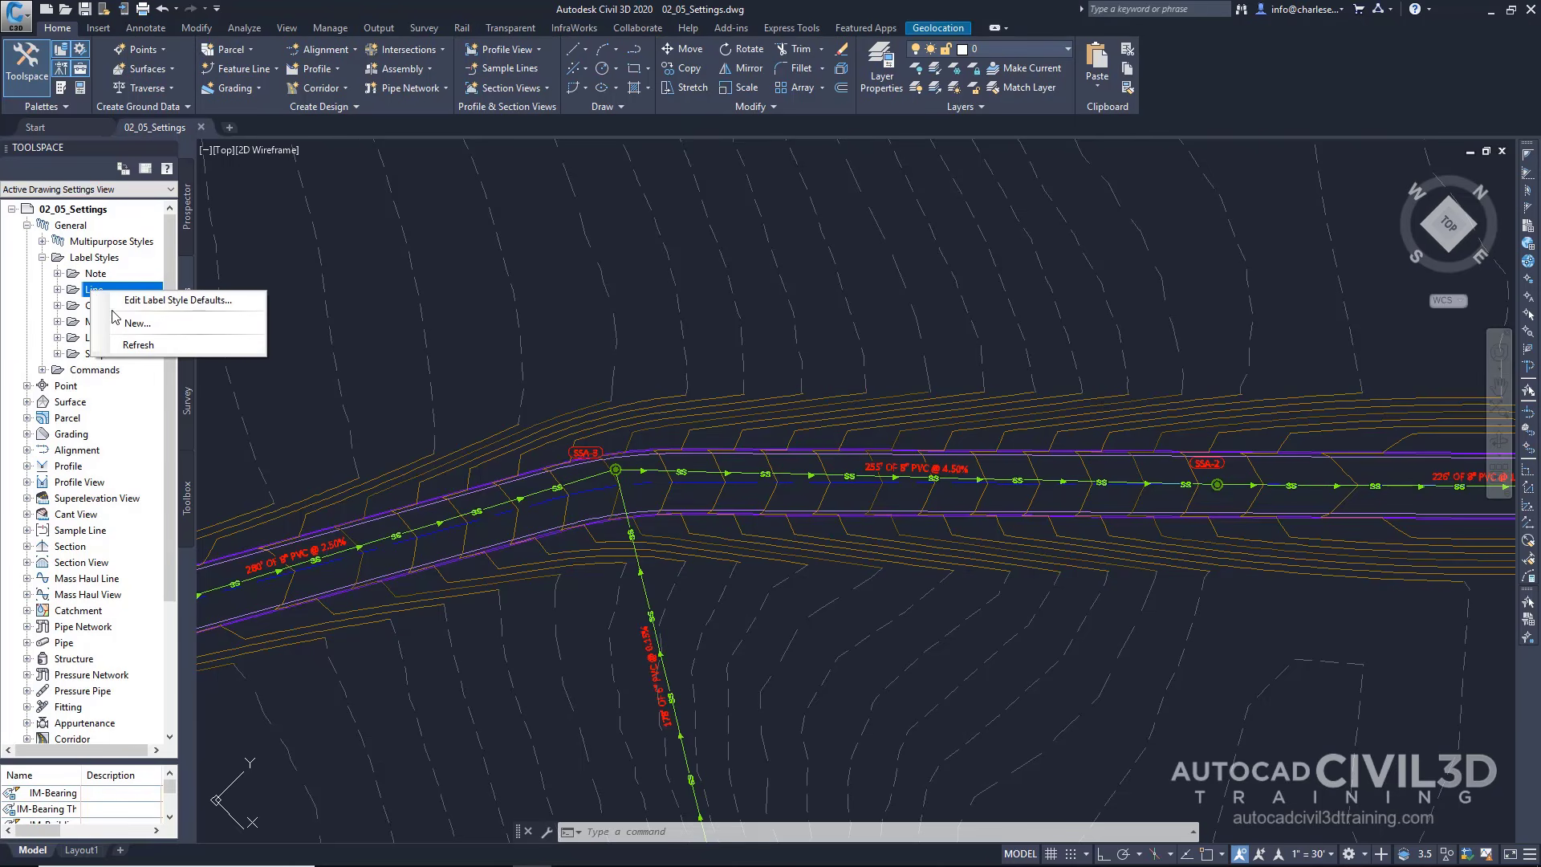
pyautogui.click(128, 302)
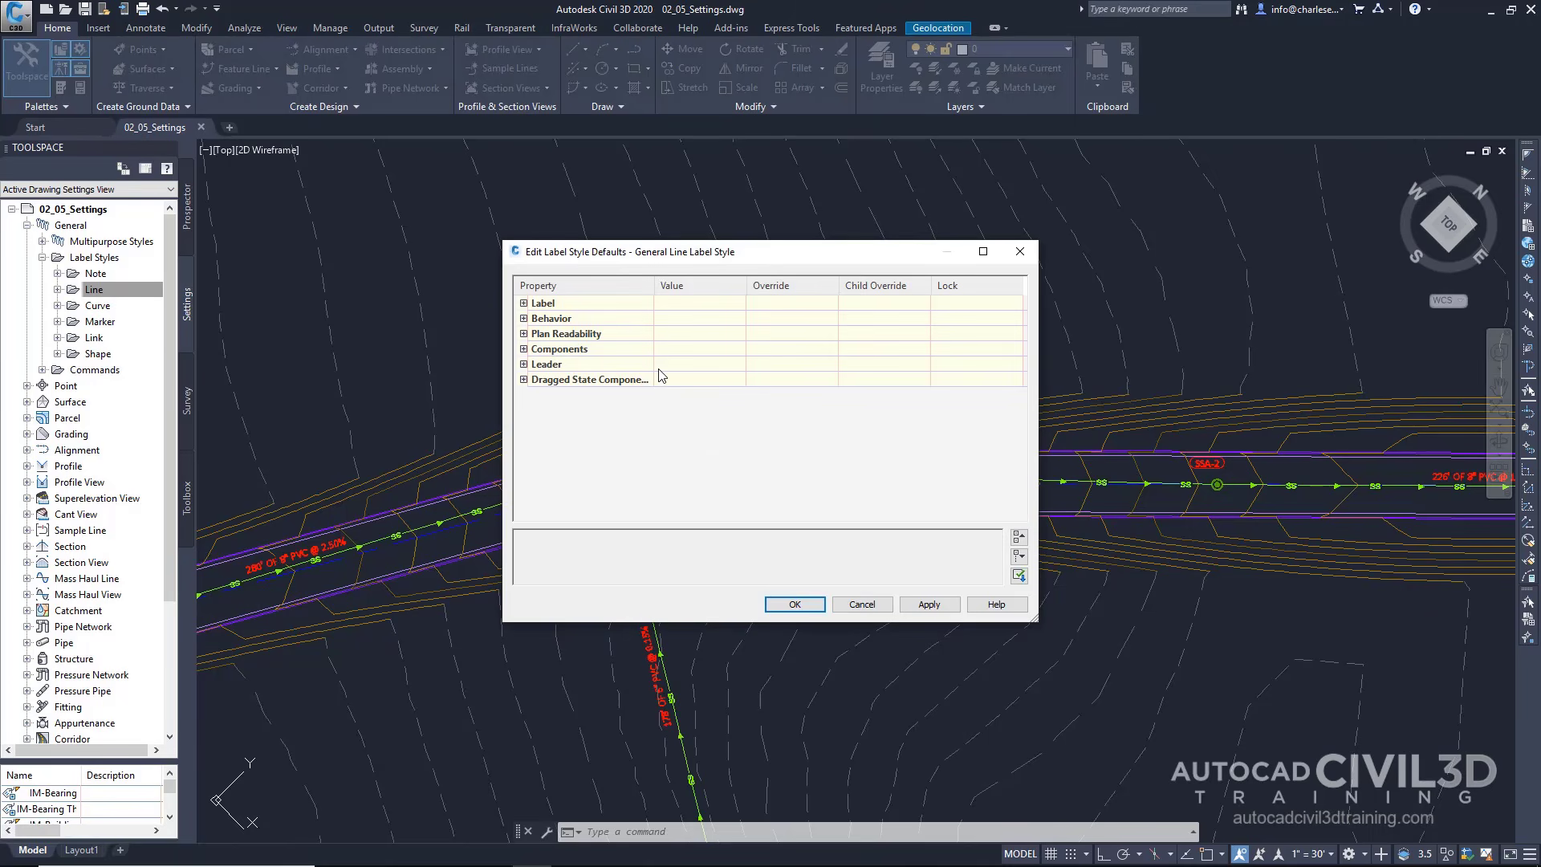
pyautogui.click(860, 608)
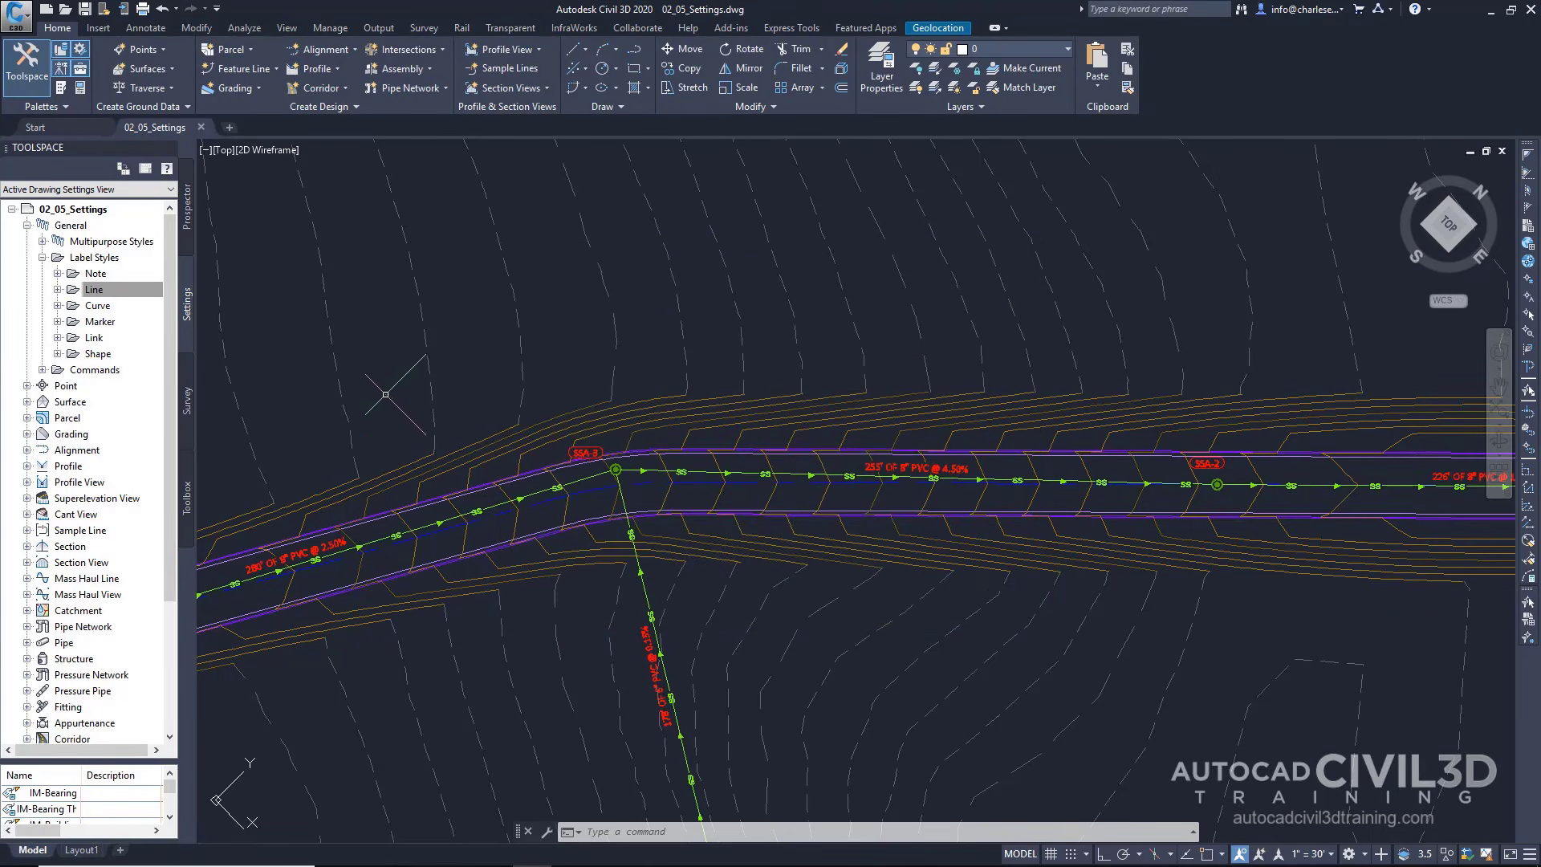
# In the Surface feature settings, expand Default Styles and Contour Labeling Defaults and set the surface default style to IM-C-5 and 25.
pyautogui.rightClick(70, 435)
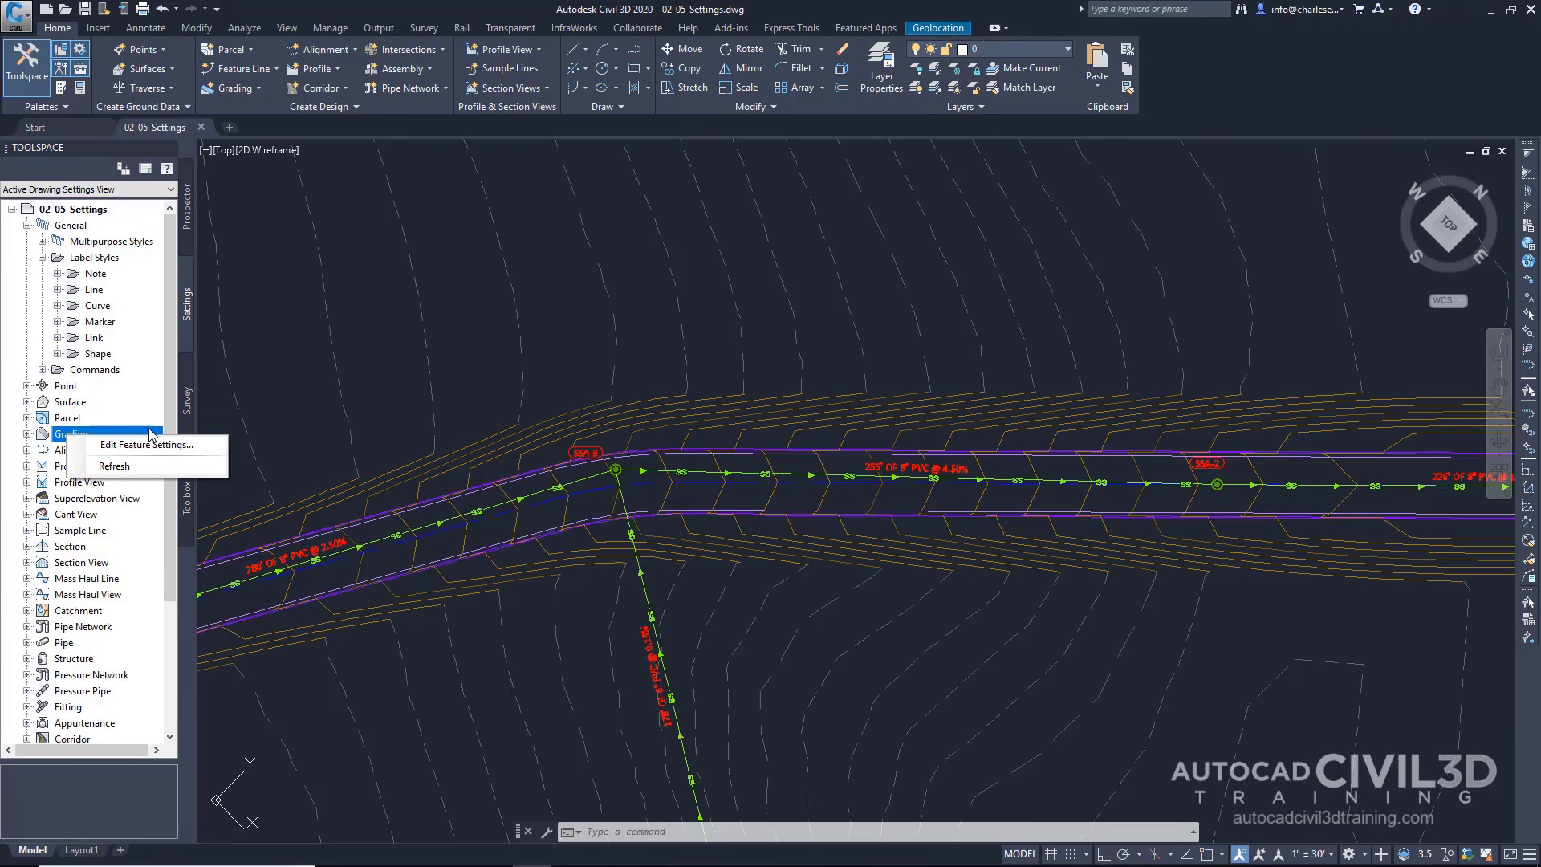
pyautogui.rightClick(69, 404)
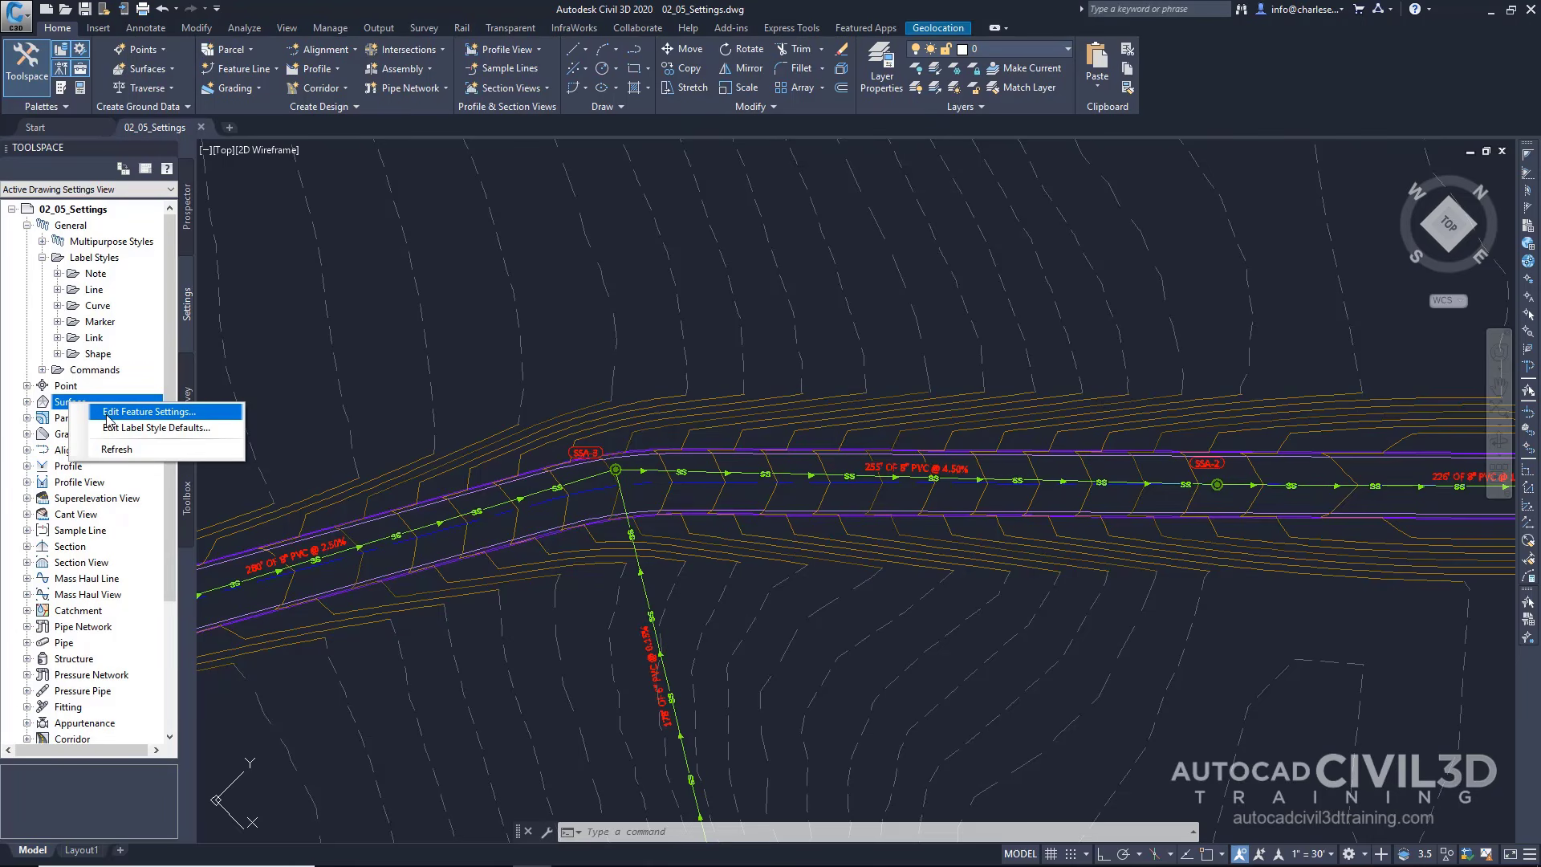
pyautogui.click(108, 413)
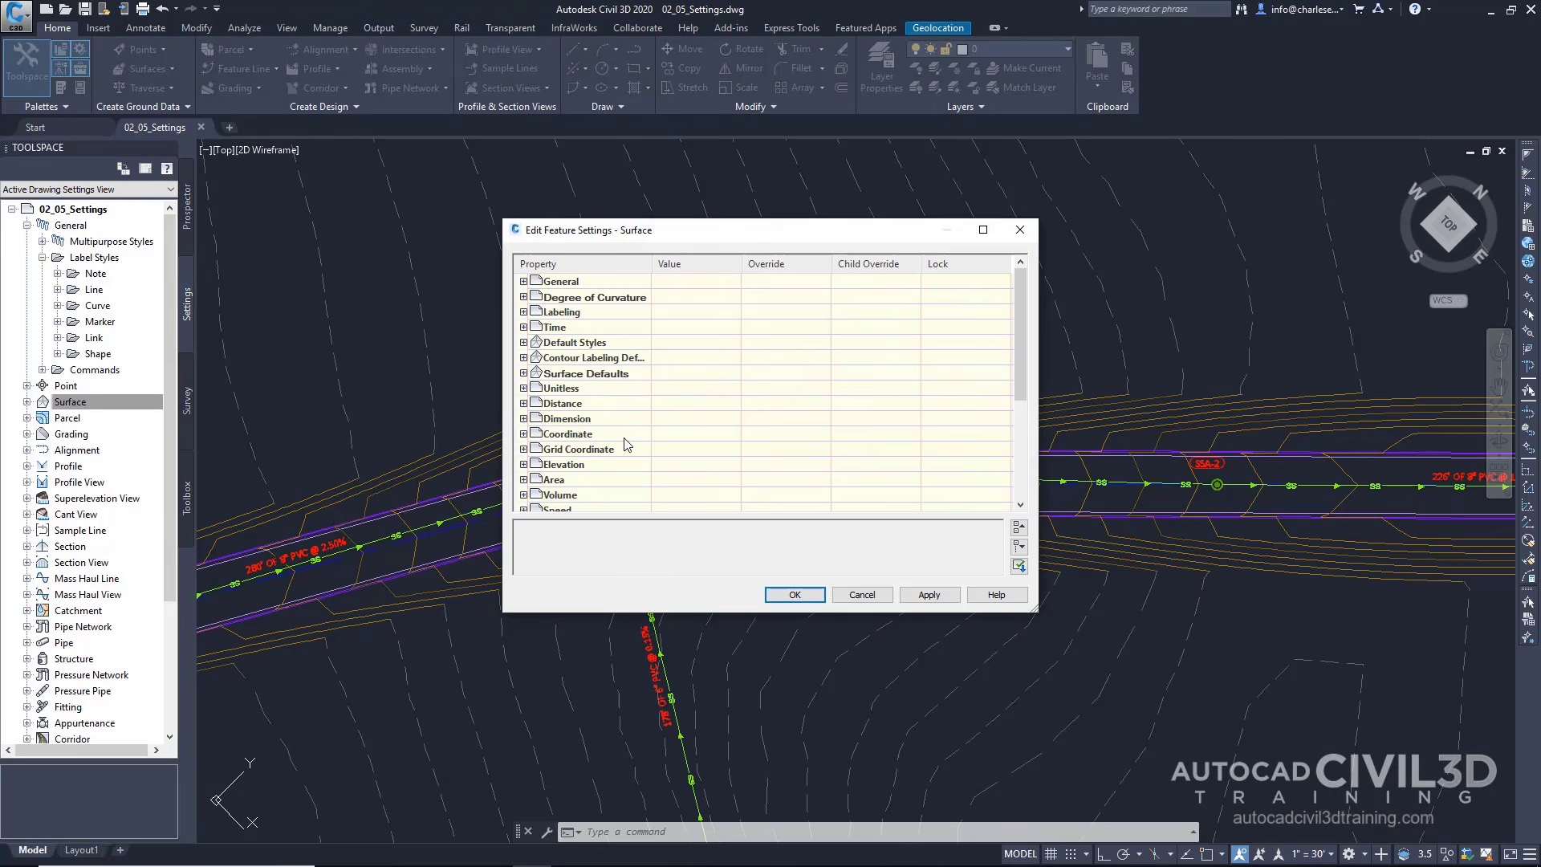
pyautogui.click(523, 341)
pyautogui.click(523, 434)
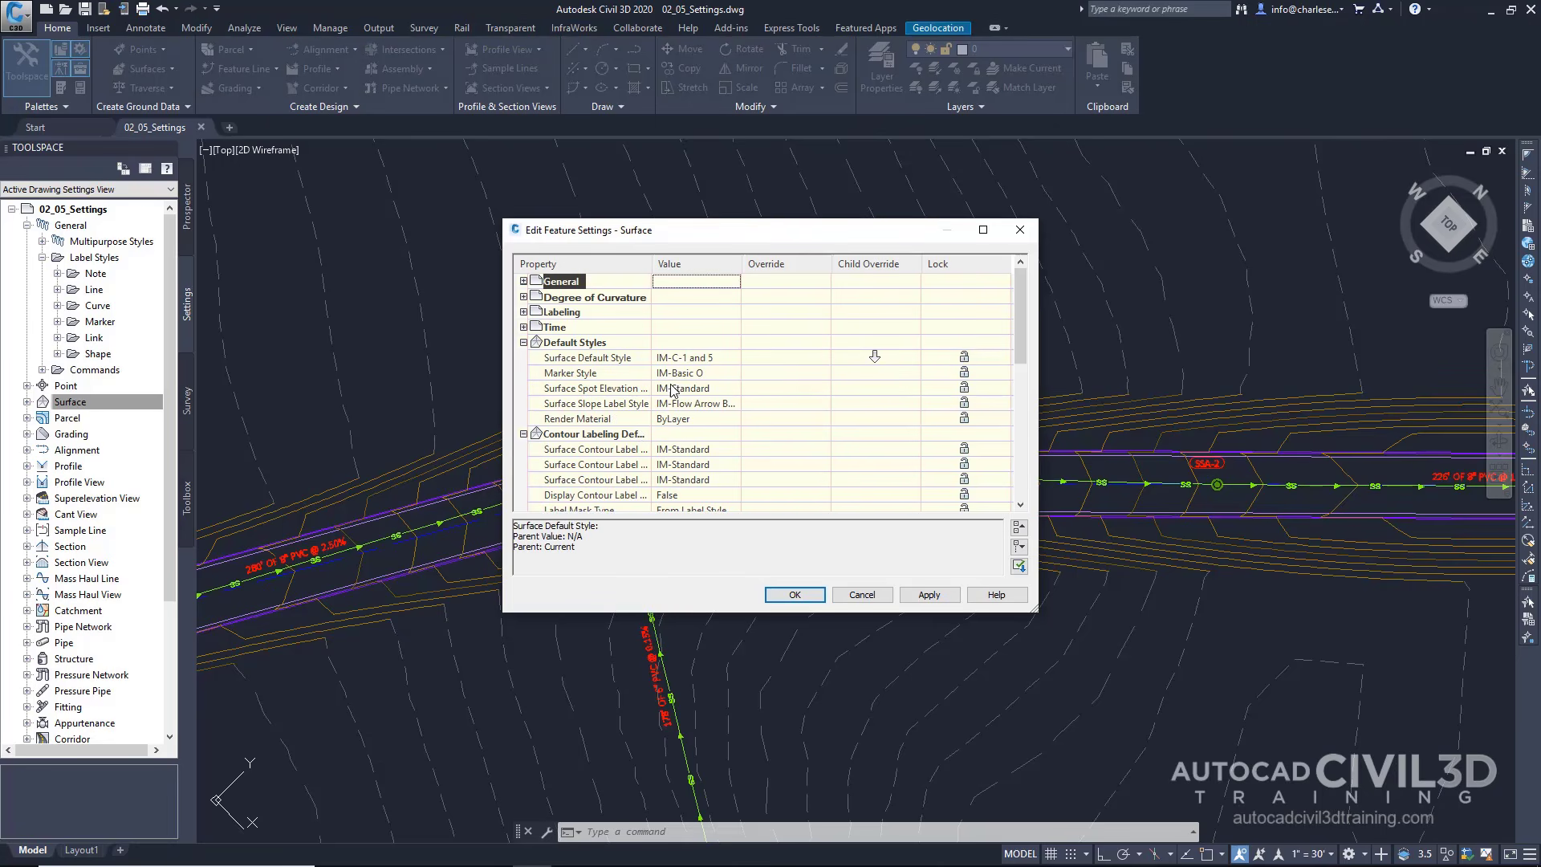
pyautogui.click(723, 360)
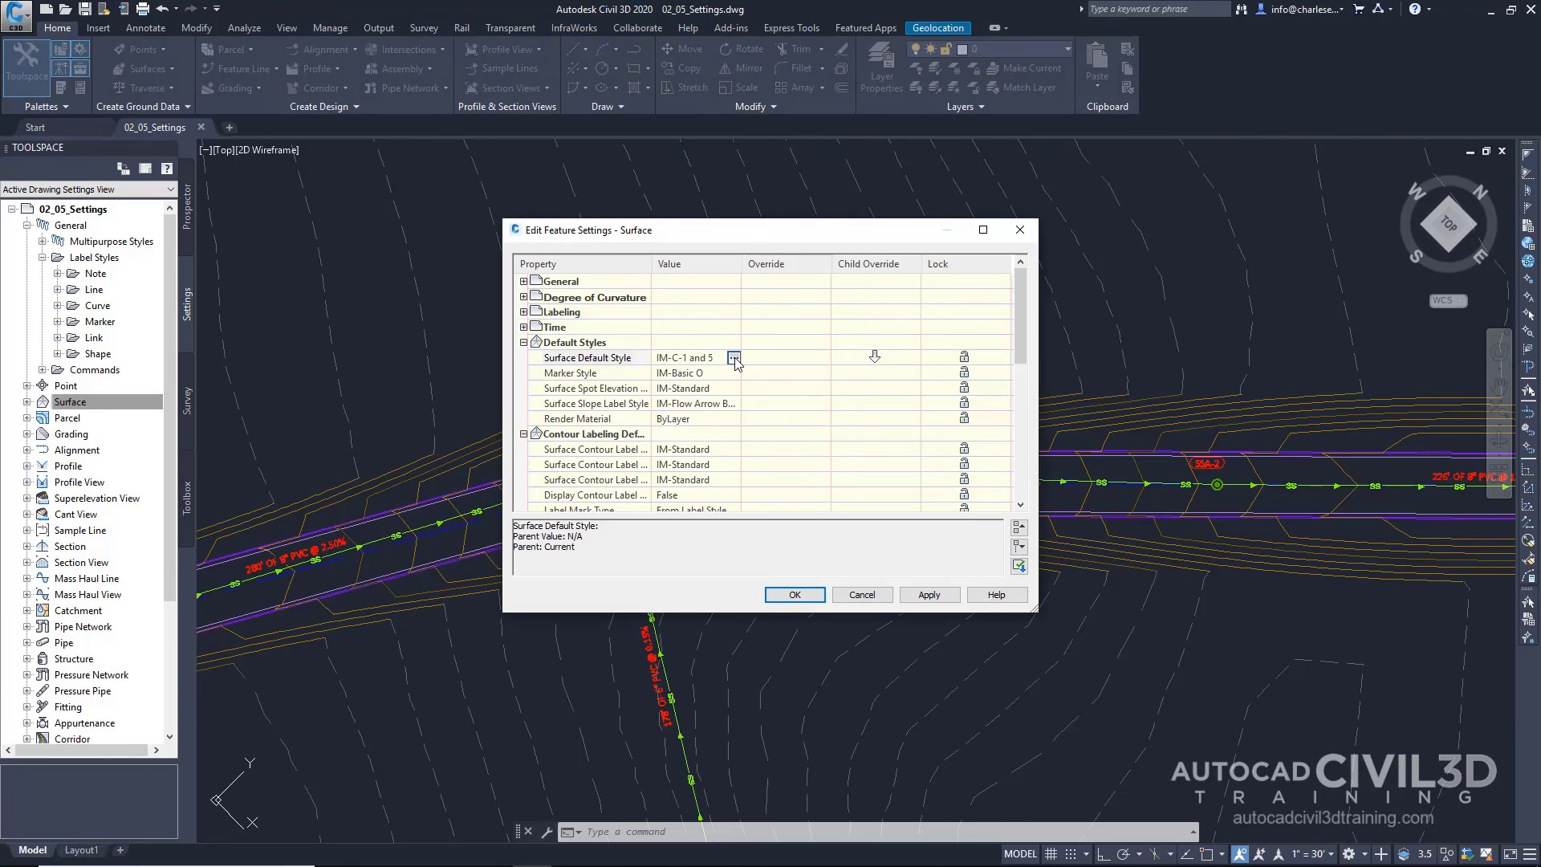
pyautogui.click(734, 359)
pyautogui.click(802, 415)
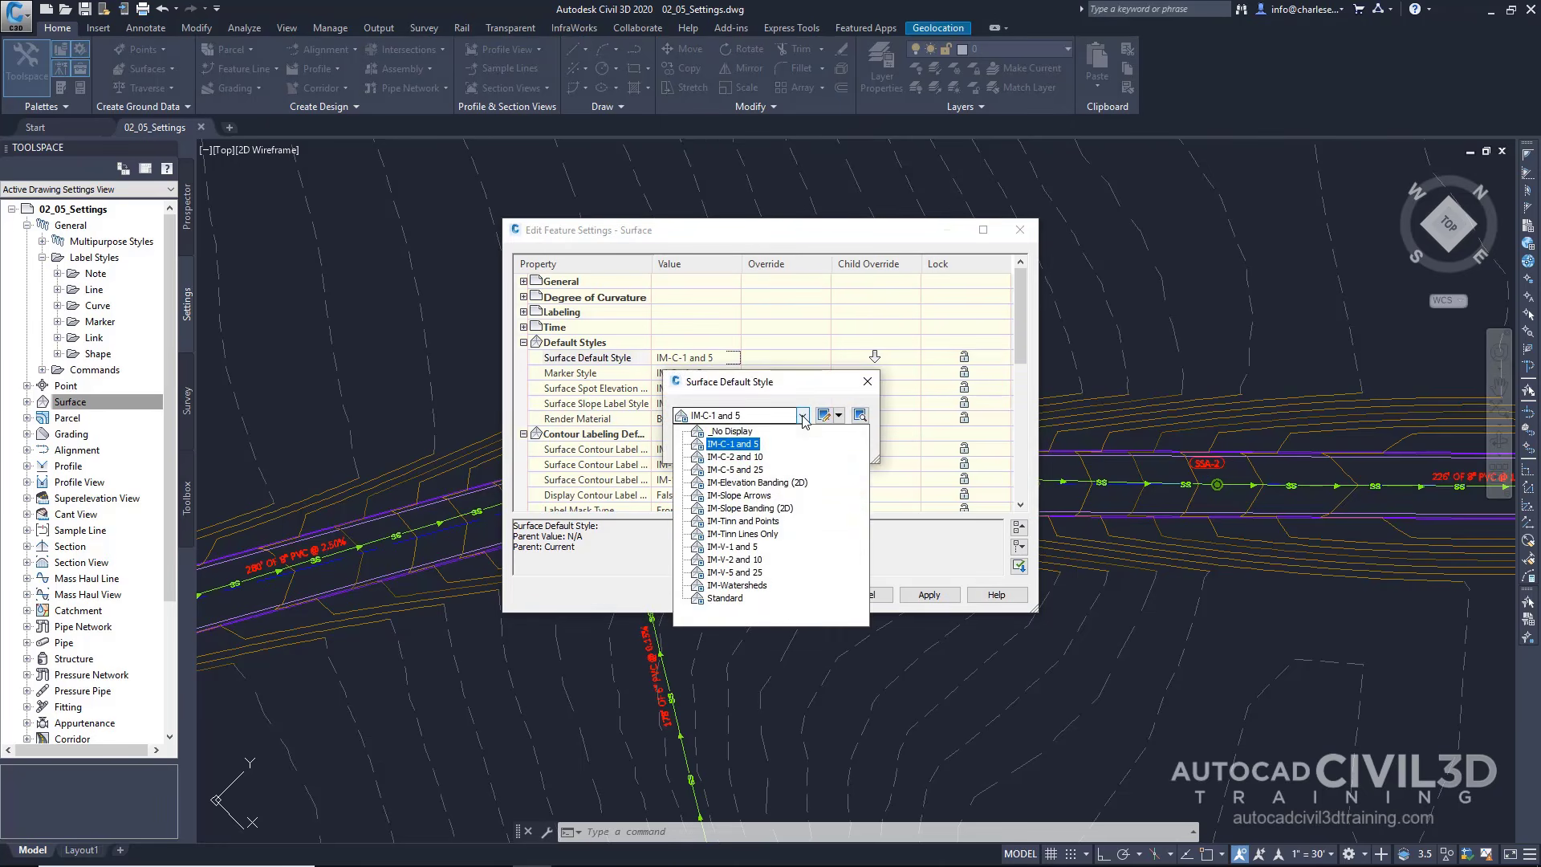
pyautogui.click(735, 470)
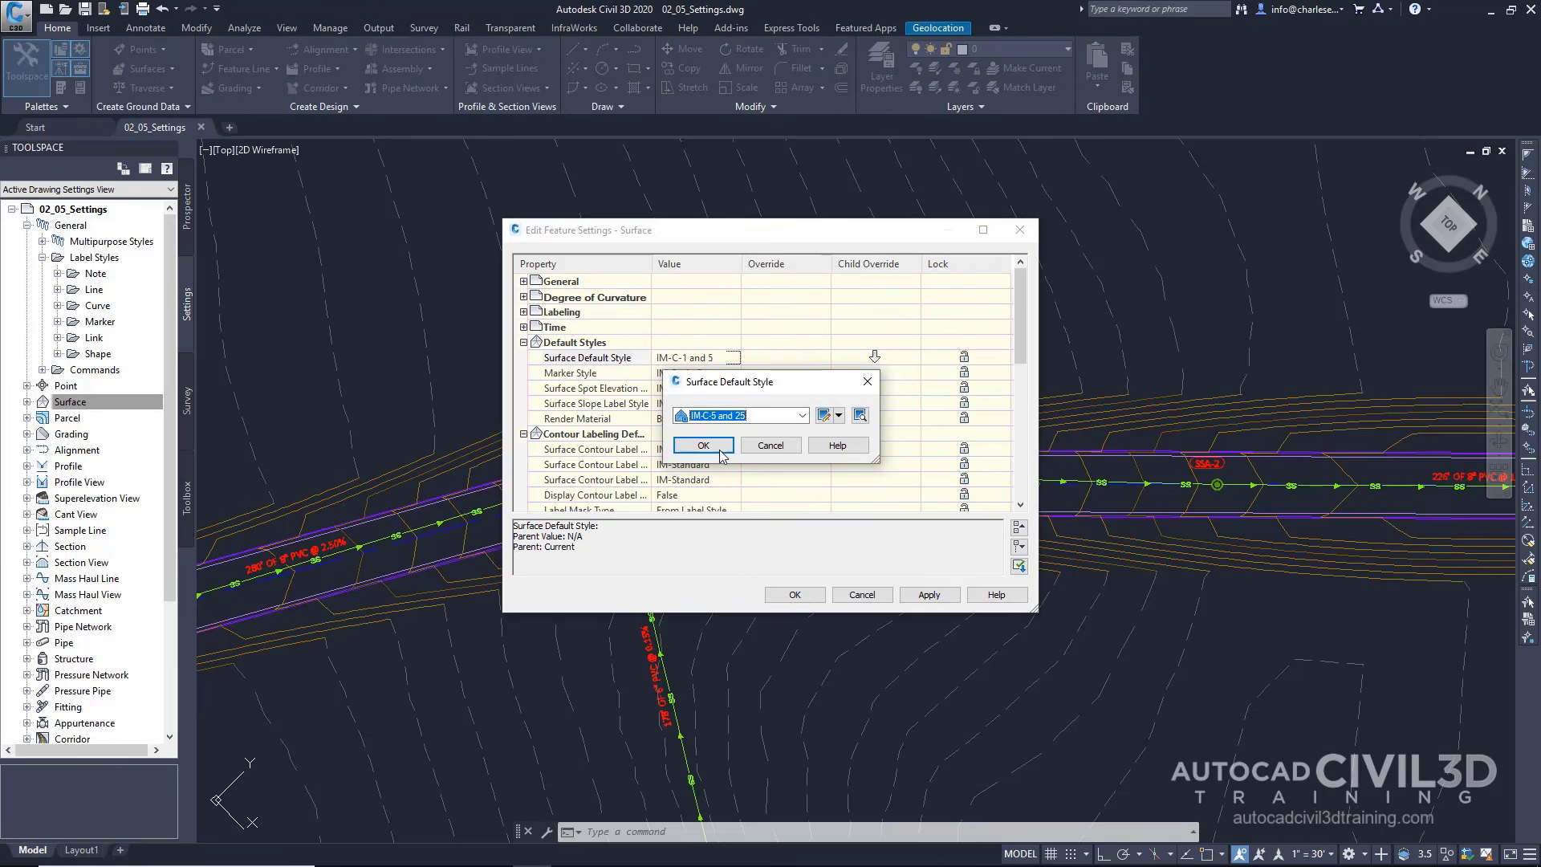
pyautogui.click(719, 452)
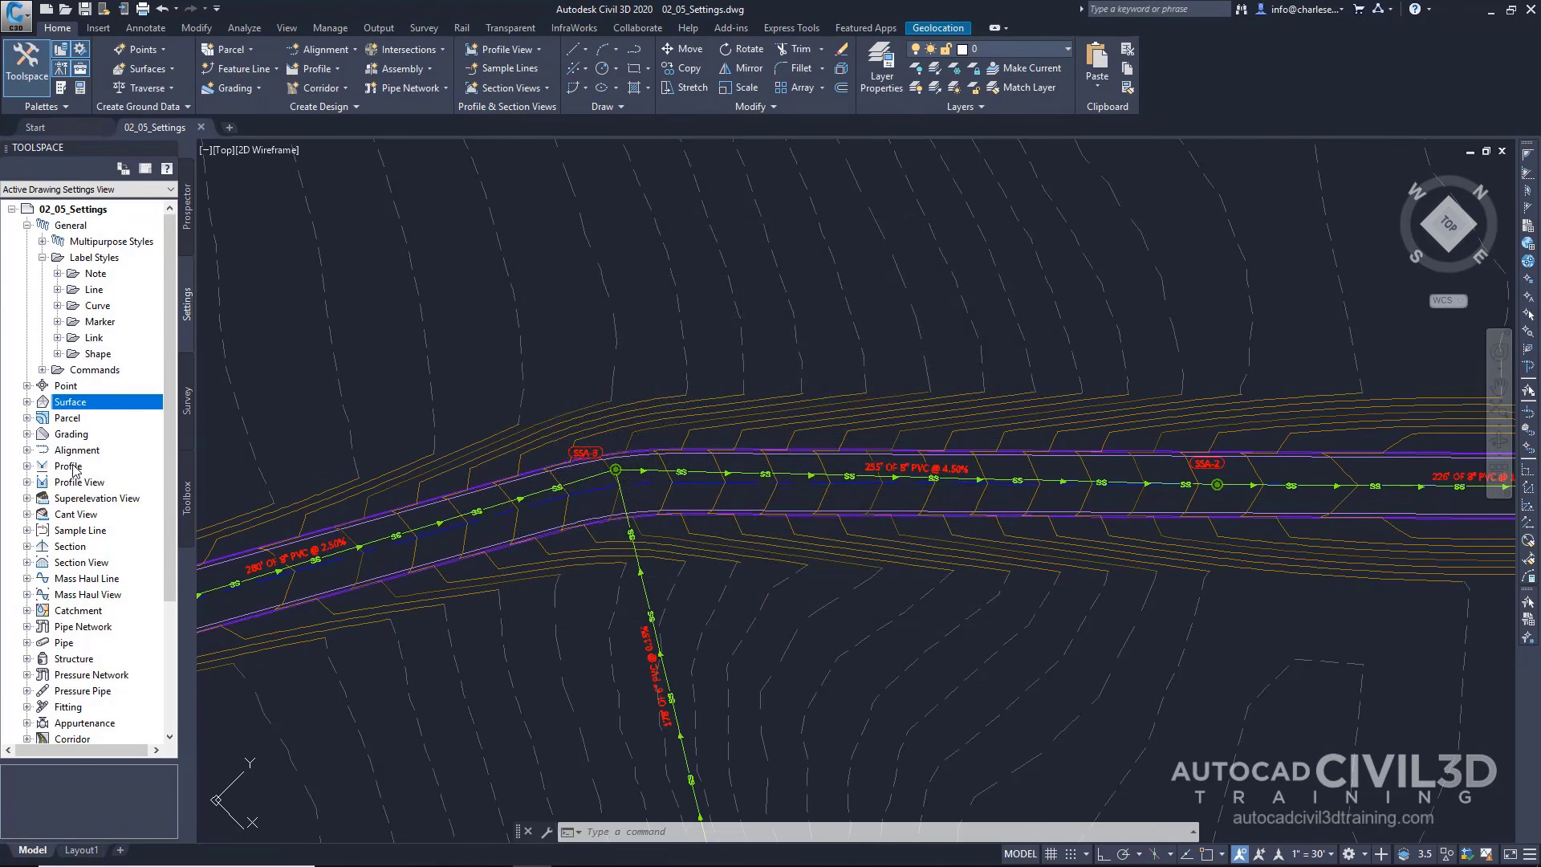
# Examine the Profile Creation defaults in the feature settings of the Profile collection, including the vertical curve settings.
pyautogui.click(71, 466)
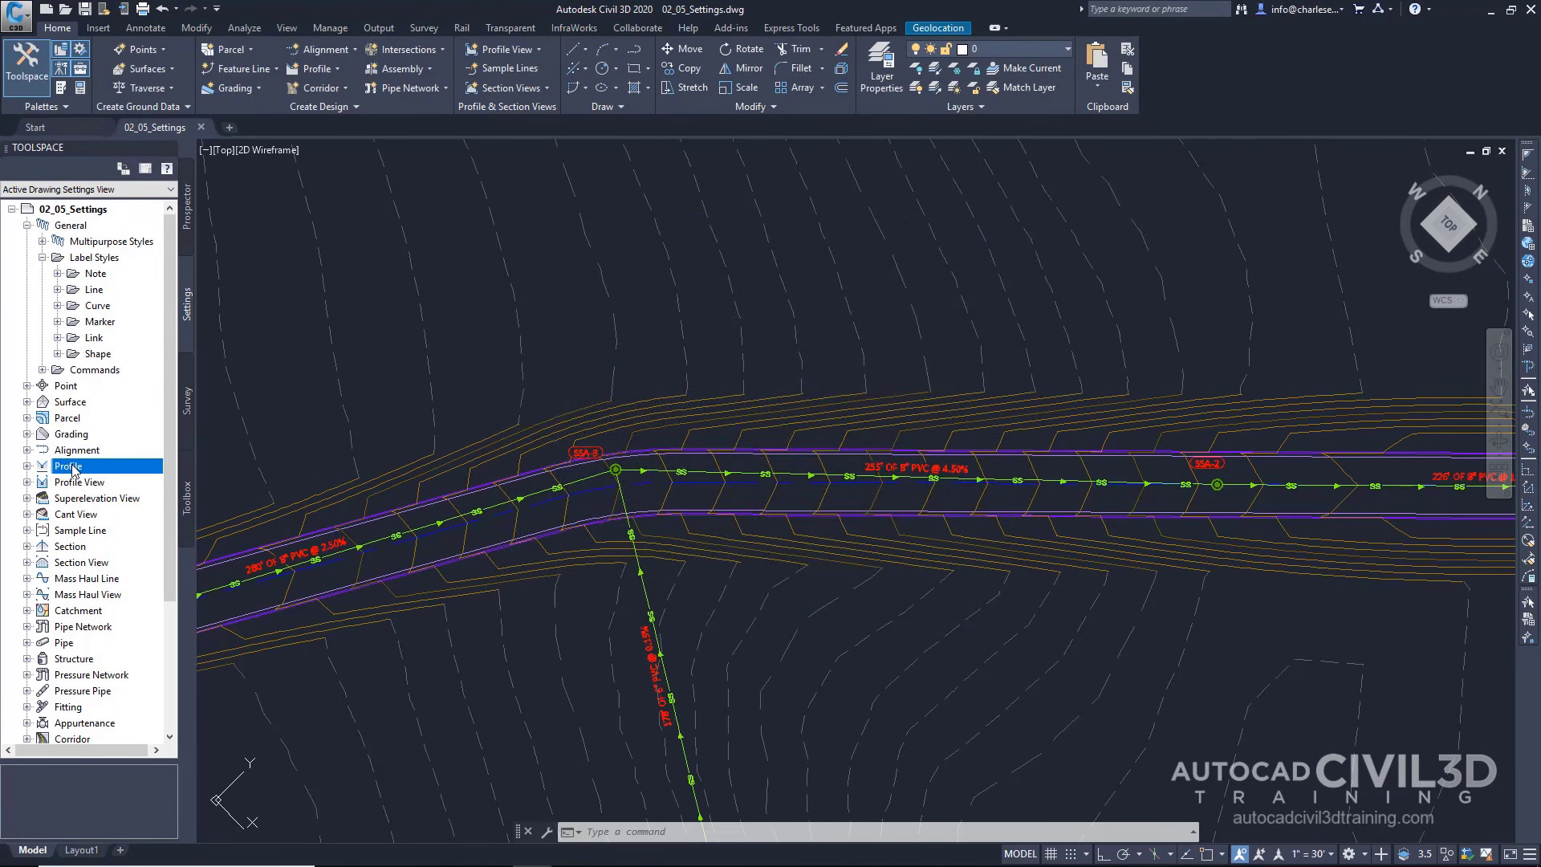
pyautogui.rightClick(73, 468)
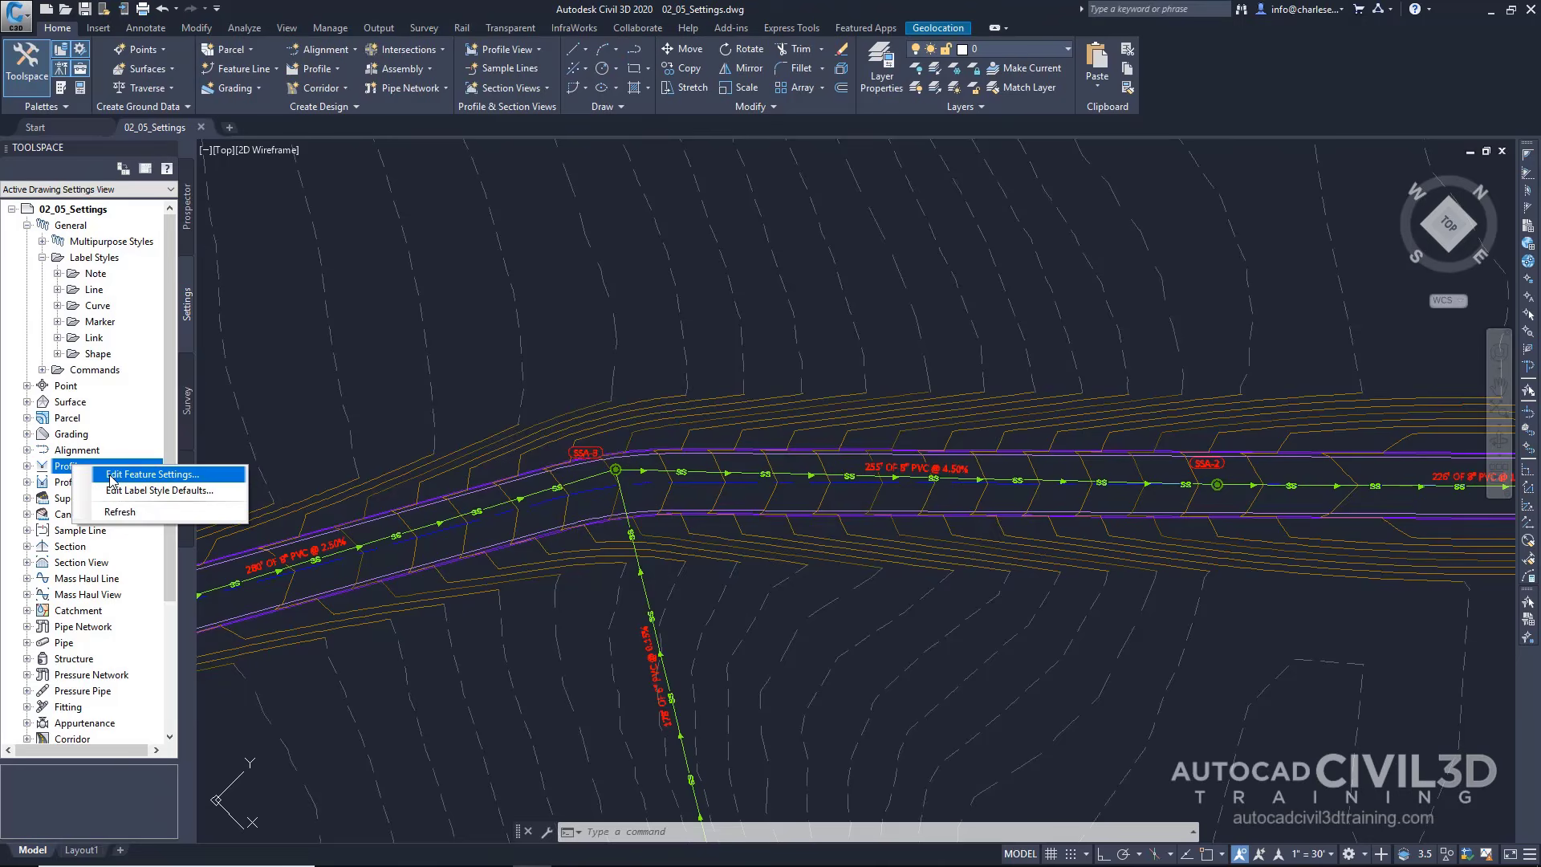
pyautogui.click(111, 476)
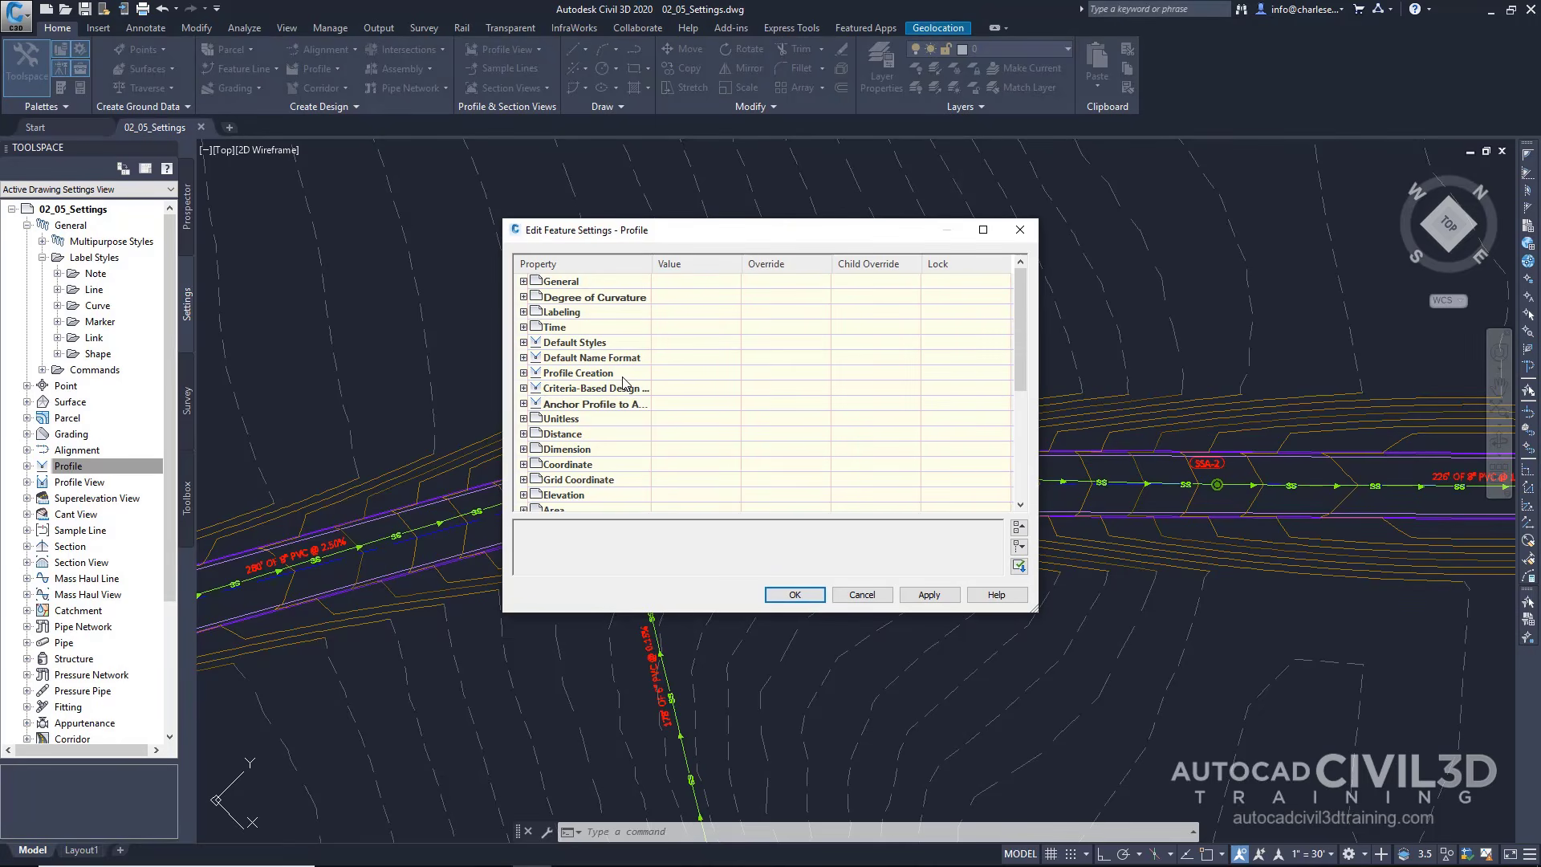
pyautogui.click(523, 372)
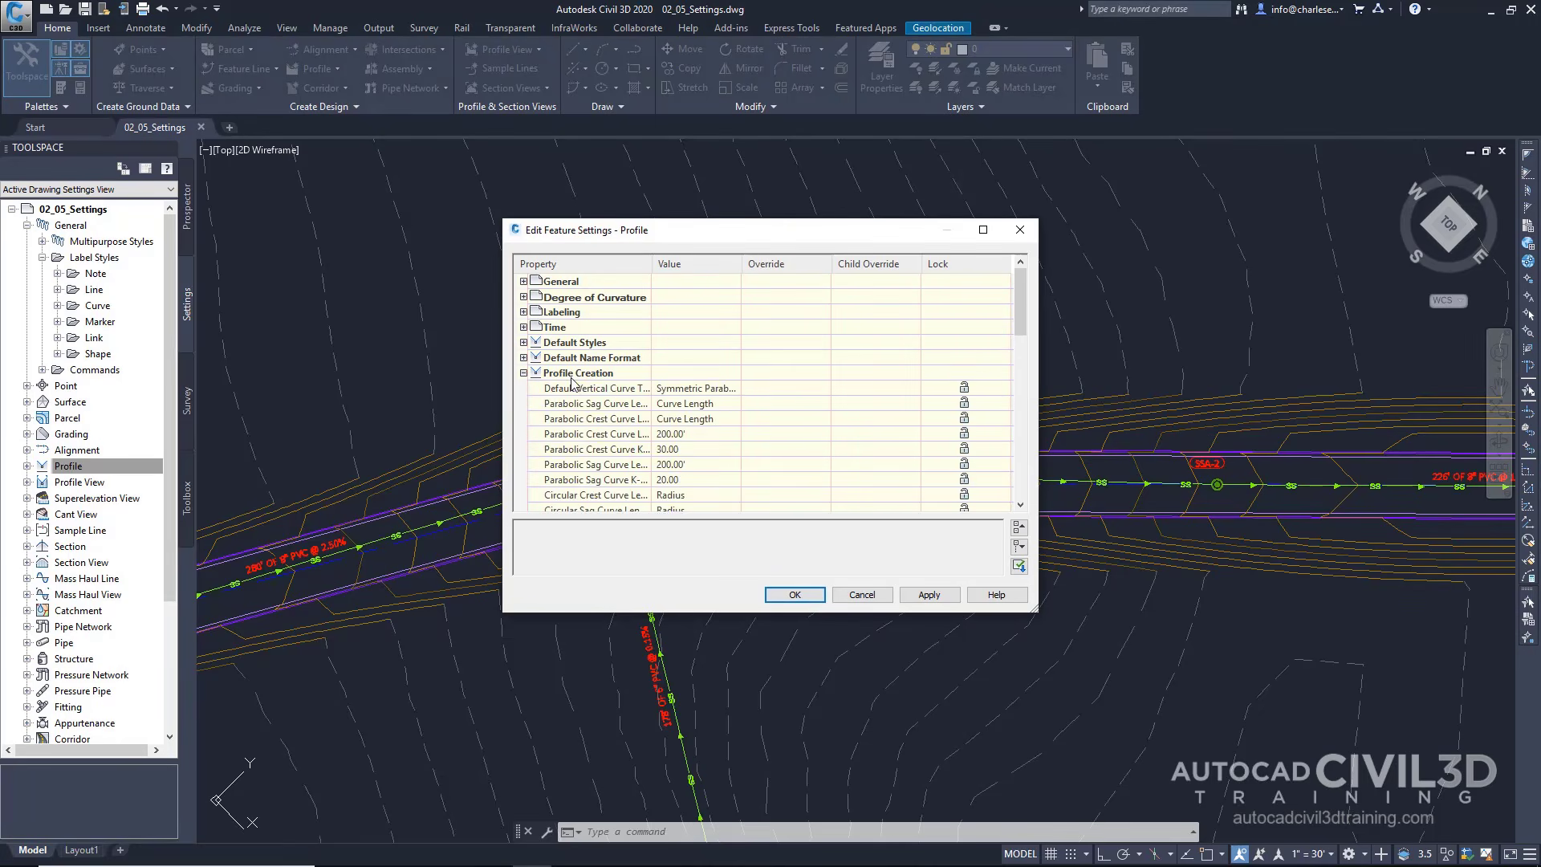
pyautogui.scroll(-2, 761, 435)
pyautogui.scroll(-3, 762, 437)
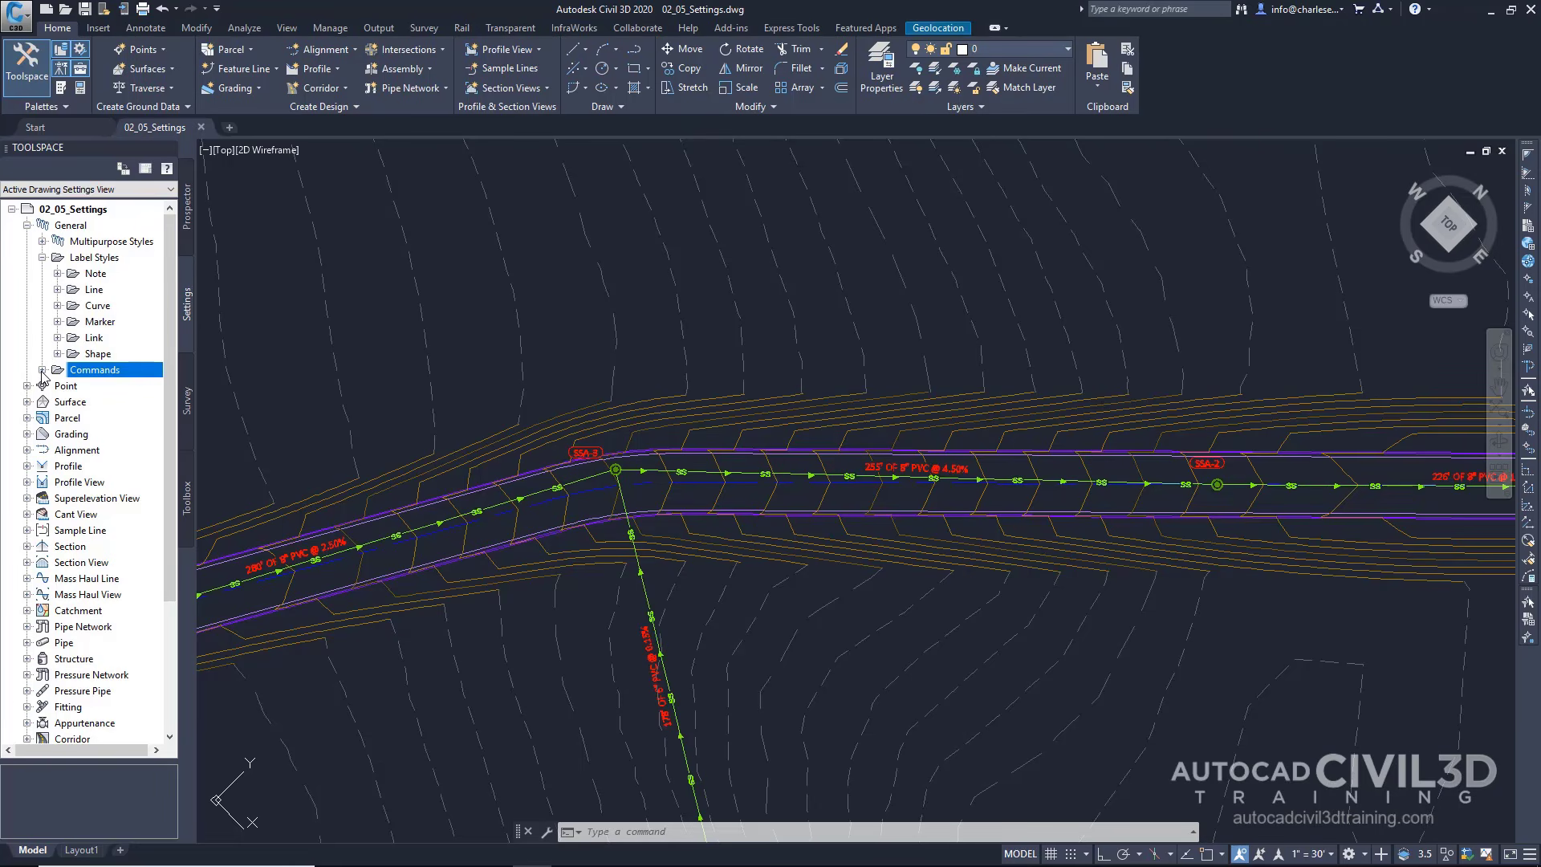
# View the command settings of AddLineBetweenPoints under the General commands and close them without changes.
pyautogui.click(43, 371)
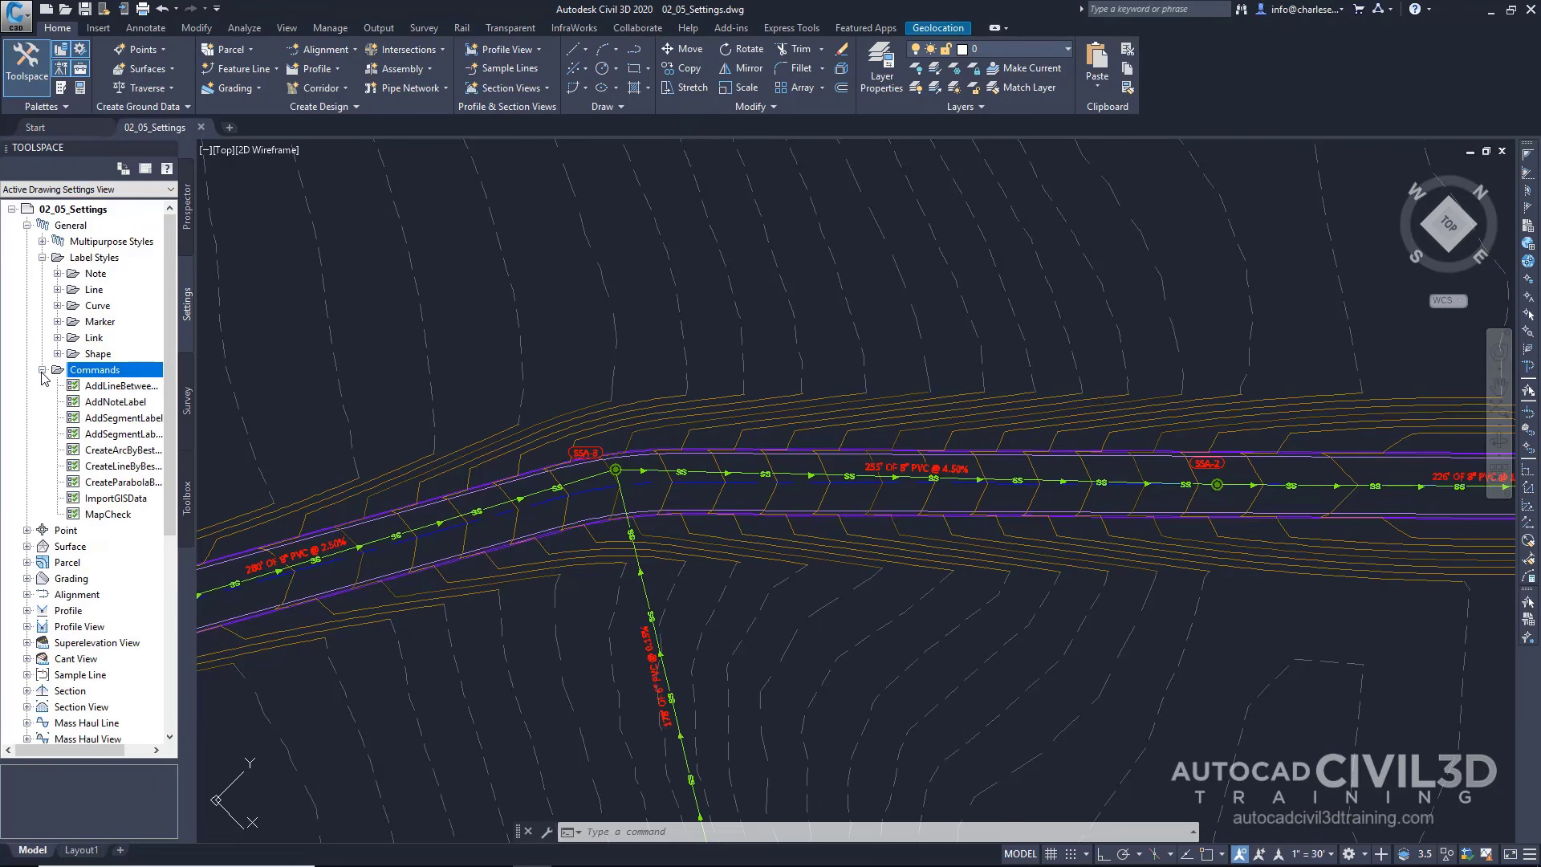
pyautogui.rightClick(103, 391)
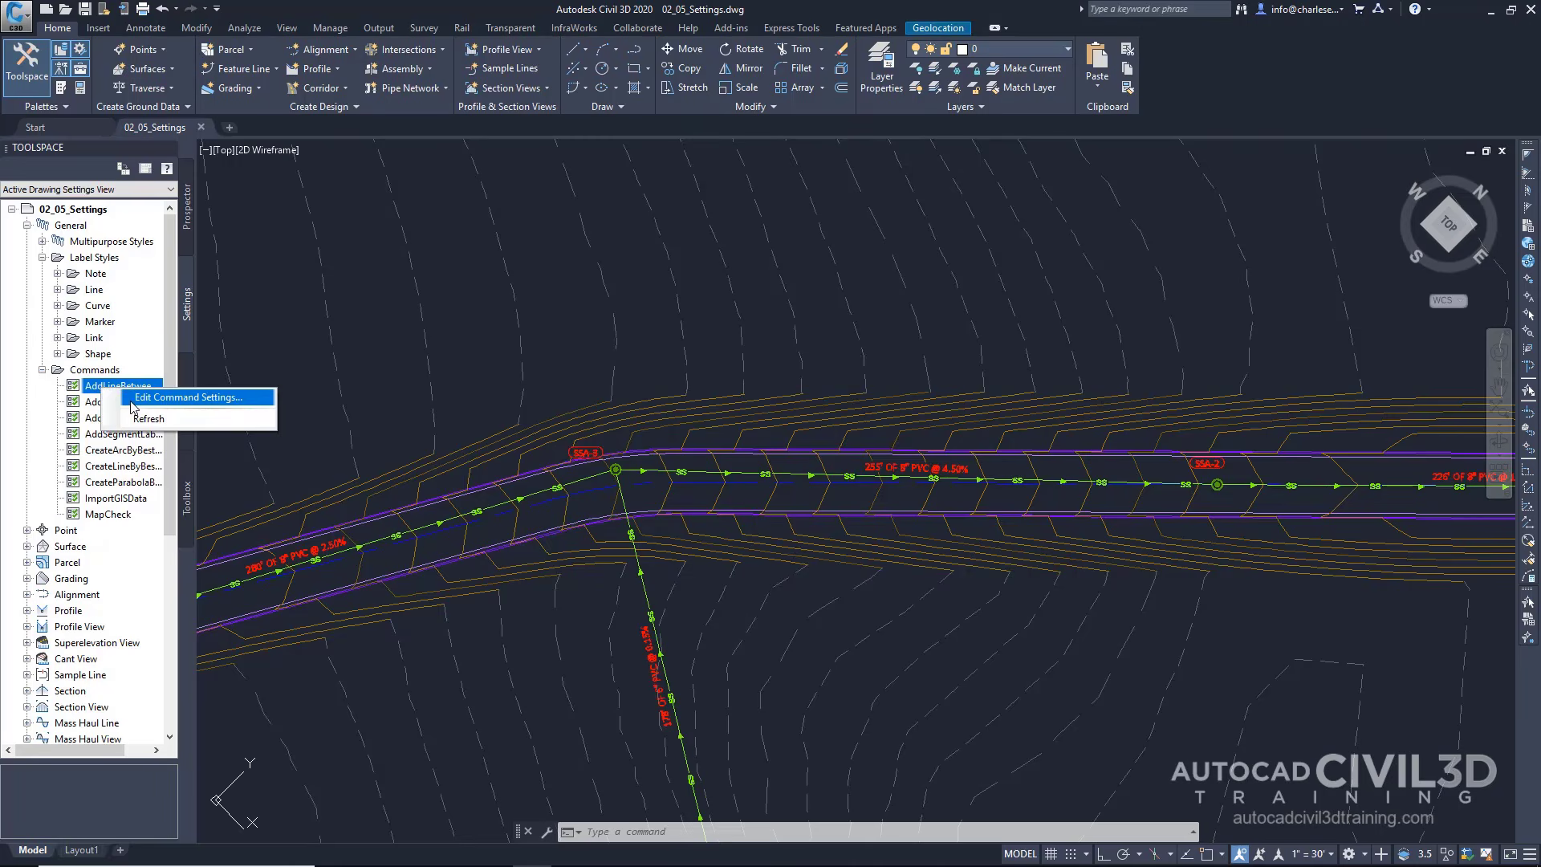
pyautogui.click(133, 403)
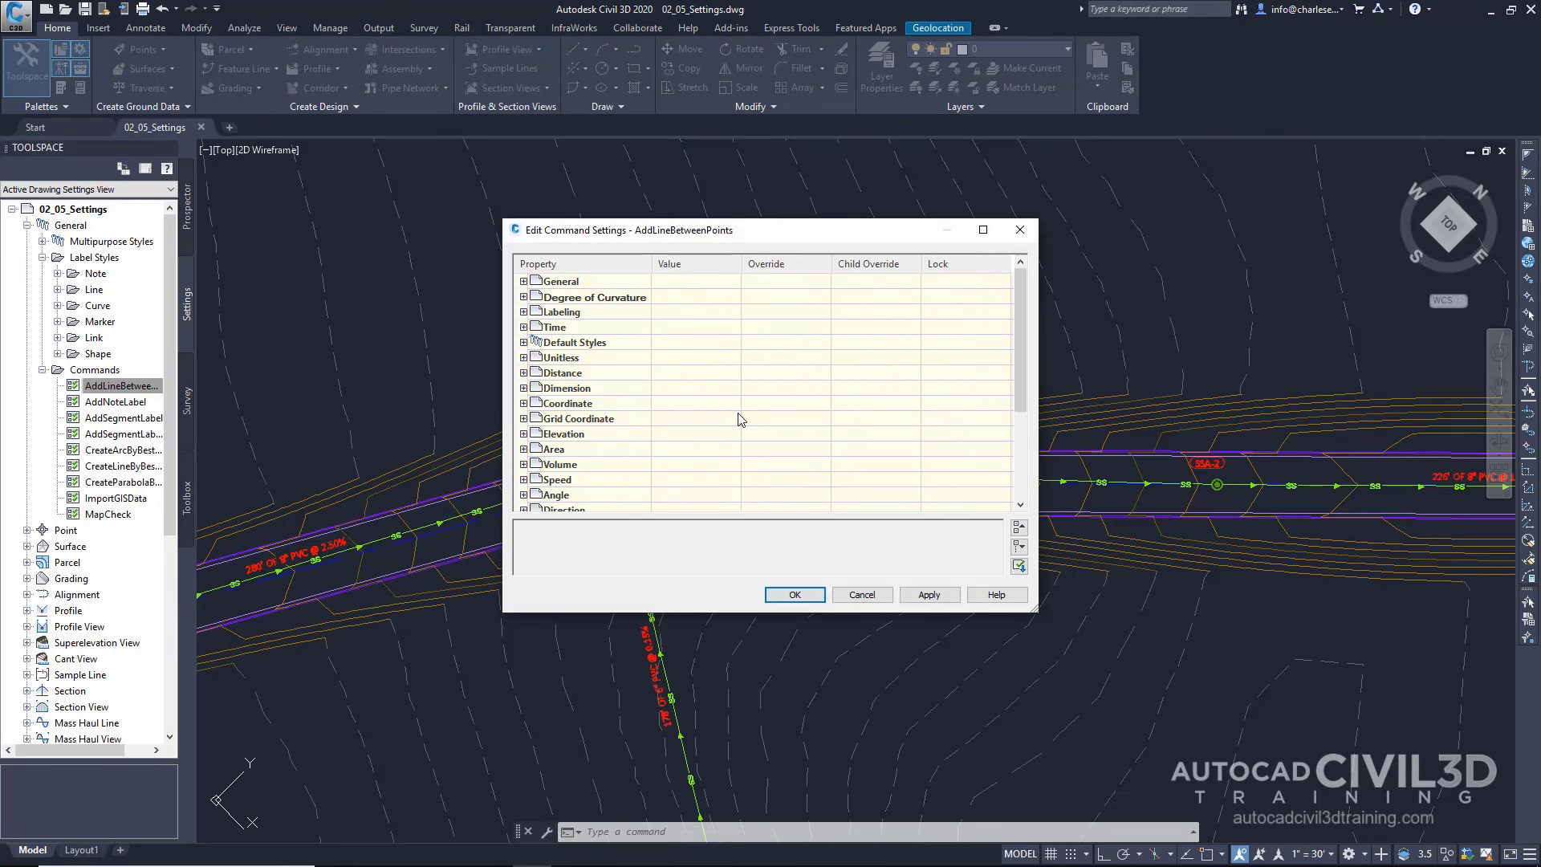
pyautogui.click(861, 594)
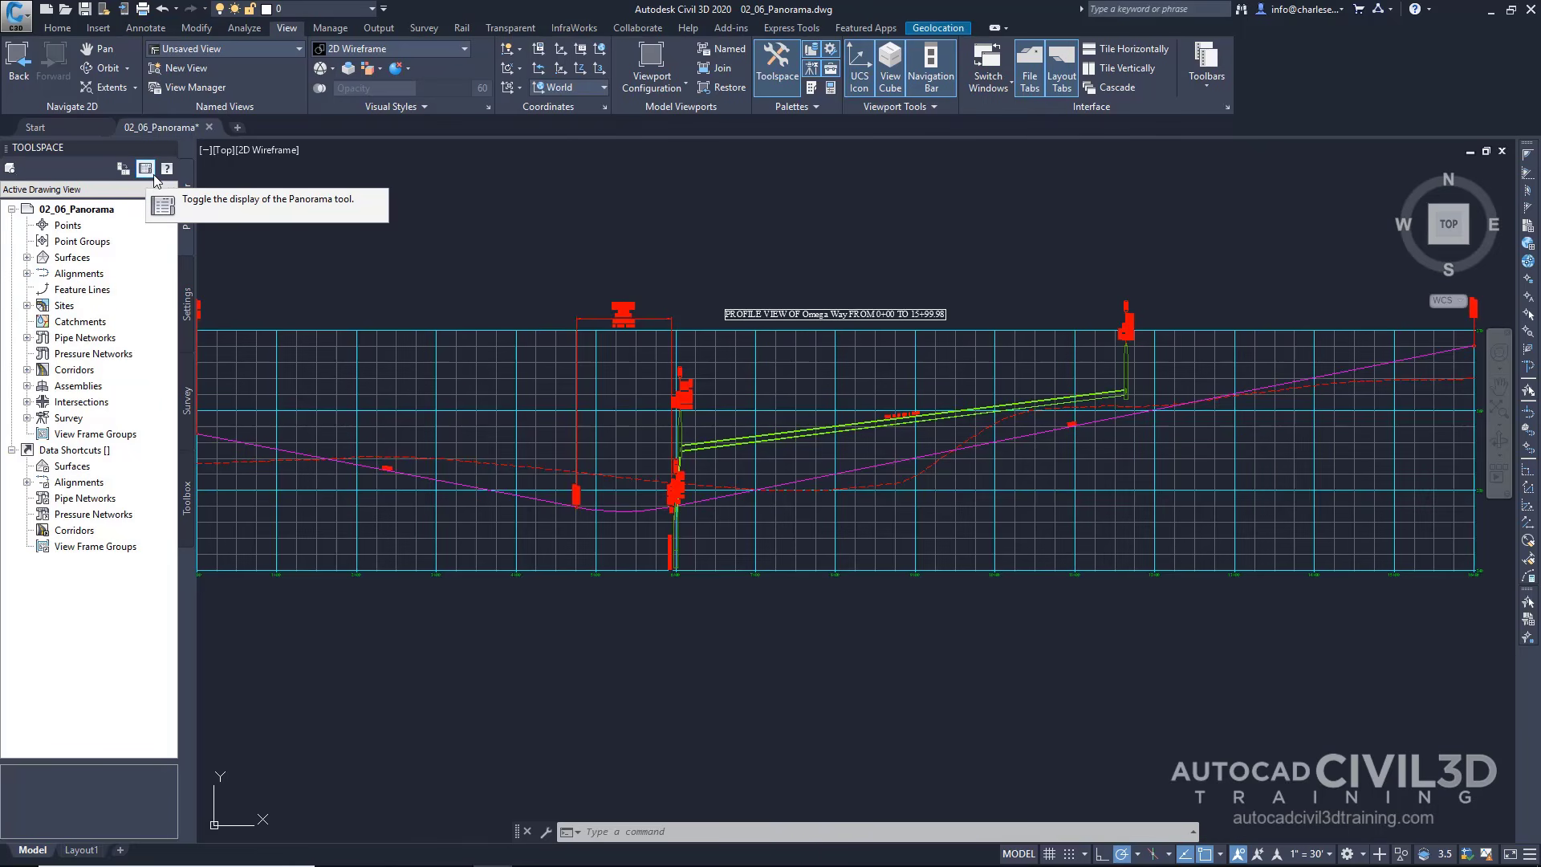
# Edit the sanitary pipe network from its pipe in the Omega Way profile view and open the pipe network vistas in Panorama.
pyautogui.click(707, 442)
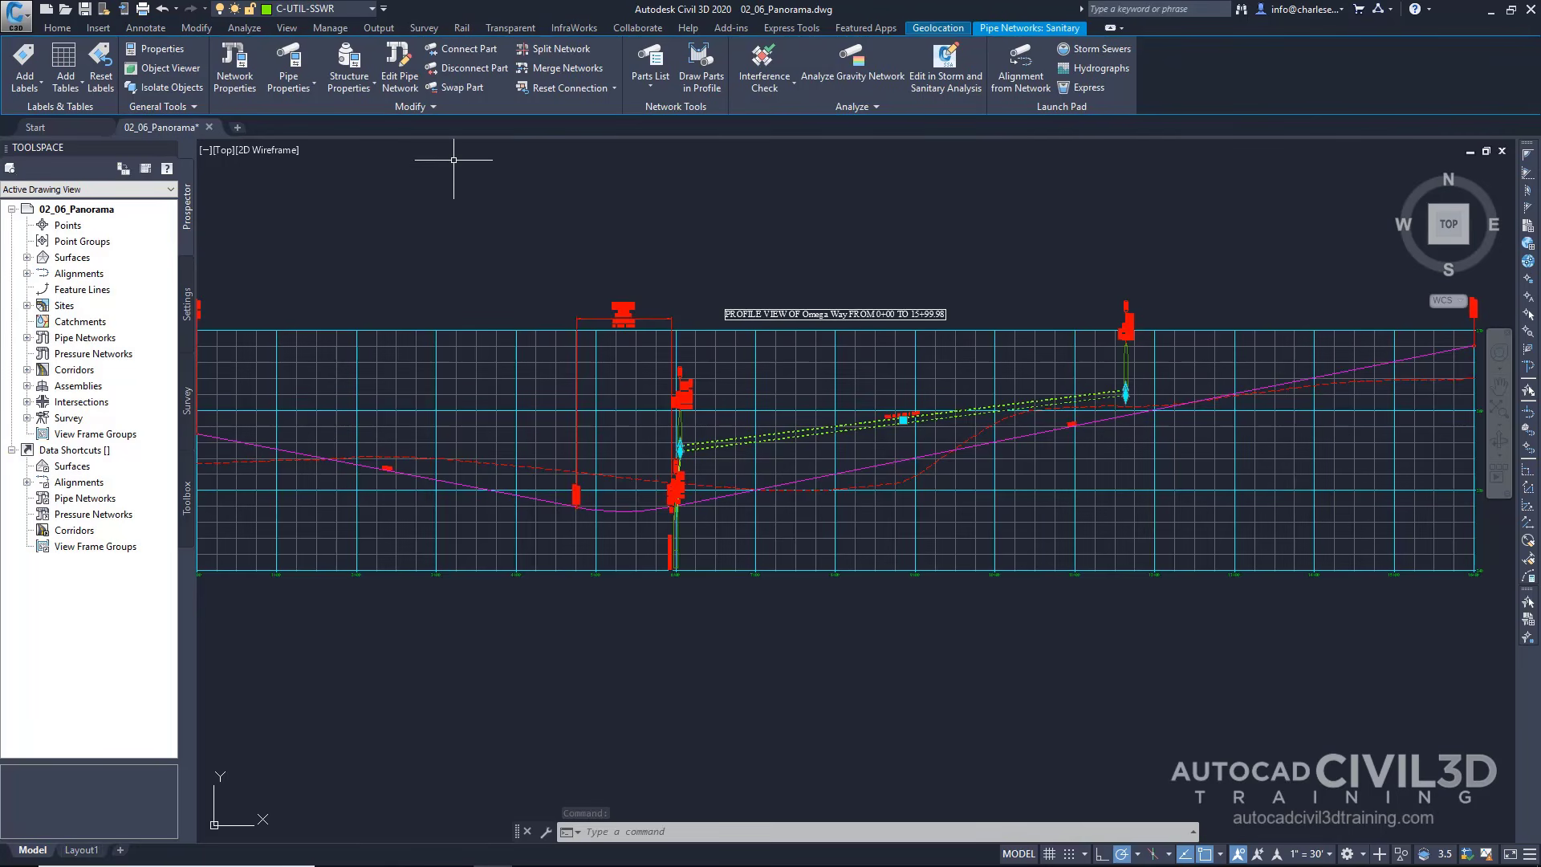
pyautogui.click(405, 80)
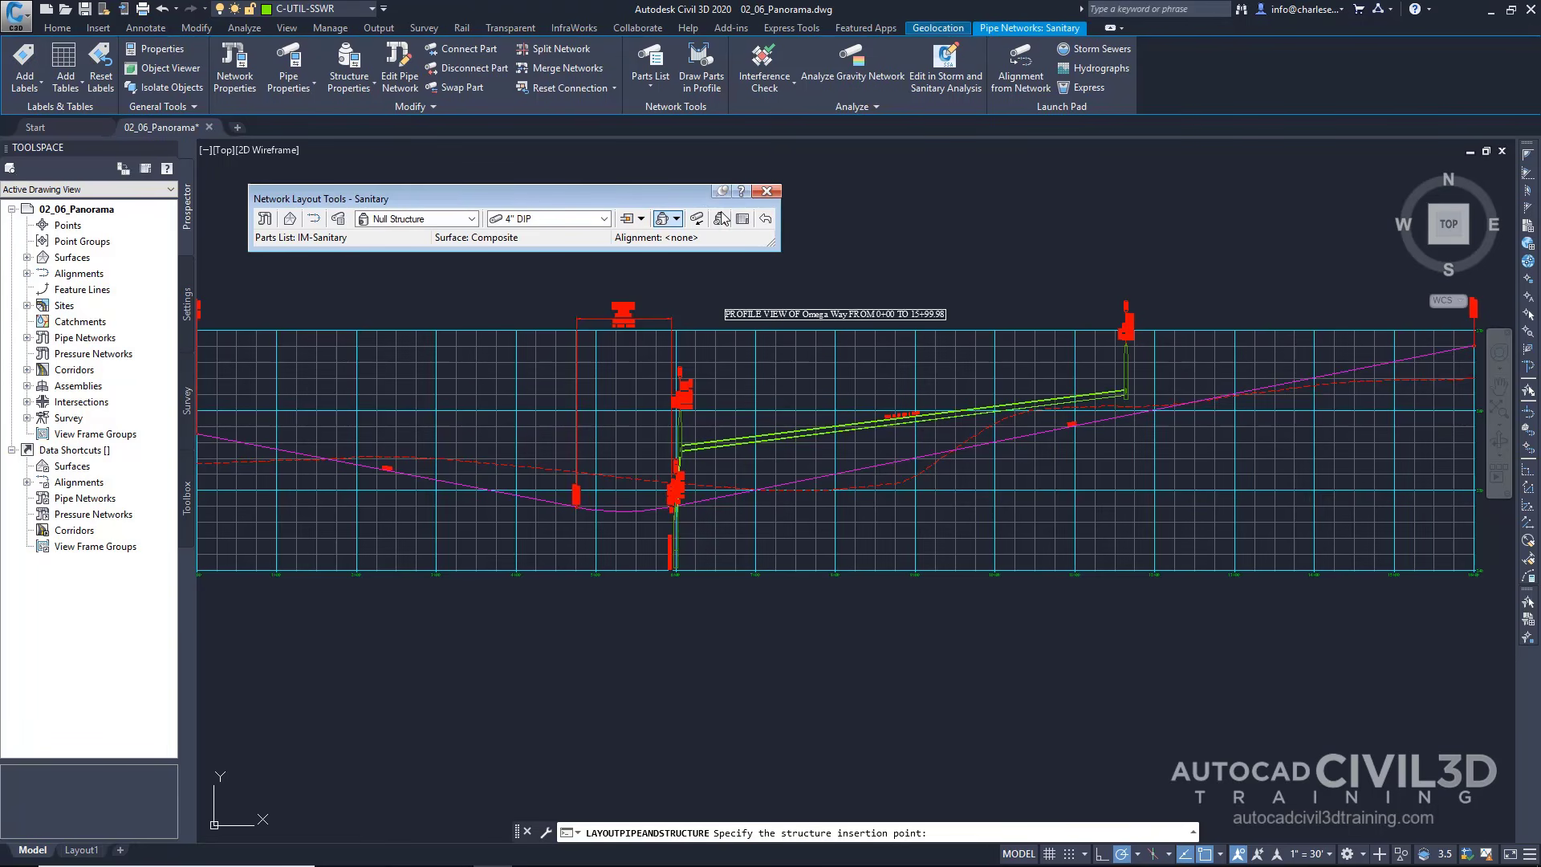
pyautogui.click(743, 218)
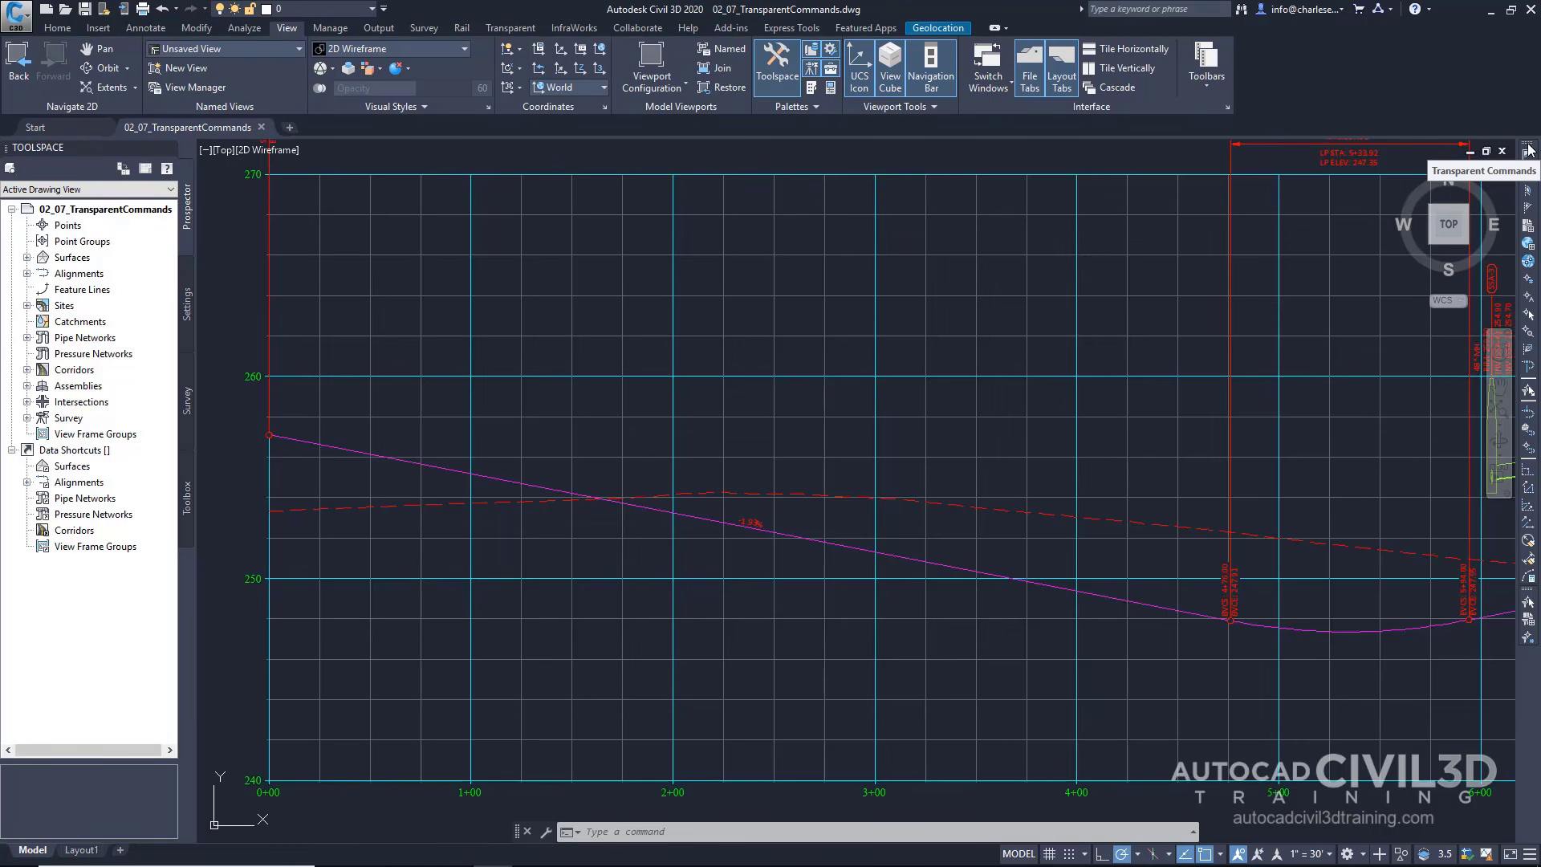
pyautogui.write('L')
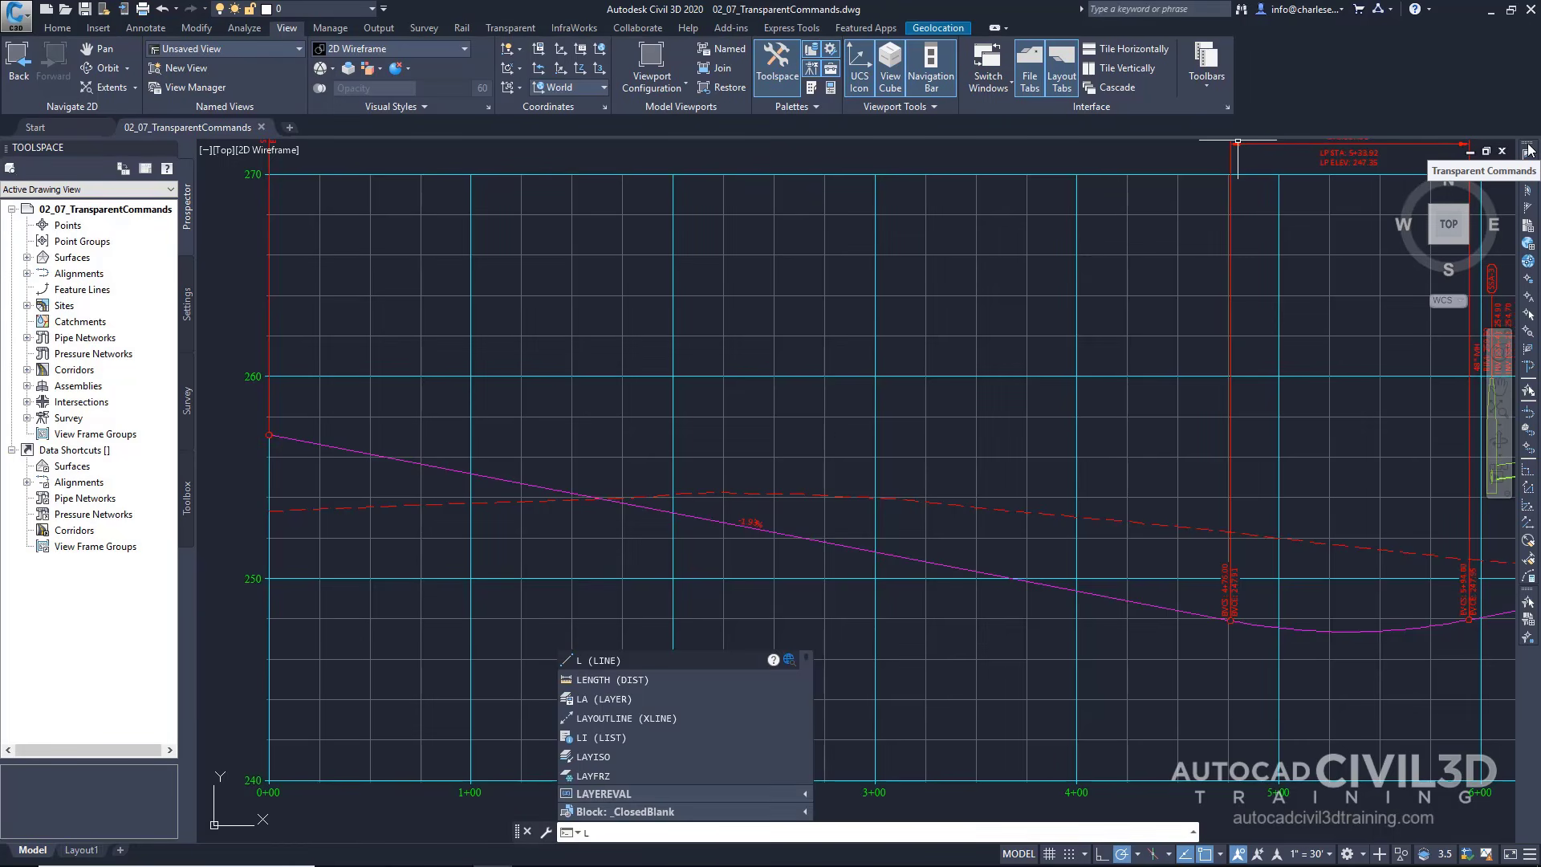
pyautogui.press('Return')
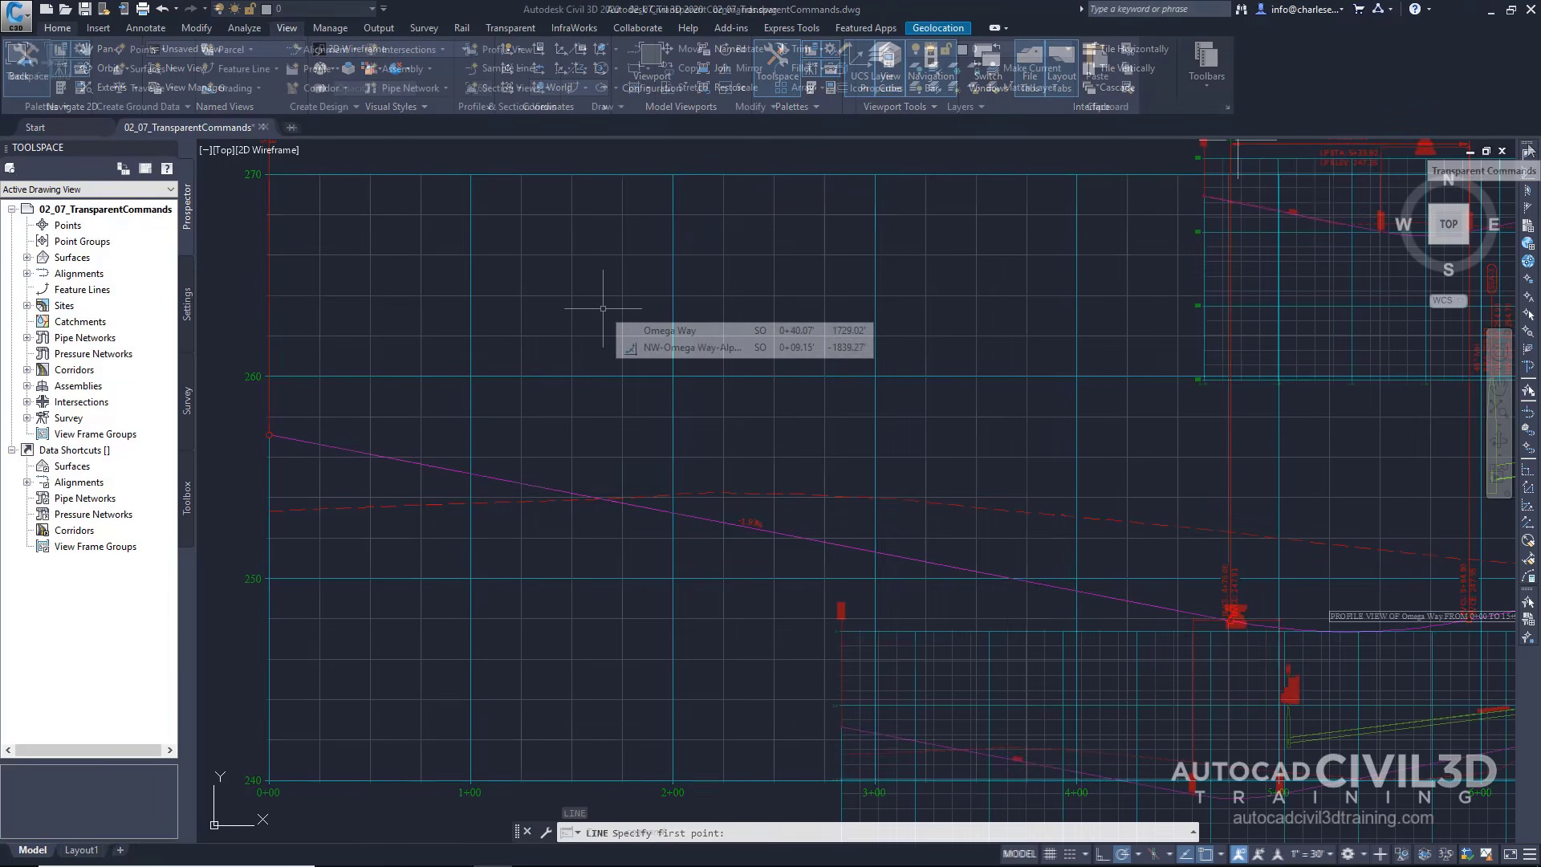
pyautogui.scroll(-3, 603, 307)
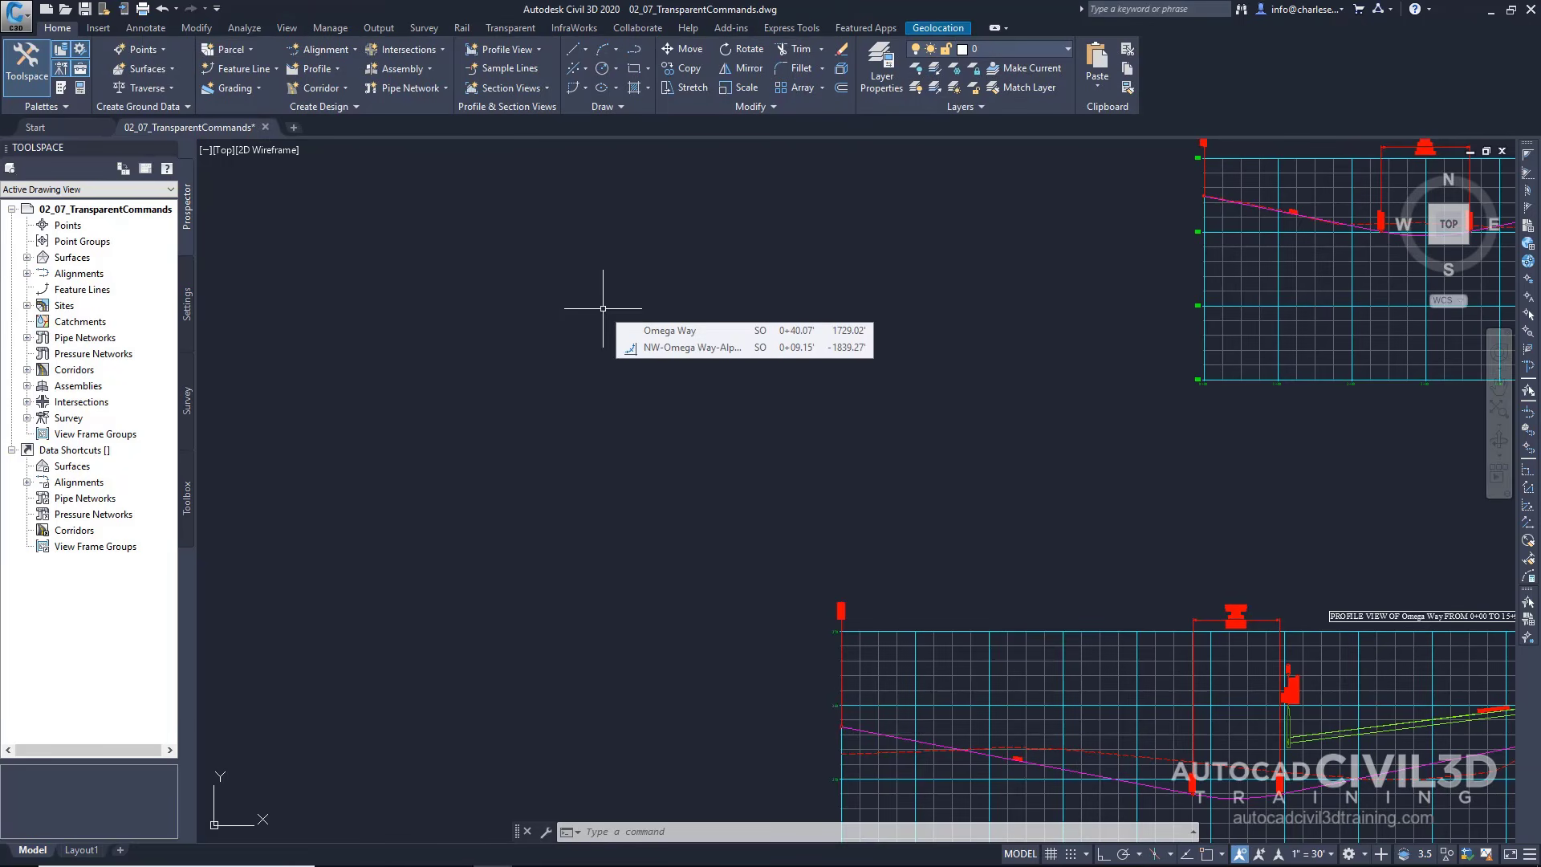
# Try to draw a line with the Bearing Distance transparent command, starting from a point in empty space beside the profile views.
pyautogui.write('l')
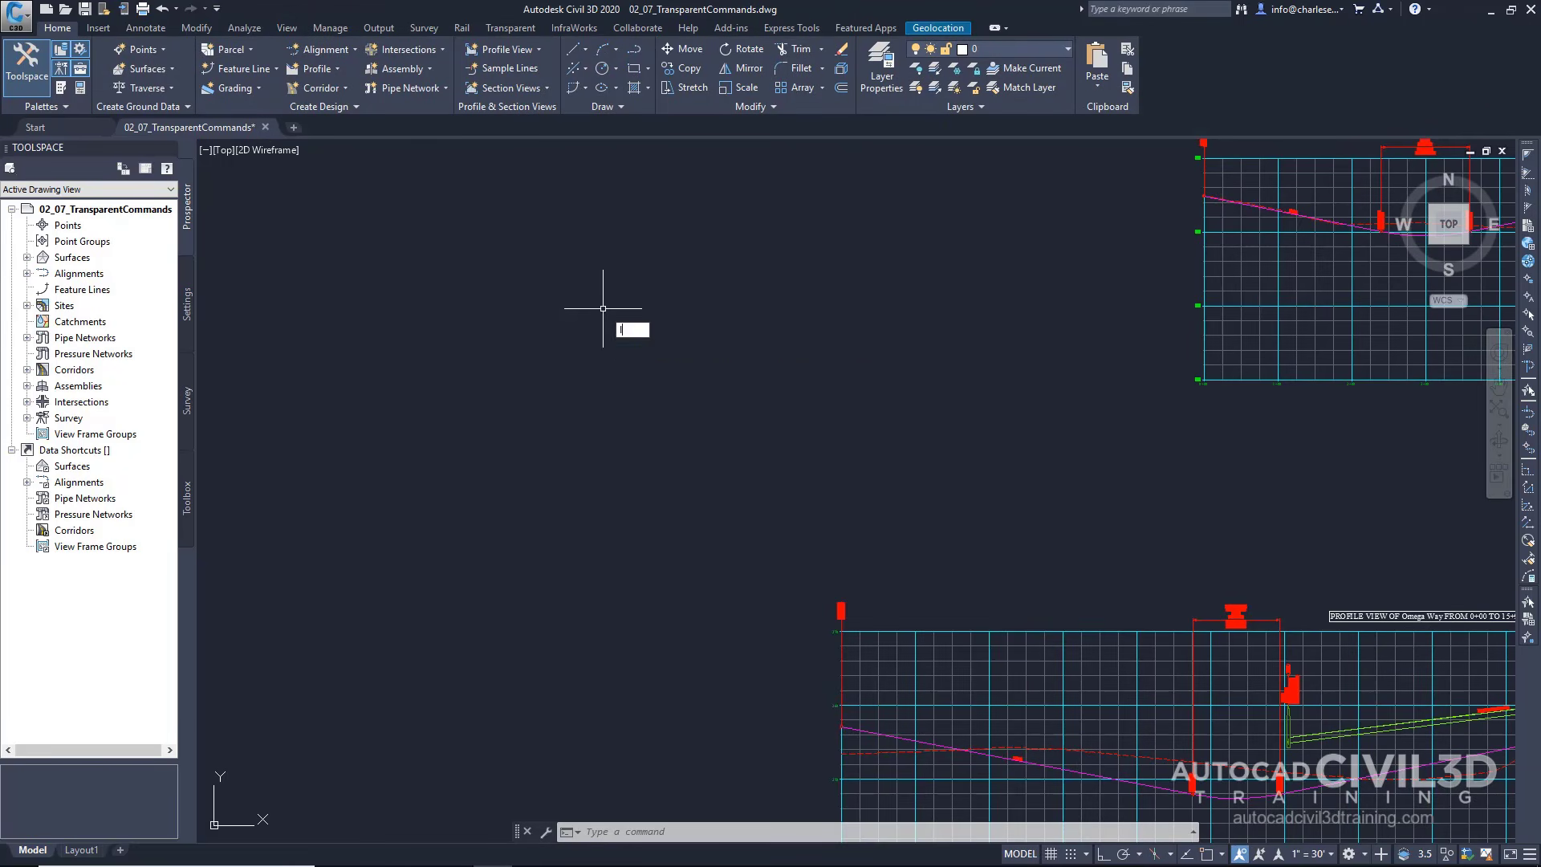
pyautogui.press('Return')
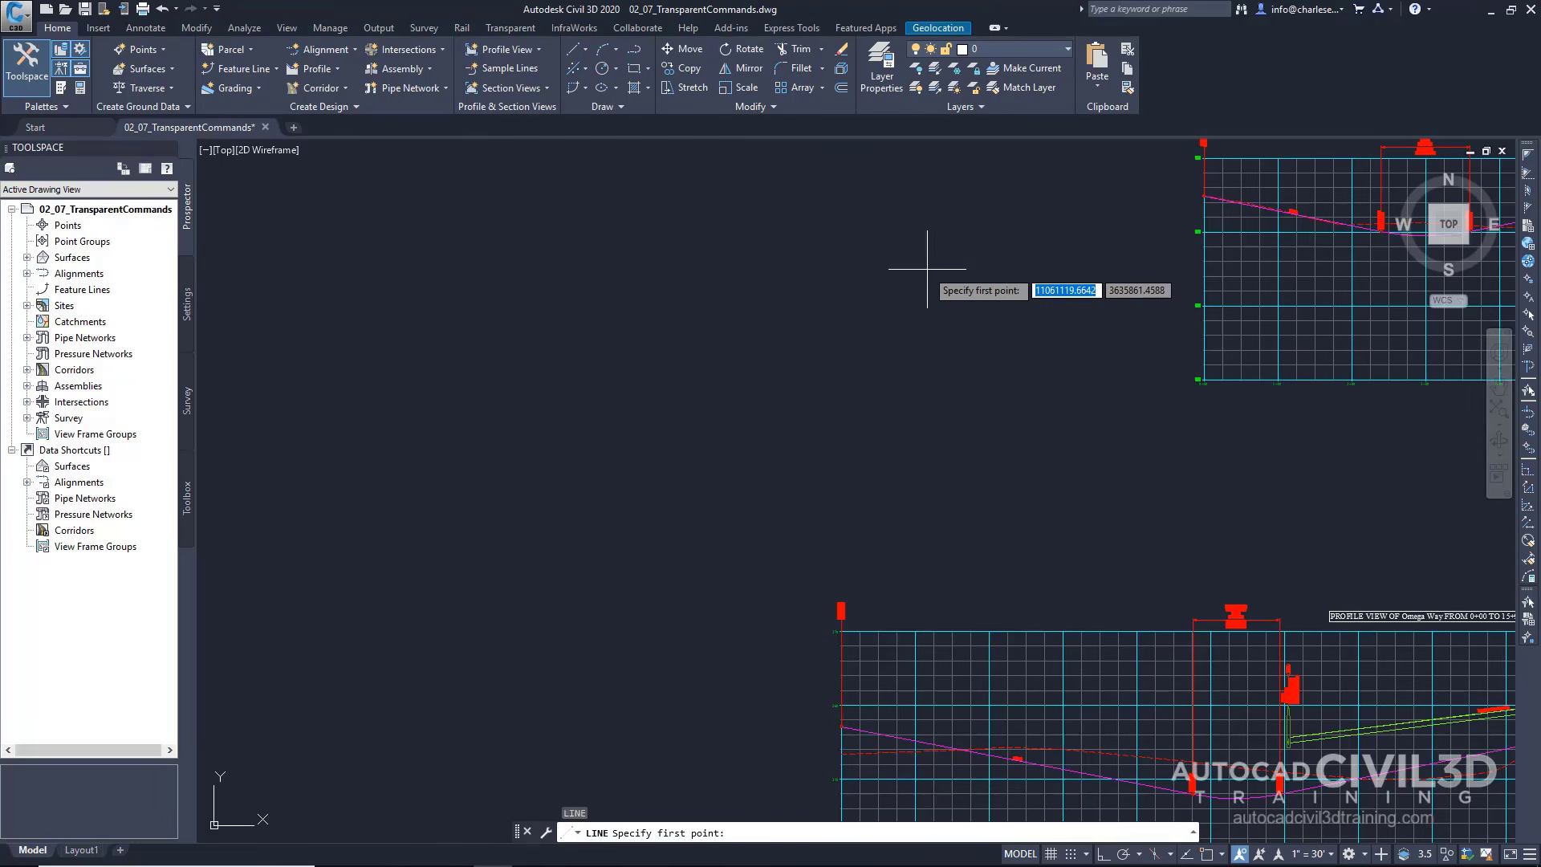
pyautogui.click(1528, 173)
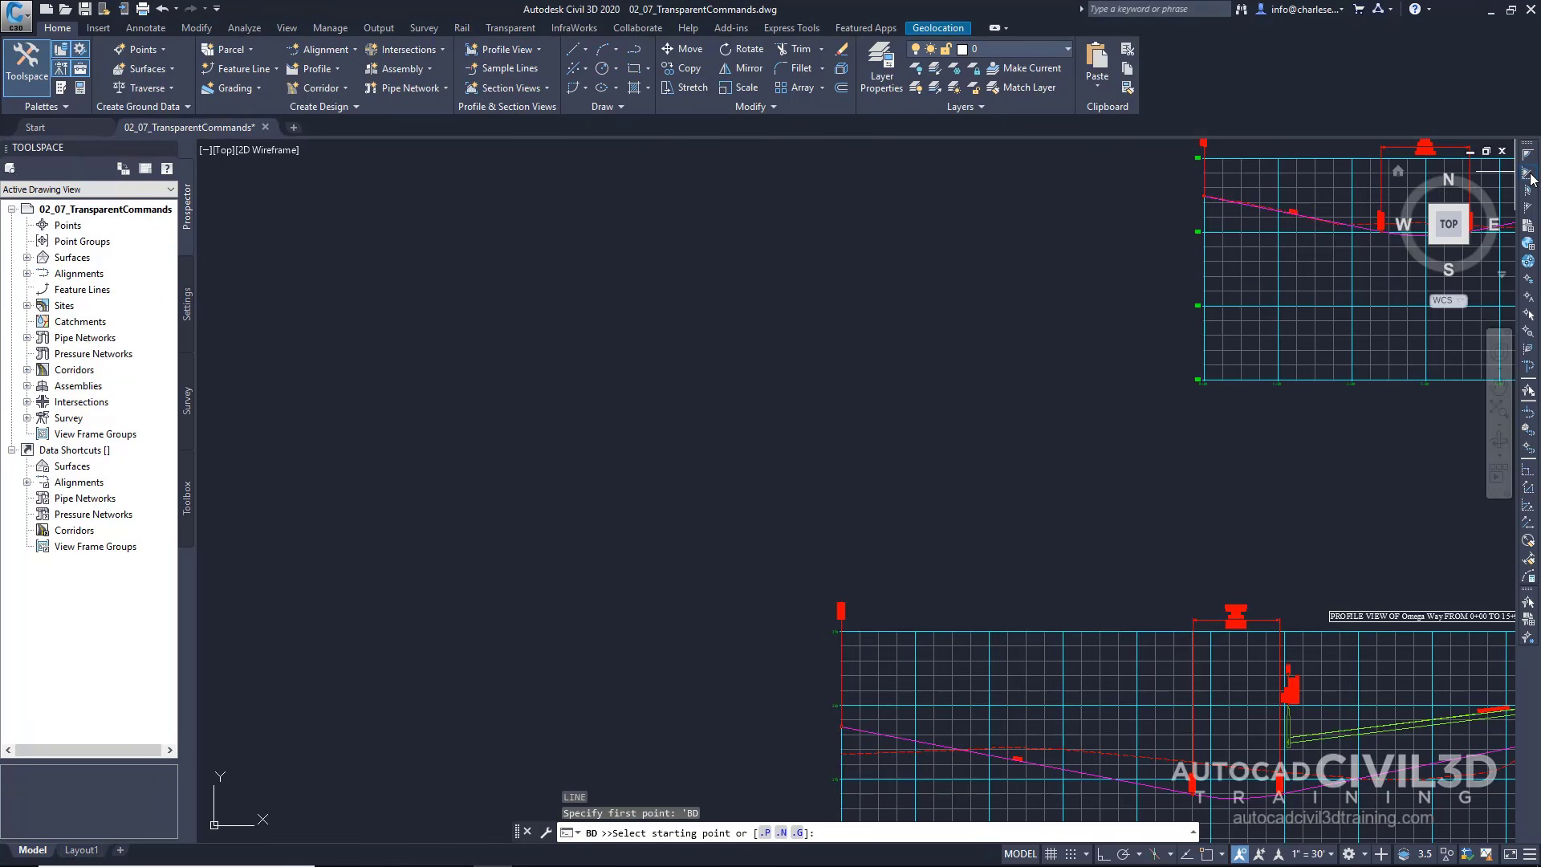
pyautogui.click(456, 335)
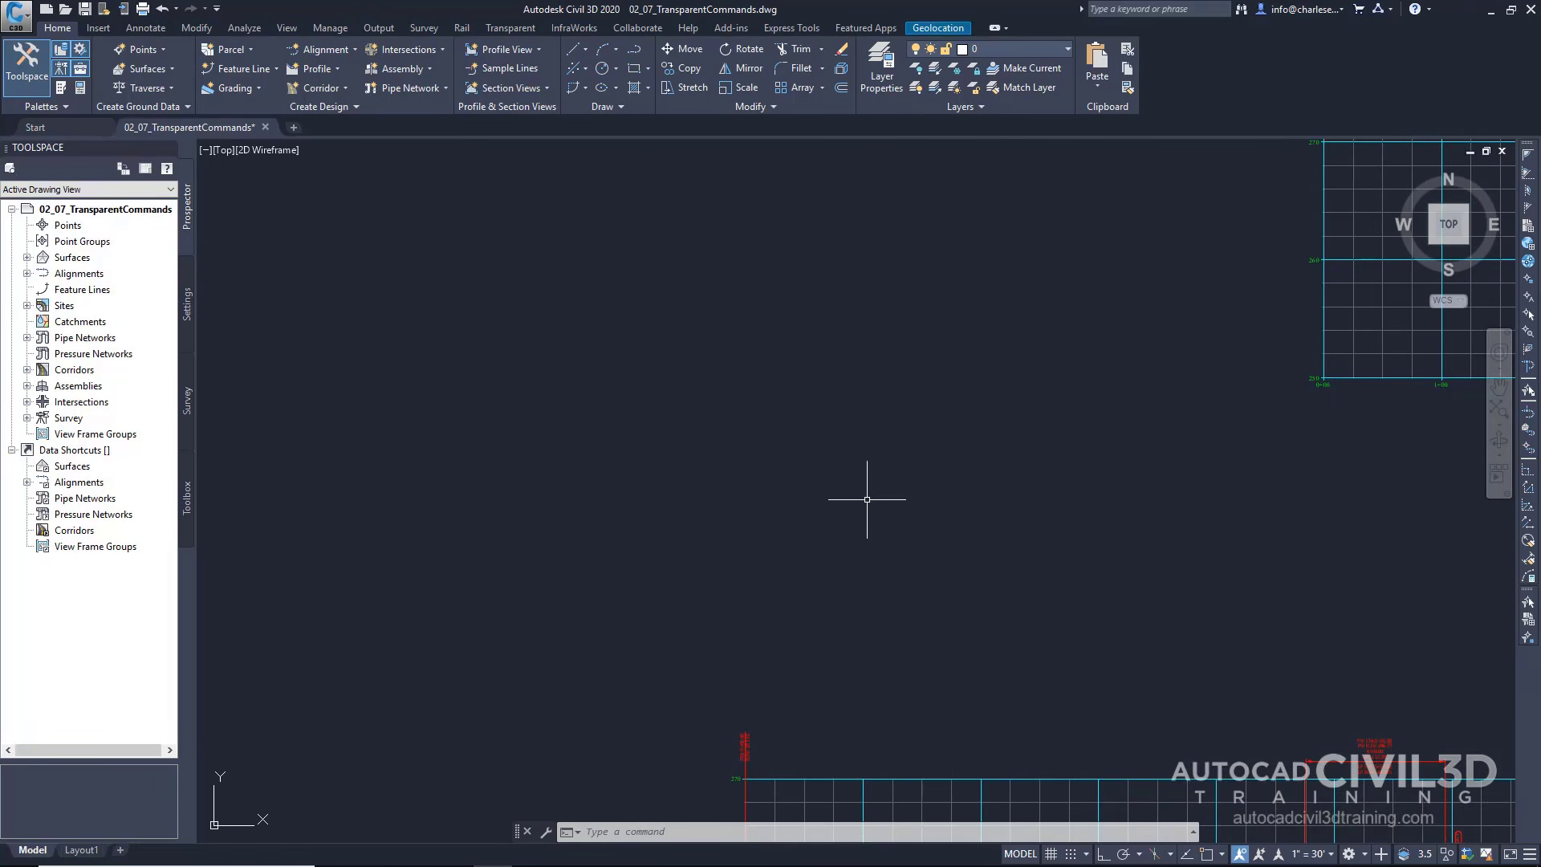
# Start a line in the Omega Way profile view at station 126, elevation 250, using the Profile Station Elevation transparent command.
pyautogui.moveTo(872, 512); pyautogui.dragTo(795, 409, button='middle')
pyautogui.moveTo(872, 560)
pyautogui.mouseDown(button='middle')
pyautogui.moveTo(747, 405)
pyautogui.moveTo(844, 521)
pyautogui.moveTo(820, 488)
pyautogui.mouseUp(button='middle')
pyautogui.moveTo(820, 488)
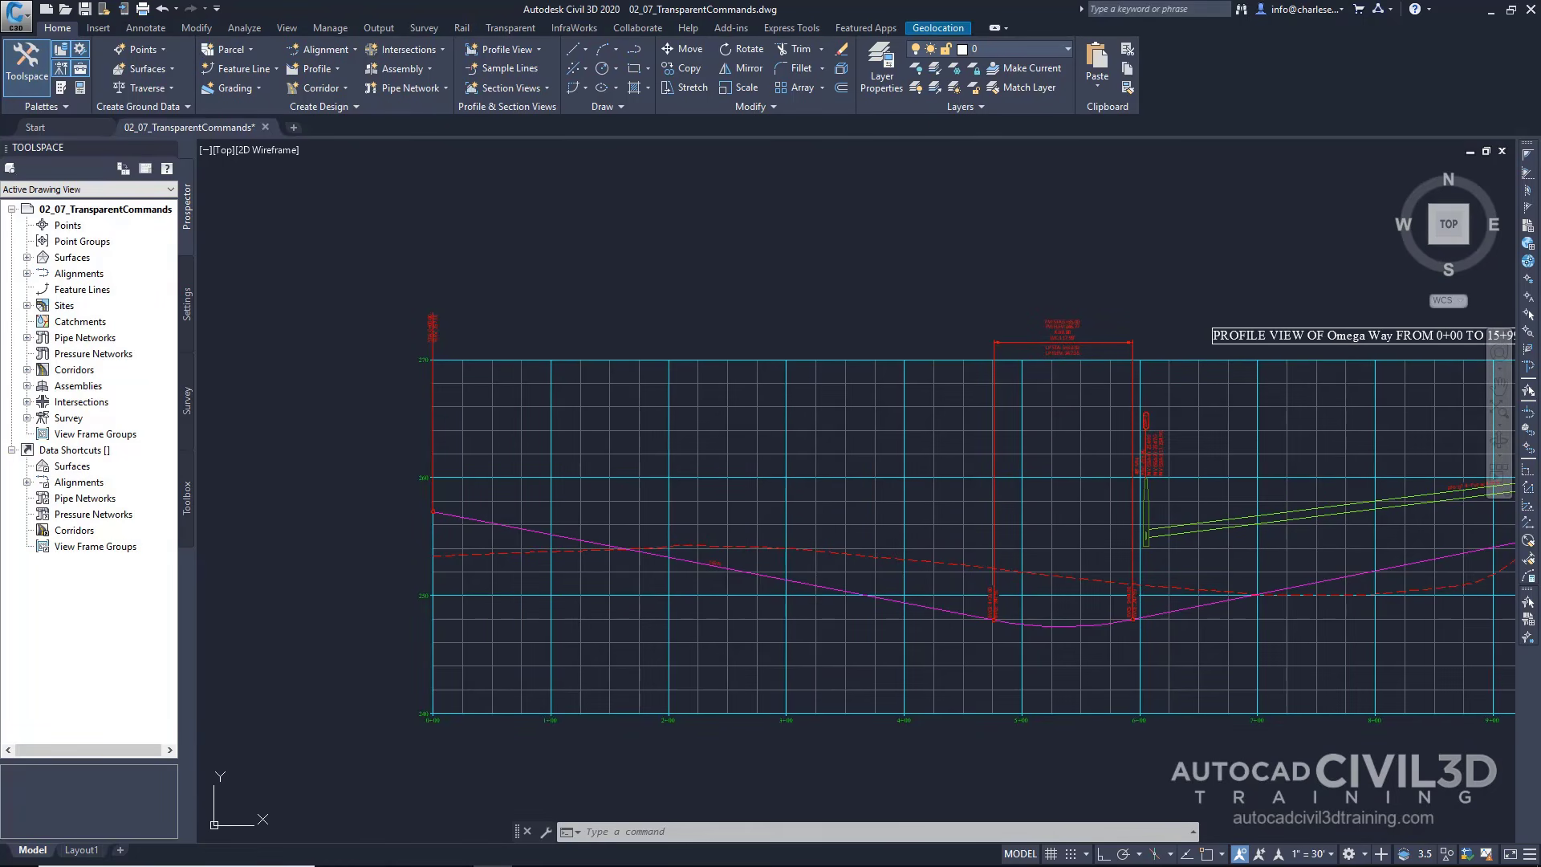
pyautogui.write('l')
pyautogui.press('Return')
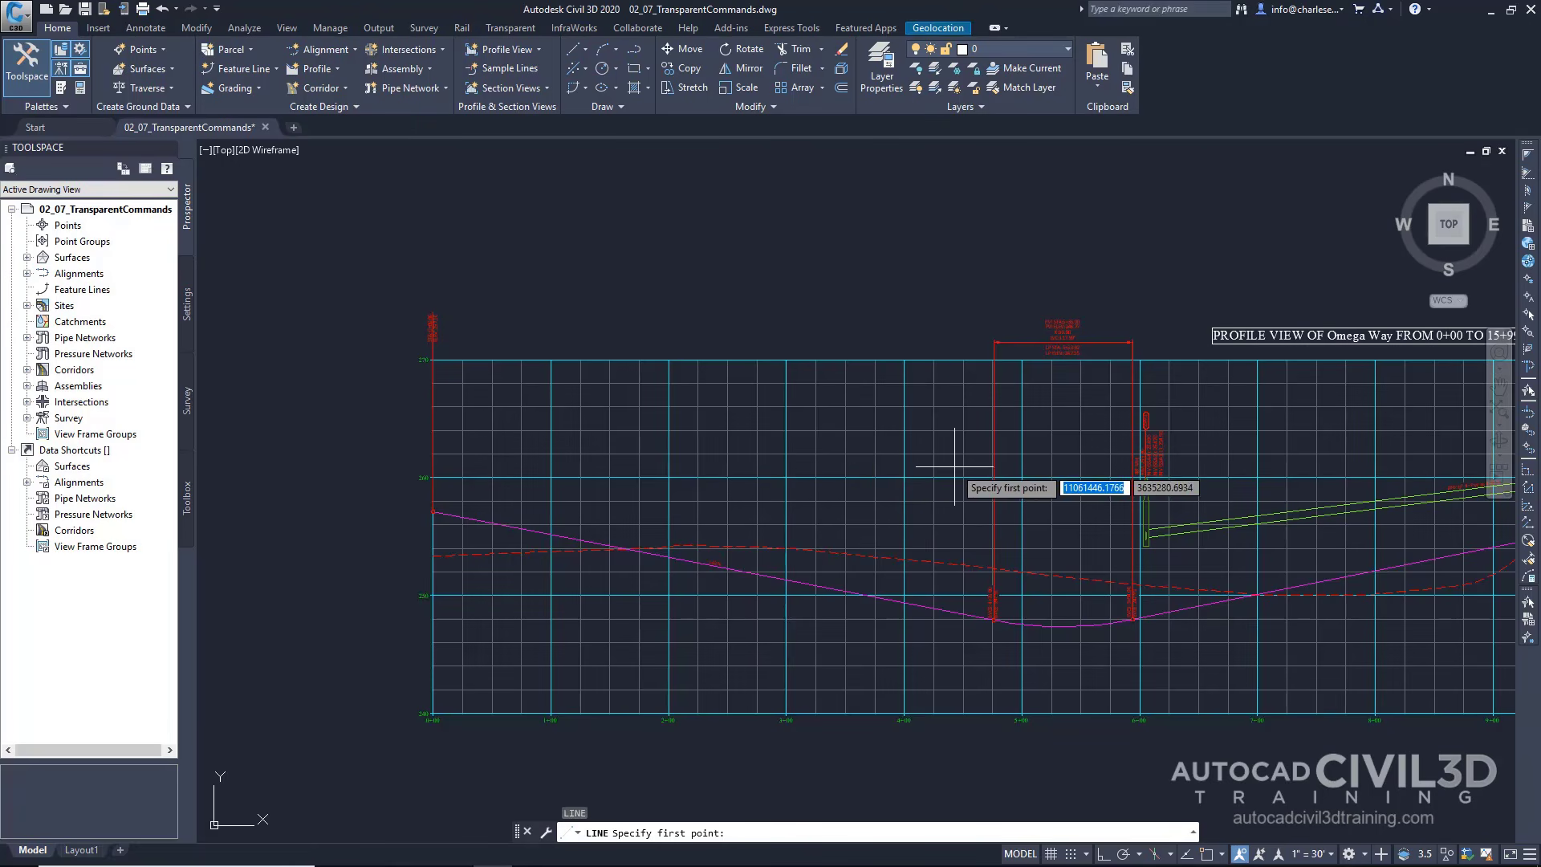
pyautogui.click(1528, 412)
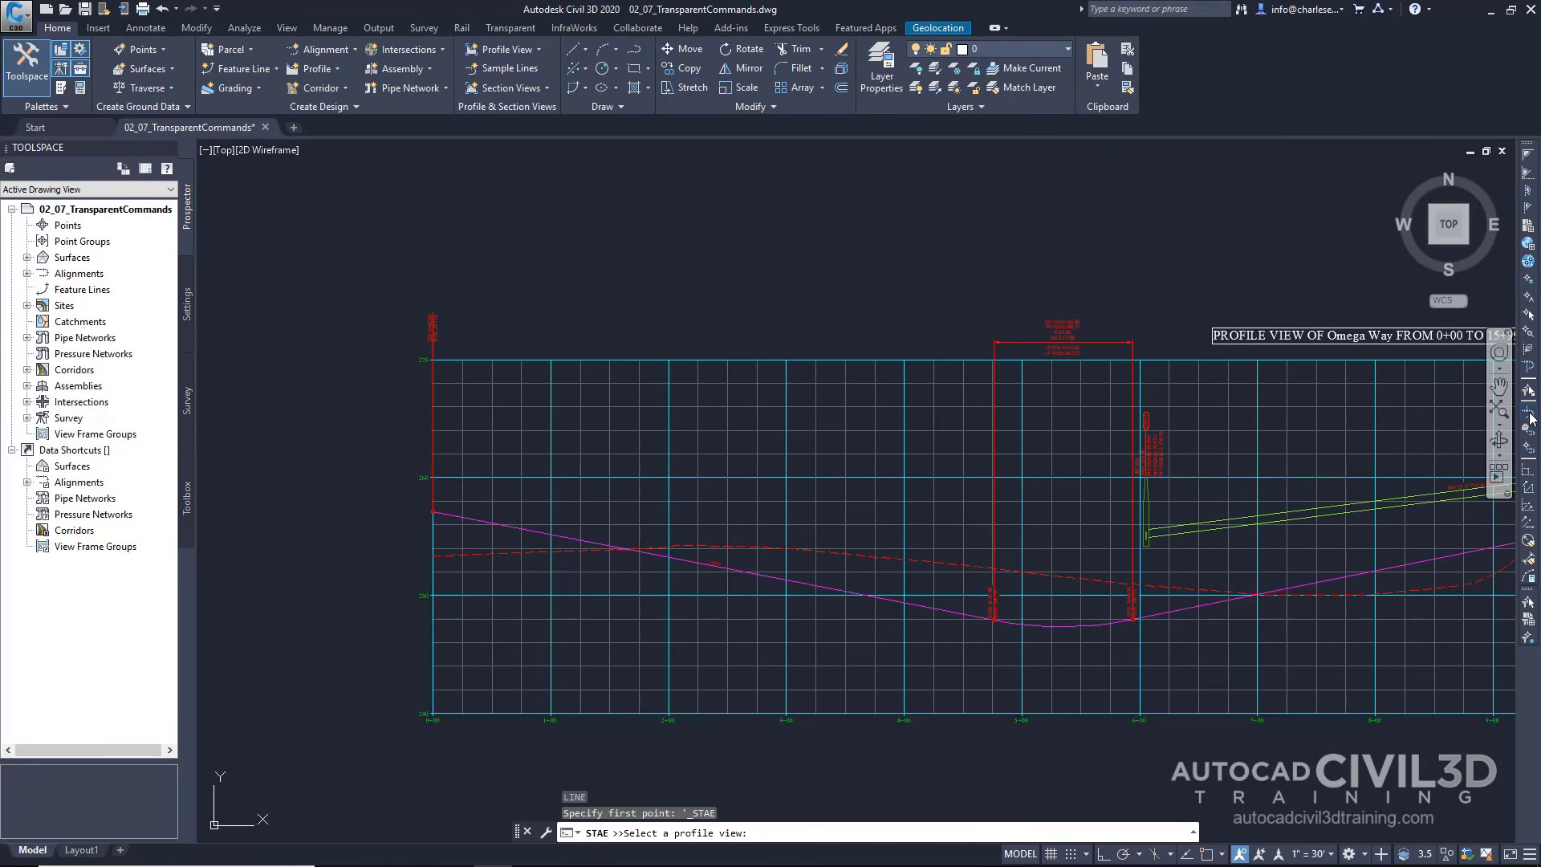
pyautogui.scroll(3, 706, 538)
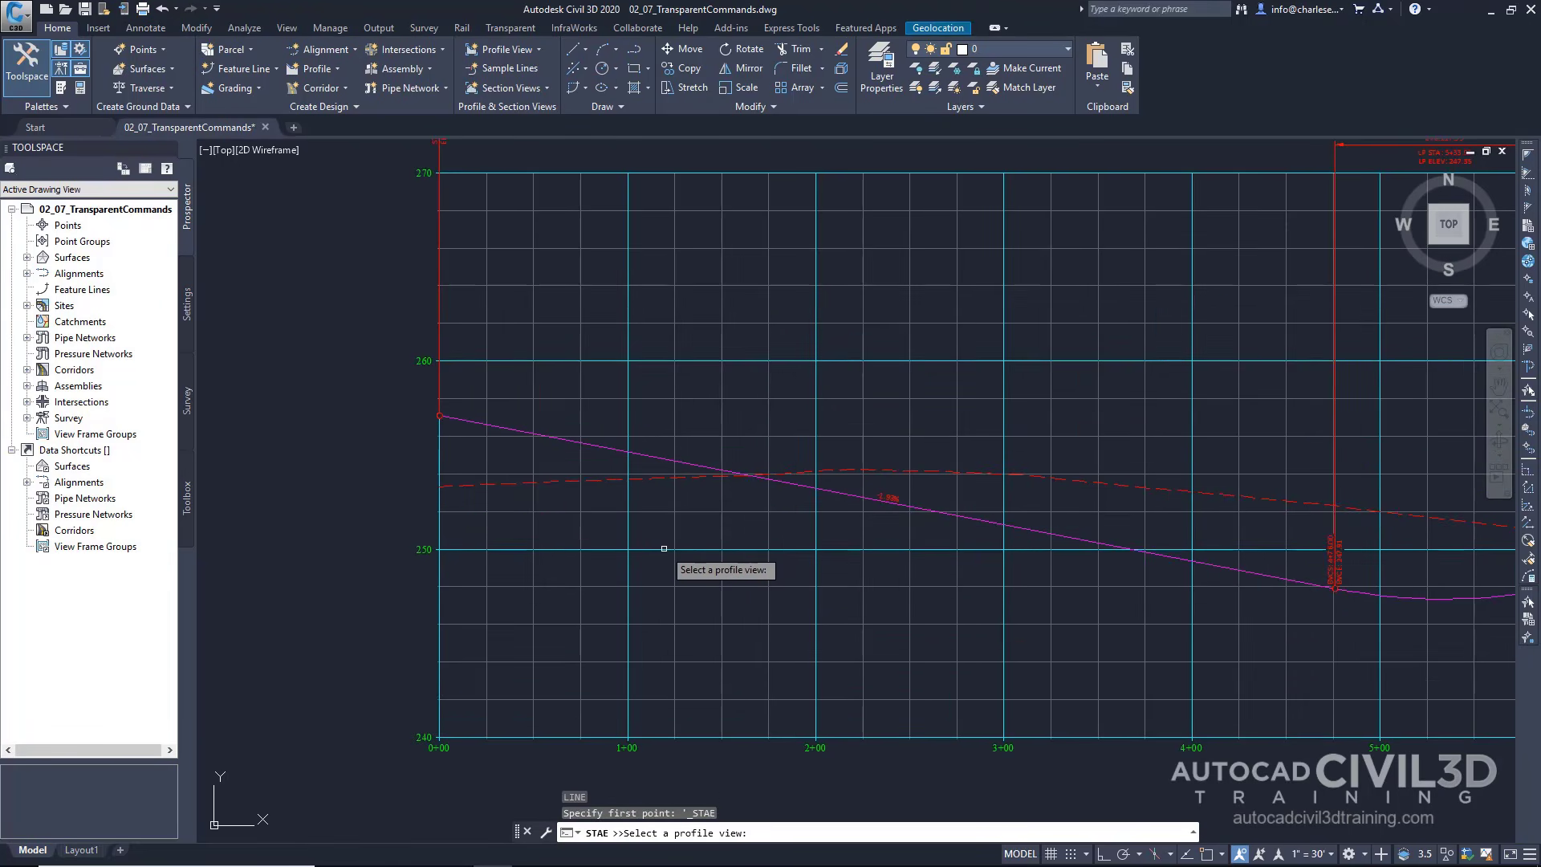
pyautogui.click(664, 549)
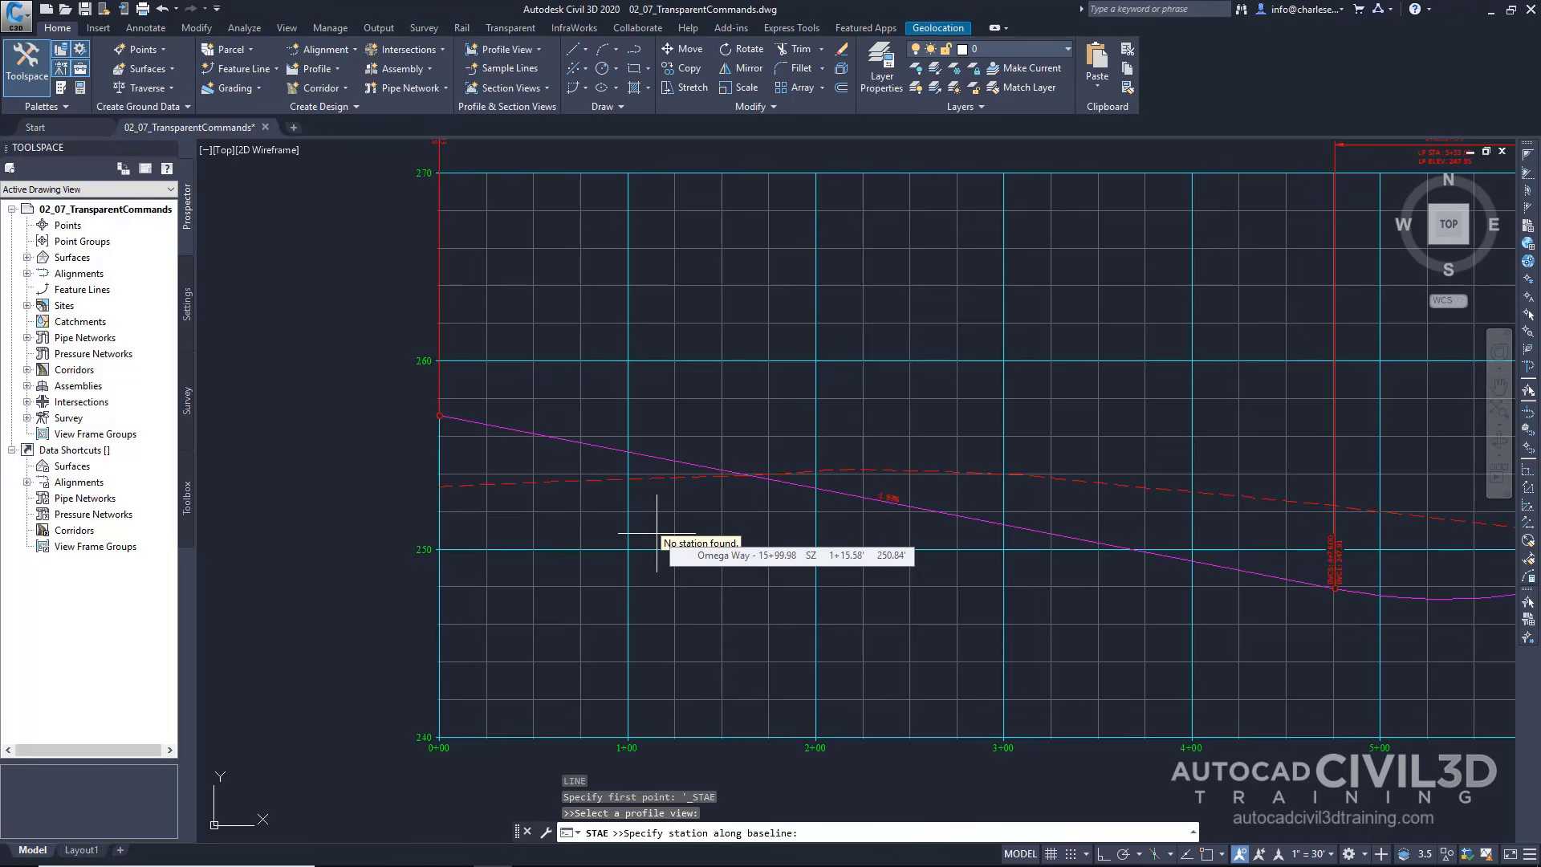
pyautogui.write('126')
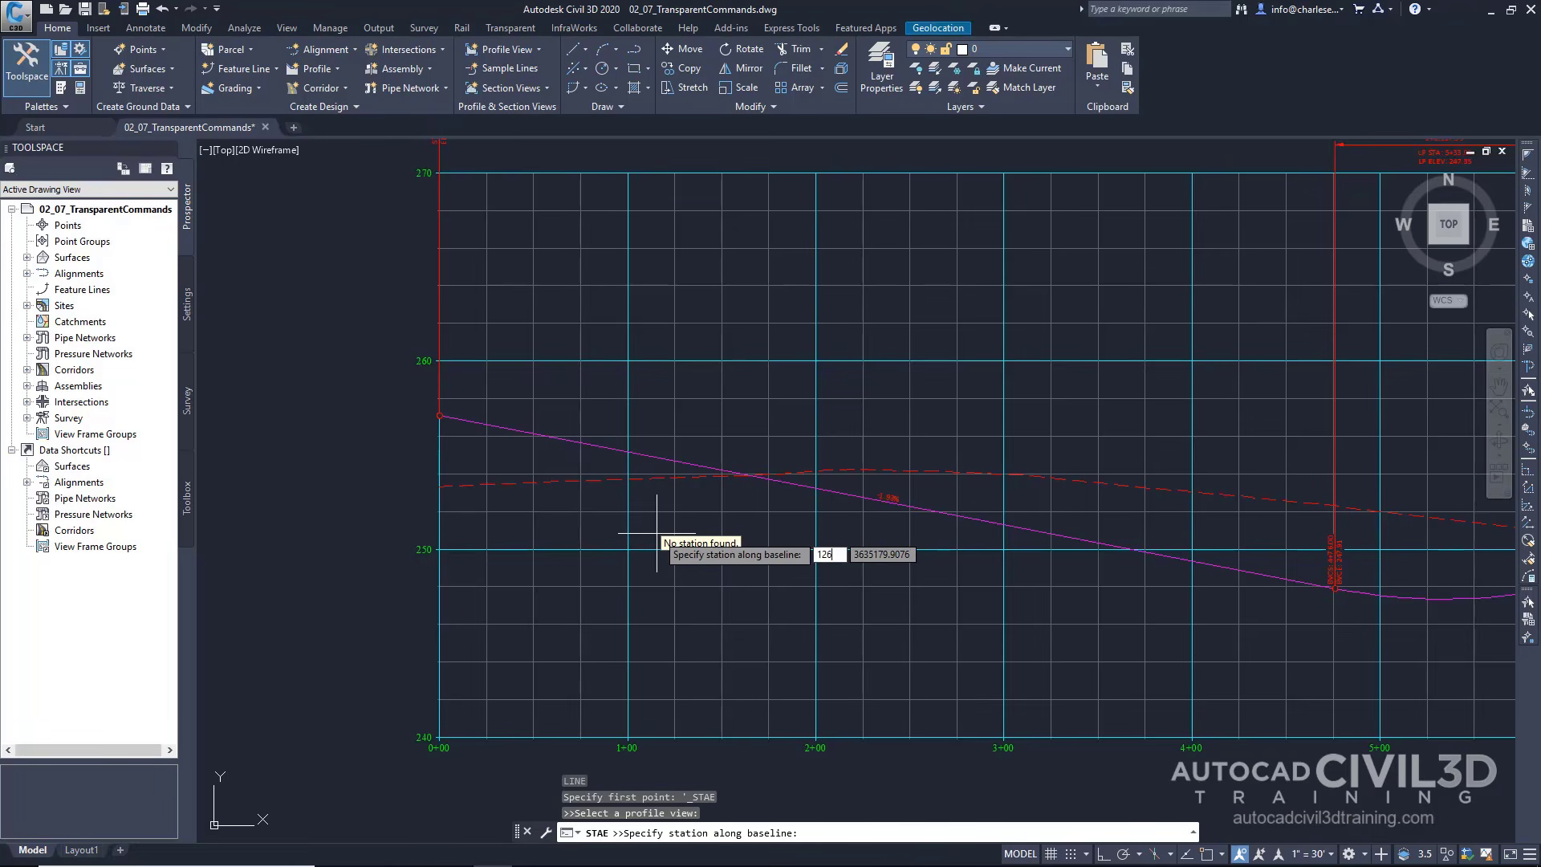
pyautogui.press('Return')
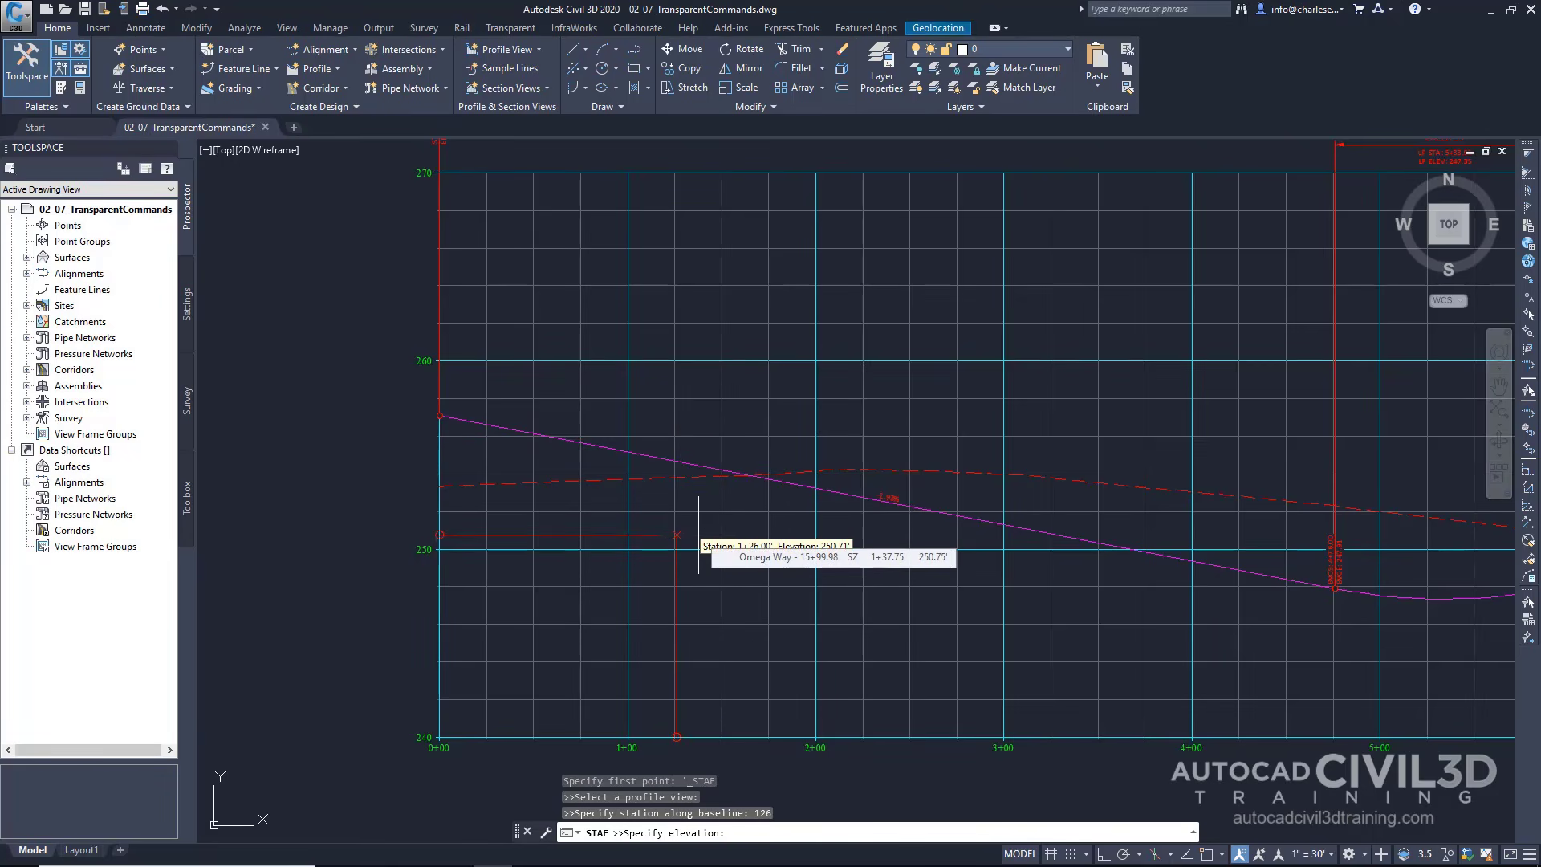
pyautogui.write('250')
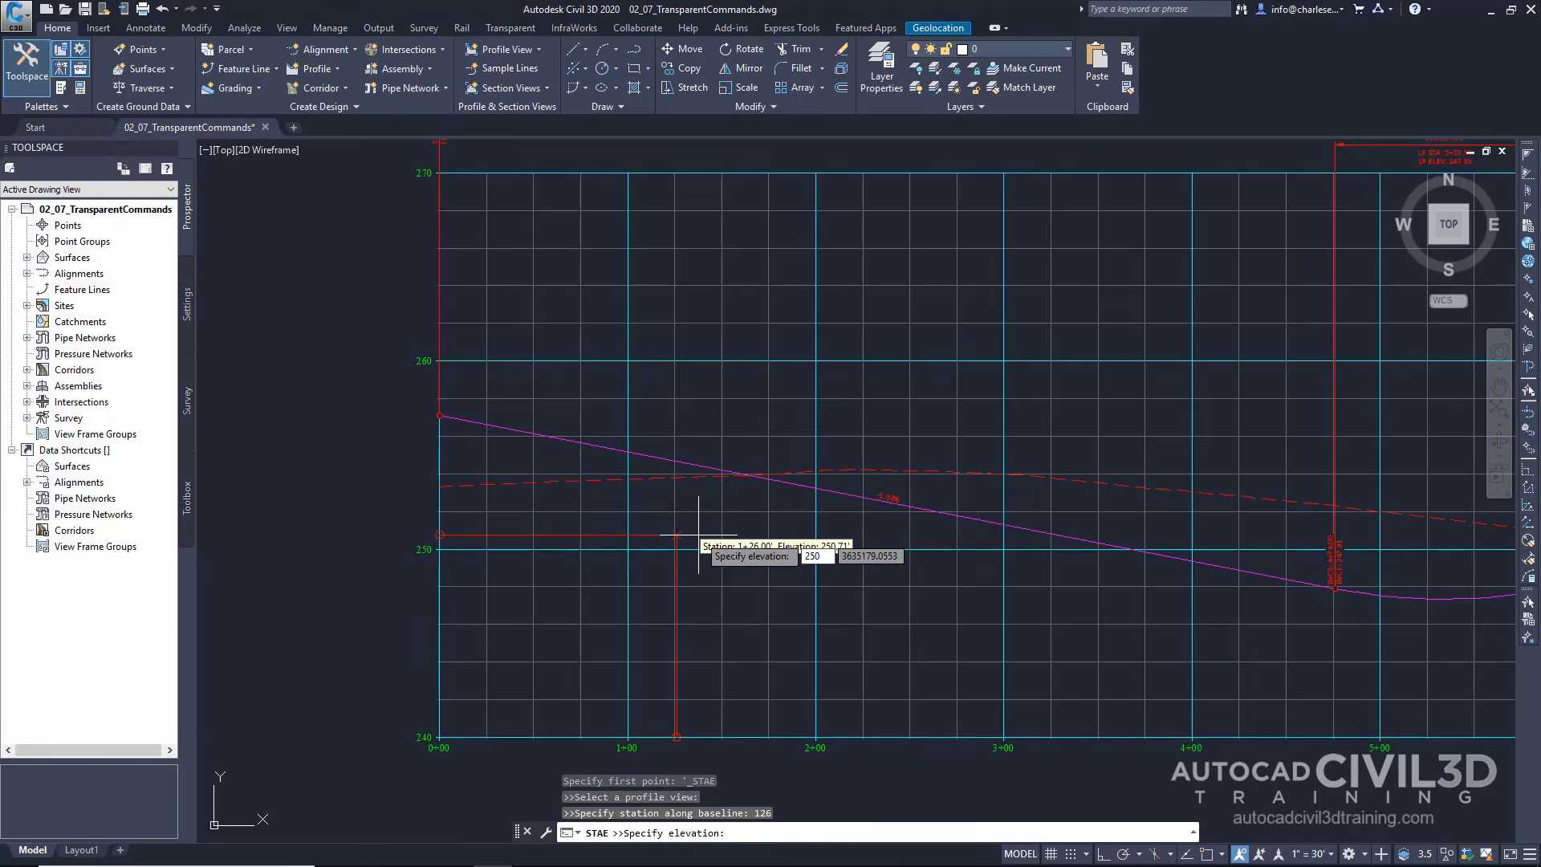
pyautogui.press('Return')
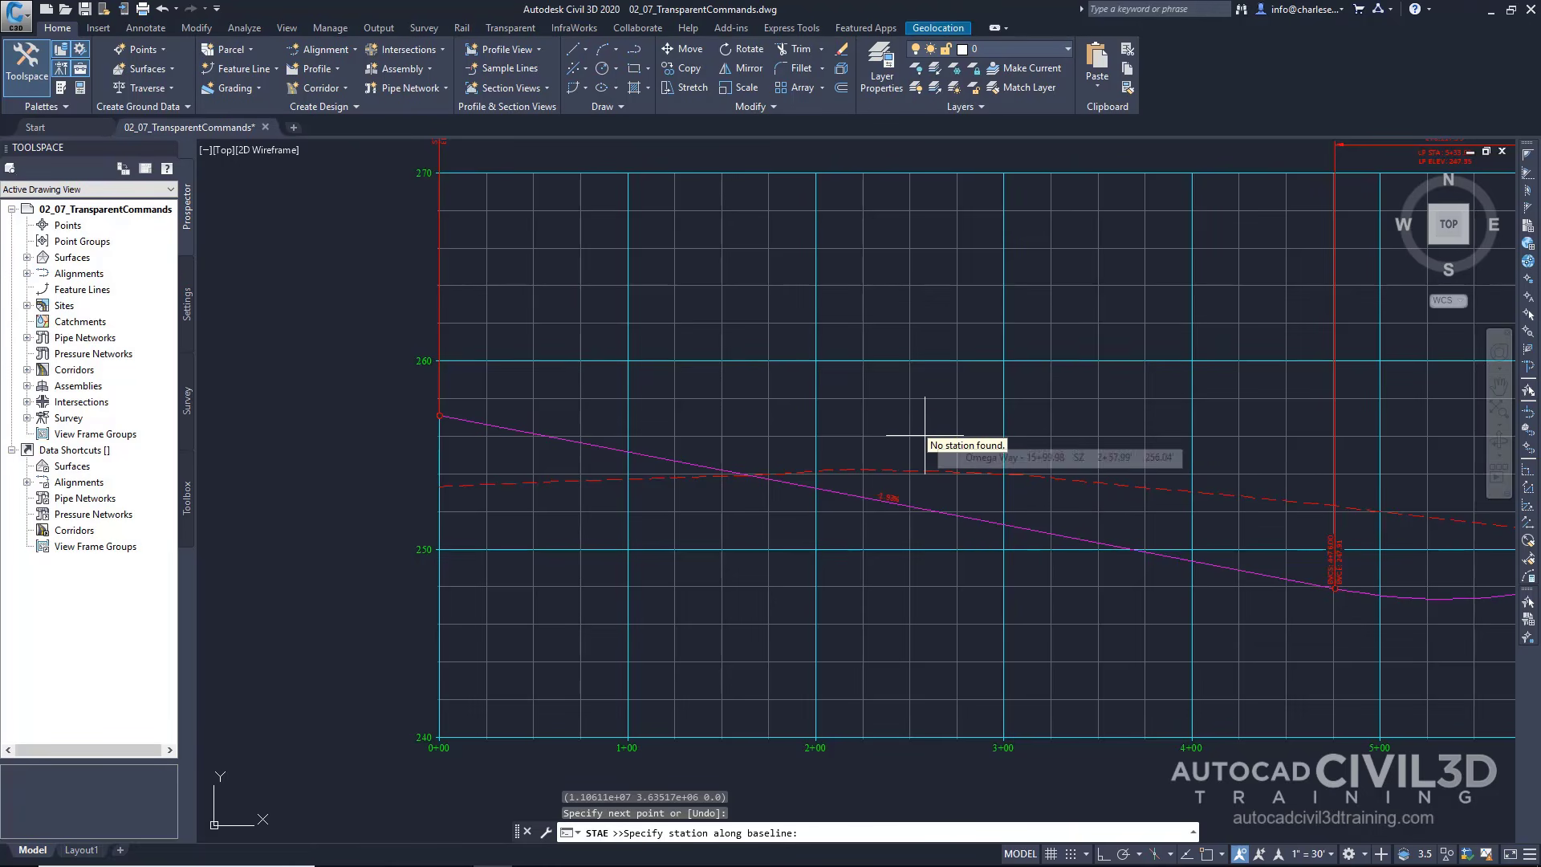
# Draw the first line segment to station 200 at elevation 262 in the profile view.
pyautogui.write('2')
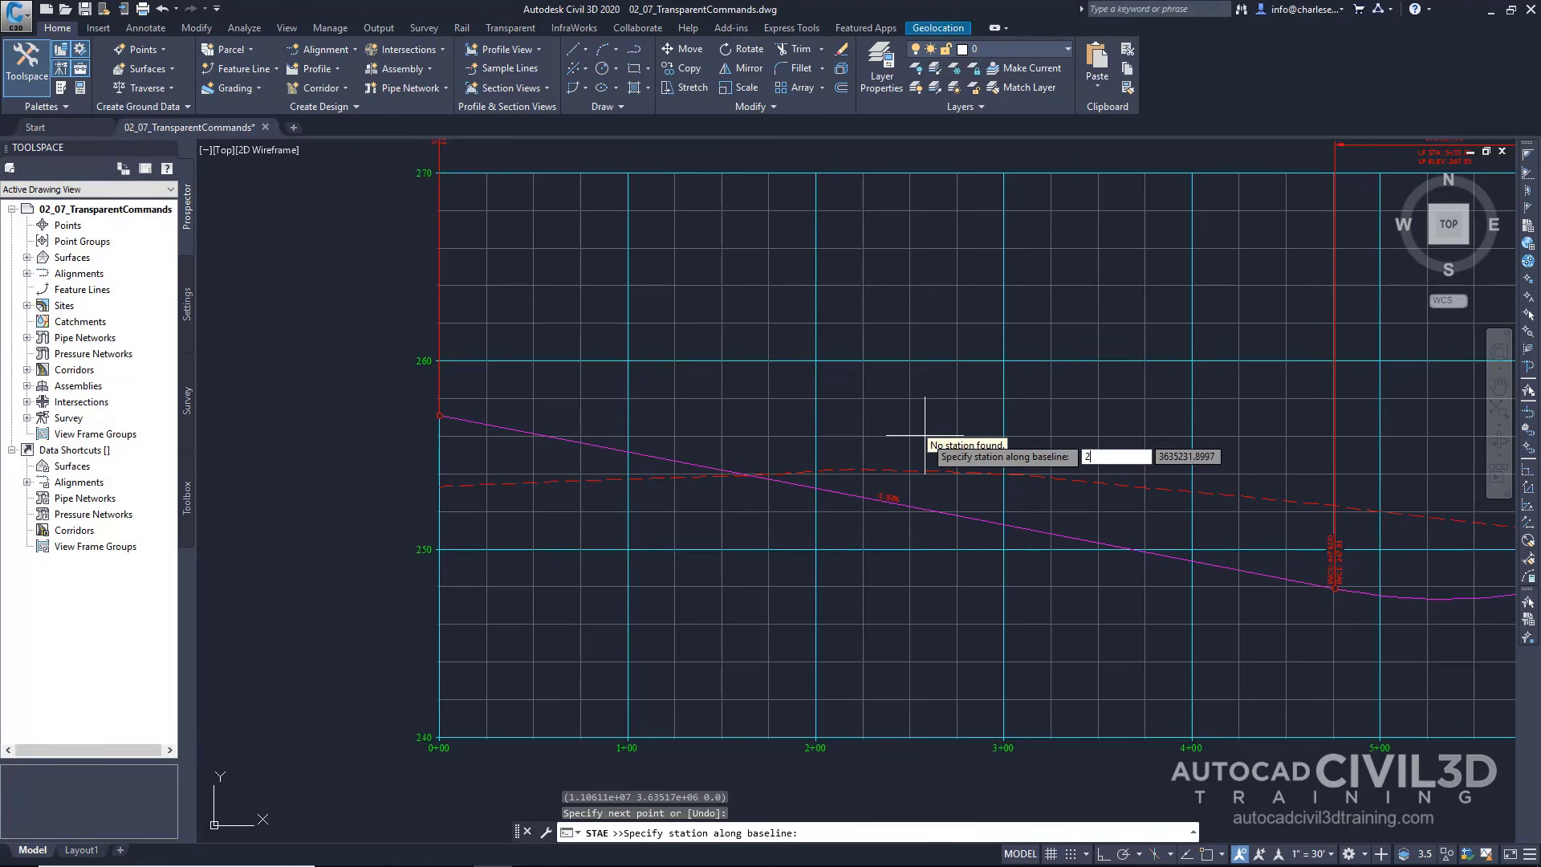
pyautogui.write('00')
pyautogui.press('Return')
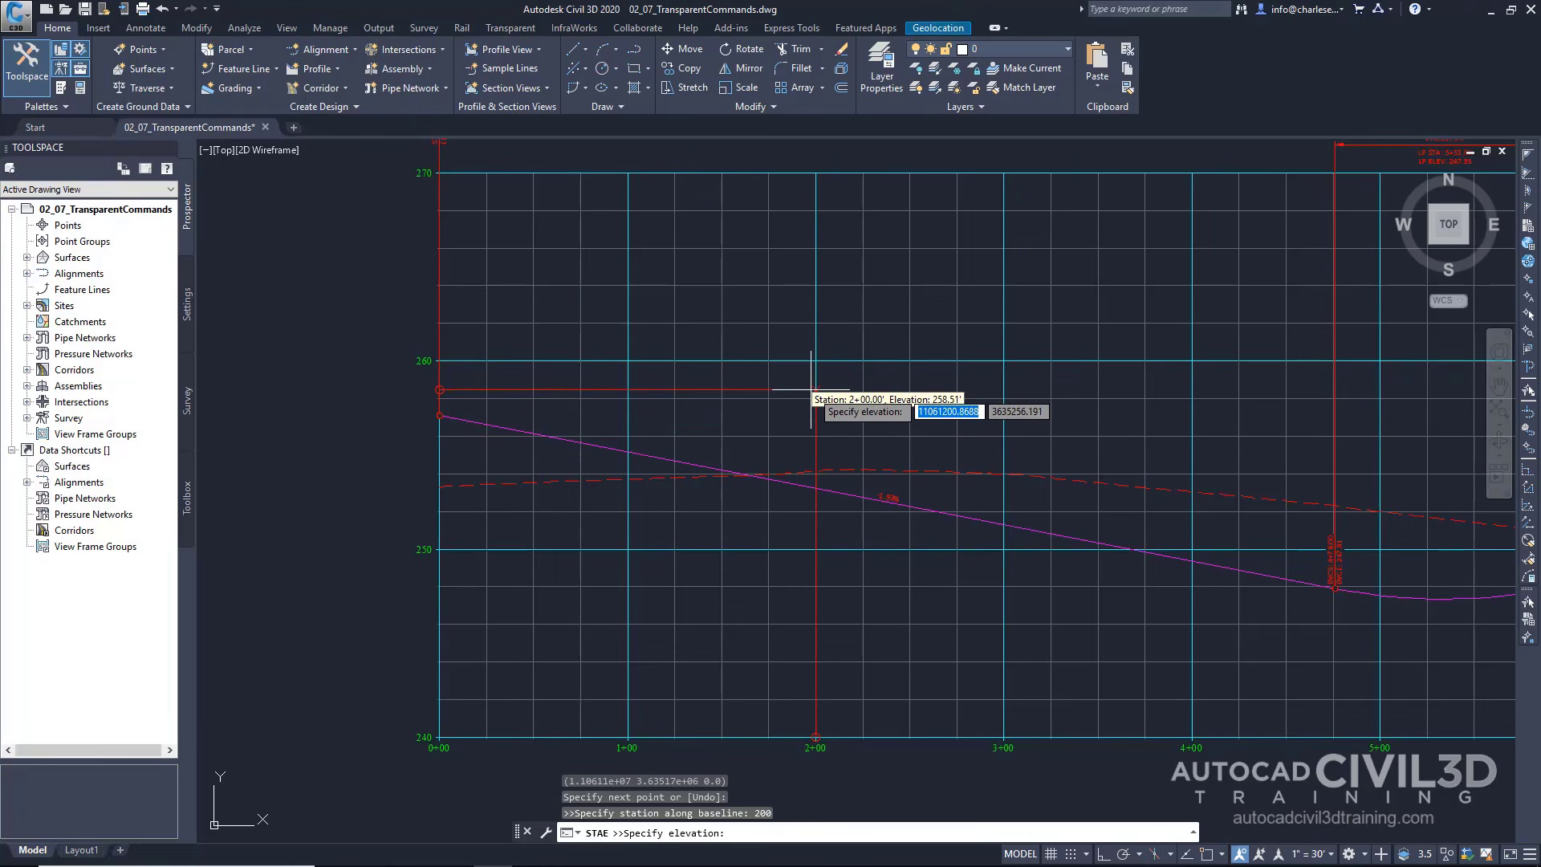
pyautogui.write('262')
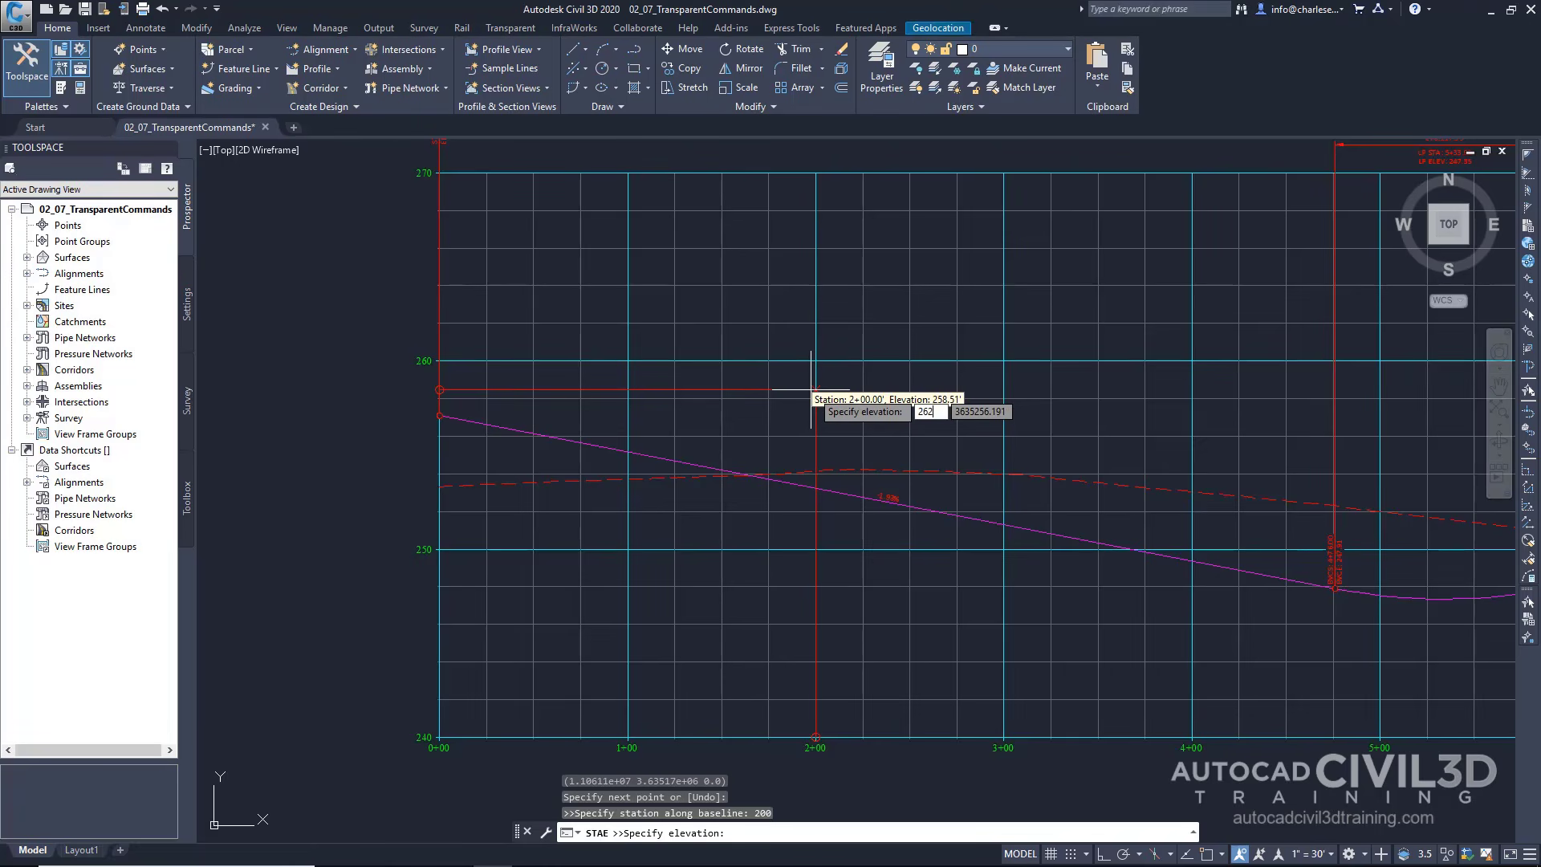
pyautogui.press('Return')
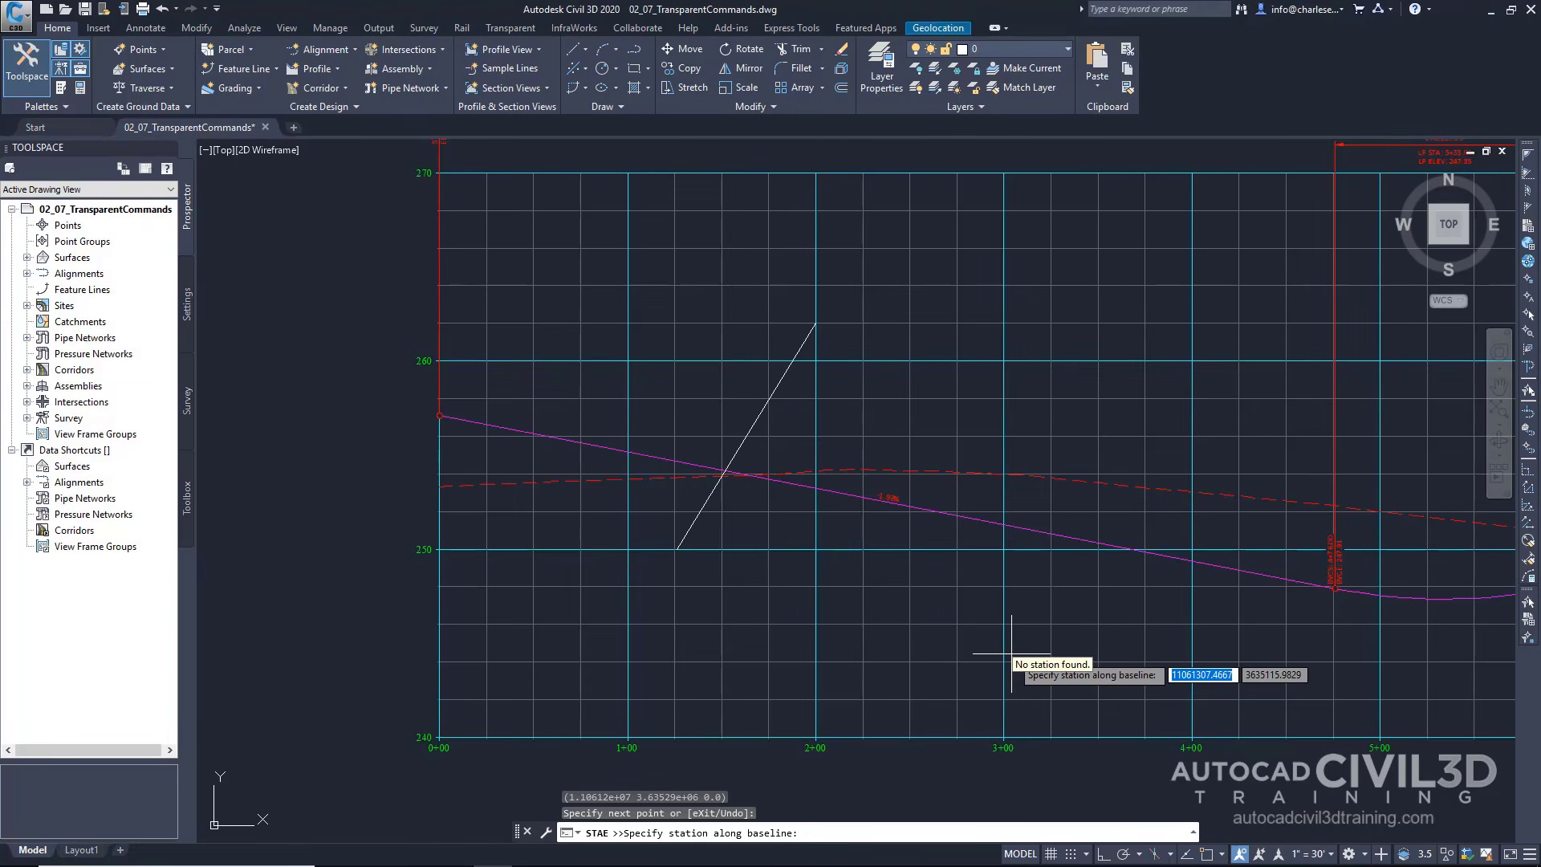
# Add a second line segment to station 300 at elevation 265 and finish the line.
pyautogui.write('300')
pyautogui.press('Return')
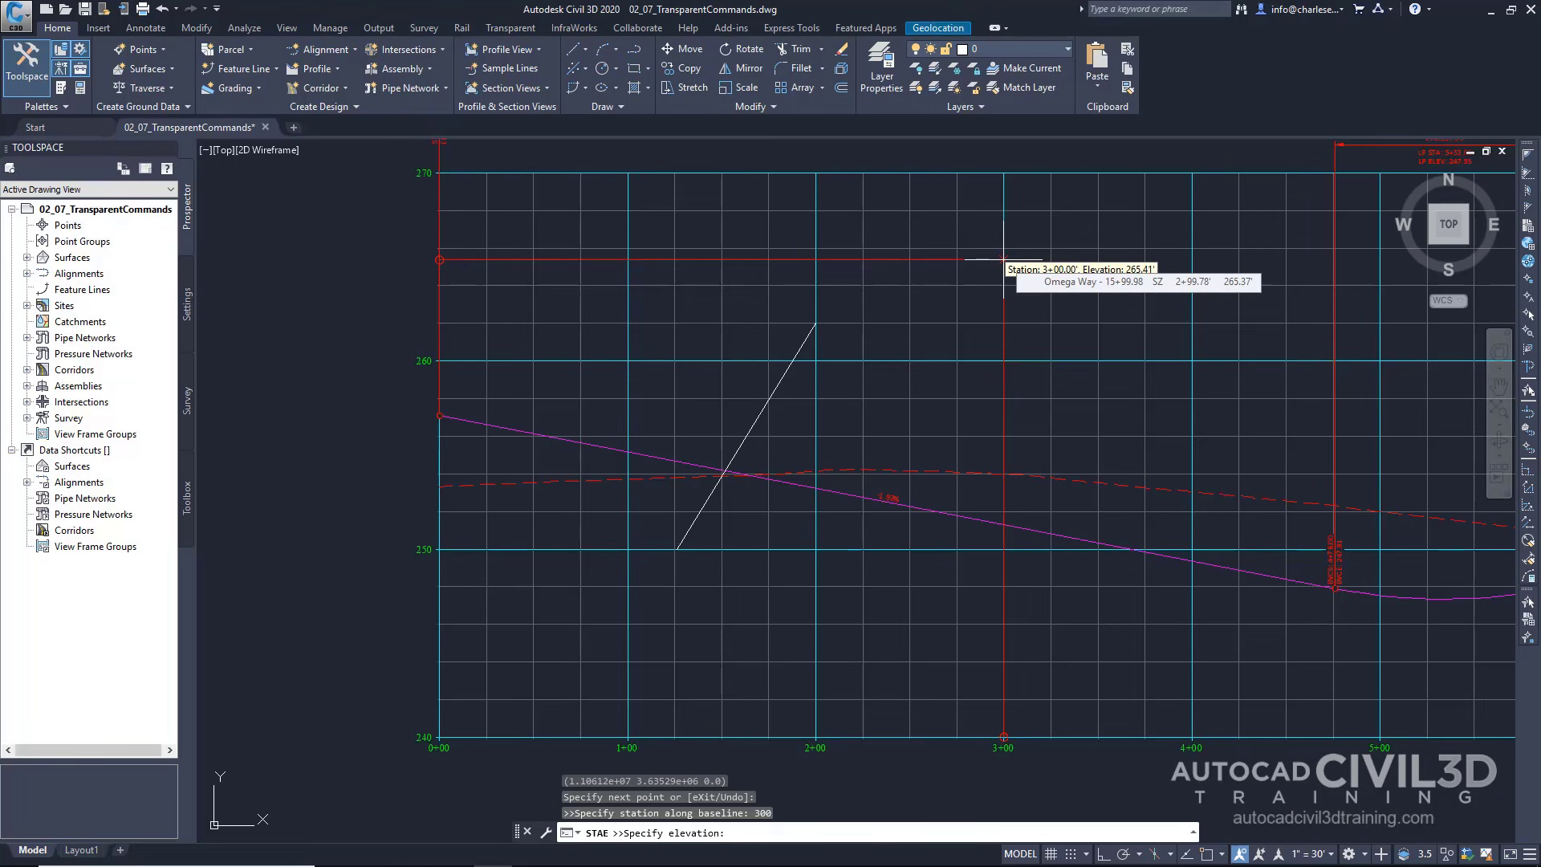
pyautogui.write('265')
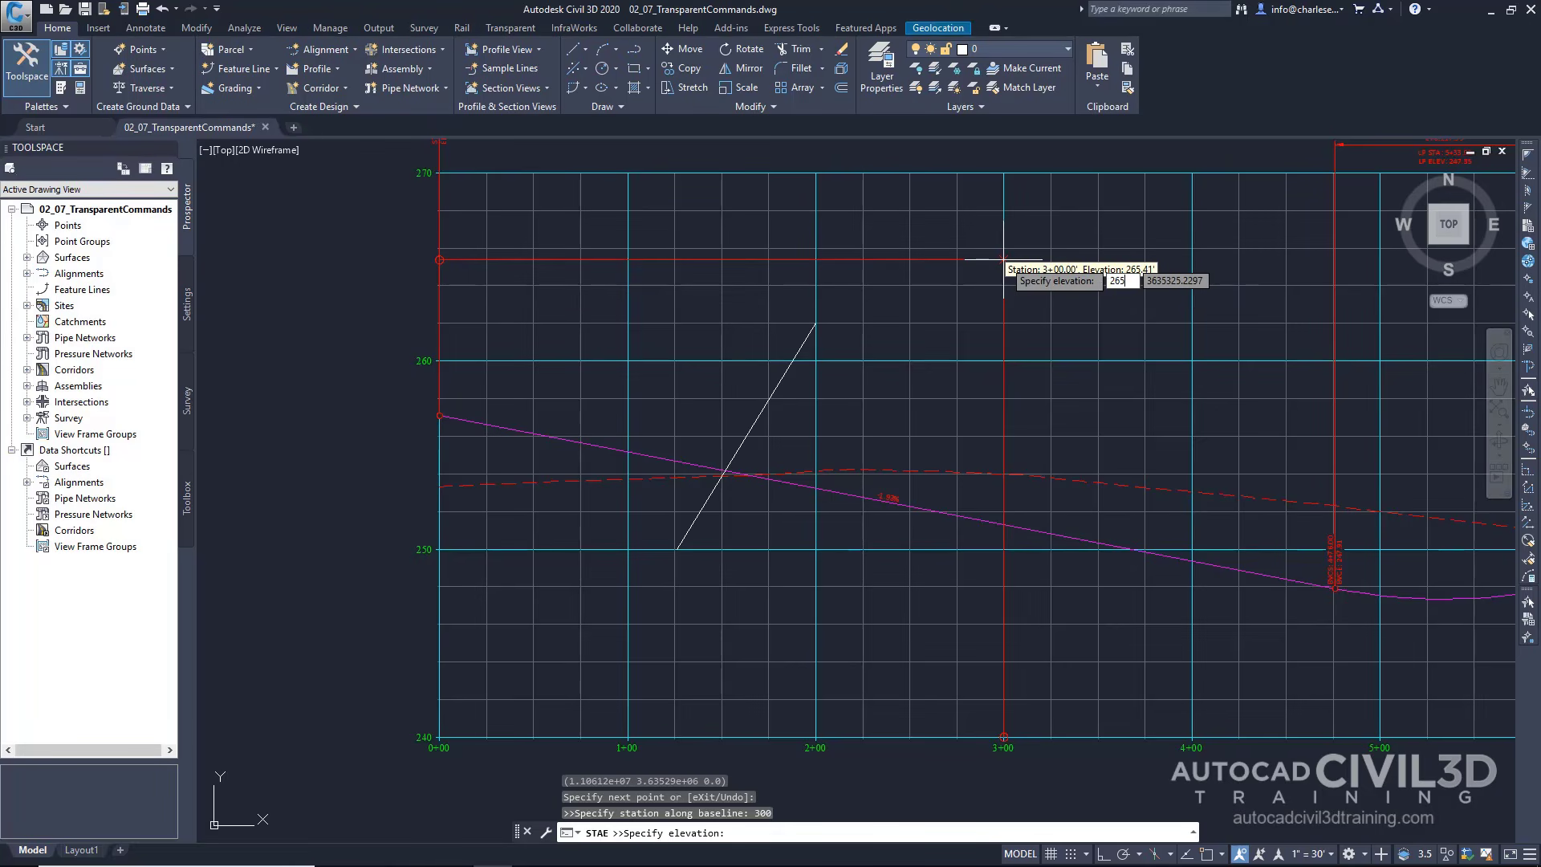
pyautogui.press('Return')
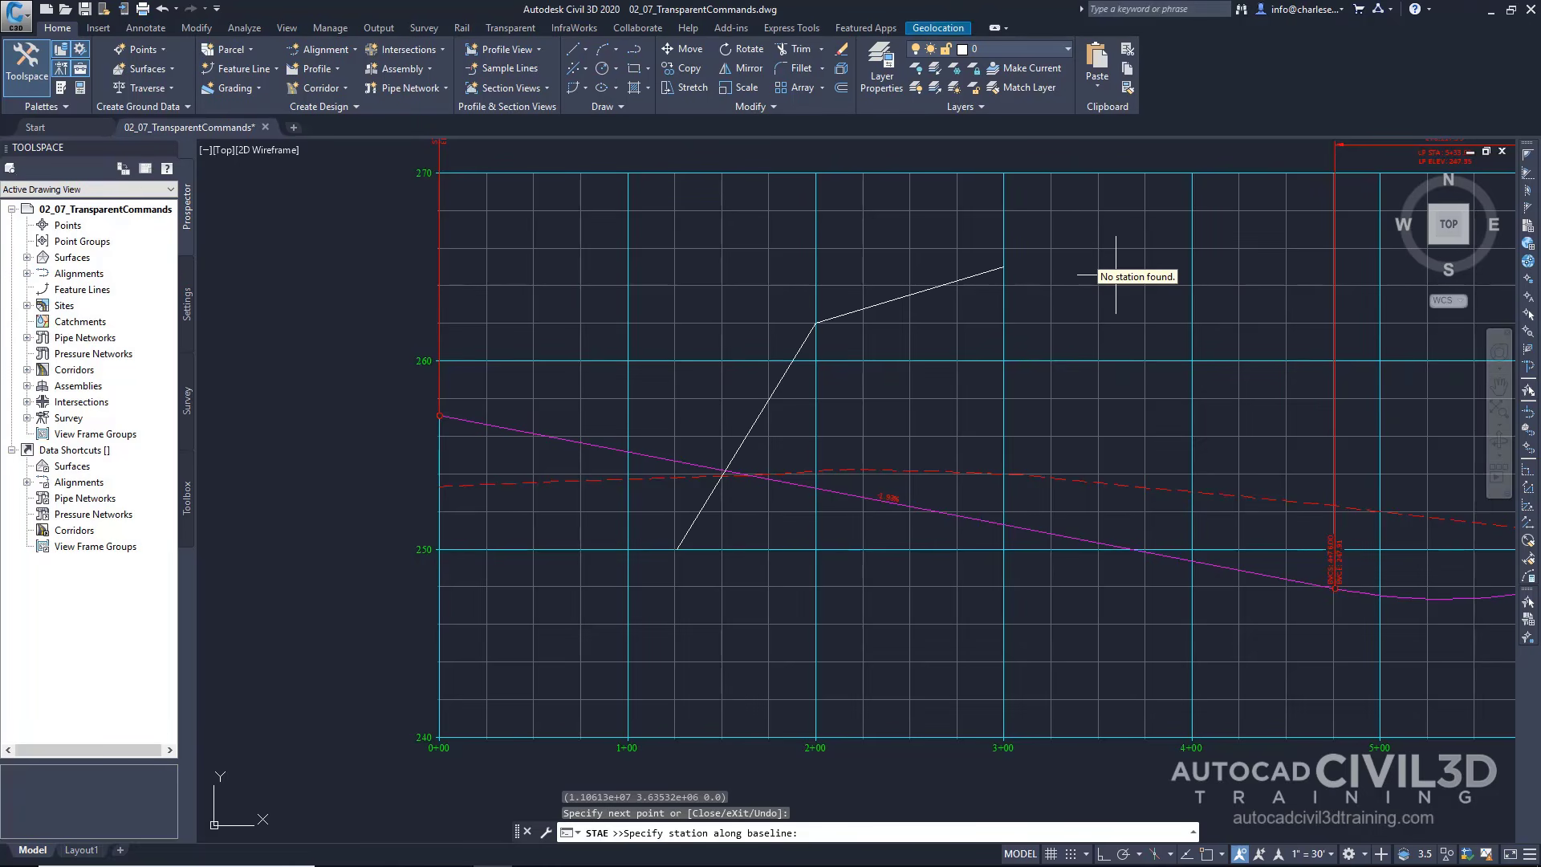
pyautogui.press('Escape')
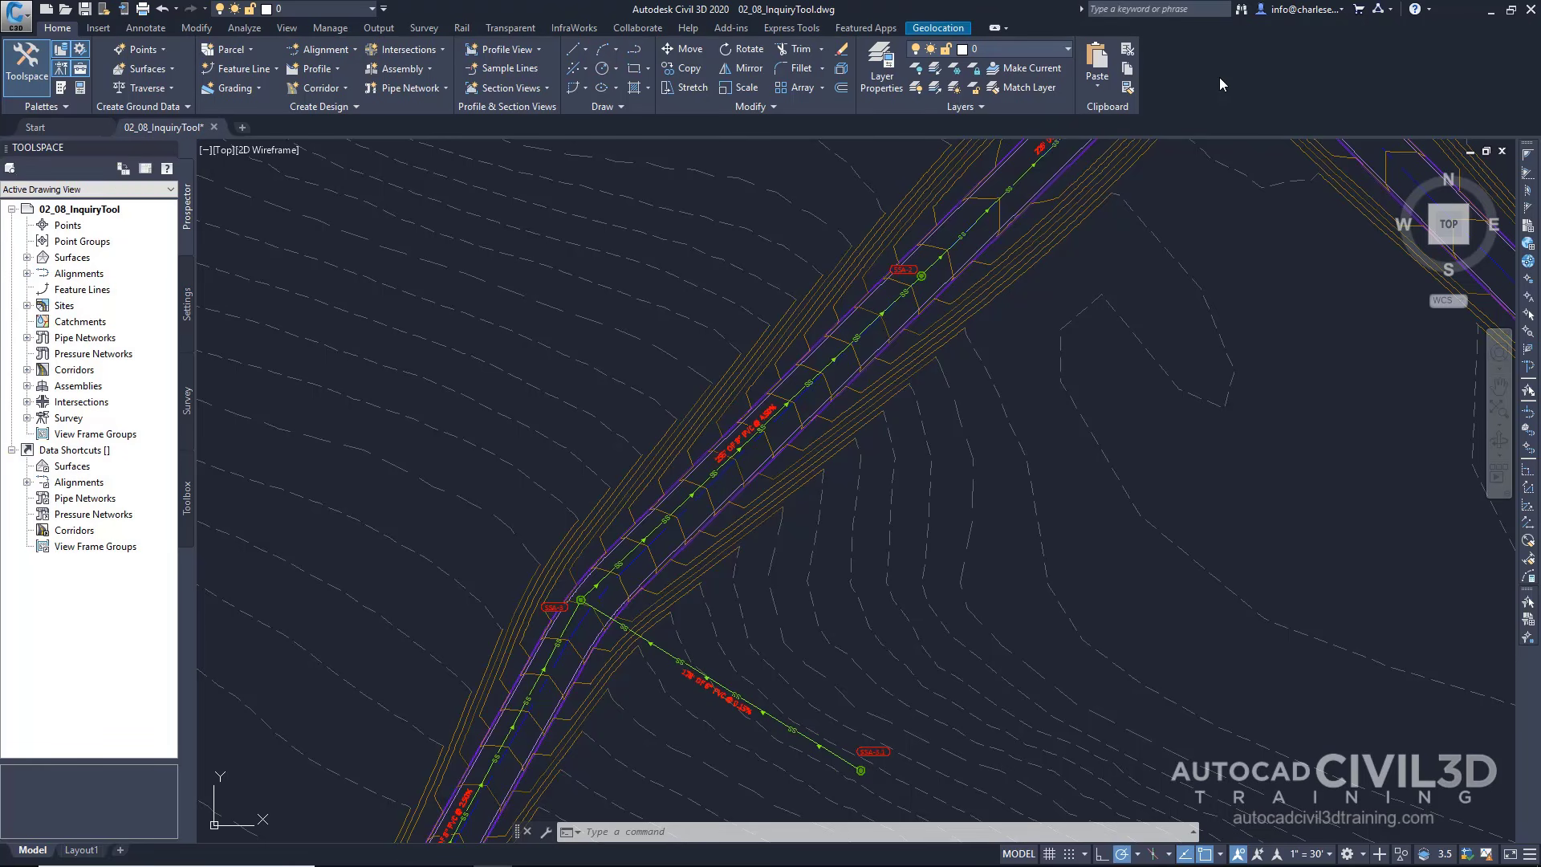
# Set up a Surface Elevation and Grade at Point inquiry on the EG no FG surface with the Inquiry Tool.
pyautogui.click(236, 29)
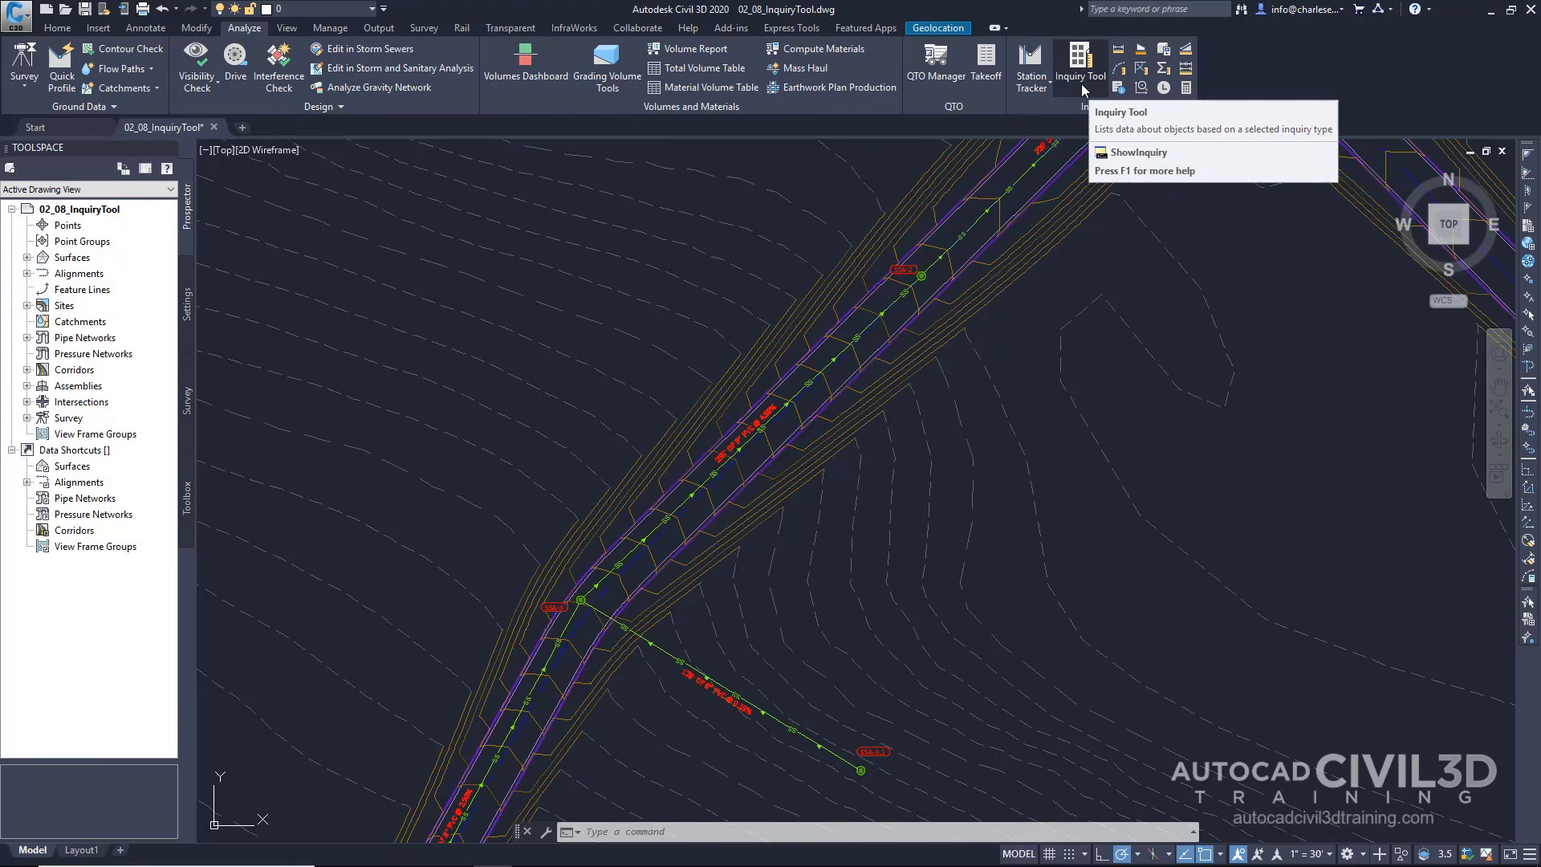
pyautogui.click(1080, 61)
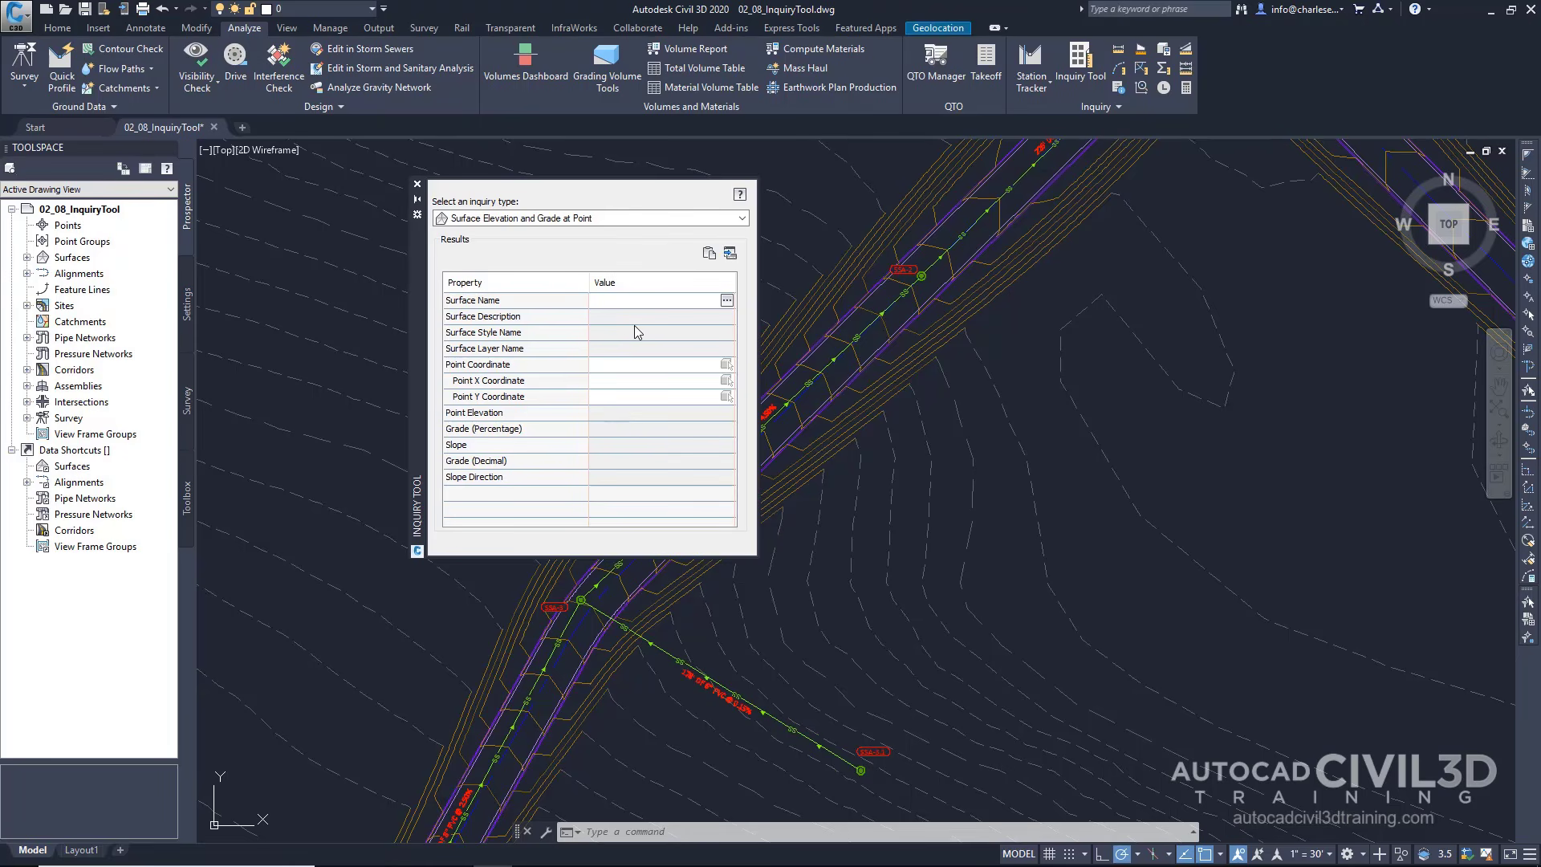
pyautogui.click(592, 220)
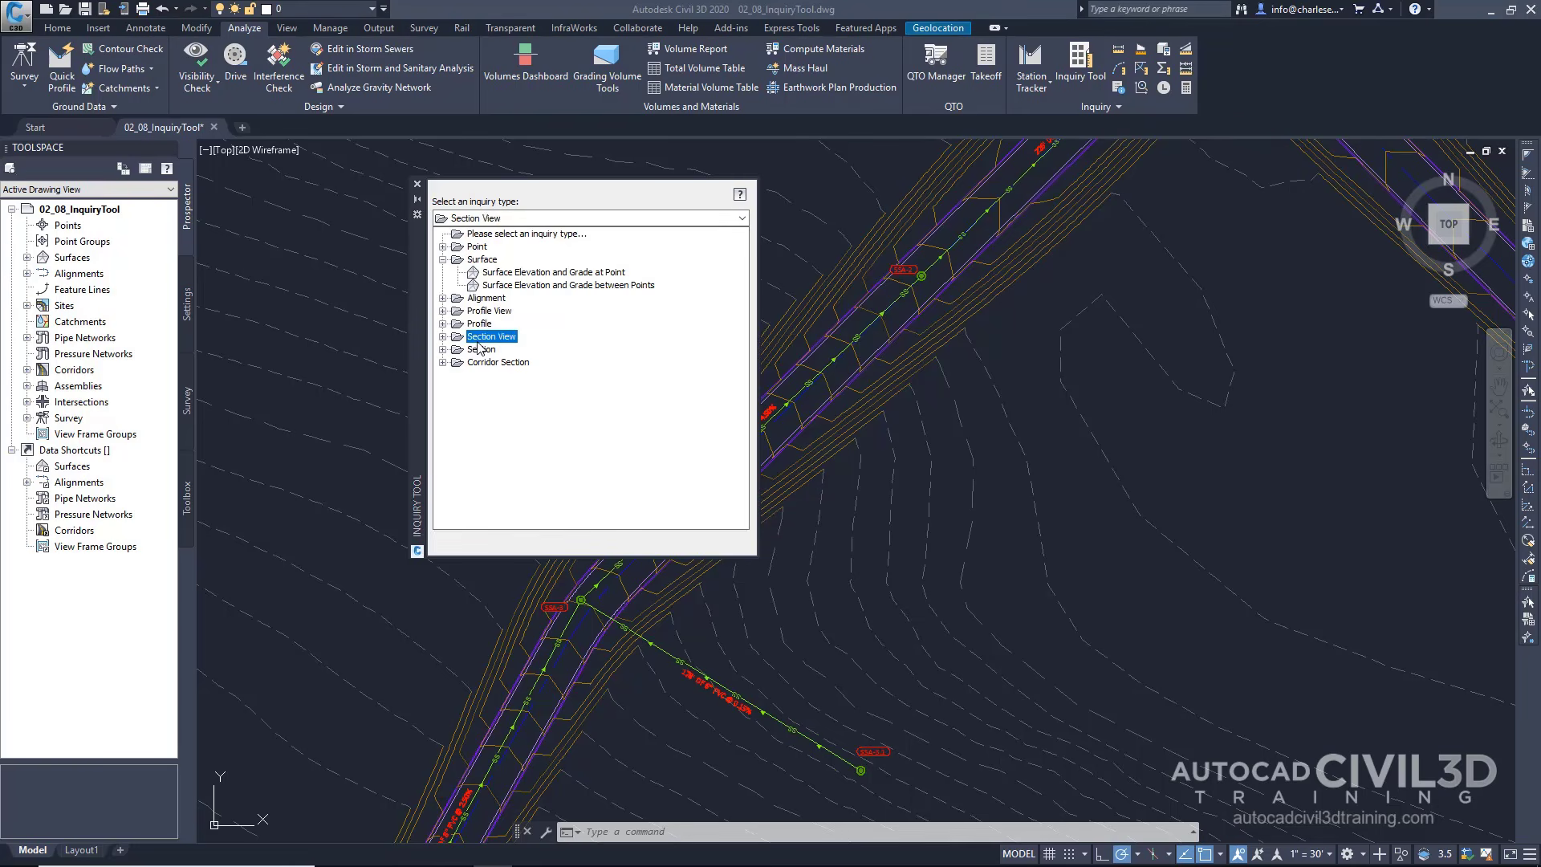
pyautogui.click(599, 274)
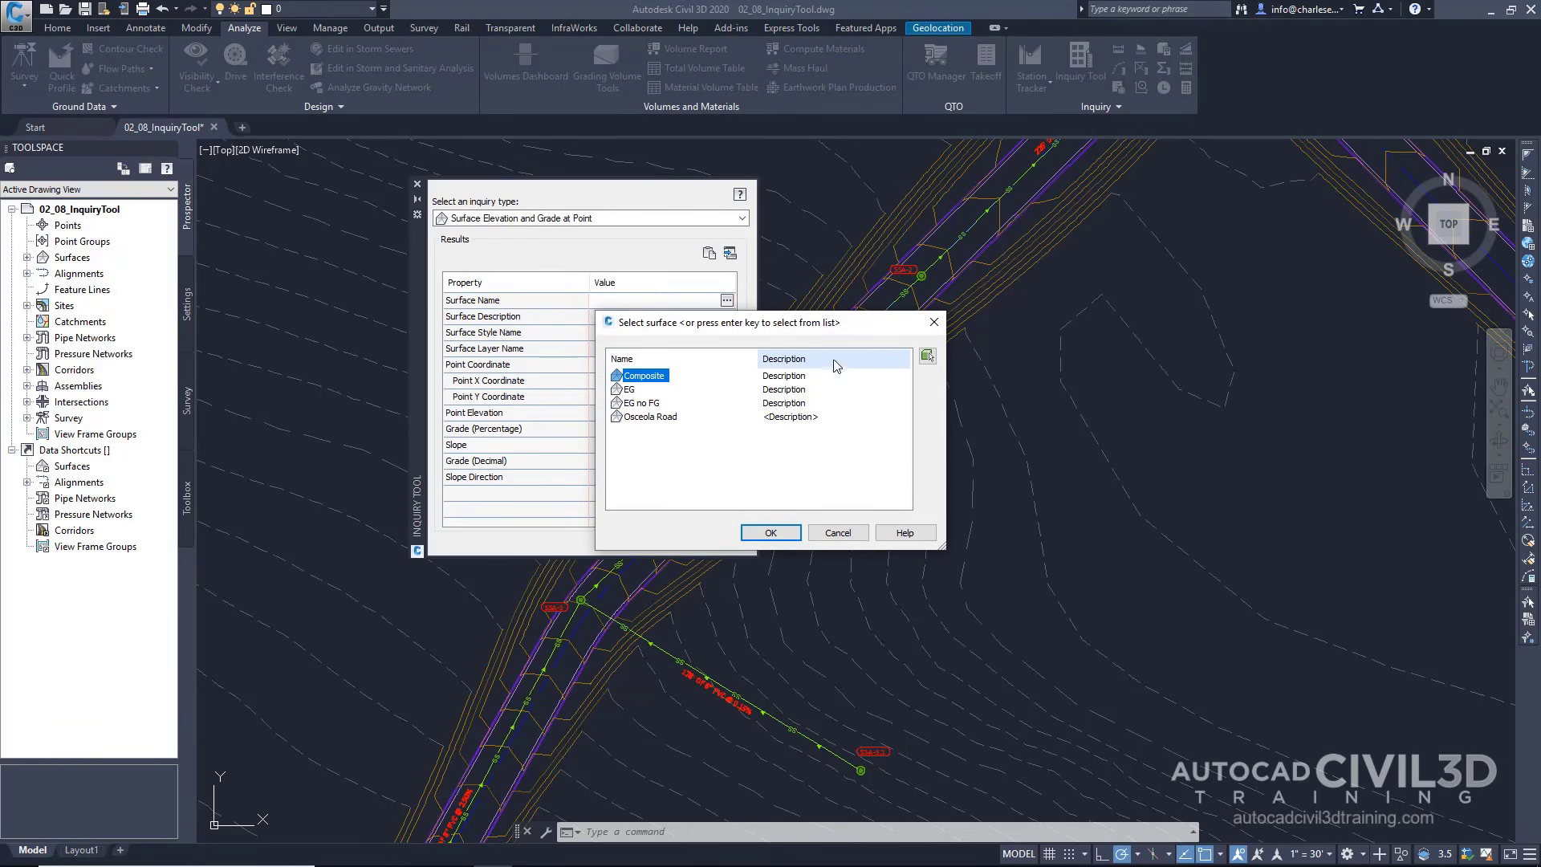
pyautogui.click(927, 357)
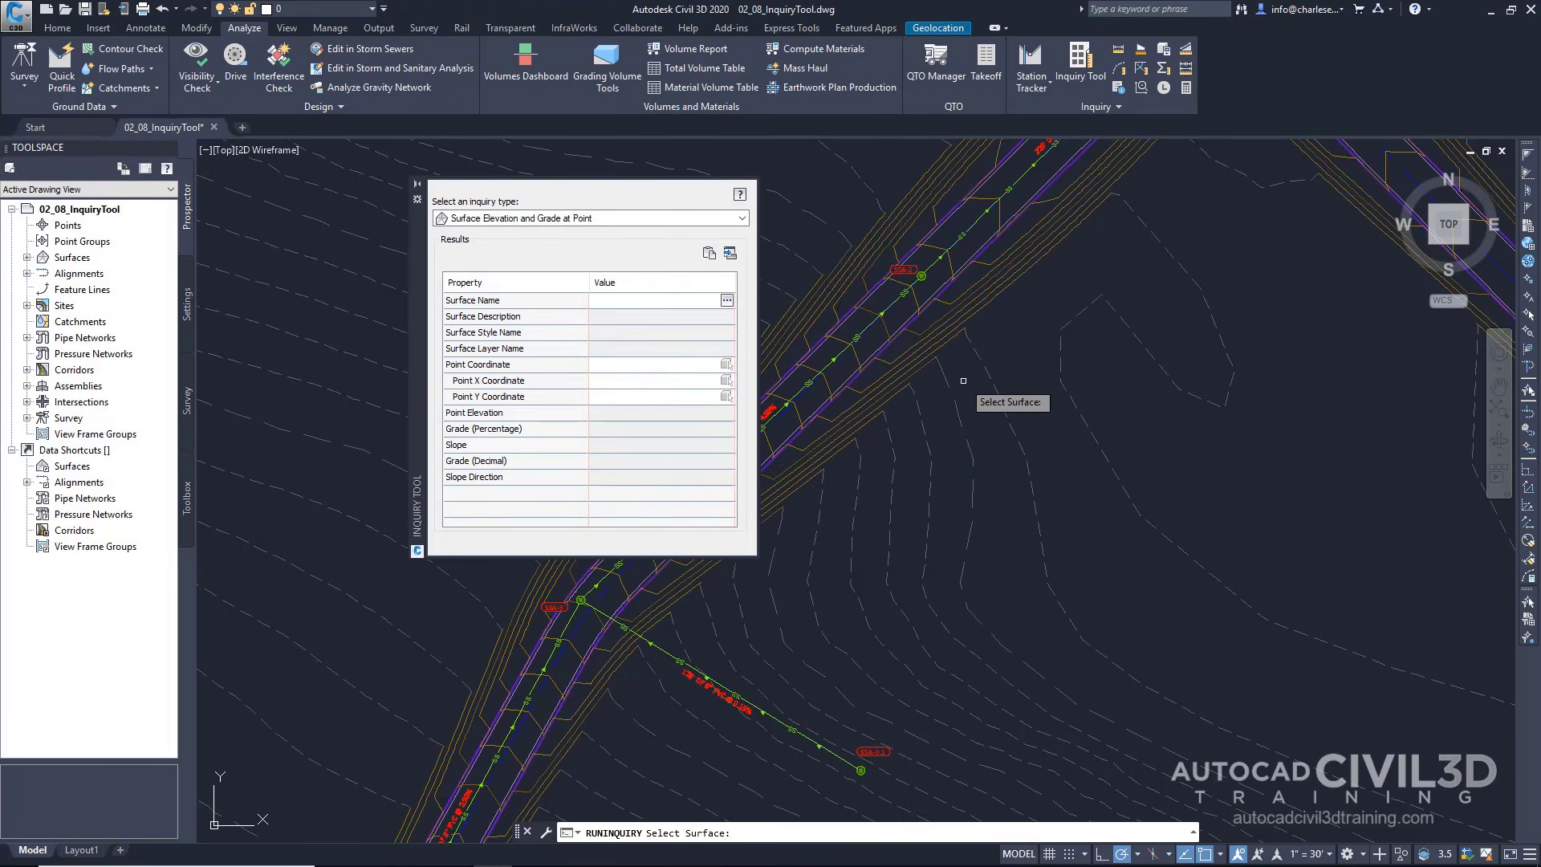
pyautogui.moveTo(963, 380)
pyautogui.press('Return')
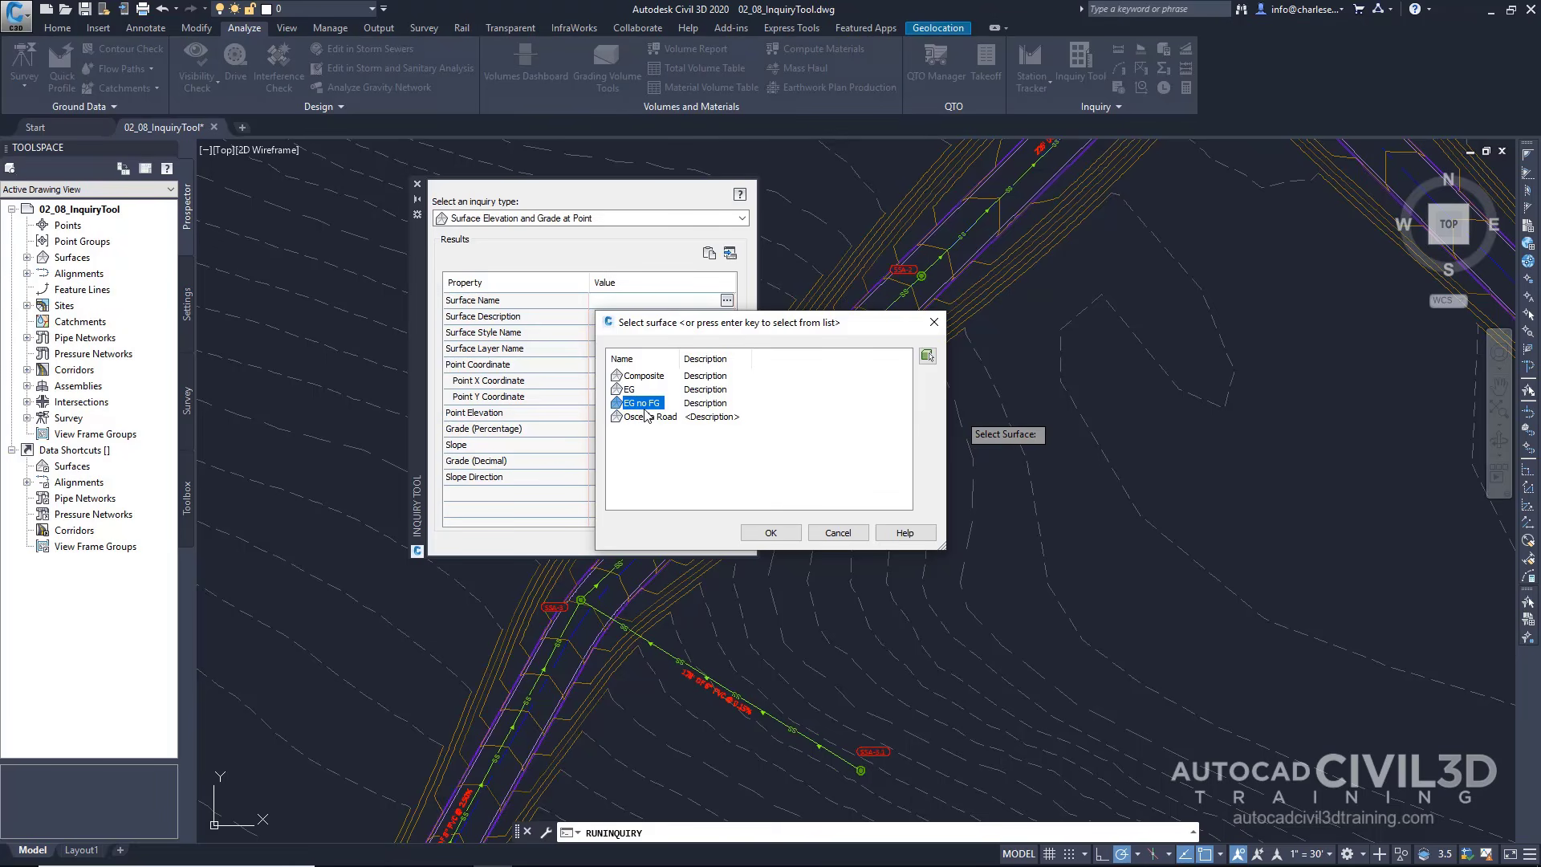
pyautogui.click(771, 532)
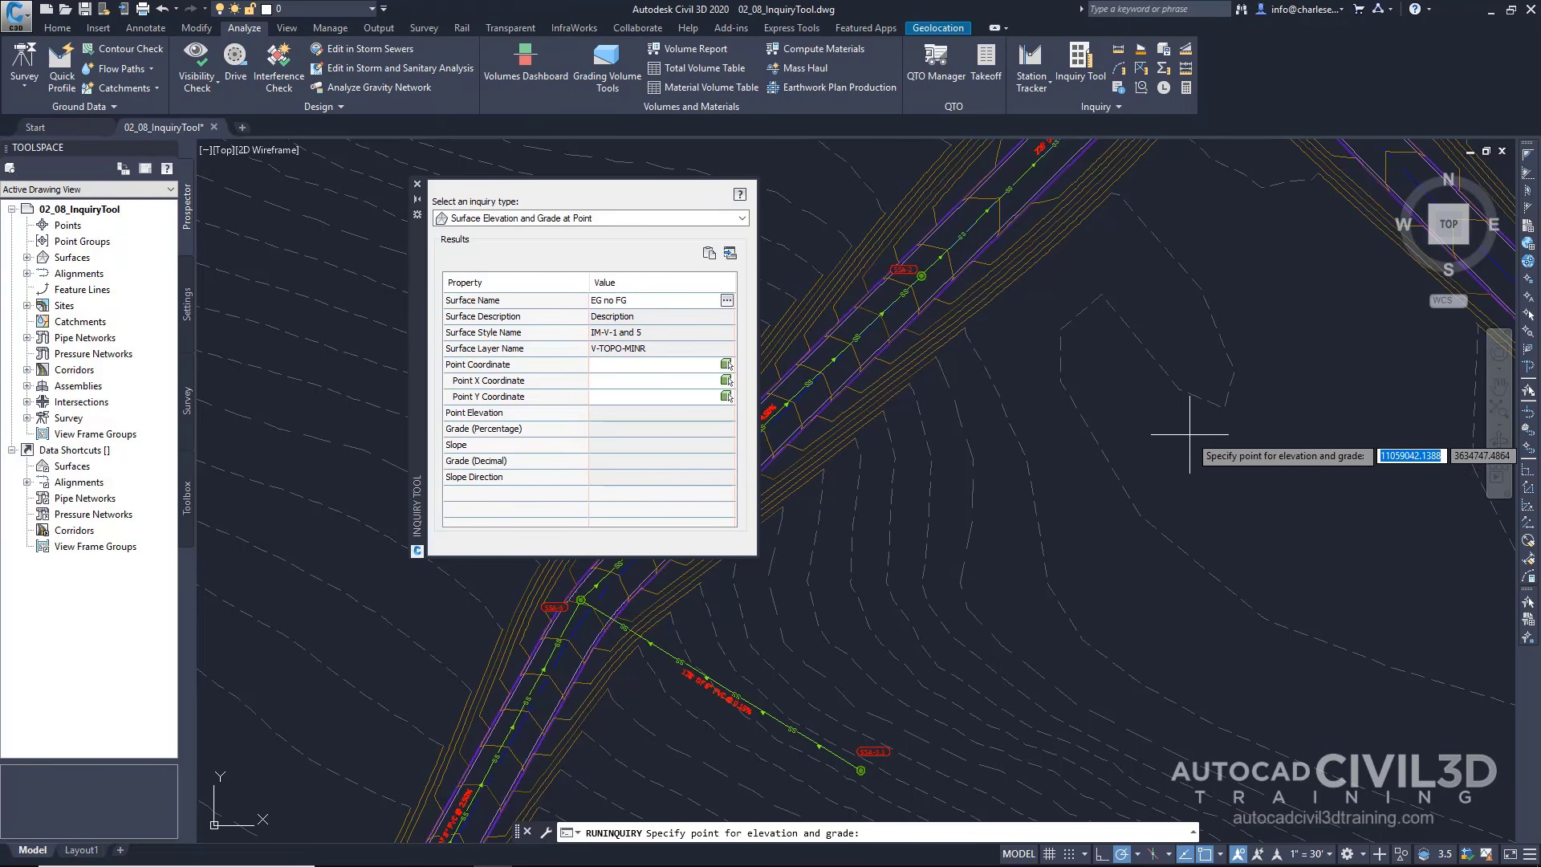
# Query the elevation and grade of the EG no FG surface at several points among the contours southeast of the road, then end the inquiry.
pyautogui.click(1021, 345)
pyautogui.moveTo(1020, 344)
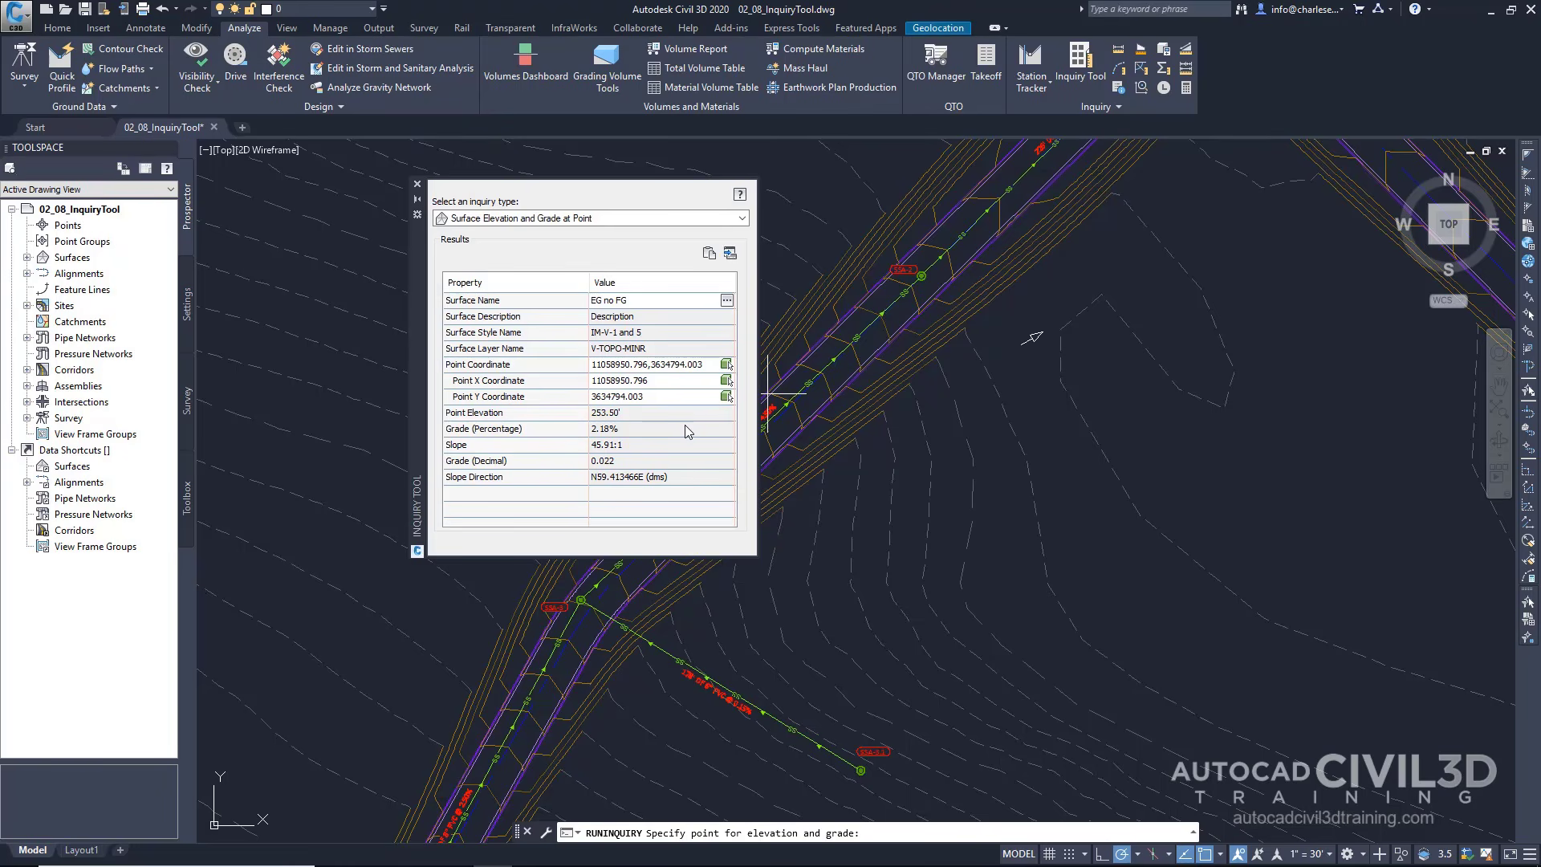
pyautogui.click(914, 483)
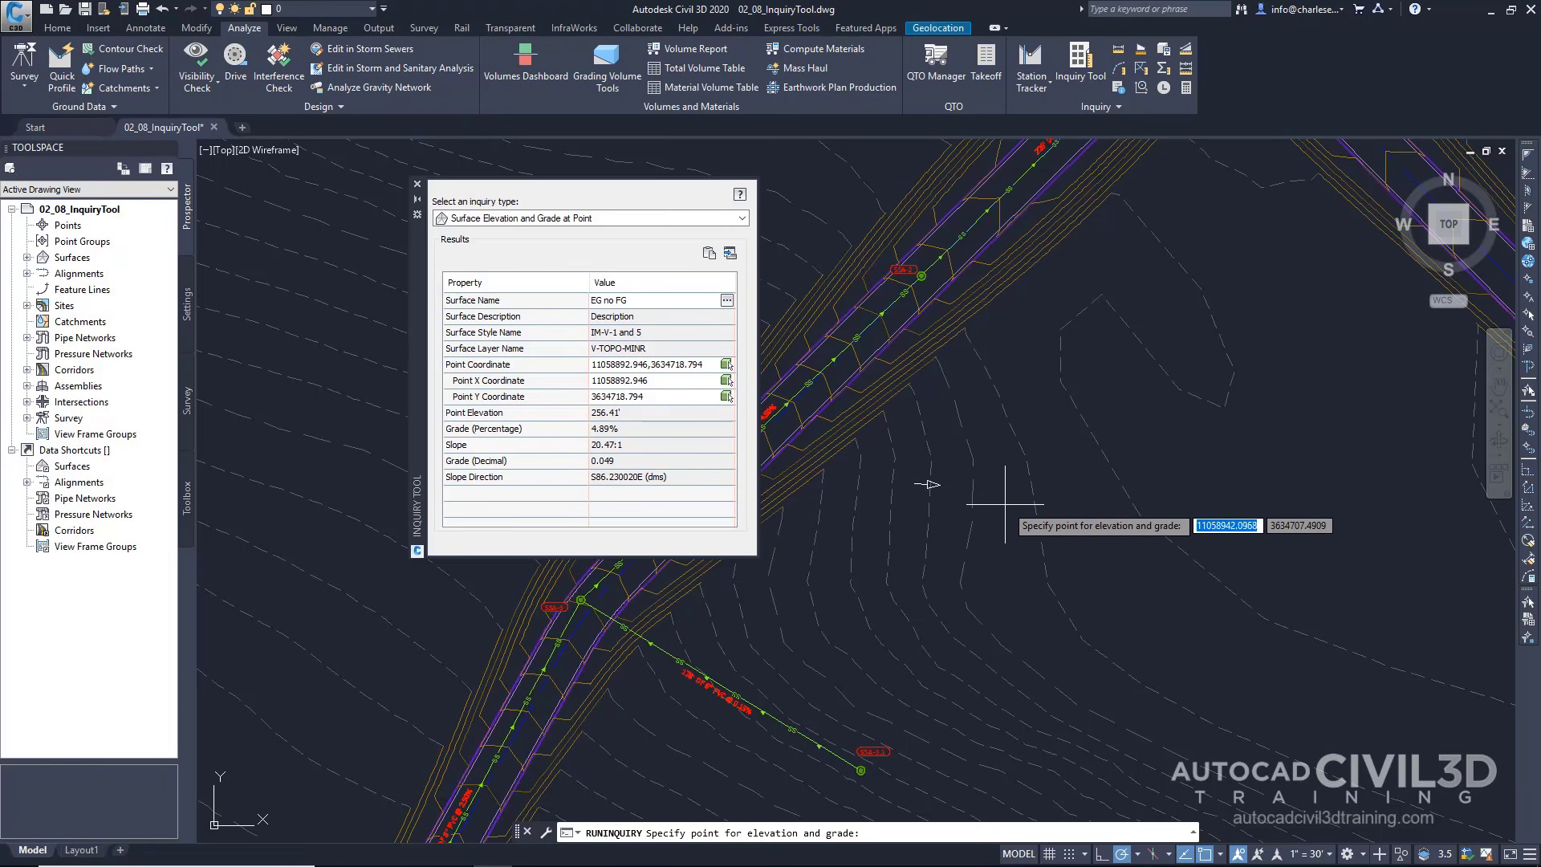
pyautogui.click(1004, 504)
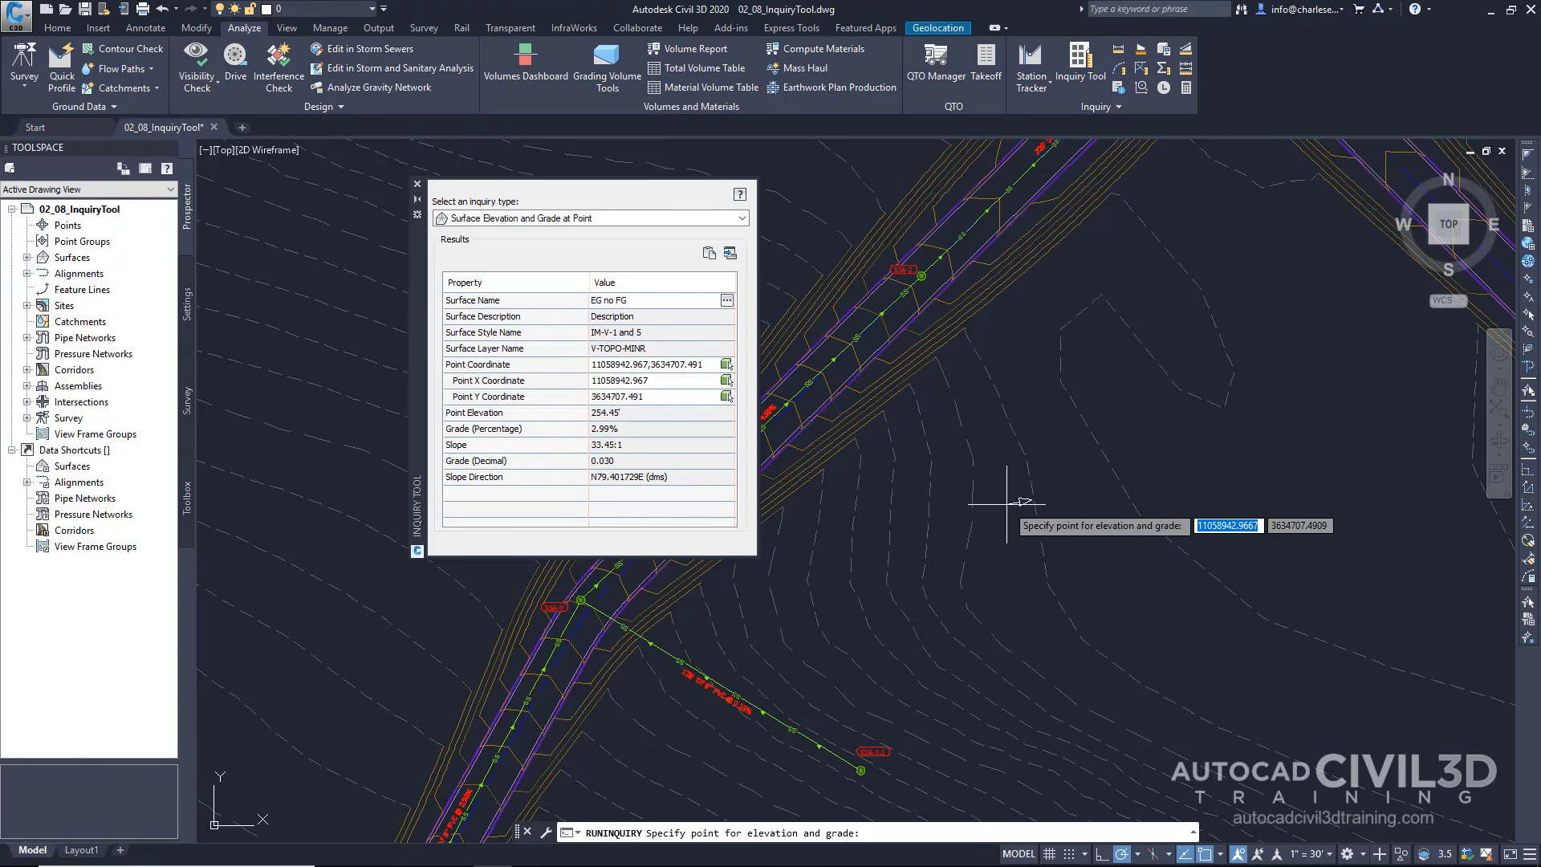
pyautogui.click(945, 579)
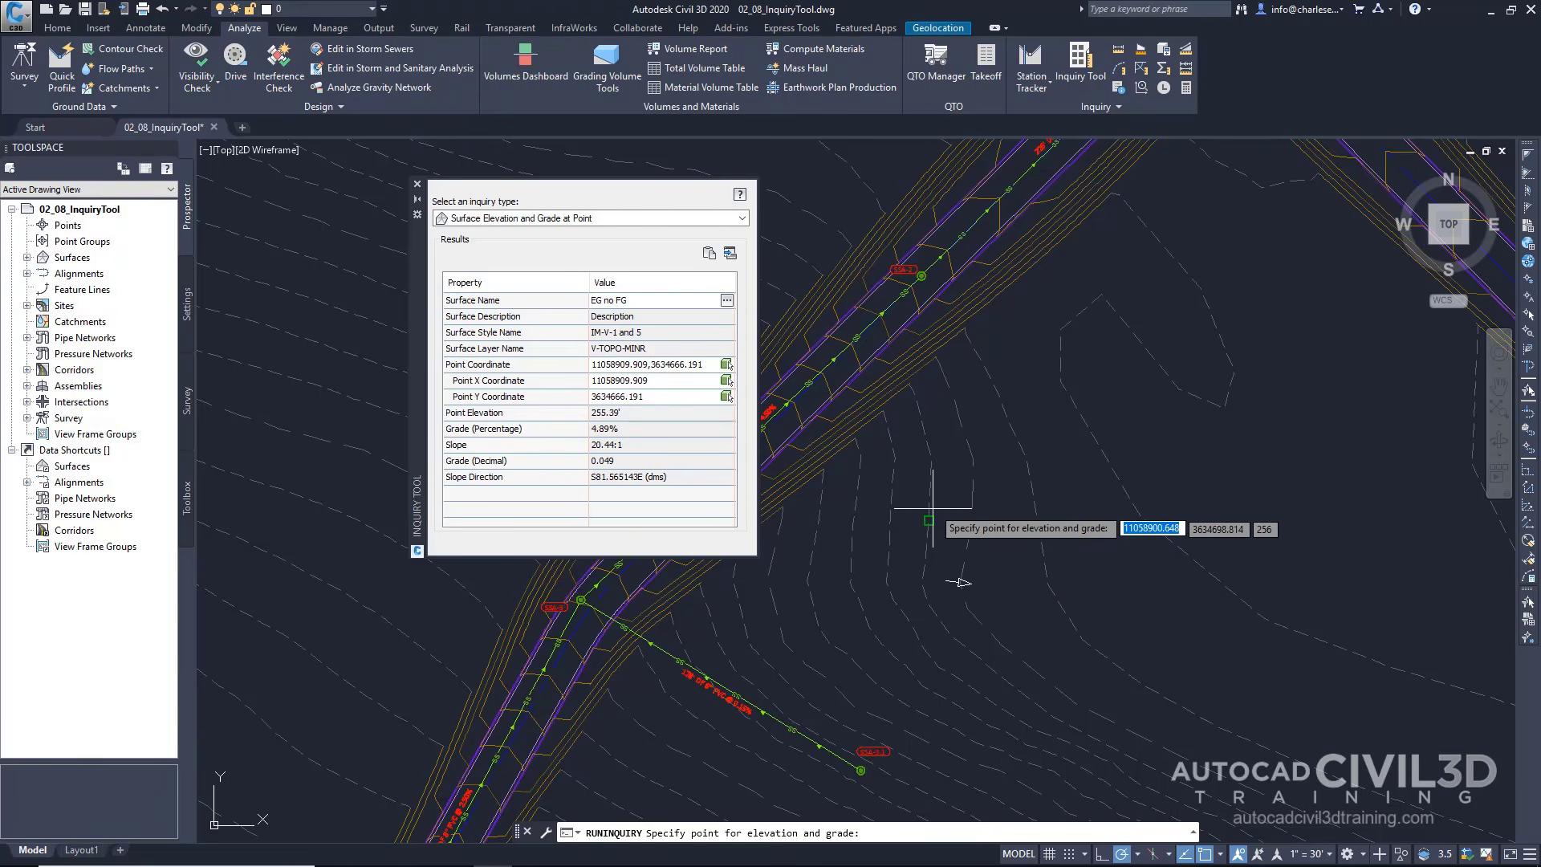
pyautogui.click(911, 461)
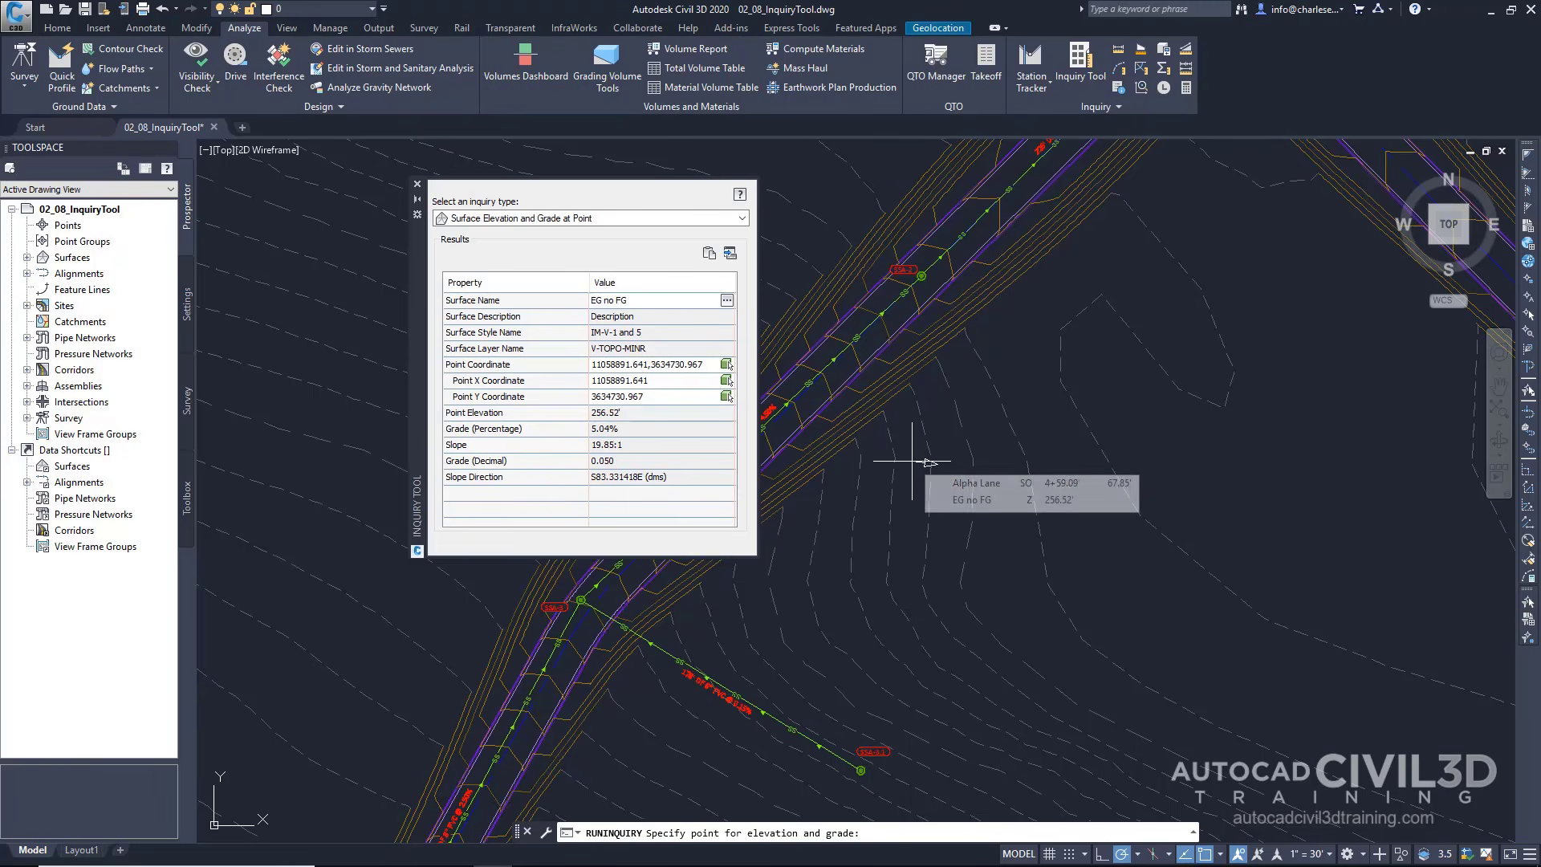
pyautogui.press('Escape')
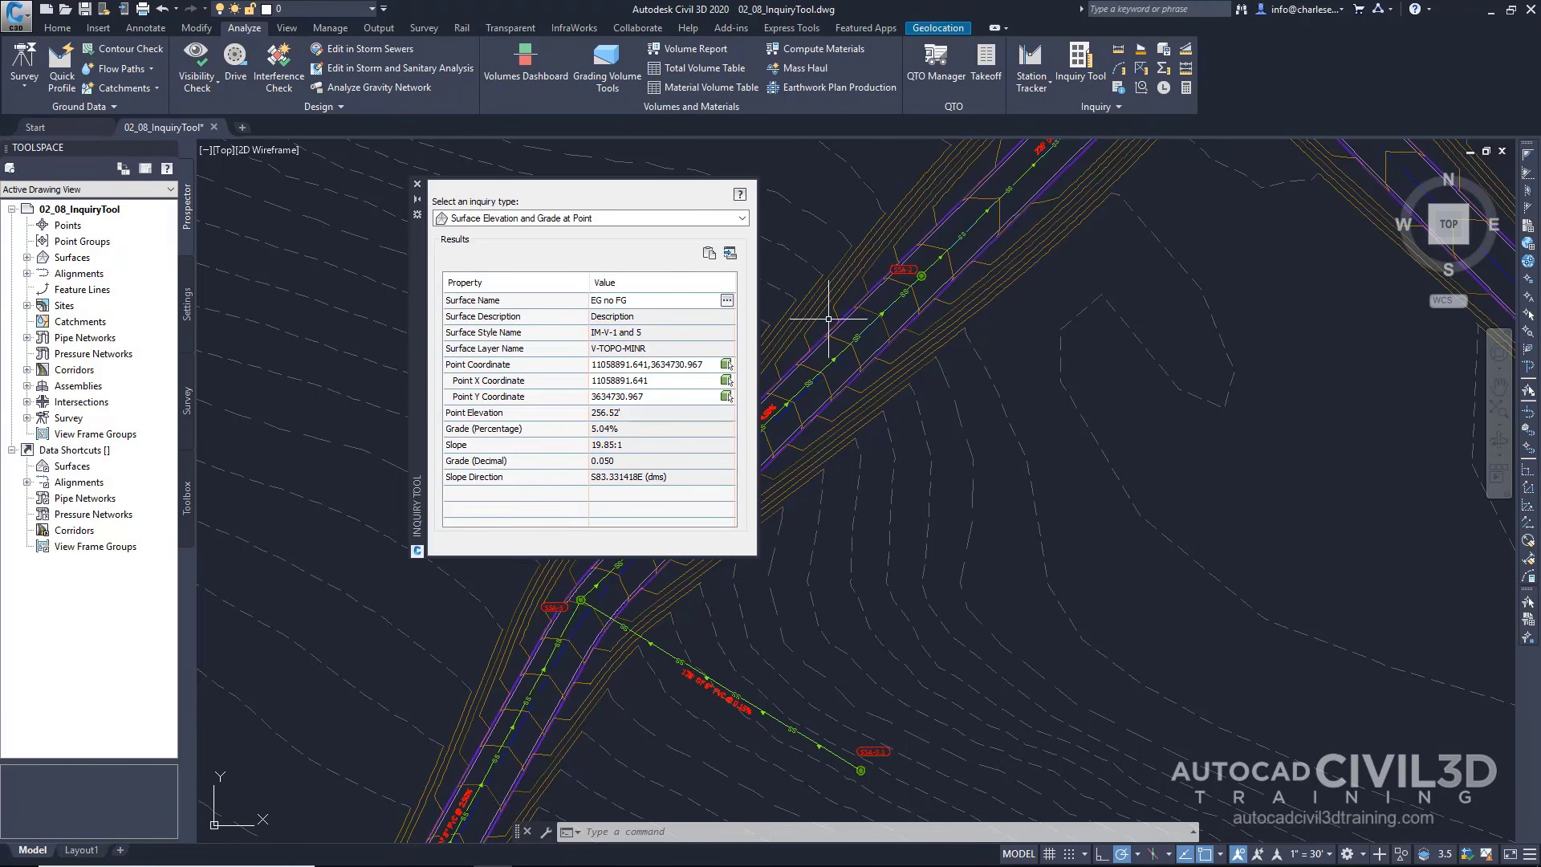
pyautogui.click(740, 219)
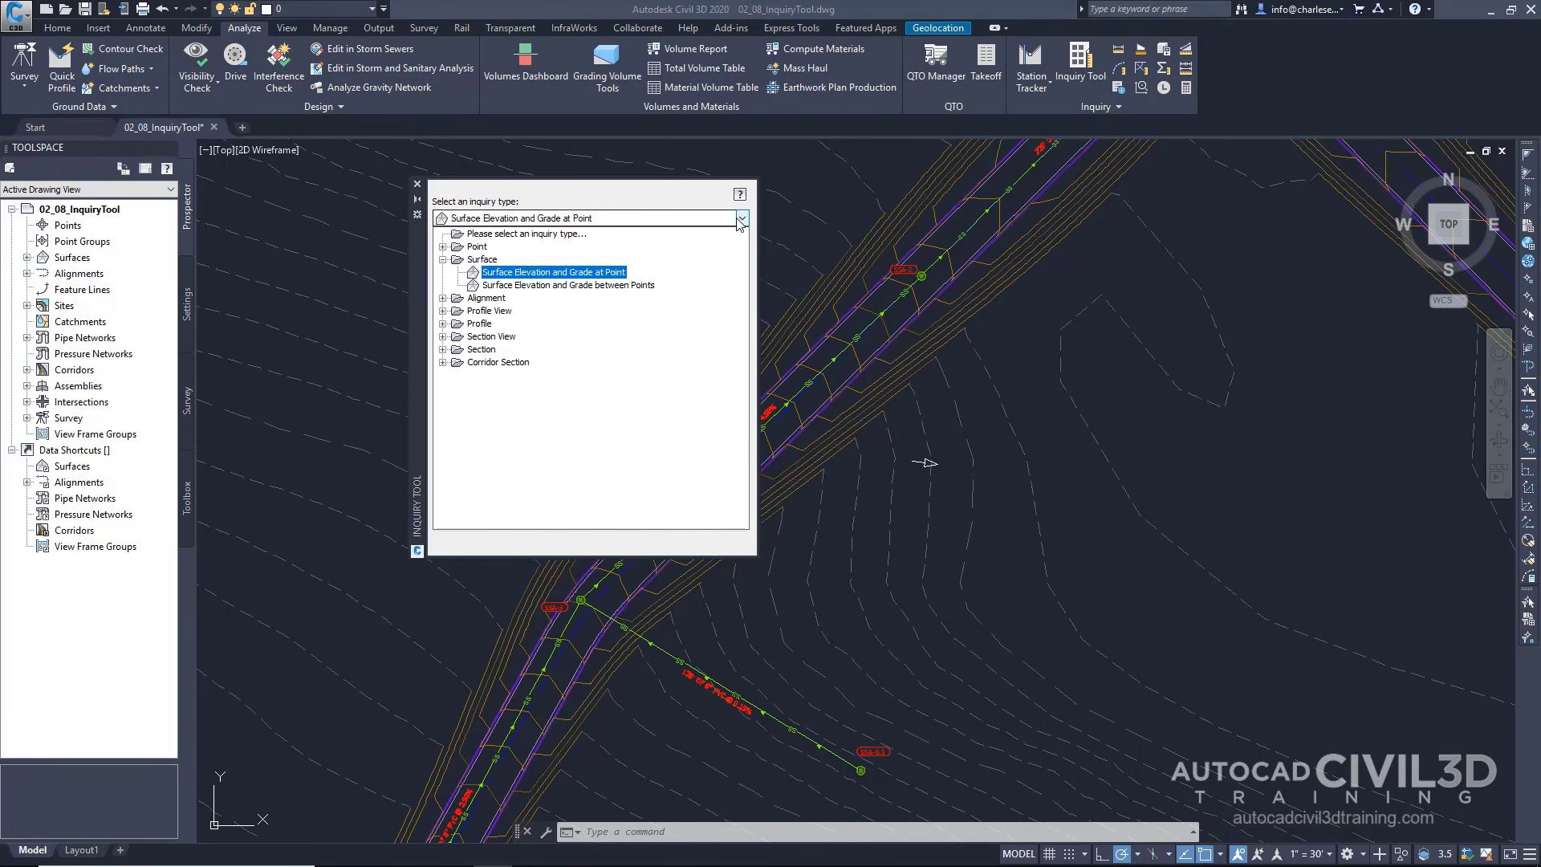
pyautogui.click(1178, 396)
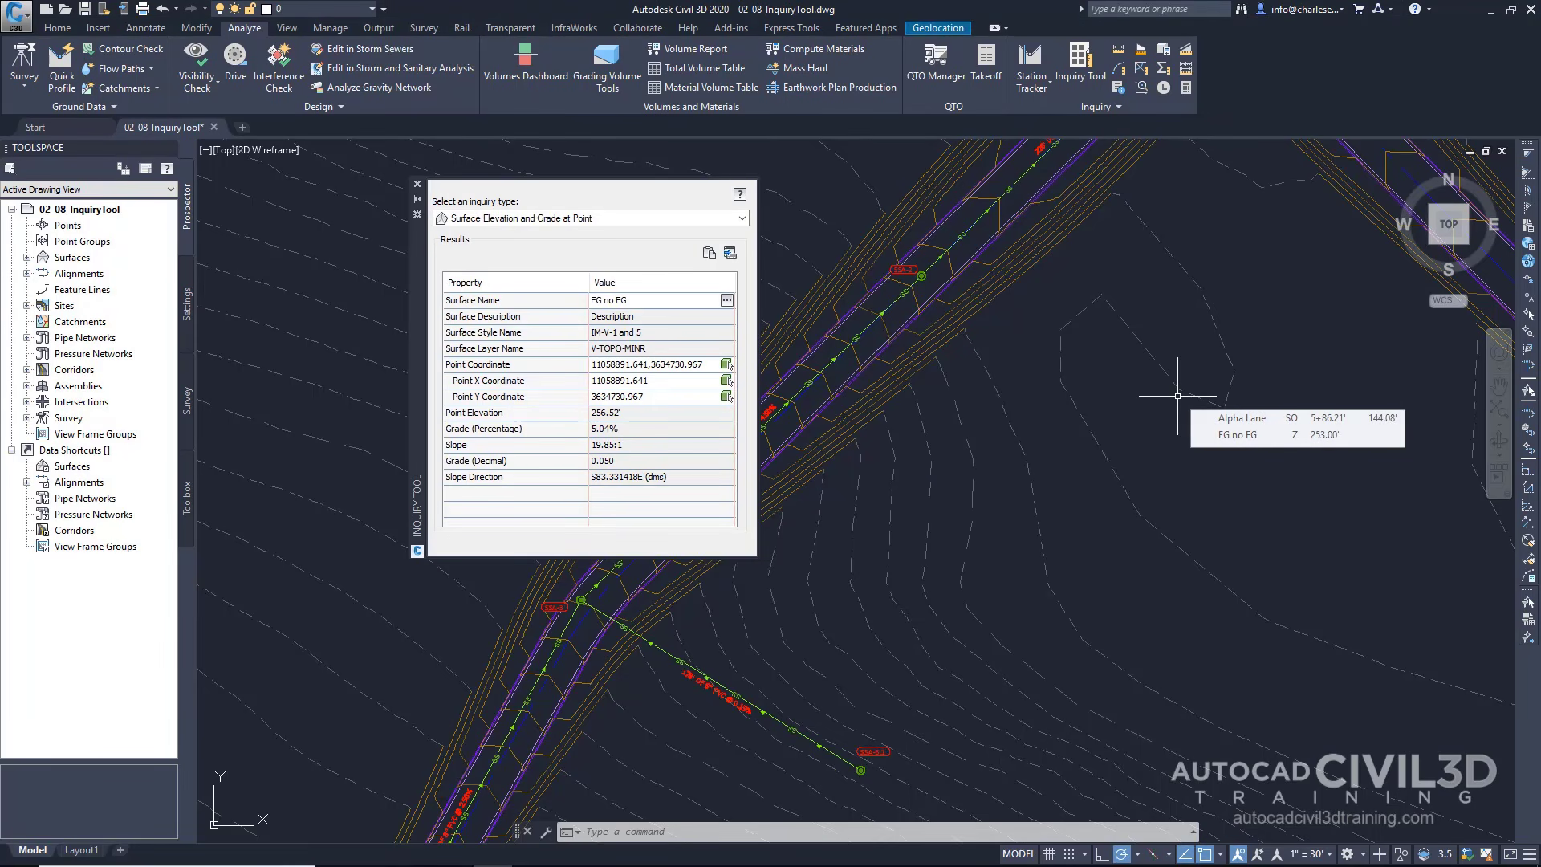